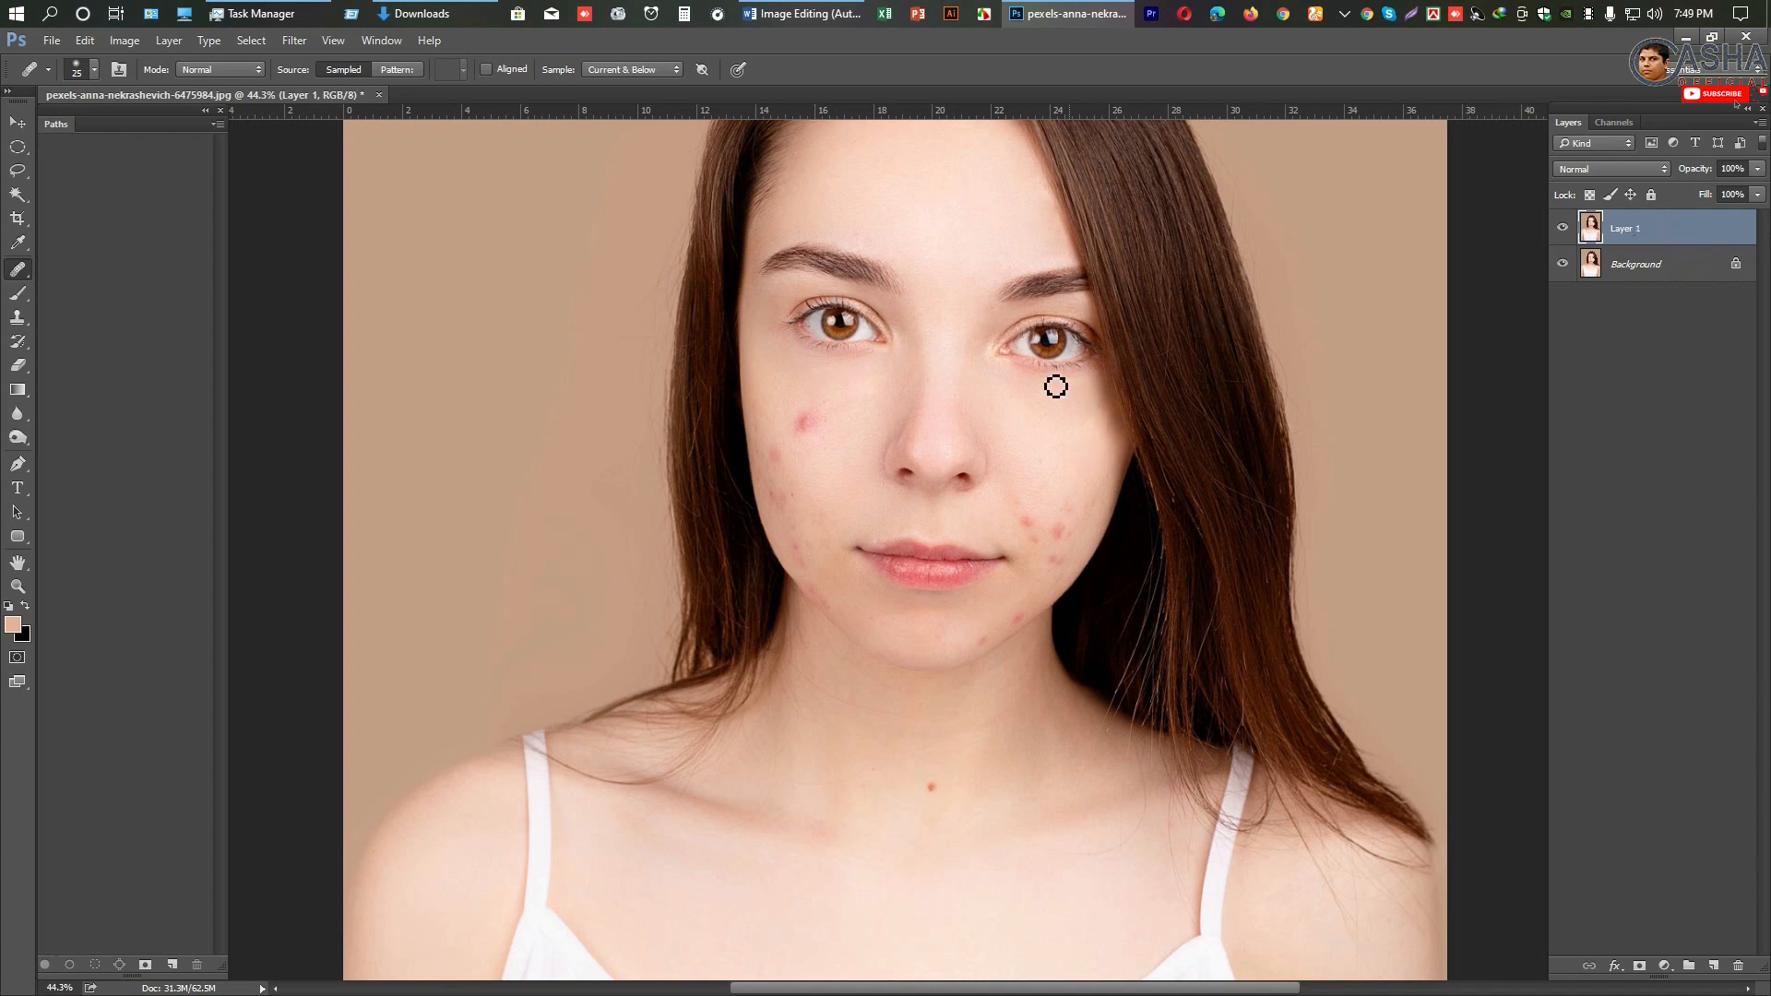
Step: Activate the Clone Stamp tool and set its sample source to Current & Below
{"action": "right_click", "coordinate": [20, 274]}
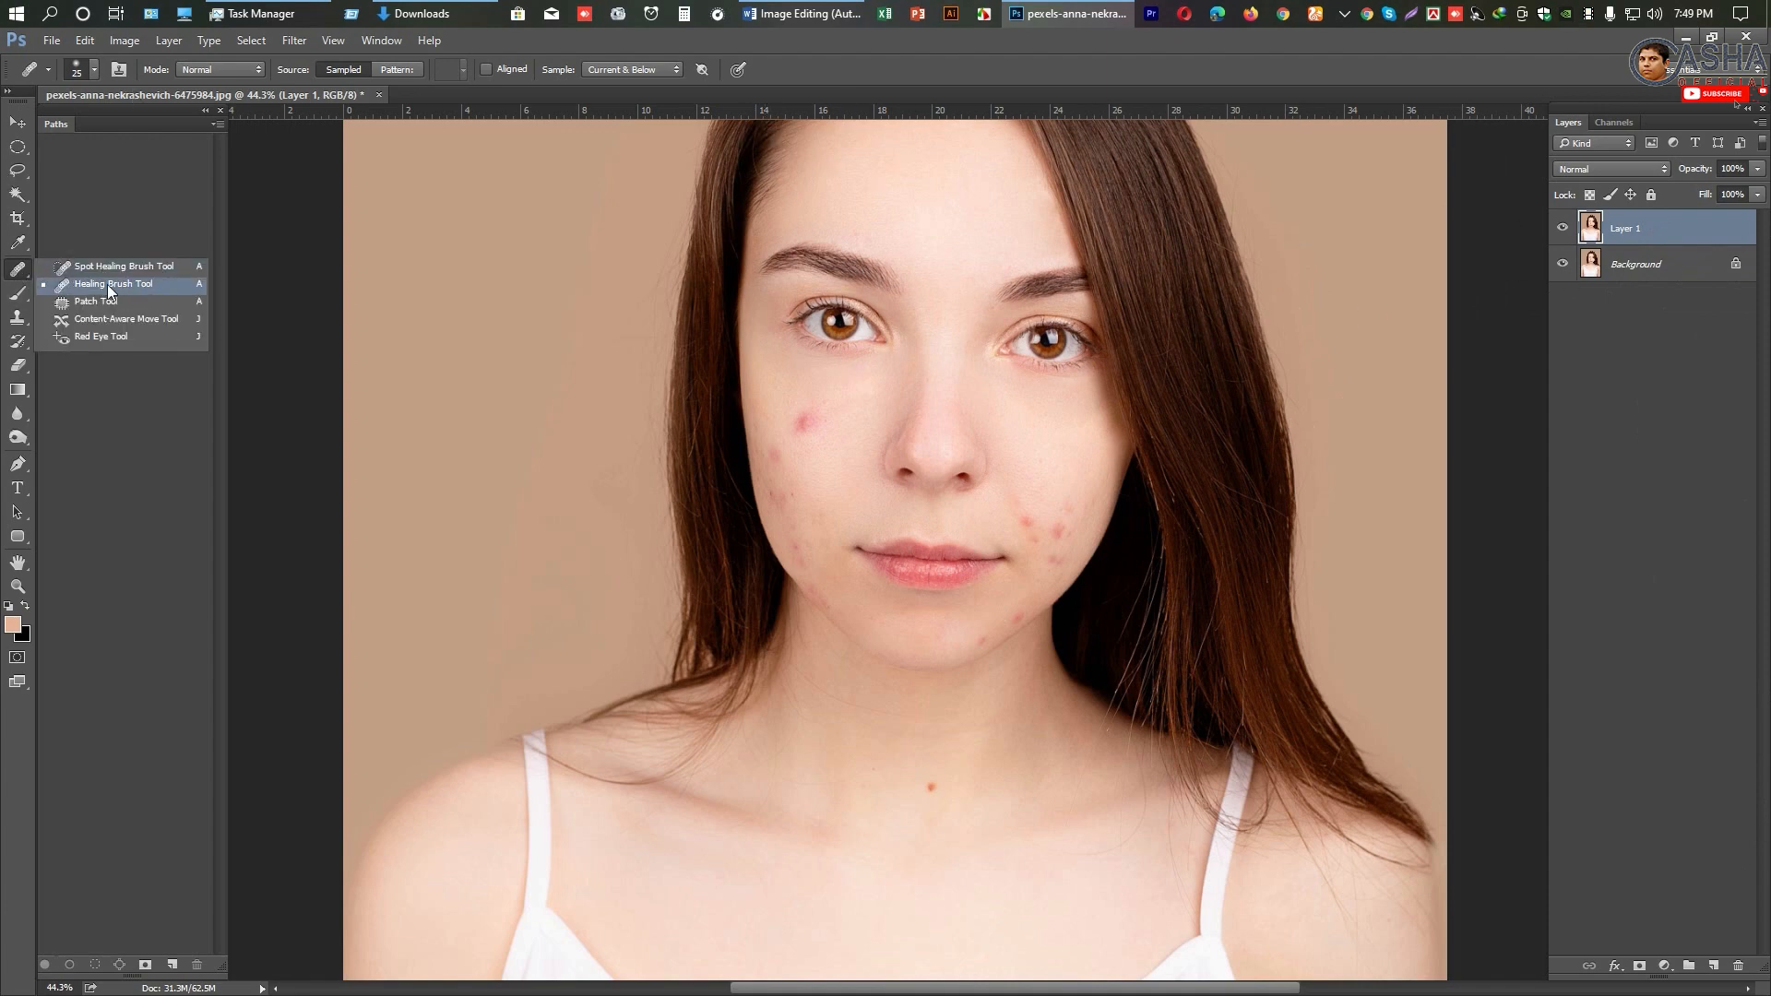
{"action": "left_click", "coordinate": [17, 317]}
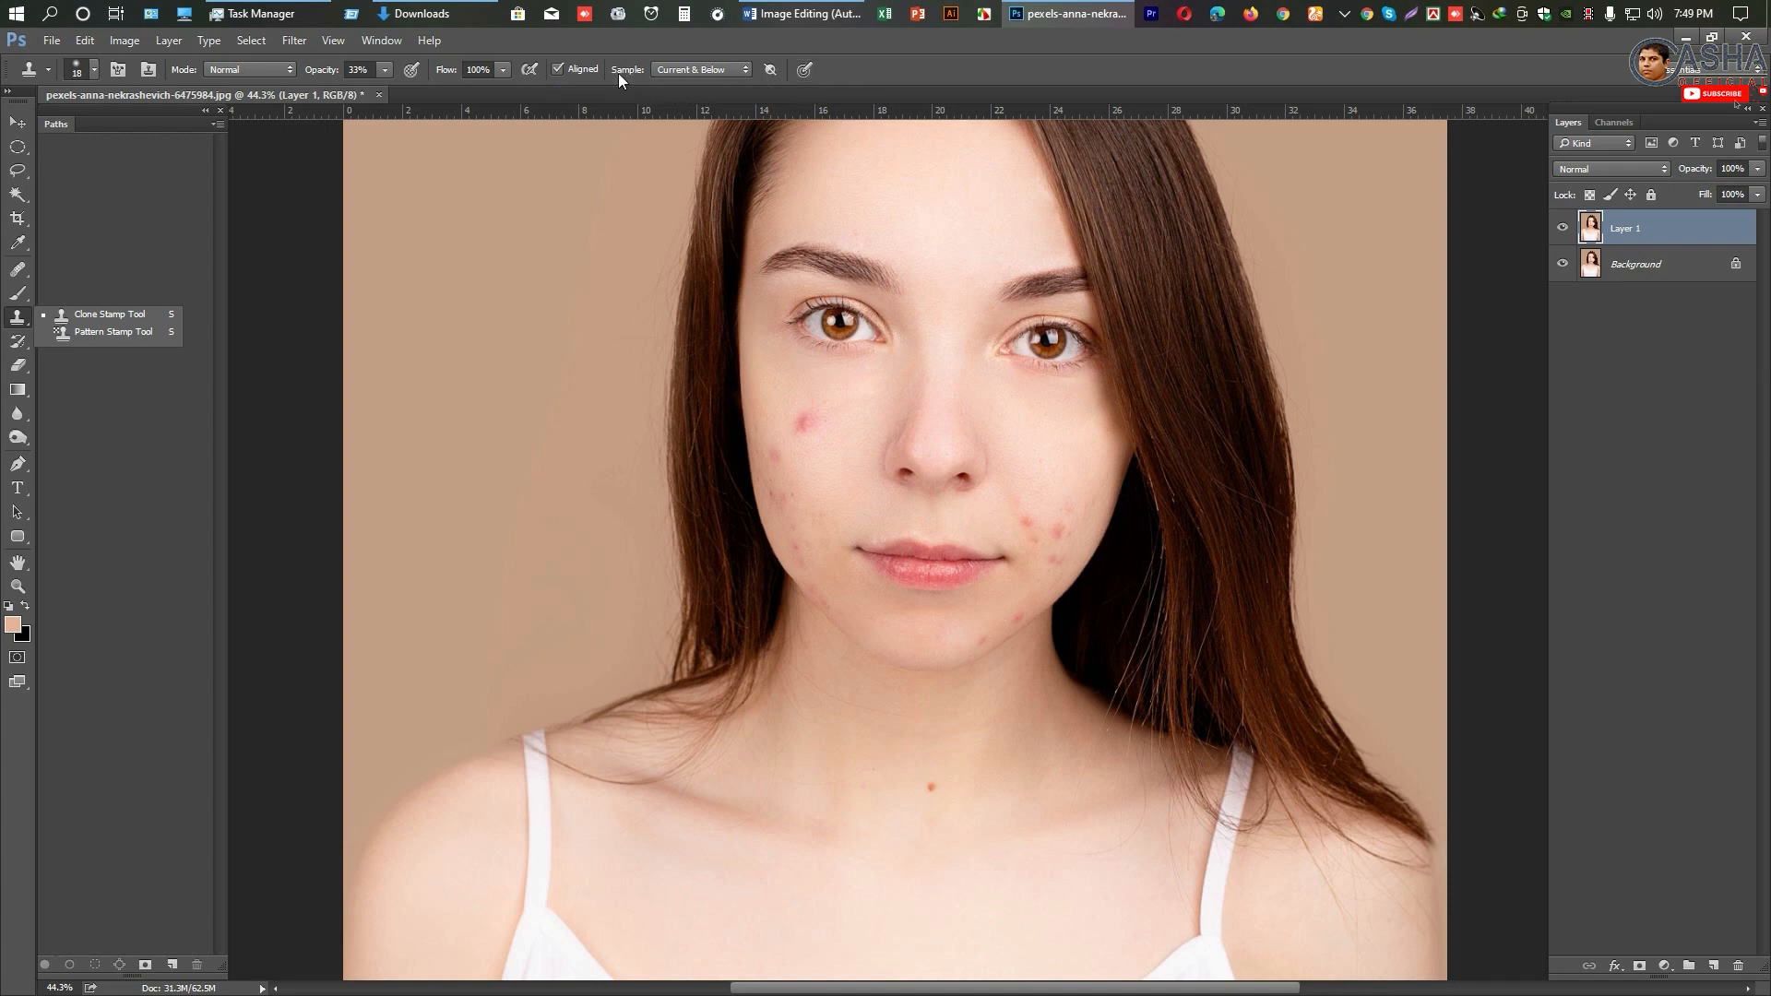
{"action": "left_click", "coordinate": [744, 69]}
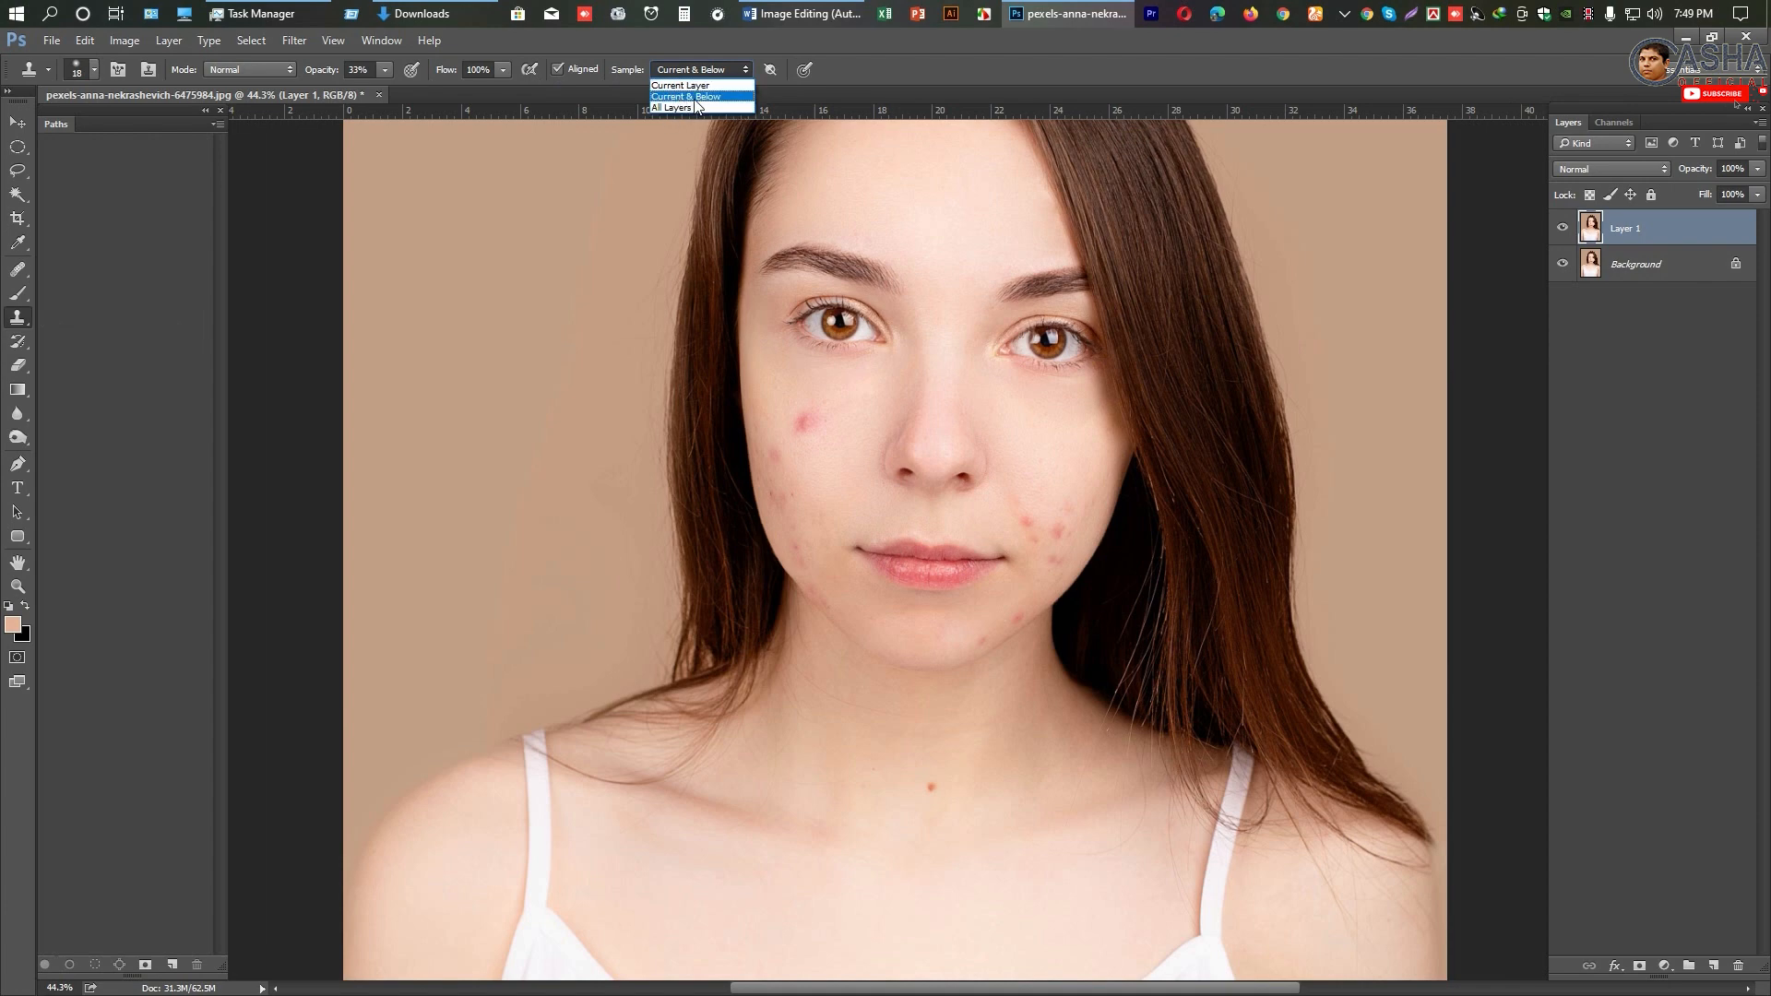
{"action": "left_click", "coordinate": [720, 97]}
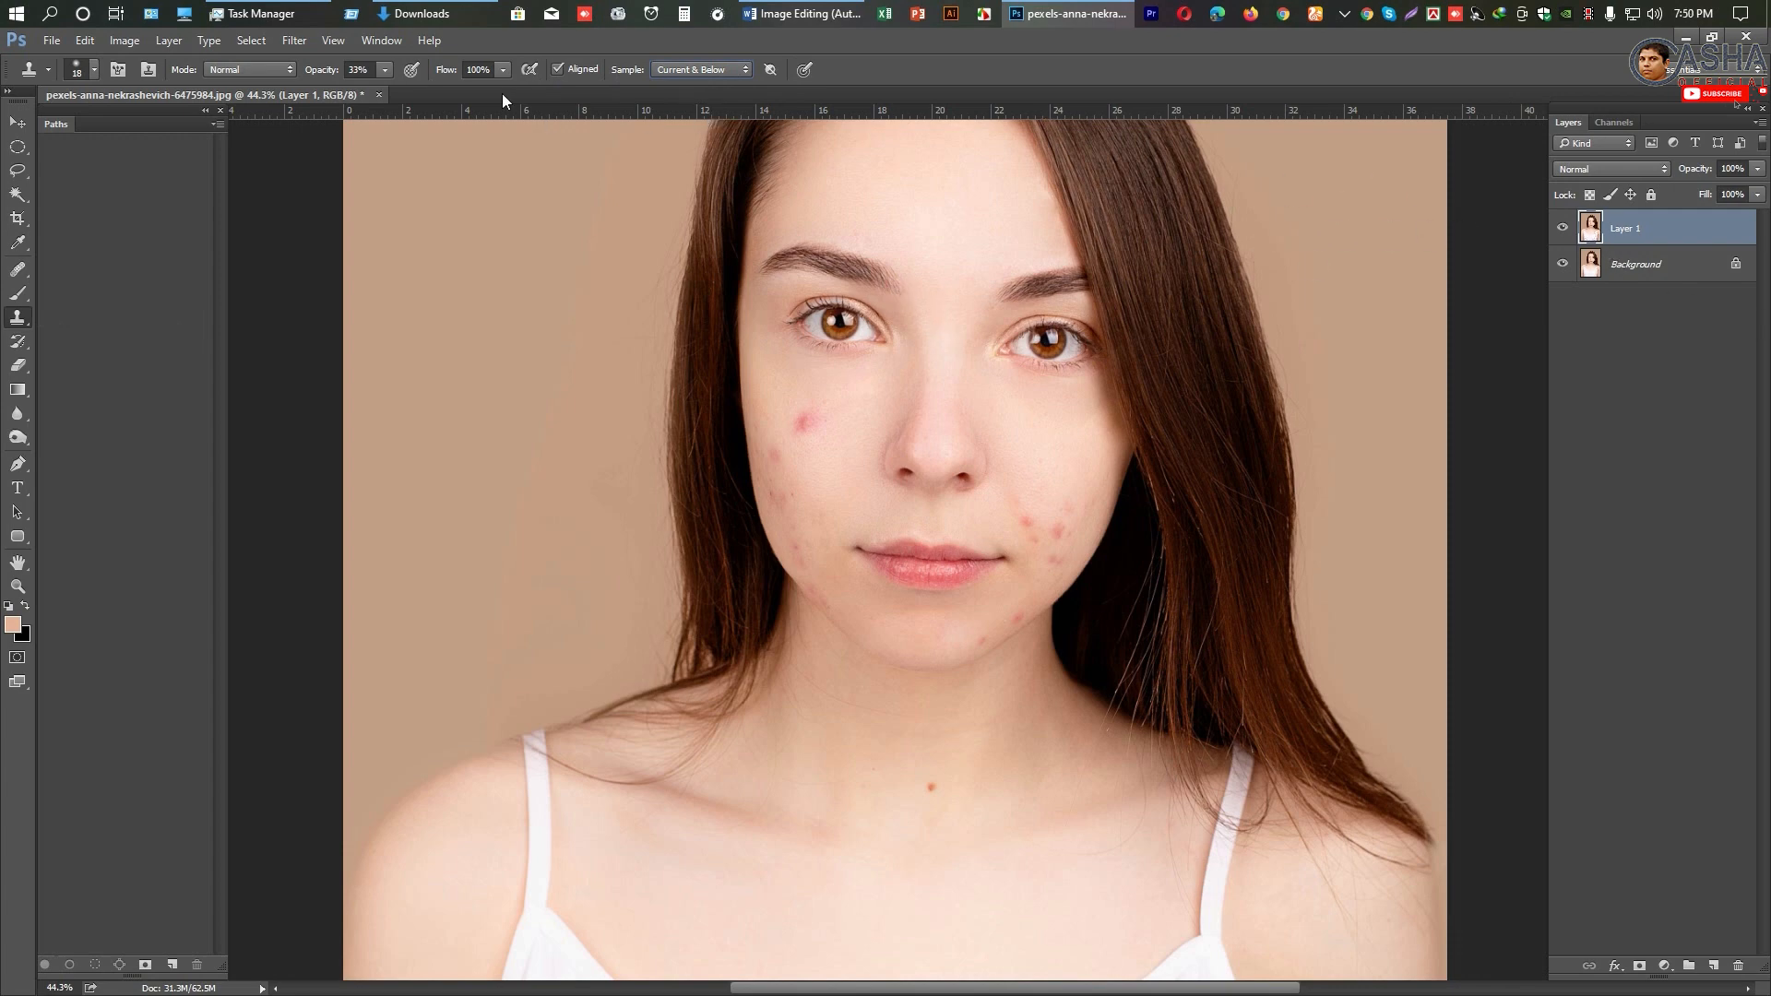
{"action": "left_click", "coordinate": [727, 74]}
{"action": "left_click", "coordinate": [697, 88]}
{"action": "left_click", "coordinate": [724, 70]}
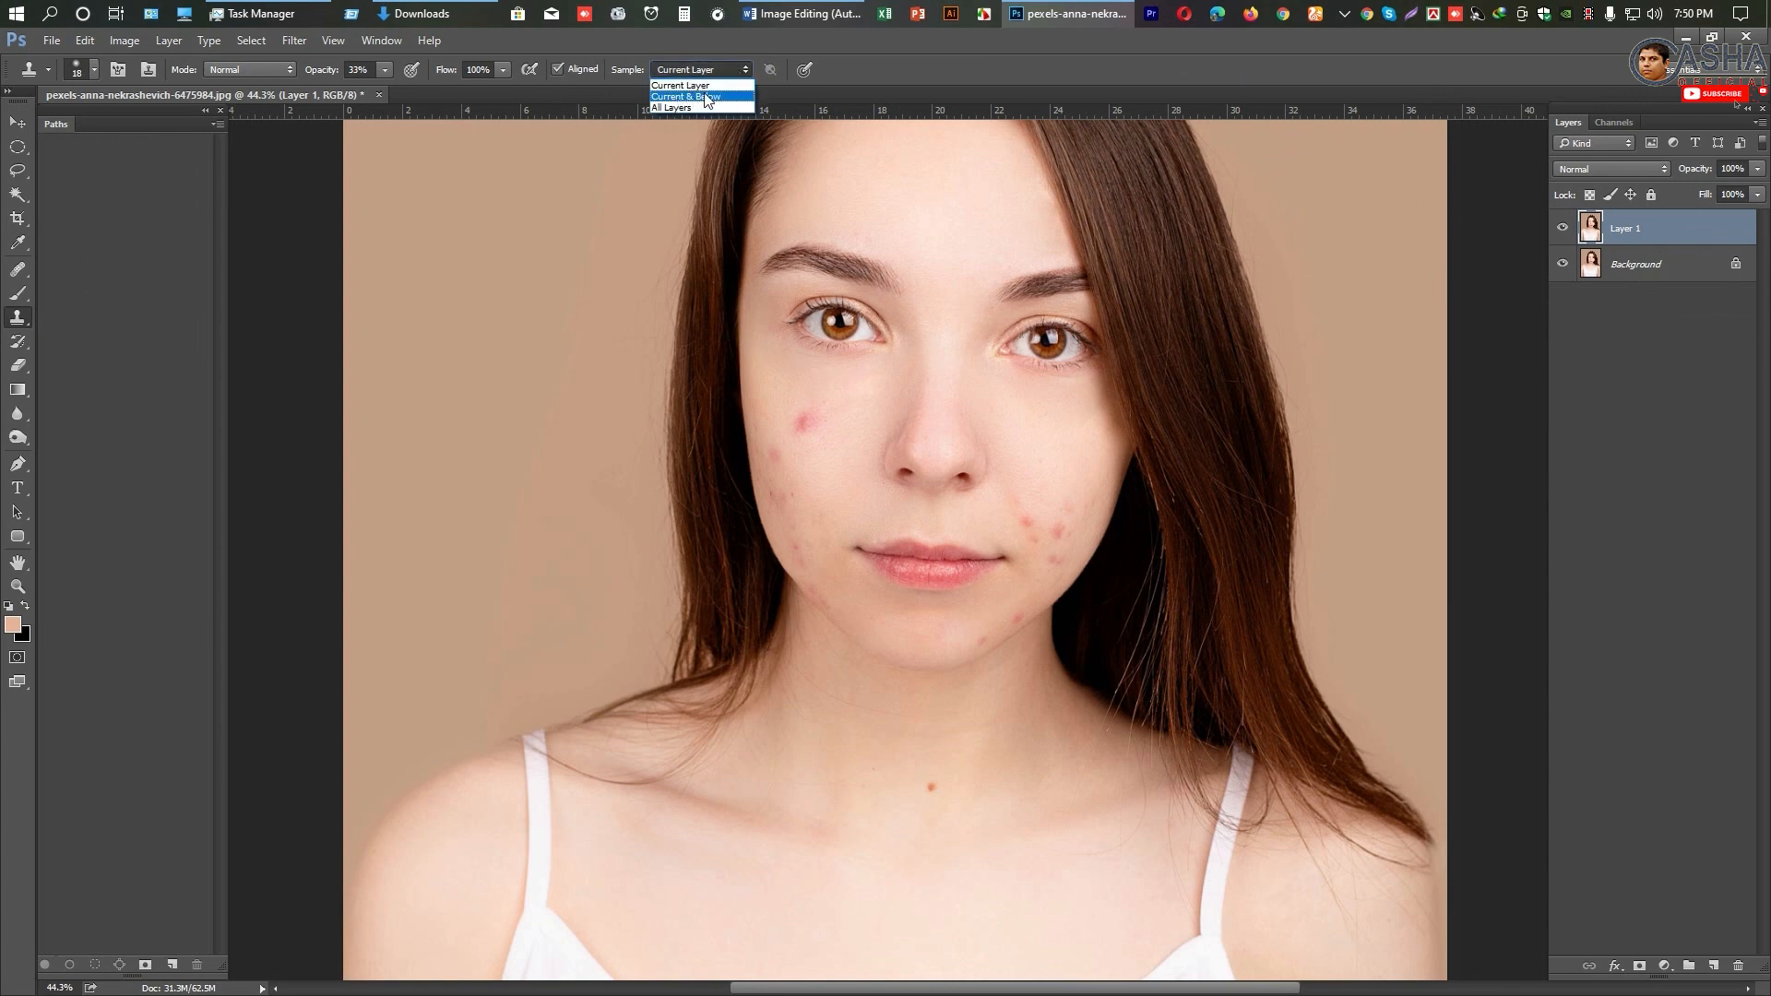
{"action": "left_click", "coordinate": [718, 97]}
{"action": "scroll", "coordinate": [972, 360], "scroll_direction": "up", "scroll_amount": 2}
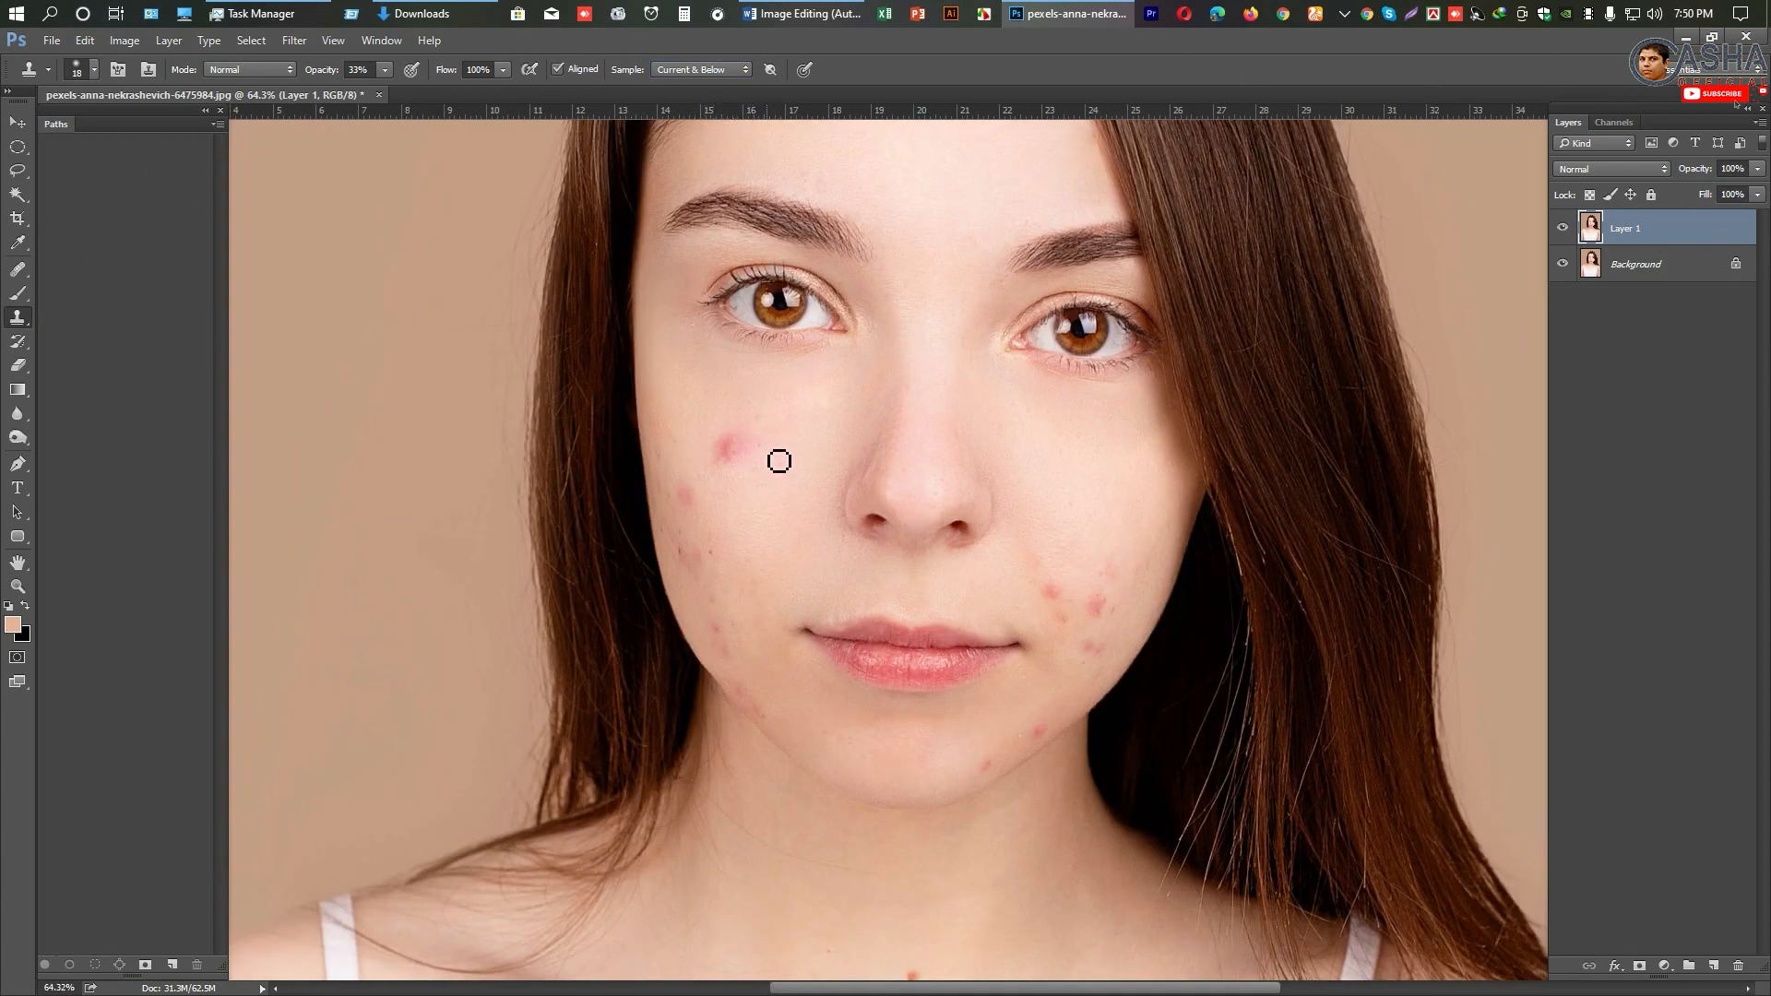
Step: Activate the Patch tool for retouching the blemishes on the cheek
{"action": "left_click", "coordinate": [17, 268]}
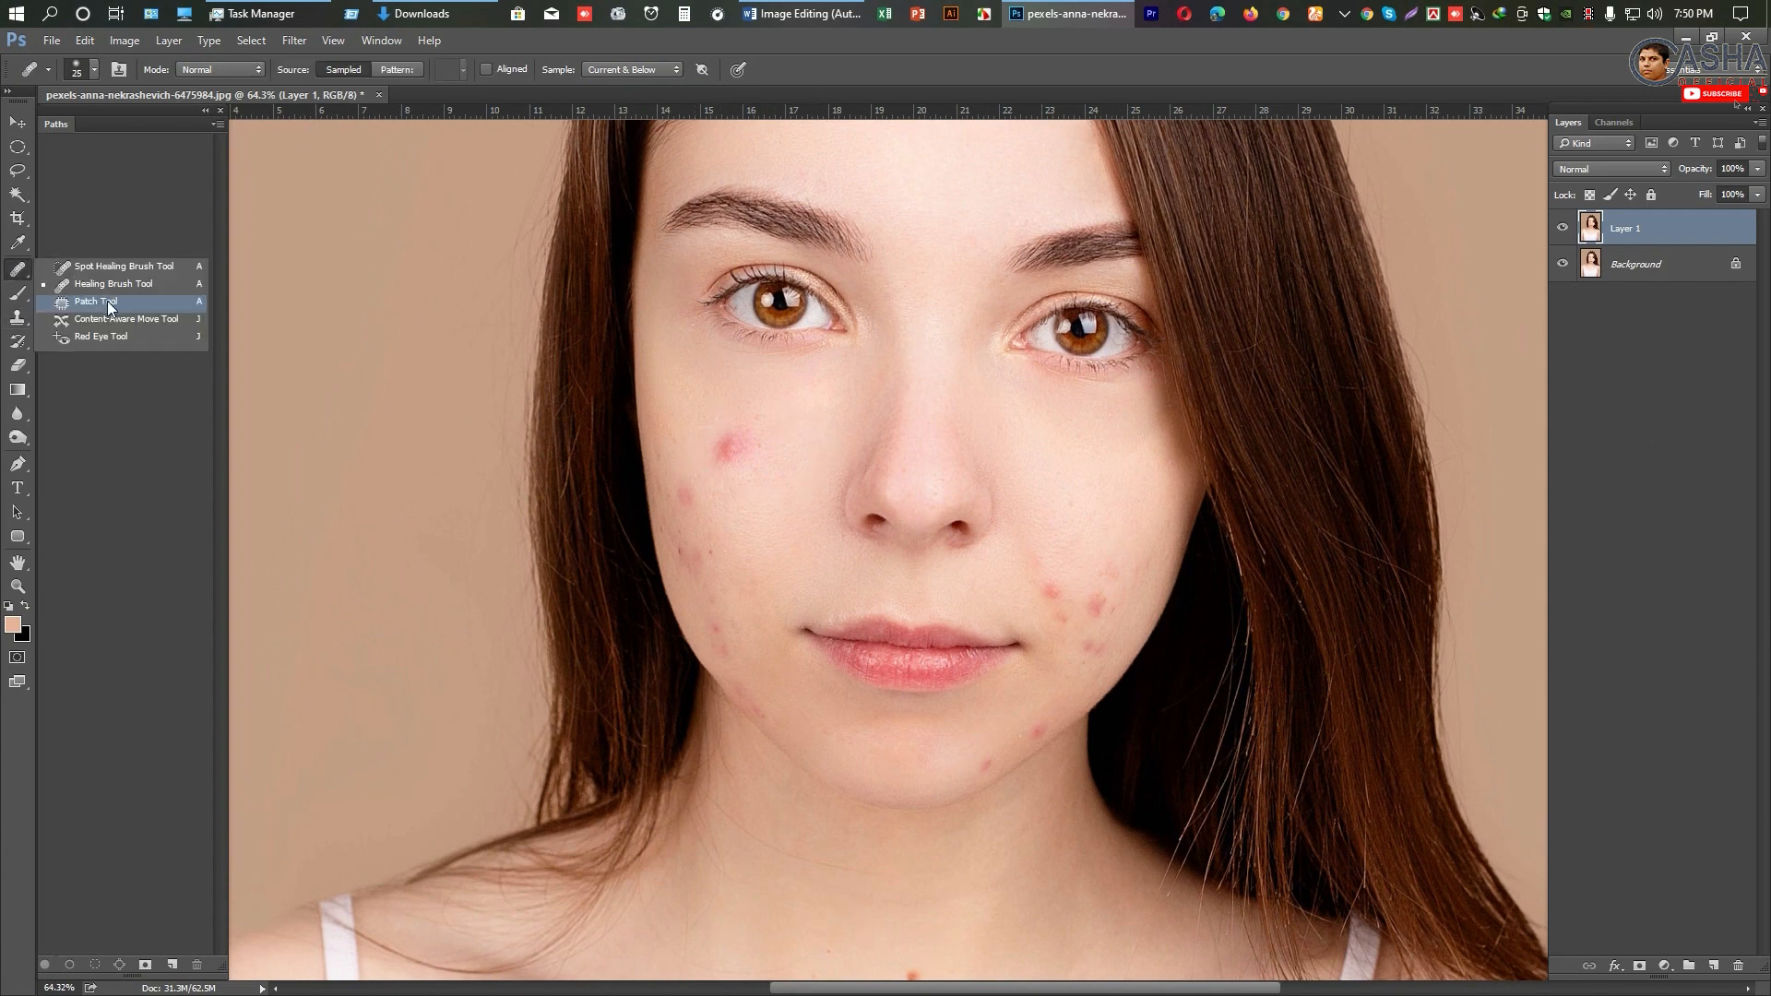
{"action": "left_click", "coordinate": [120, 301]}
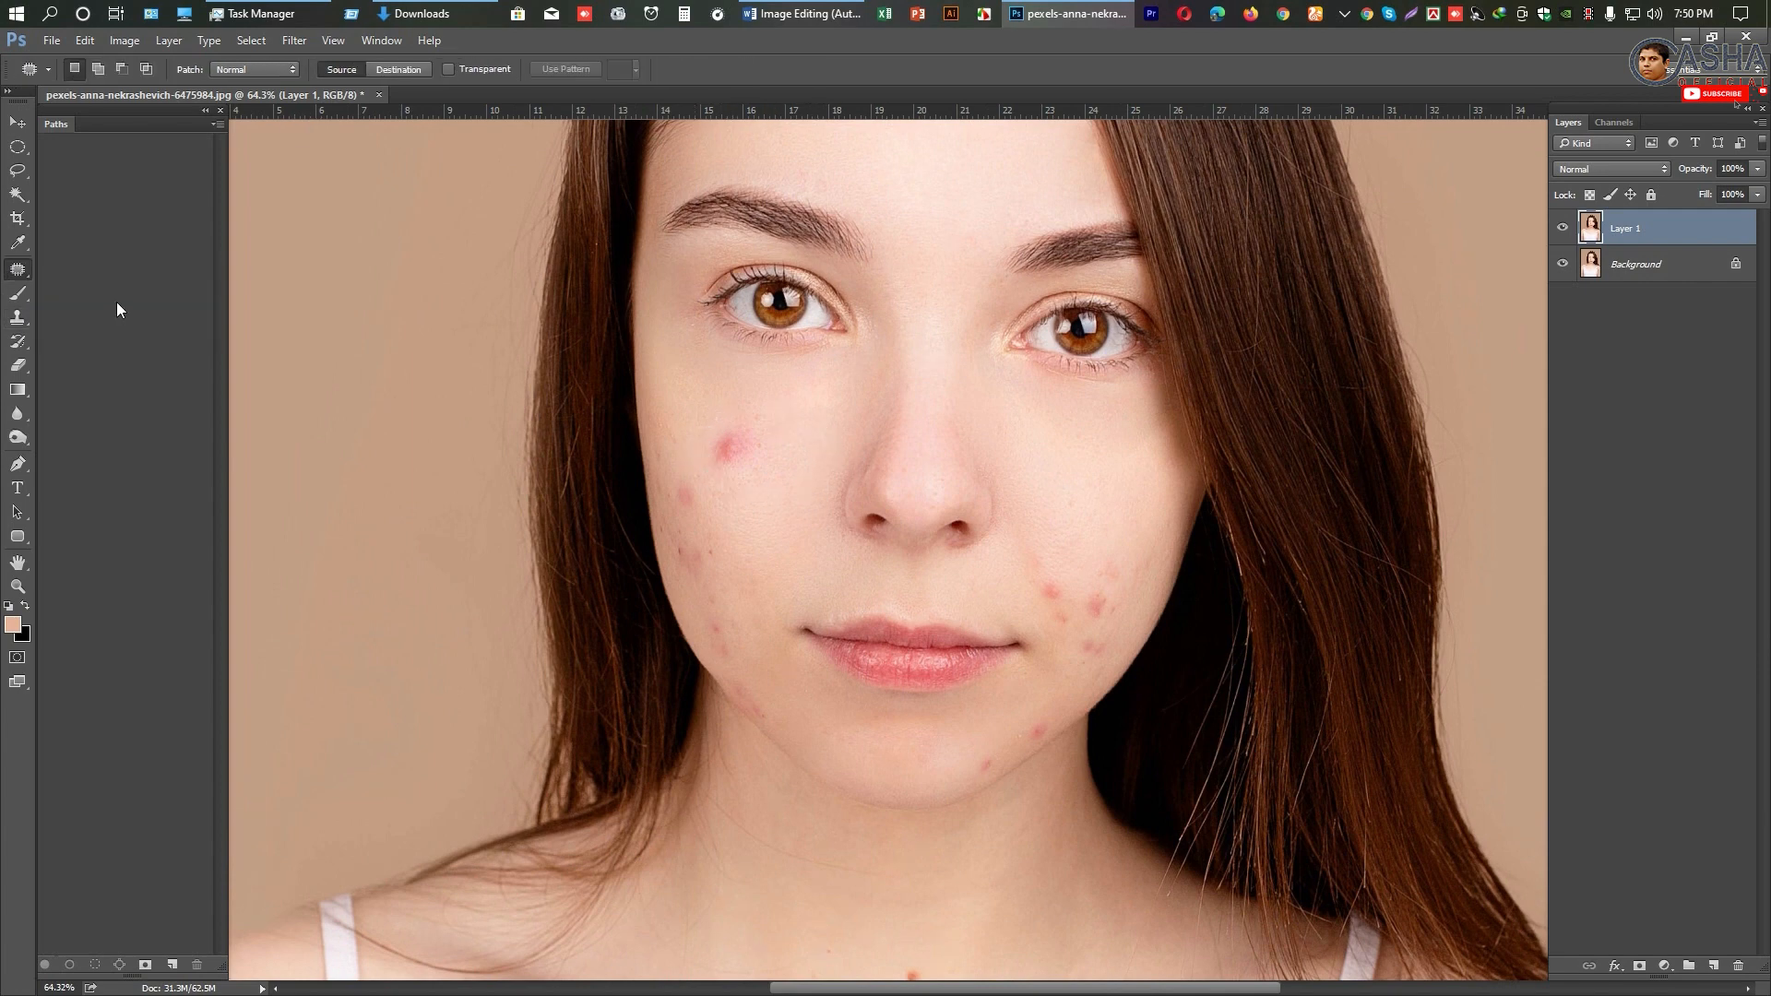
{"action": "scroll", "coordinate": [768, 508], "scroll_direction": "up", "scroll_amount": 3}
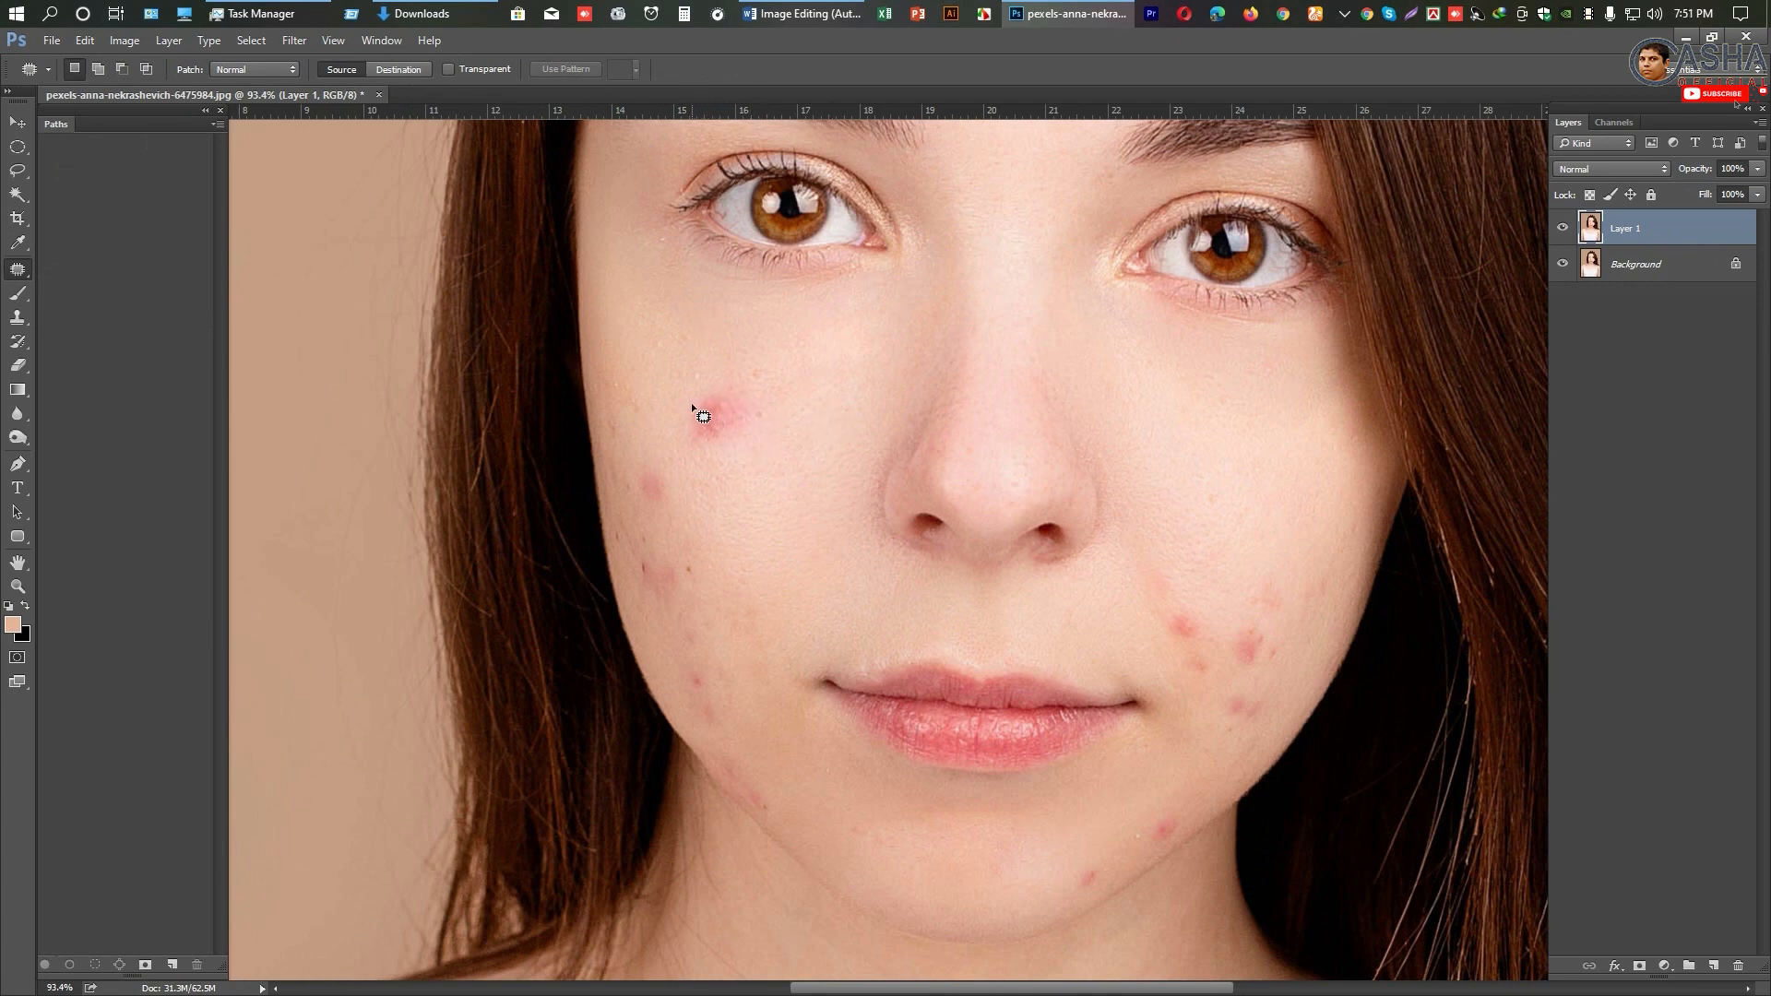
{"action": "mouse_move", "coordinate": [771, 423]}
{"action": "left_mouse_down"}
{"action": "mouse_move", "coordinate": [681, 385]}
{"action": "mouse_move", "coordinate": [834, 401]}
{"action": "left_mouse_up"}
{"action": "key", "text": "ctrl+alt+z"}
{"action": "key", "text": "ctrl+alt+z"}
Step: Cover the large red blemish on the image-left cheek with clean nearby skin, using the Patch tool in Destination mode
{"action": "left_click", "coordinate": [402, 70]}
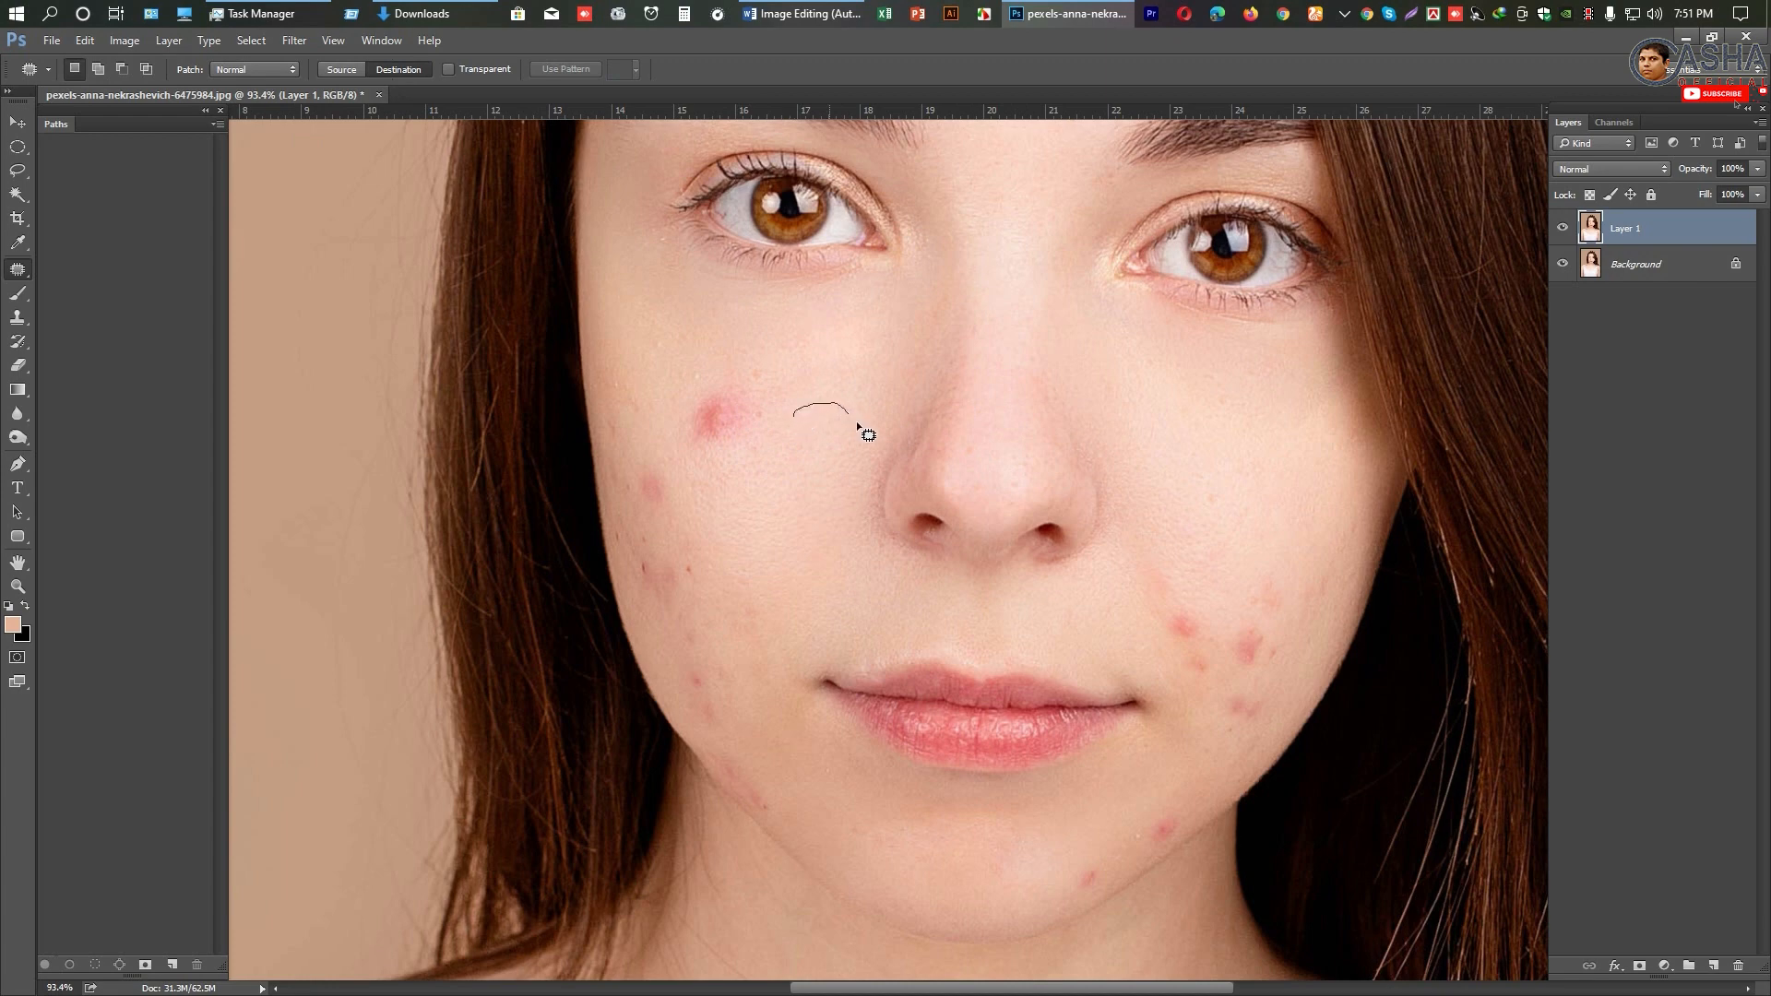
{"action": "mouse_move", "coordinate": [857, 422]}
{"action": "left_mouse_down"}
{"action": "mouse_move", "coordinate": [793, 476]}
{"action": "mouse_move", "coordinate": [786, 410]}
{"action": "mouse_move", "coordinate": [807, 456]}
{"action": "mouse_move", "coordinate": [715, 406]}
{"action": "left_mouse_up"}
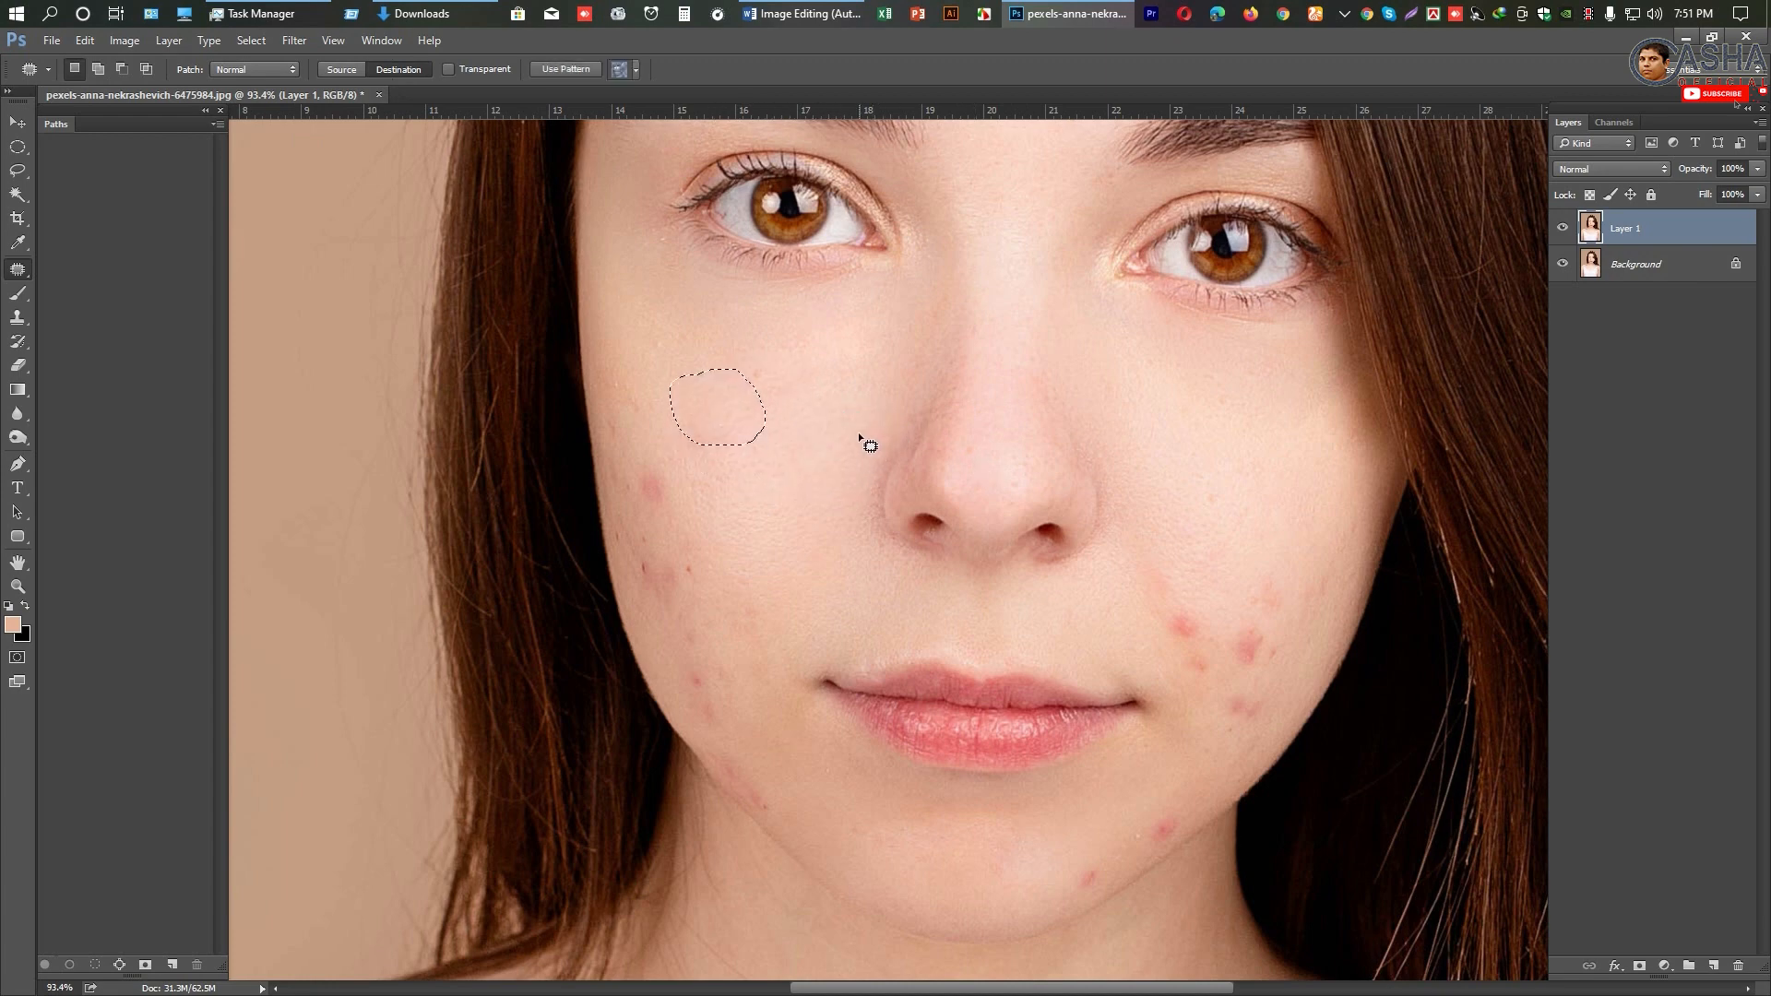
{"action": "key", "text": "ctrl+d"}
{"action": "scroll", "coordinate": [735, 507], "scroll_direction": "down", "scroll_amount": 2}
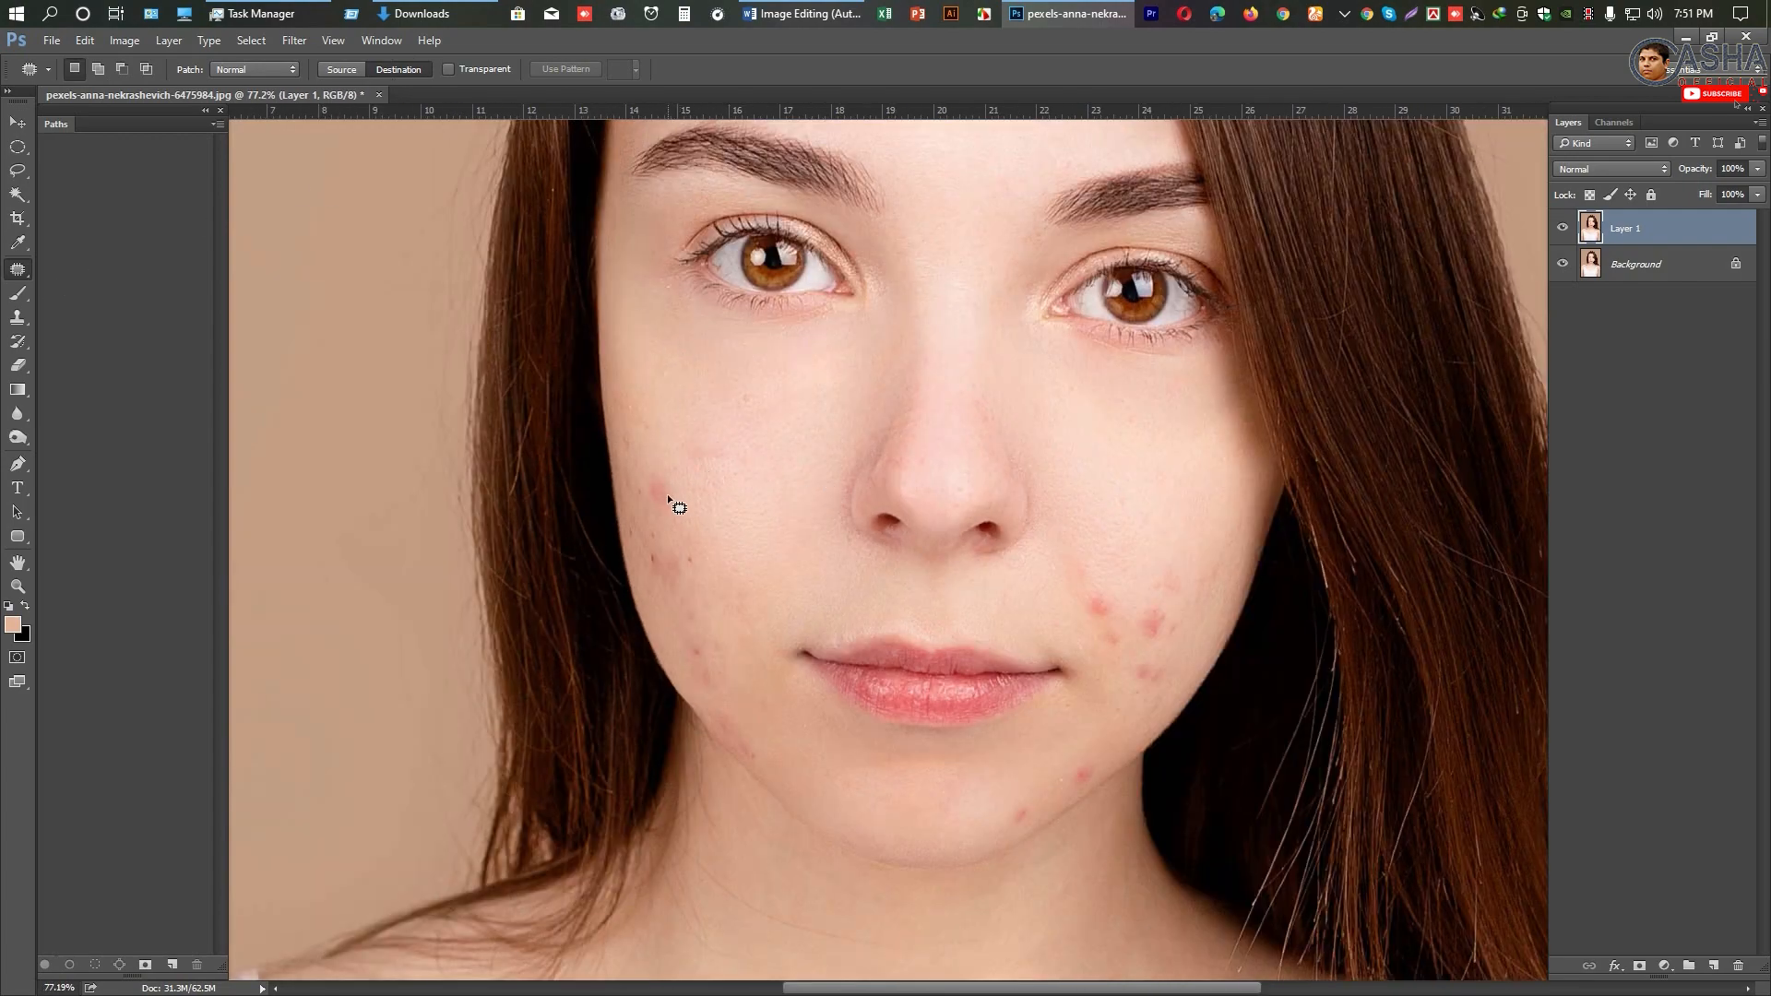
Step: Patch the small red spots along the outer middle part of the image-left cheek with clean skin
{"action": "scroll", "coordinate": [667, 495], "scroll_direction": "up", "scroll_amount": 2}
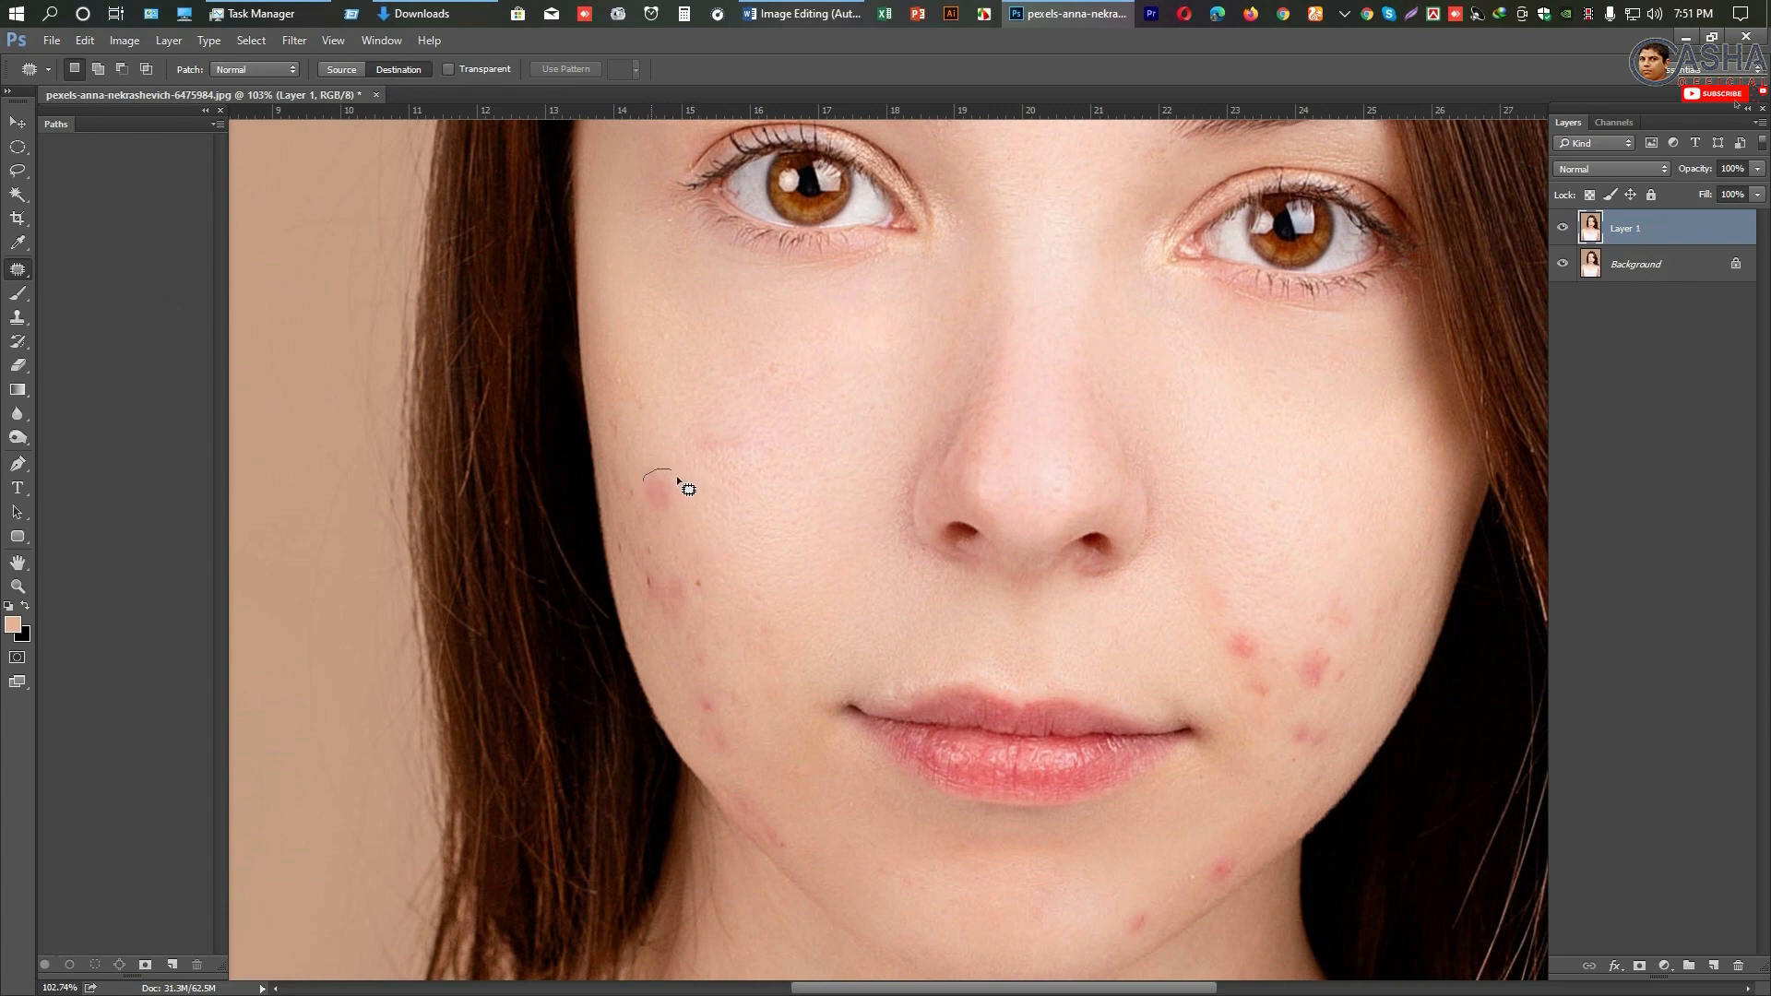
{"action": "mouse_move", "coordinate": [637, 483]}
{"action": "left_mouse_down"}
{"action": "mouse_move", "coordinate": [784, 518]}
{"action": "mouse_move", "coordinate": [703, 454]}
{"action": "mouse_move", "coordinate": [756, 486]}
{"action": "mouse_move", "coordinate": [694, 478]}
{"action": "left_mouse_up"}
{"action": "key", "text": "ctrl+z"}
{"action": "mouse_move", "coordinate": [680, 505]}
{"action": "left_mouse_down"}
{"action": "mouse_move", "coordinate": [745, 529]}
{"action": "mouse_move", "coordinate": [681, 612]}
{"action": "mouse_move", "coordinate": [645, 600]}
{"action": "mouse_move", "coordinate": [646, 566]}
{"action": "mouse_move", "coordinate": [763, 579]}
{"action": "left_mouse_up"}
{"action": "mouse_move", "coordinate": [706, 639]}
{"action": "left_mouse_down"}
{"action": "mouse_move", "coordinate": [712, 666]}
{"action": "mouse_move", "coordinate": [690, 645]}
{"action": "mouse_move", "coordinate": [705, 641]}
{"action": "left_mouse_up"}
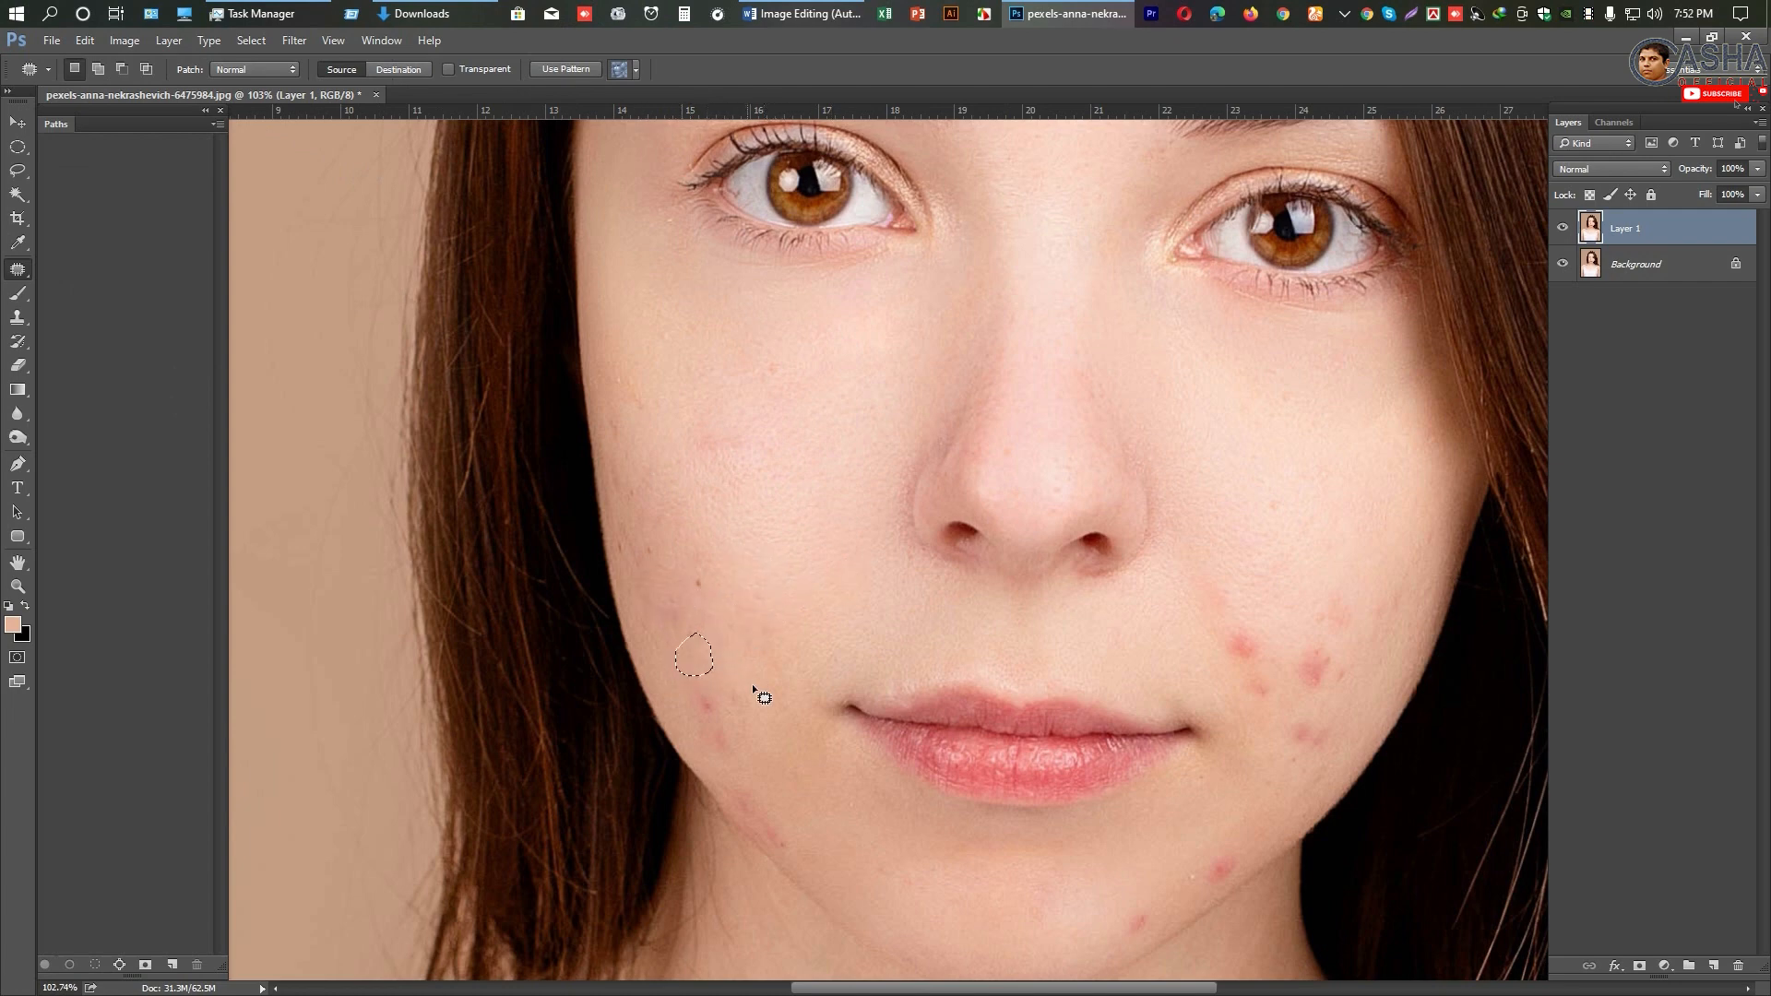
Step: Patch the pair of red spots on the lower image-left cheek with neighbouring clean skin, and clear the selection
{"action": "scroll", "coordinate": [729, 646], "scroll_direction": "down", "scroll_amount": 3}
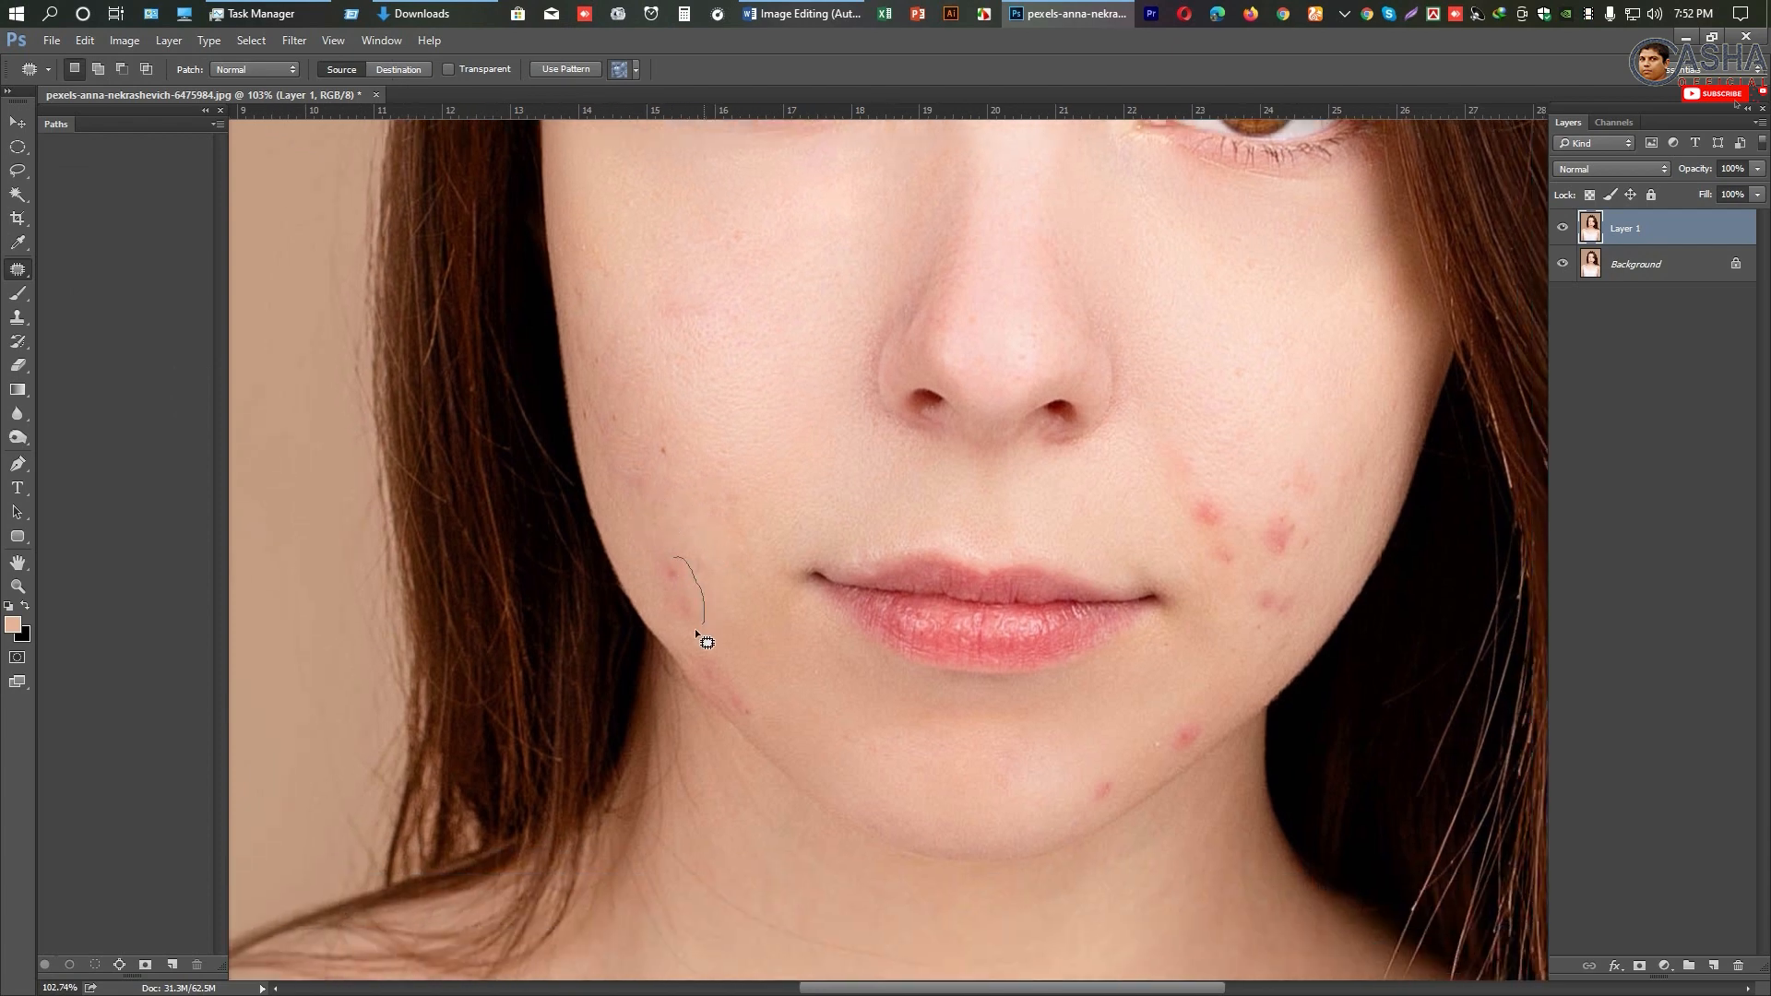
{"action": "left_click_drag", "start_coordinate": [664, 565], "coordinate": [666, 562]}
{"action": "left_click_drag", "start_coordinate": [678, 595], "coordinate": [763, 621]}
{"action": "key", "text": "ctrl+d"}
{"action": "scroll", "coordinate": [901, 553], "scroll_direction": "down", "scroll_amount": 2}
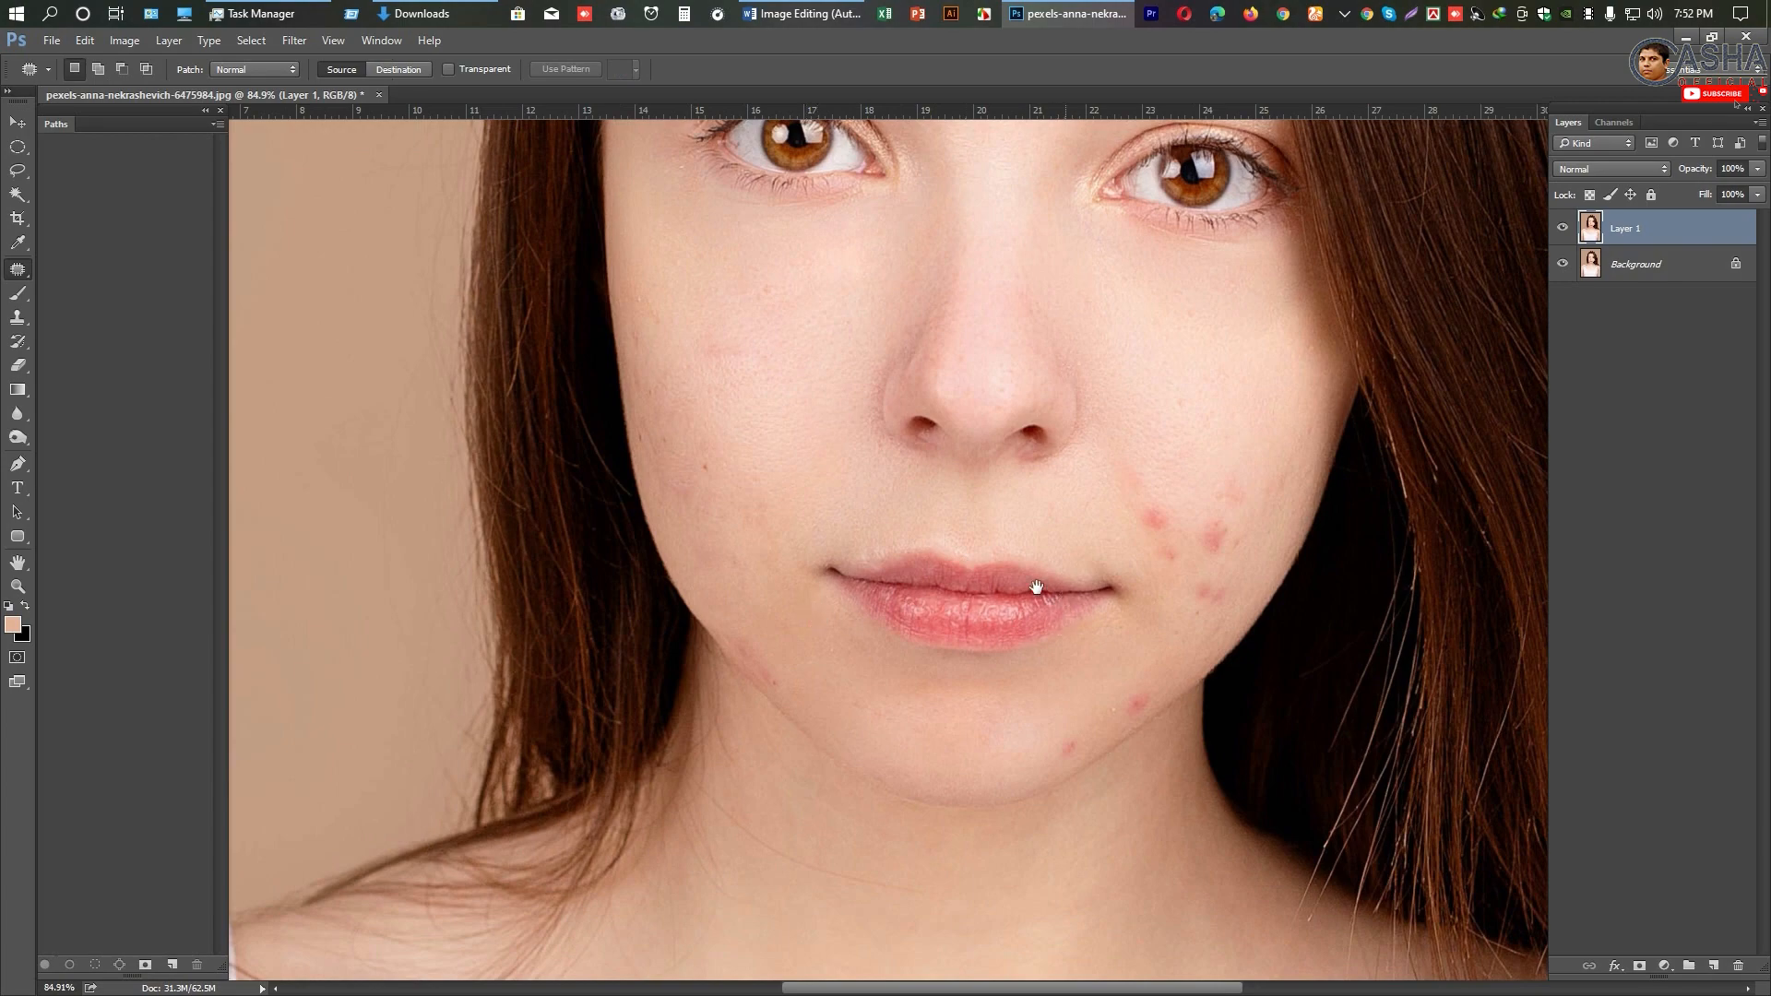
Step: Patch the two most prominent red blemishes on the image-right cheek with clean skin, clearing the selection after each
{"action": "scroll", "coordinate": [1036, 585], "scroll_direction": "up", "scroll_amount": 3}
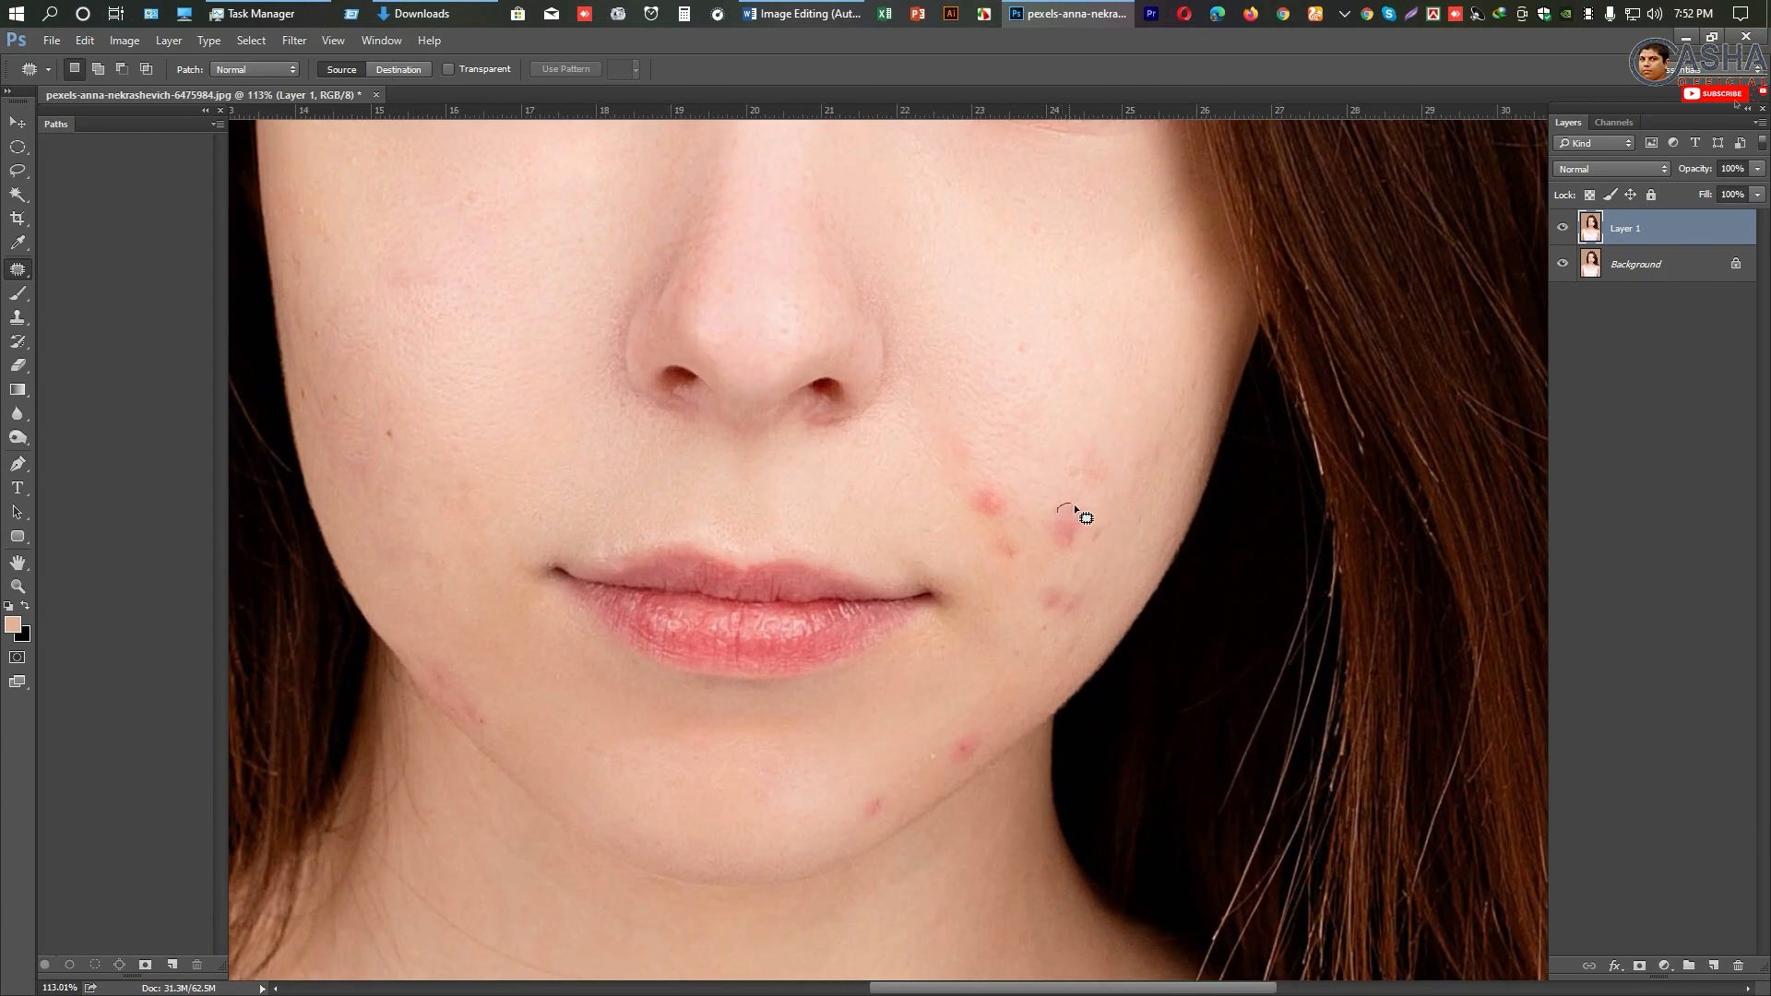
{"action": "mouse_move", "coordinate": [1070, 505]}
{"action": "left_mouse_down"}
{"action": "mouse_move", "coordinate": [1086, 546]}
{"action": "mouse_move", "coordinate": [1060, 556]}
{"action": "mouse_move", "coordinate": [1049, 513]}
{"action": "mouse_move", "coordinate": [1064, 515]}
{"action": "mouse_move", "coordinate": [1013, 437]}
{"action": "left_mouse_up"}
{"action": "key", "text": "ctrl+d"}
{"action": "scroll", "coordinate": [1079, 581], "scroll_direction": "up", "scroll_amount": 4}
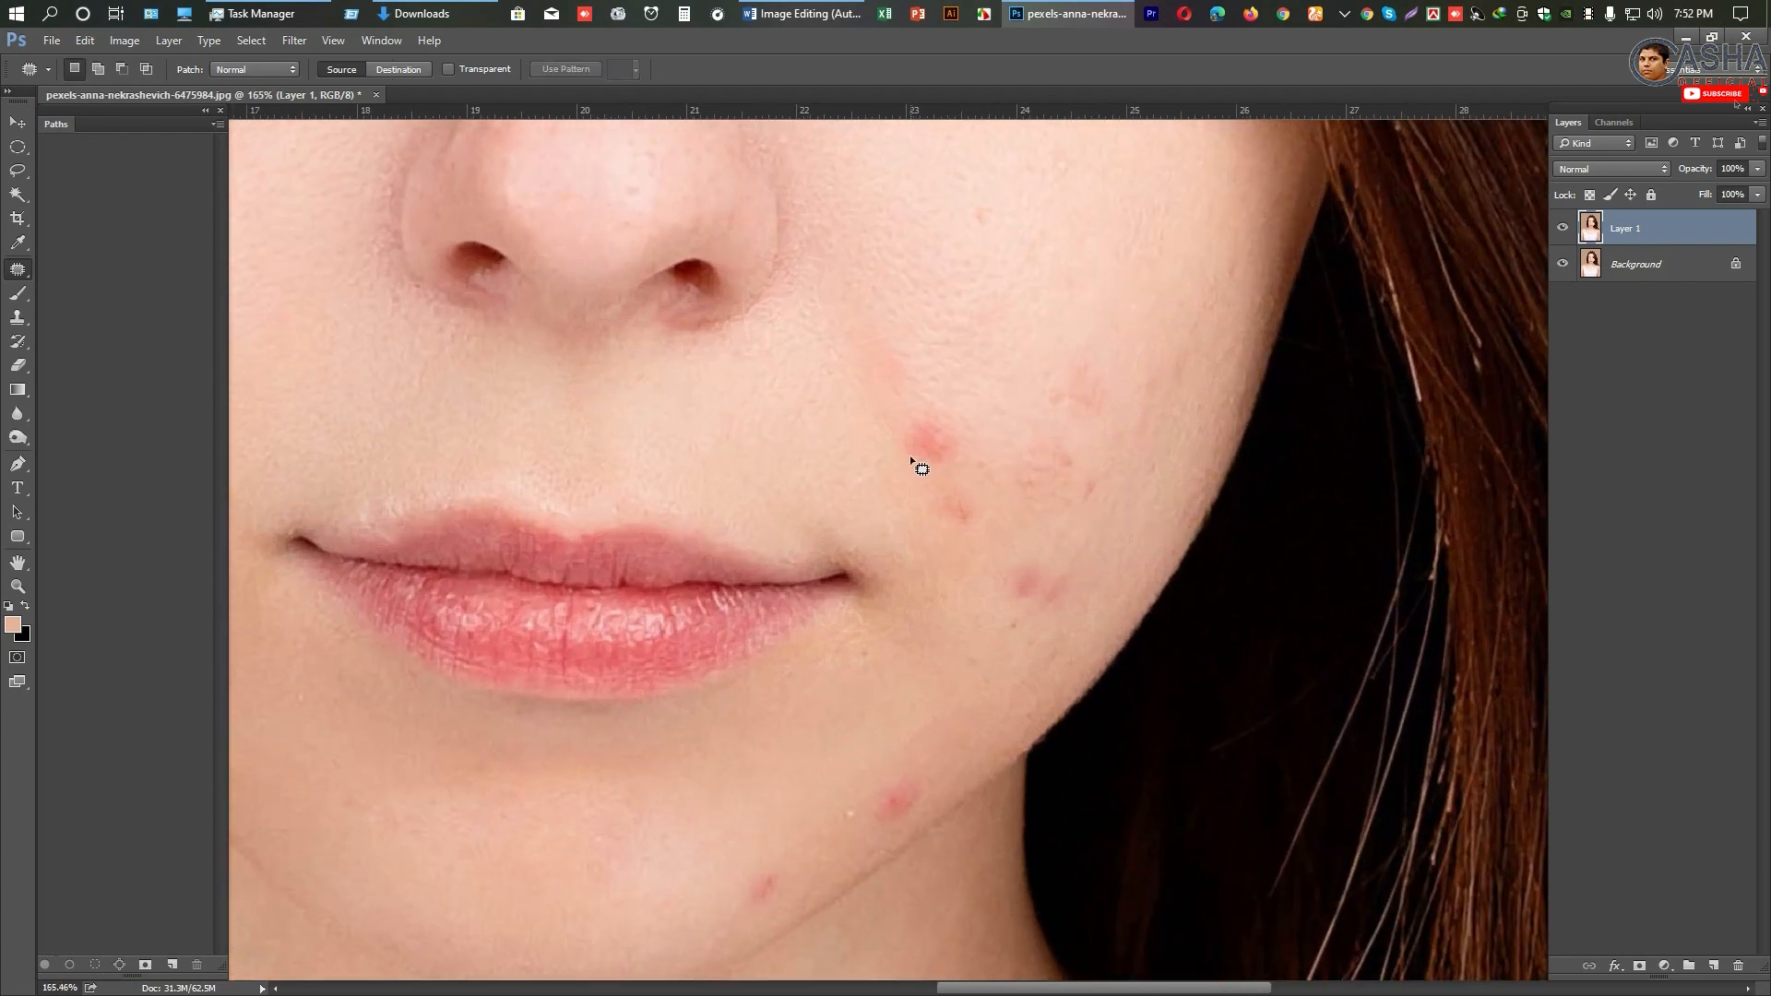
{"action": "left_click_drag", "start_coordinate": [902, 442], "coordinate": [947, 408]}
{"action": "mouse_move", "coordinate": [920, 466]}
{"action": "left_mouse_down"}
{"action": "mouse_move", "coordinate": [987, 412]}
{"action": "mouse_move", "coordinate": [1018, 362]}
{"action": "left_mouse_up"}
{"action": "key", "text": "ctrl+d"}
Step: Patch the remaining red spots beside the image-right mouth corner and the two blemishes on the chin, and clear the selection
{"action": "left_click_drag", "start_coordinate": [1048, 581], "coordinate": [1005, 455]}
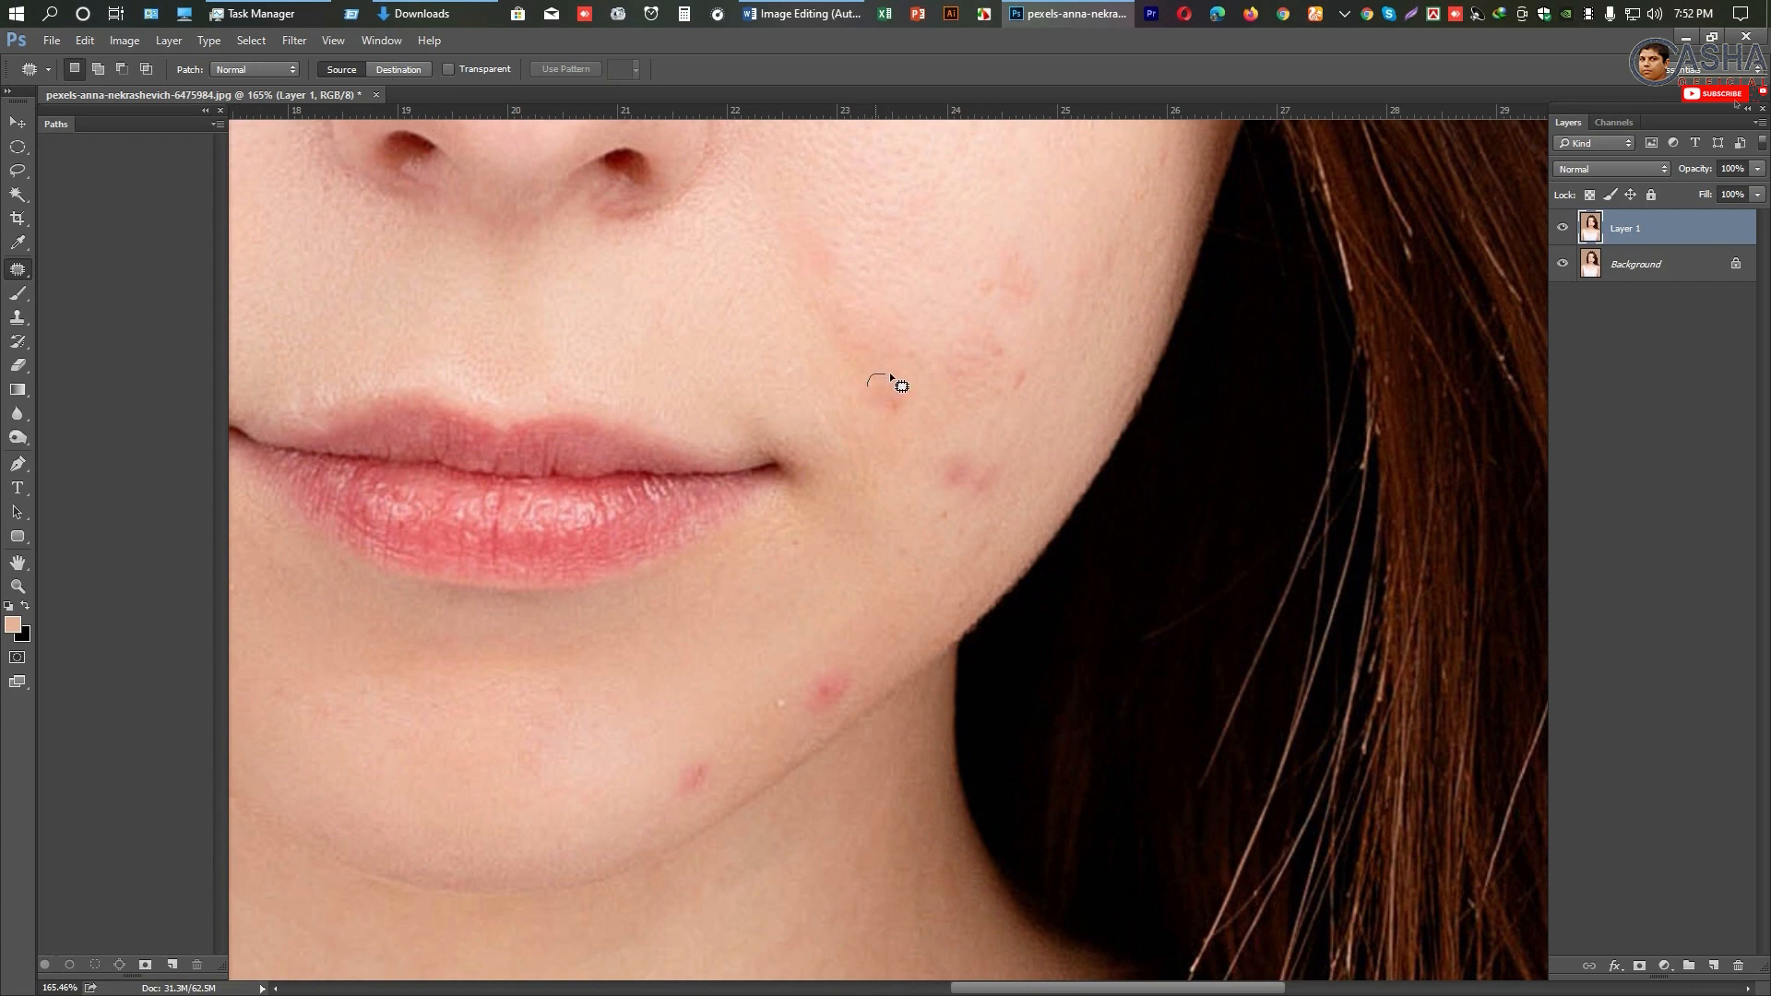
{"action": "mouse_move", "coordinate": [889, 373]}
{"action": "left_mouse_down"}
{"action": "mouse_move", "coordinate": [914, 423]}
{"action": "mouse_move", "coordinate": [871, 419]}
{"action": "mouse_move", "coordinate": [867, 378]}
{"action": "mouse_move", "coordinate": [892, 496]}
{"action": "mouse_move", "coordinate": [993, 493]}
{"action": "mouse_move", "coordinate": [960, 494]}
{"action": "mouse_move", "coordinate": [944, 460]}
{"action": "mouse_move", "coordinate": [901, 505]}
{"action": "left_mouse_up"}
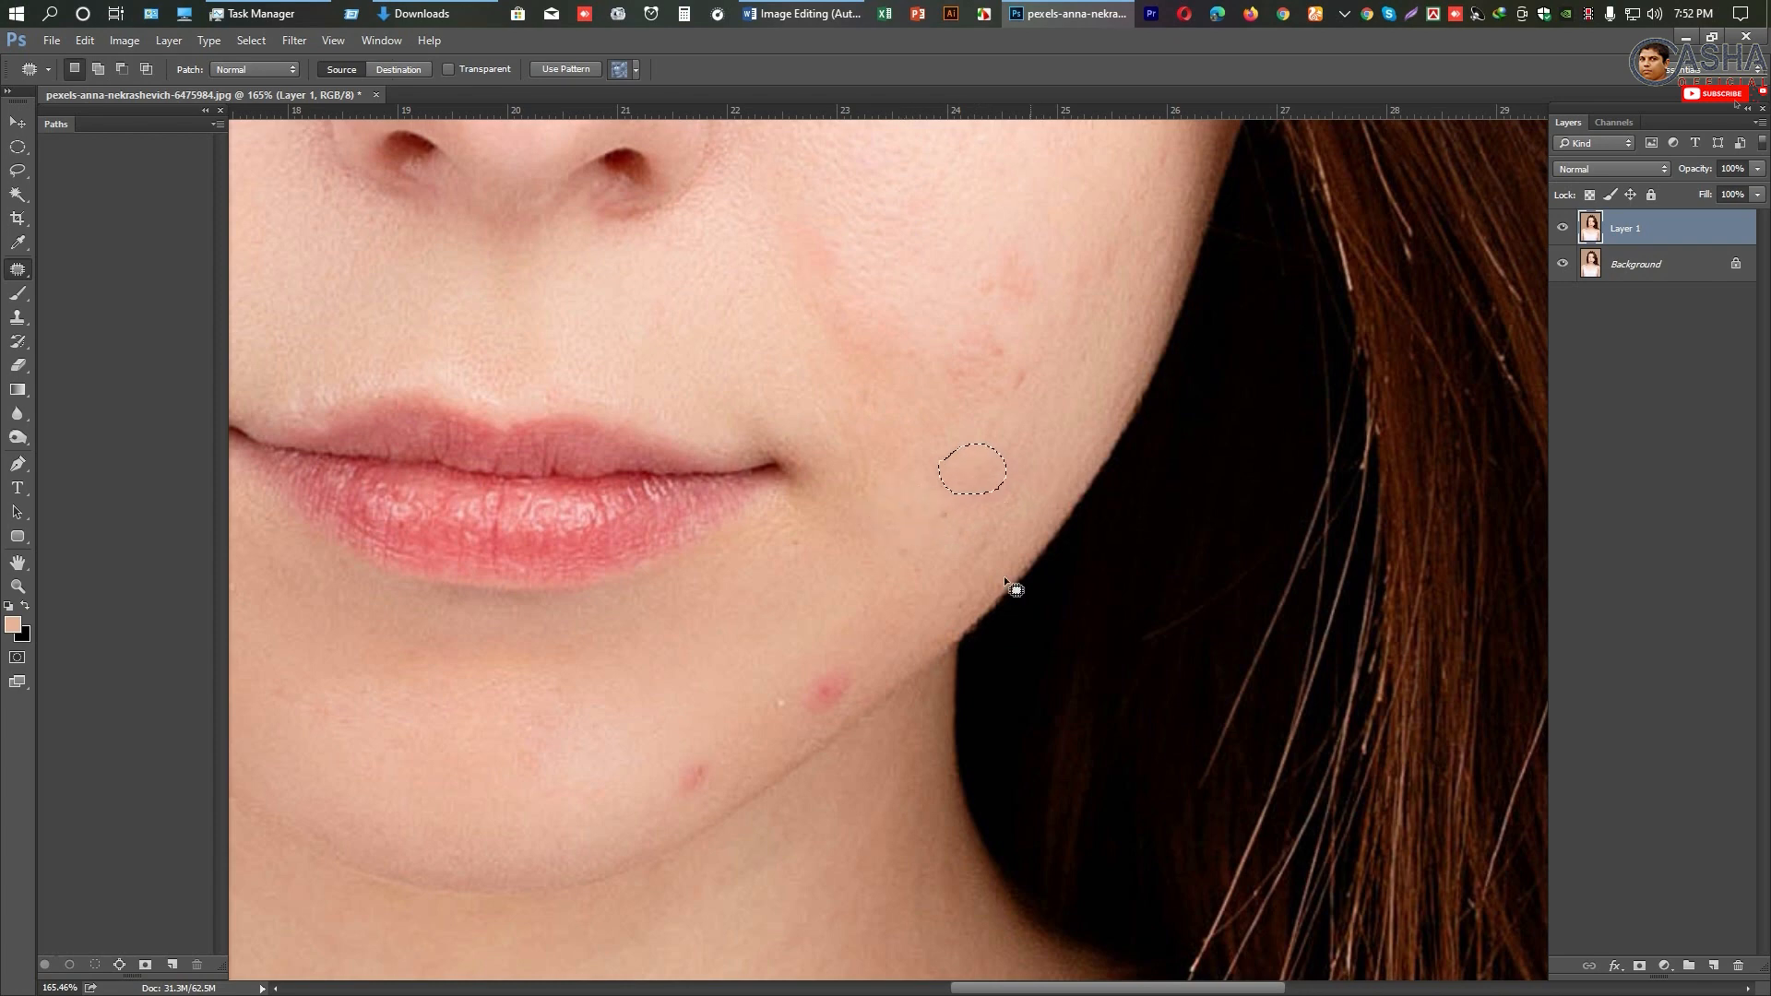
{"action": "mouse_move", "coordinate": [886, 651]}
{"action": "left_mouse_down"}
{"action": "mouse_move", "coordinate": [831, 508]}
{"action": "mouse_move", "coordinate": [835, 558]}
{"action": "mouse_move", "coordinate": [780, 535]}
{"action": "left_mouse_up"}
{"action": "mouse_move", "coordinate": [766, 600]}
{"action": "left_mouse_down"}
{"action": "mouse_move", "coordinate": [850, 503]}
{"action": "mouse_move", "coordinate": [743, 506]}
{"action": "mouse_move", "coordinate": [773, 538]}
{"action": "mouse_move", "coordinate": [750, 564]}
{"action": "mouse_move", "coordinate": [732, 554]}
{"action": "mouse_move", "coordinate": [729, 518]}
{"action": "mouse_move", "coordinate": [800, 459]}
{"action": "left_mouse_up"}
{"action": "left_click", "coordinate": [730, 541]}
{"action": "key", "text": "ctrl+d"}
{"action": "scroll", "coordinate": [853, 475], "scroll_direction": "down", "scroll_amount": 5}
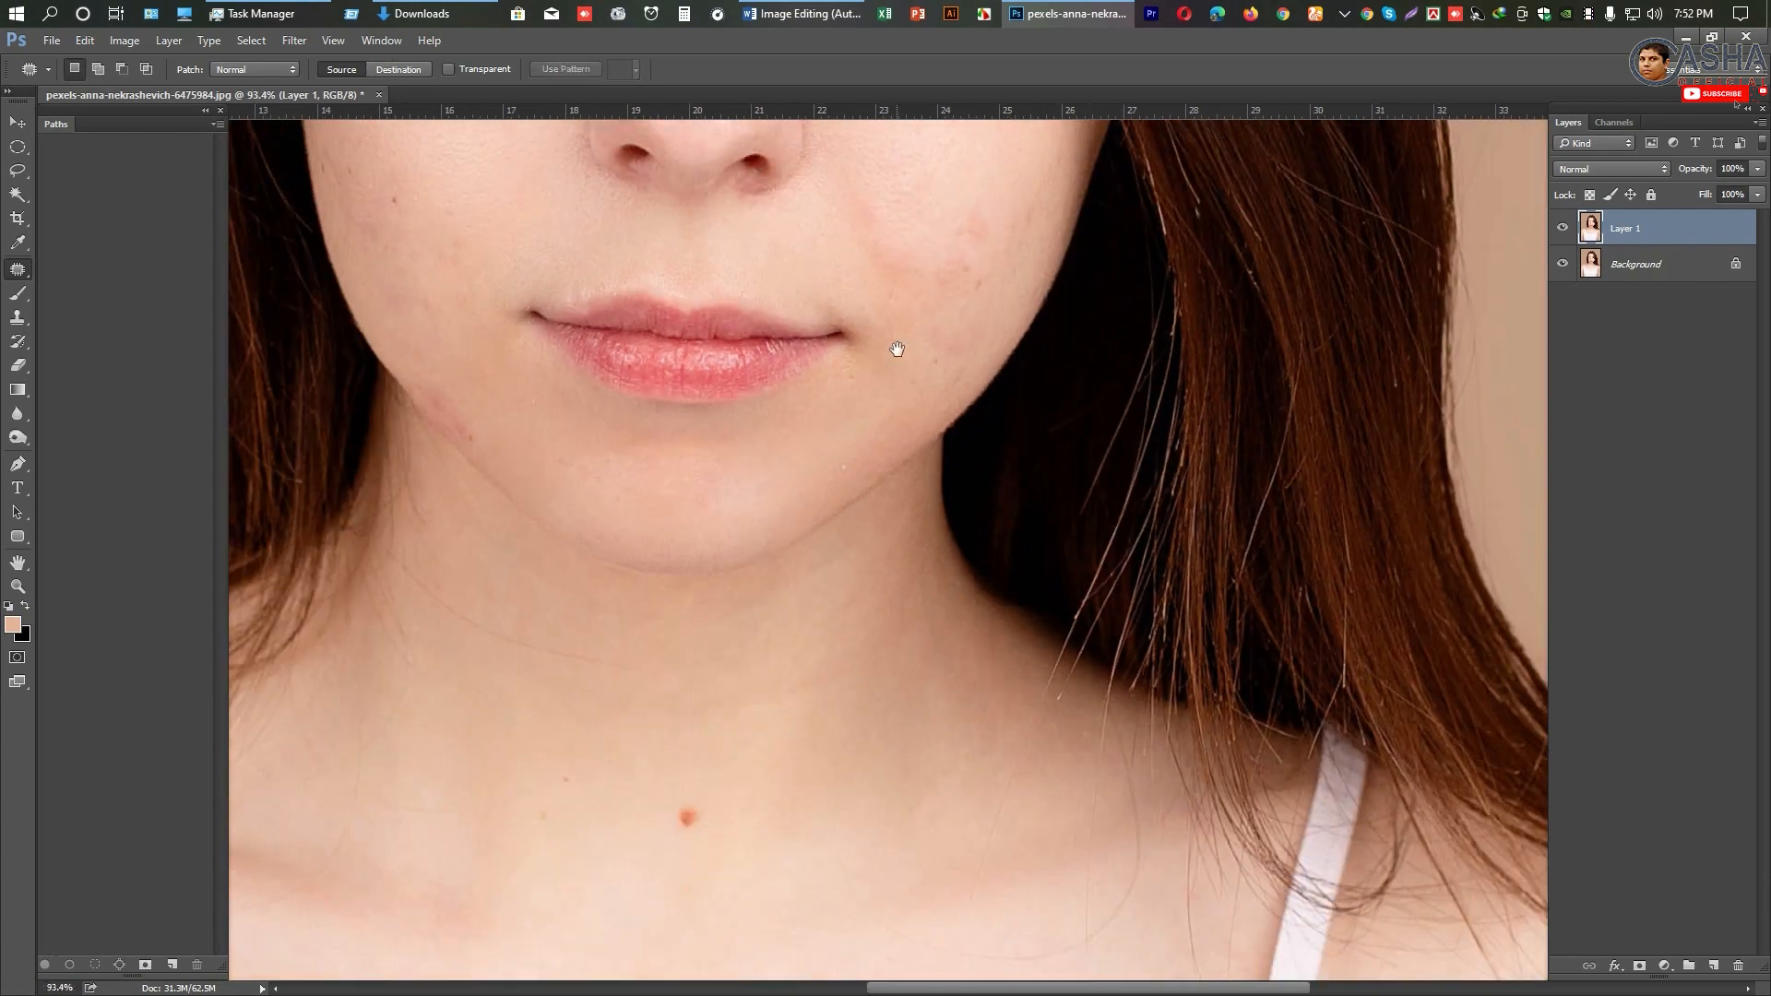
{"action": "scroll", "coordinate": [896, 349], "scroll_direction": "down", "scroll_amount": 3}
{"action": "scroll", "coordinate": [1103, 492], "scroll_direction": "up", "scroll_amount": 3}
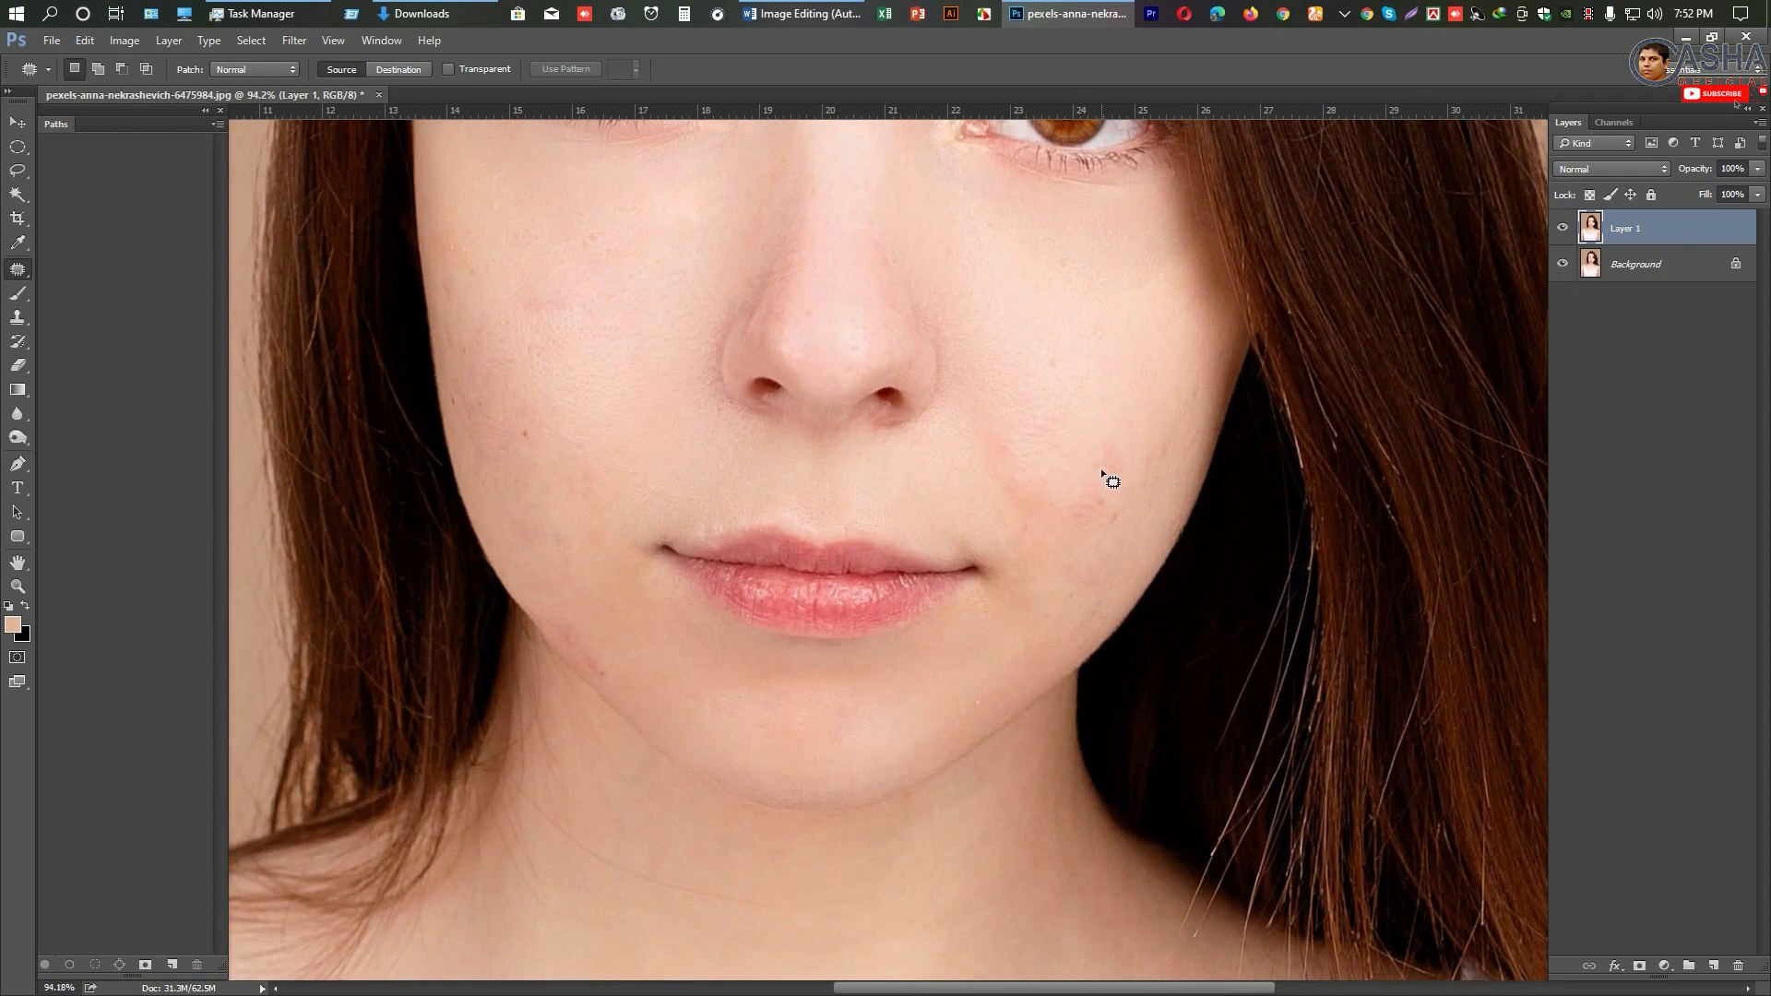
{"action": "scroll", "coordinate": [1103, 489], "scroll_direction": "down", "scroll_amount": 2}
{"action": "scroll", "coordinate": [1076, 490], "scroll_direction": "up", "scroll_amount": 1}
{"action": "left_click_drag", "start_coordinate": [946, 438], "coordinate": [911, 589]}
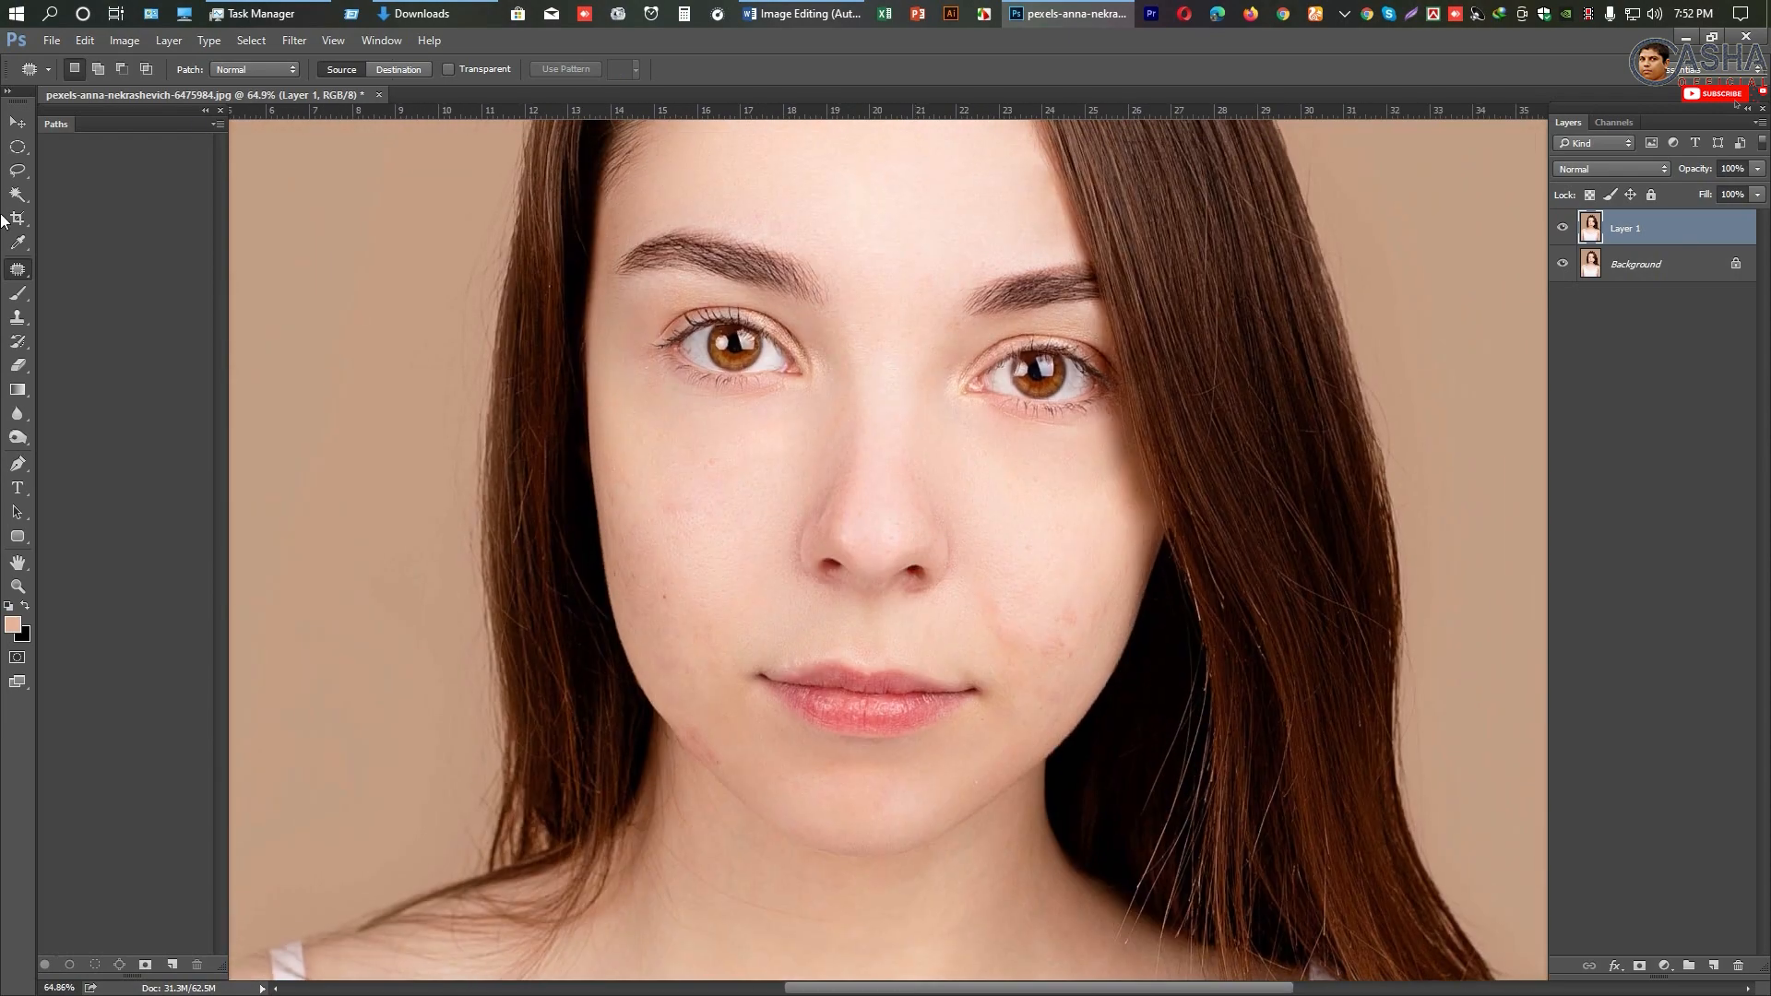
{"action": "right_click", "coordinate": [21, 270]}
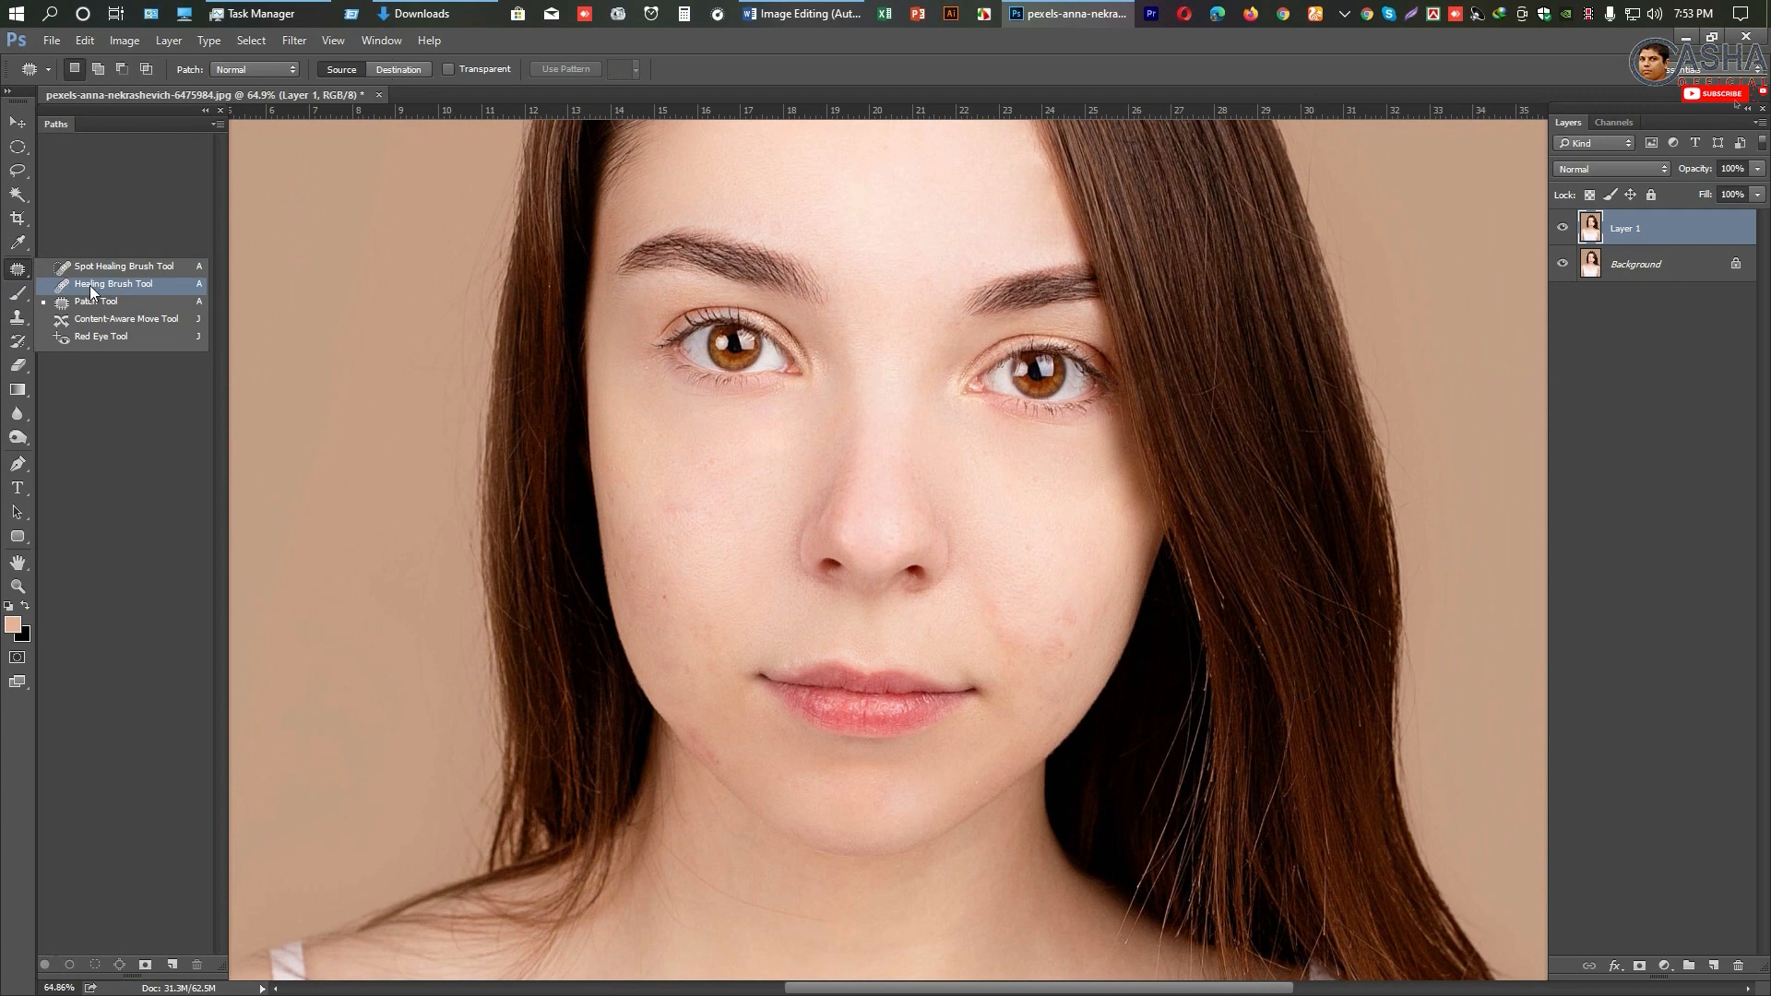
{"action": "left_click", "coordinate": [116, 301]}
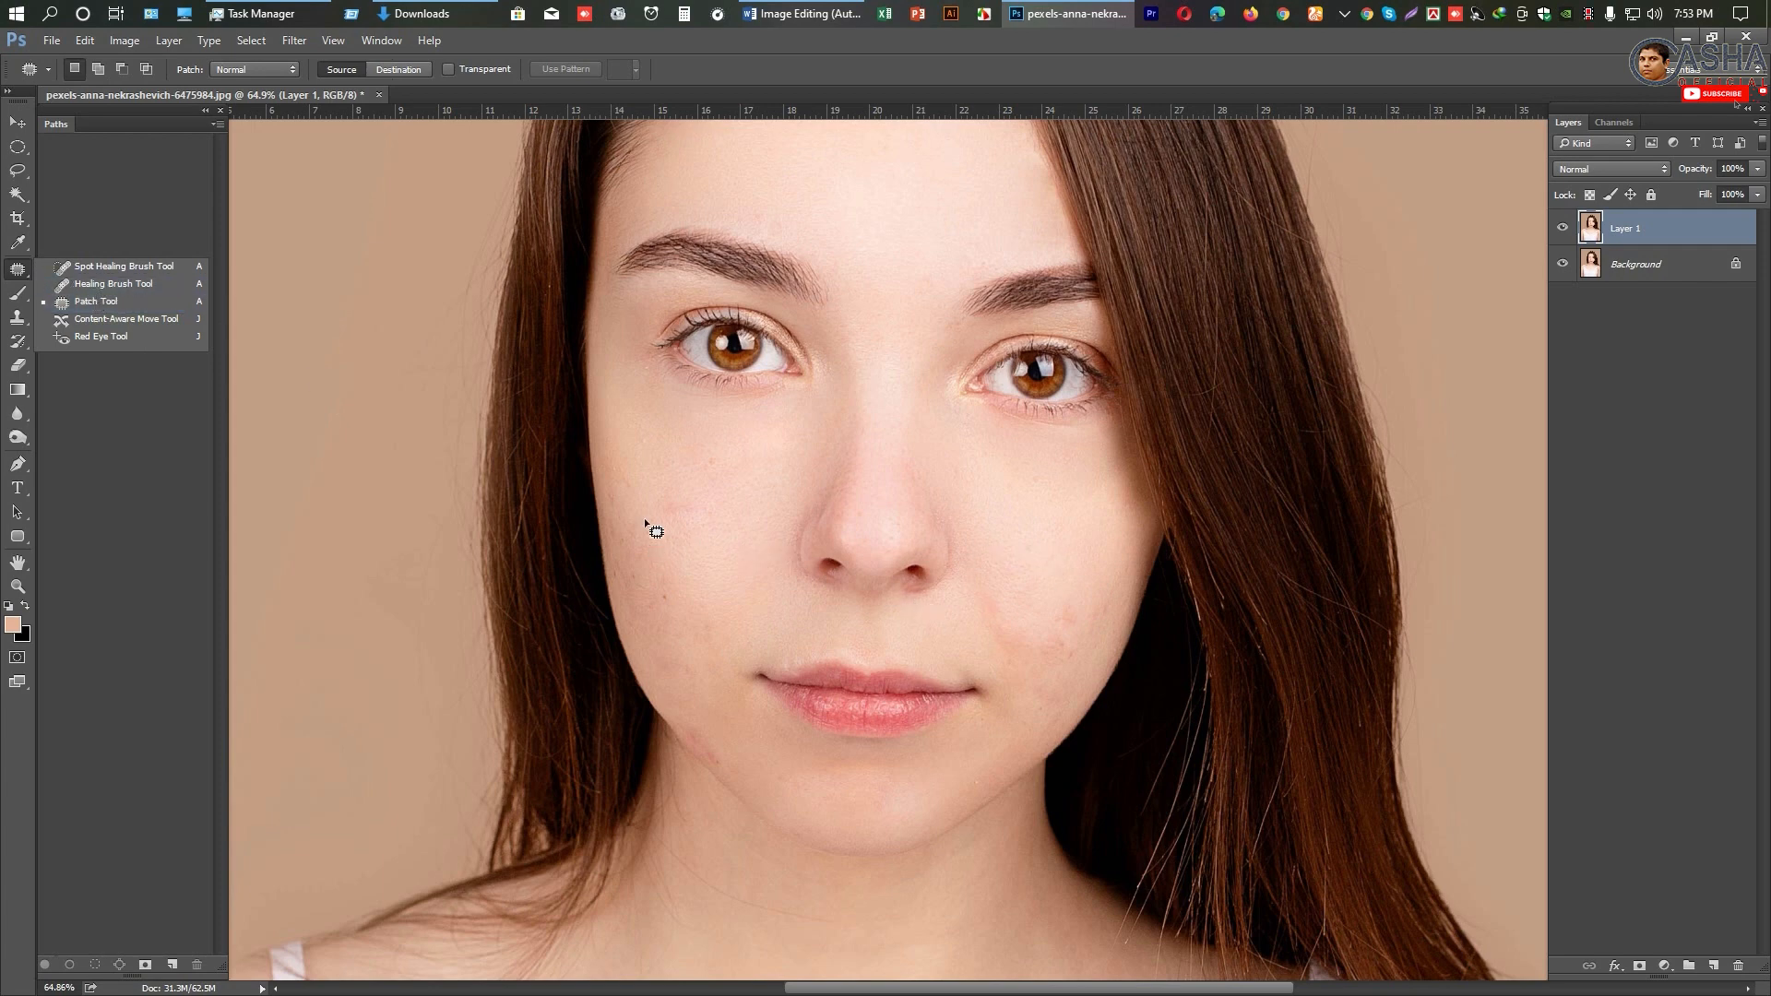
{"action": "left_click", "coordinate": [111, 283]}
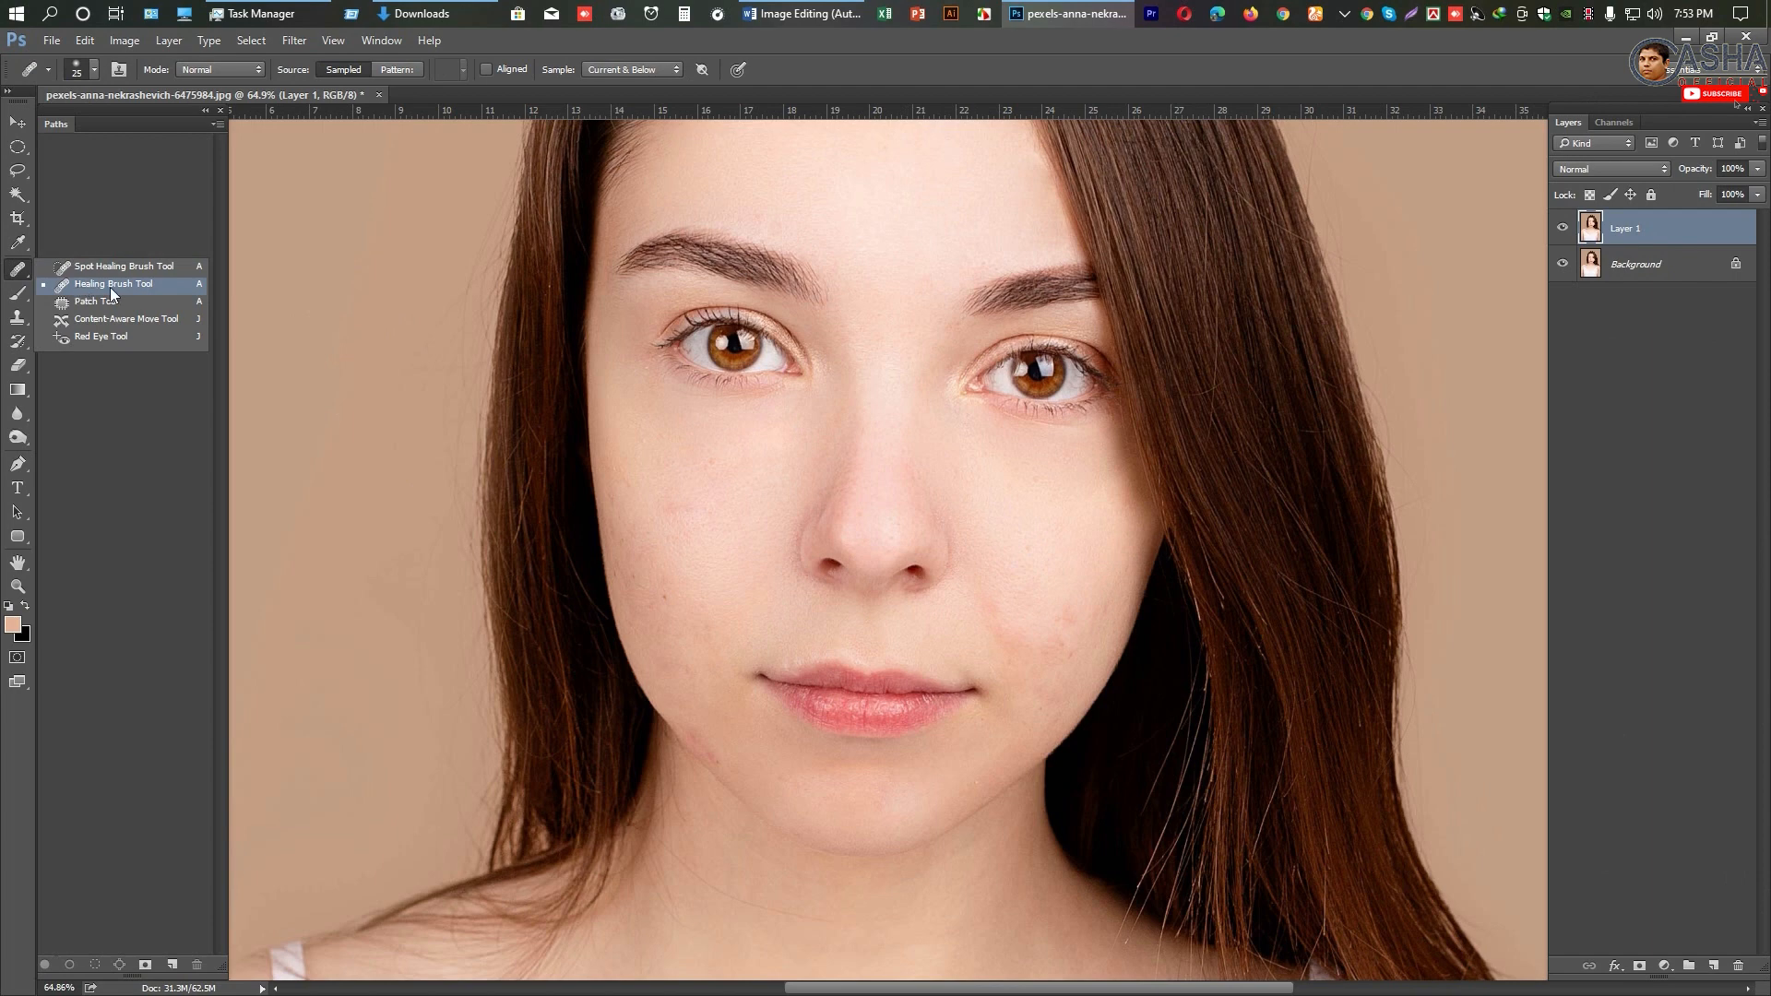
{"action": "left_click", "coordinate": [18, 317]}
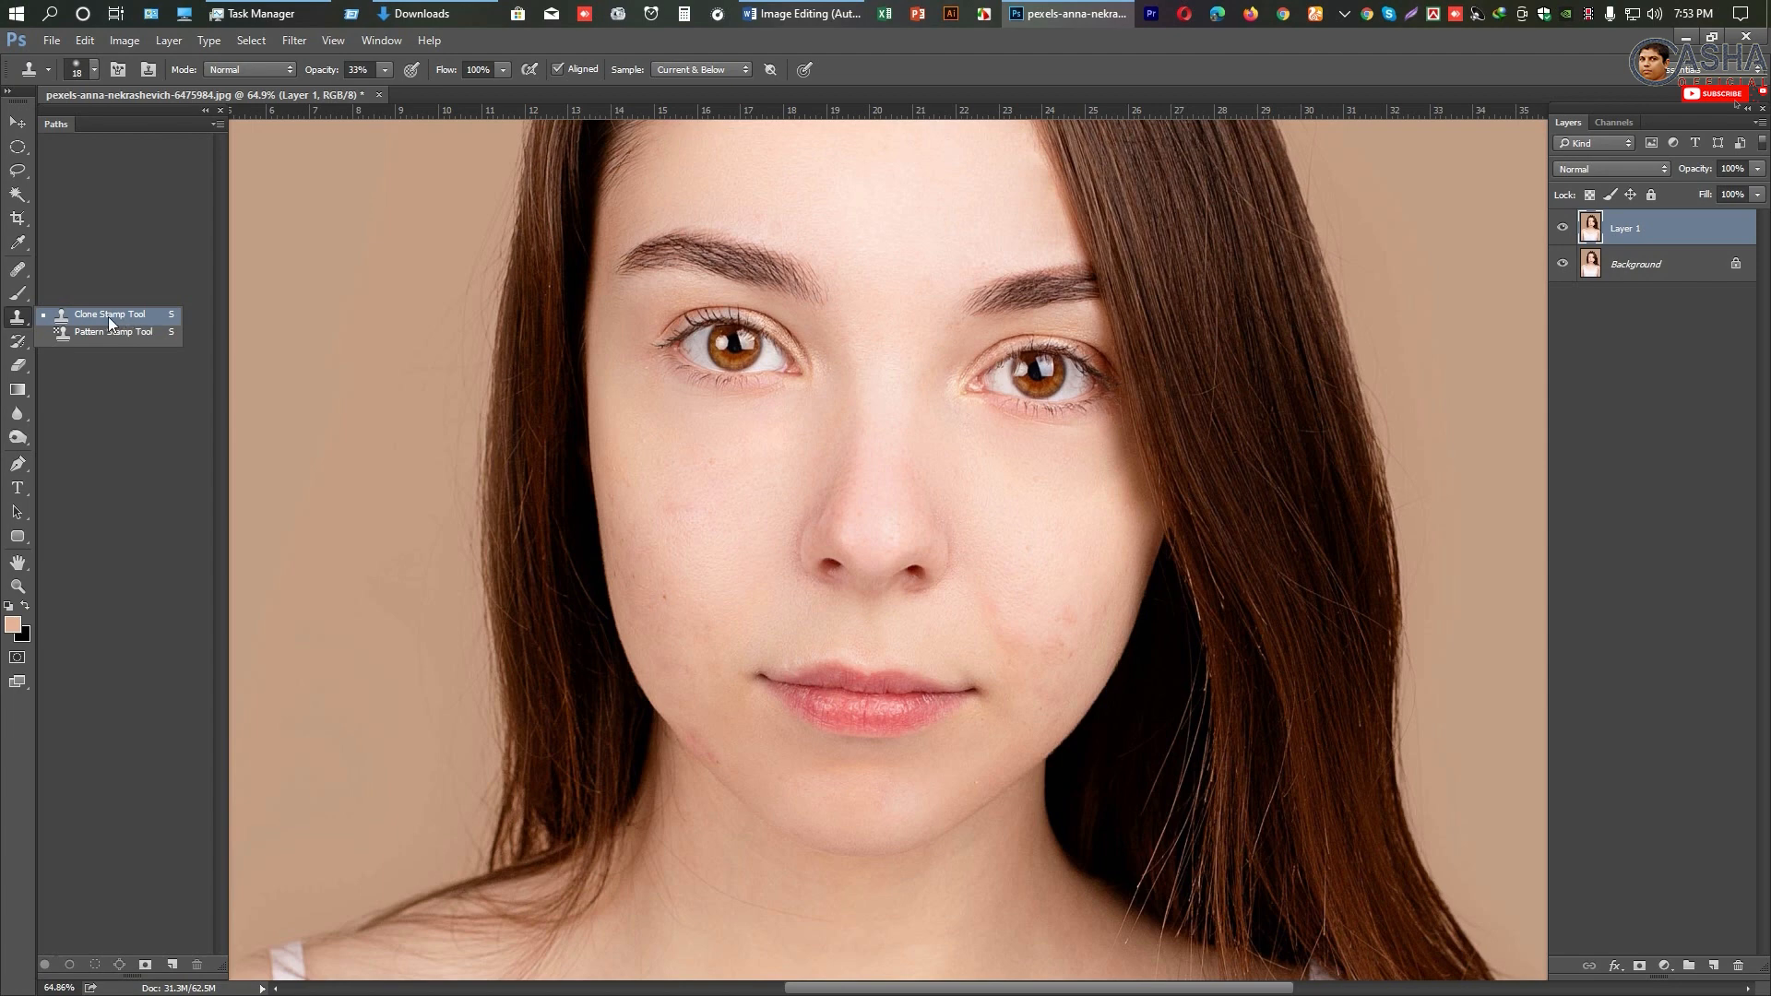
Step: Add a new empty layer above Layer 1 and activate the Healing Brush tool
{"action": "left_click", "coordinate": [1714, 965]}
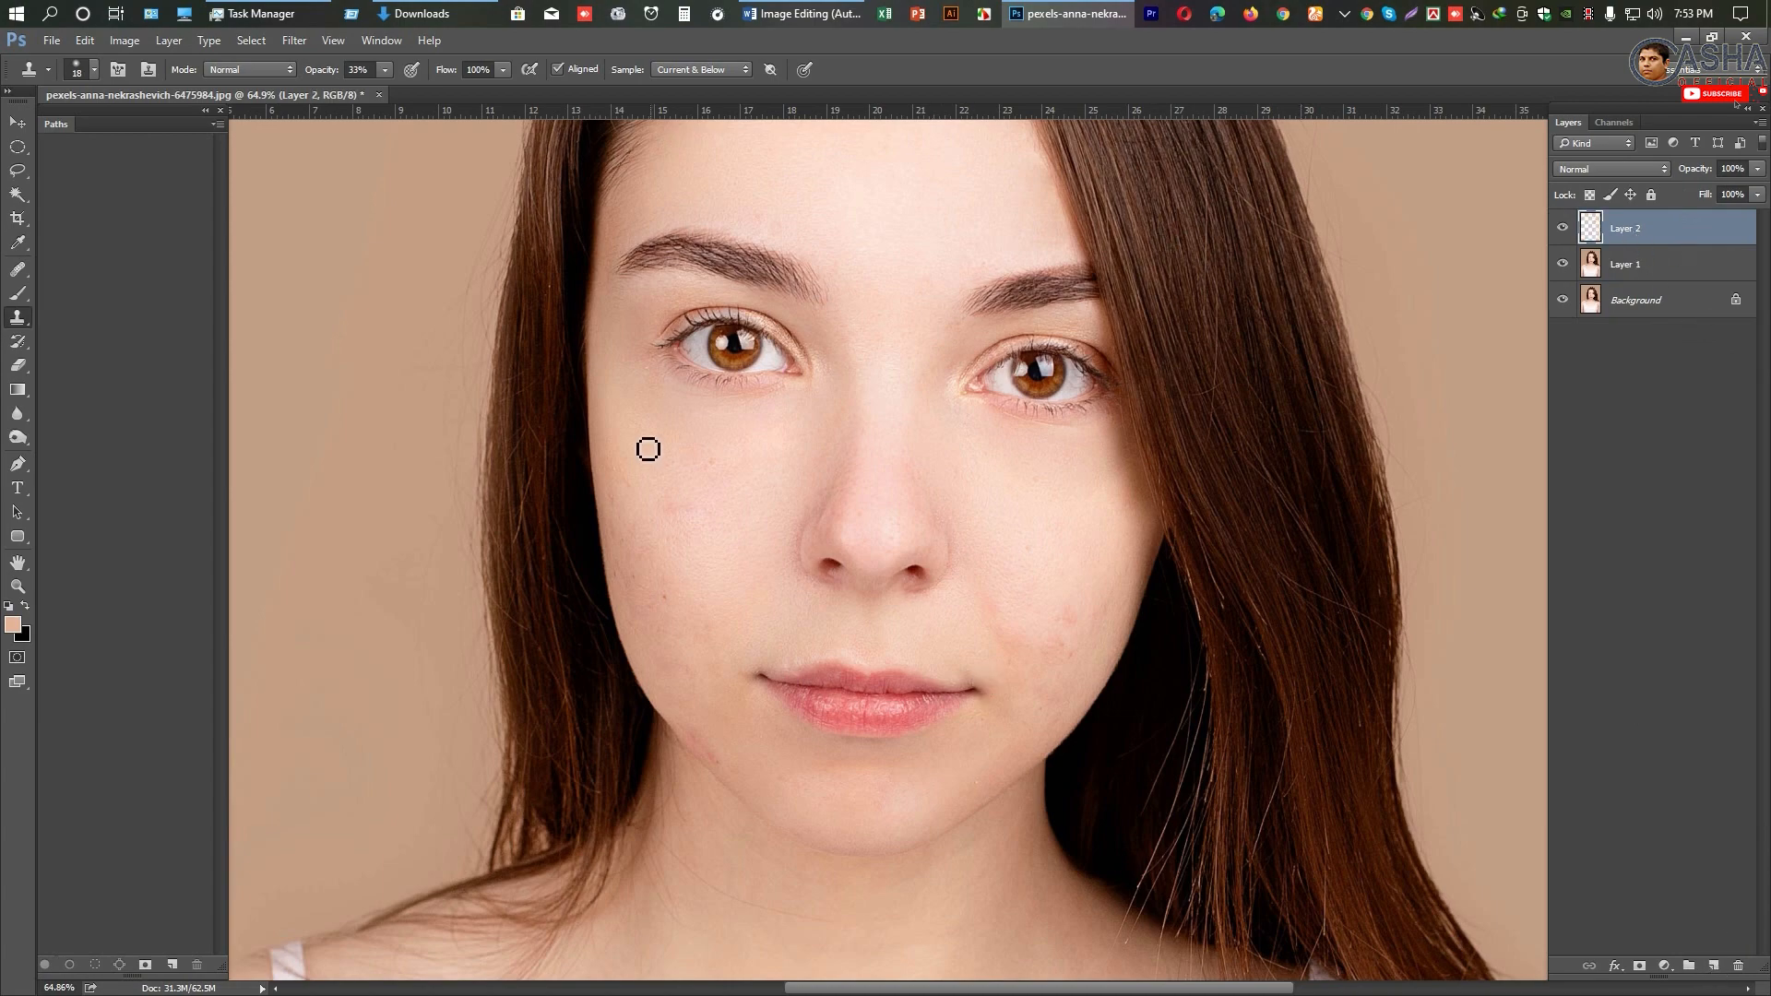
{"action": "right_click", "coordinate": [18, 268]}
{"action": "left_click", "coordinate": [116, 282]}
Step: Heal small spots on the image-right cheek on the new layer, sampling clean cheek skin with the Healing Brush
{"action": "scroll", "coordinate": [1055, 498], "scroll_direction": "up", "scroll_amount": 3}
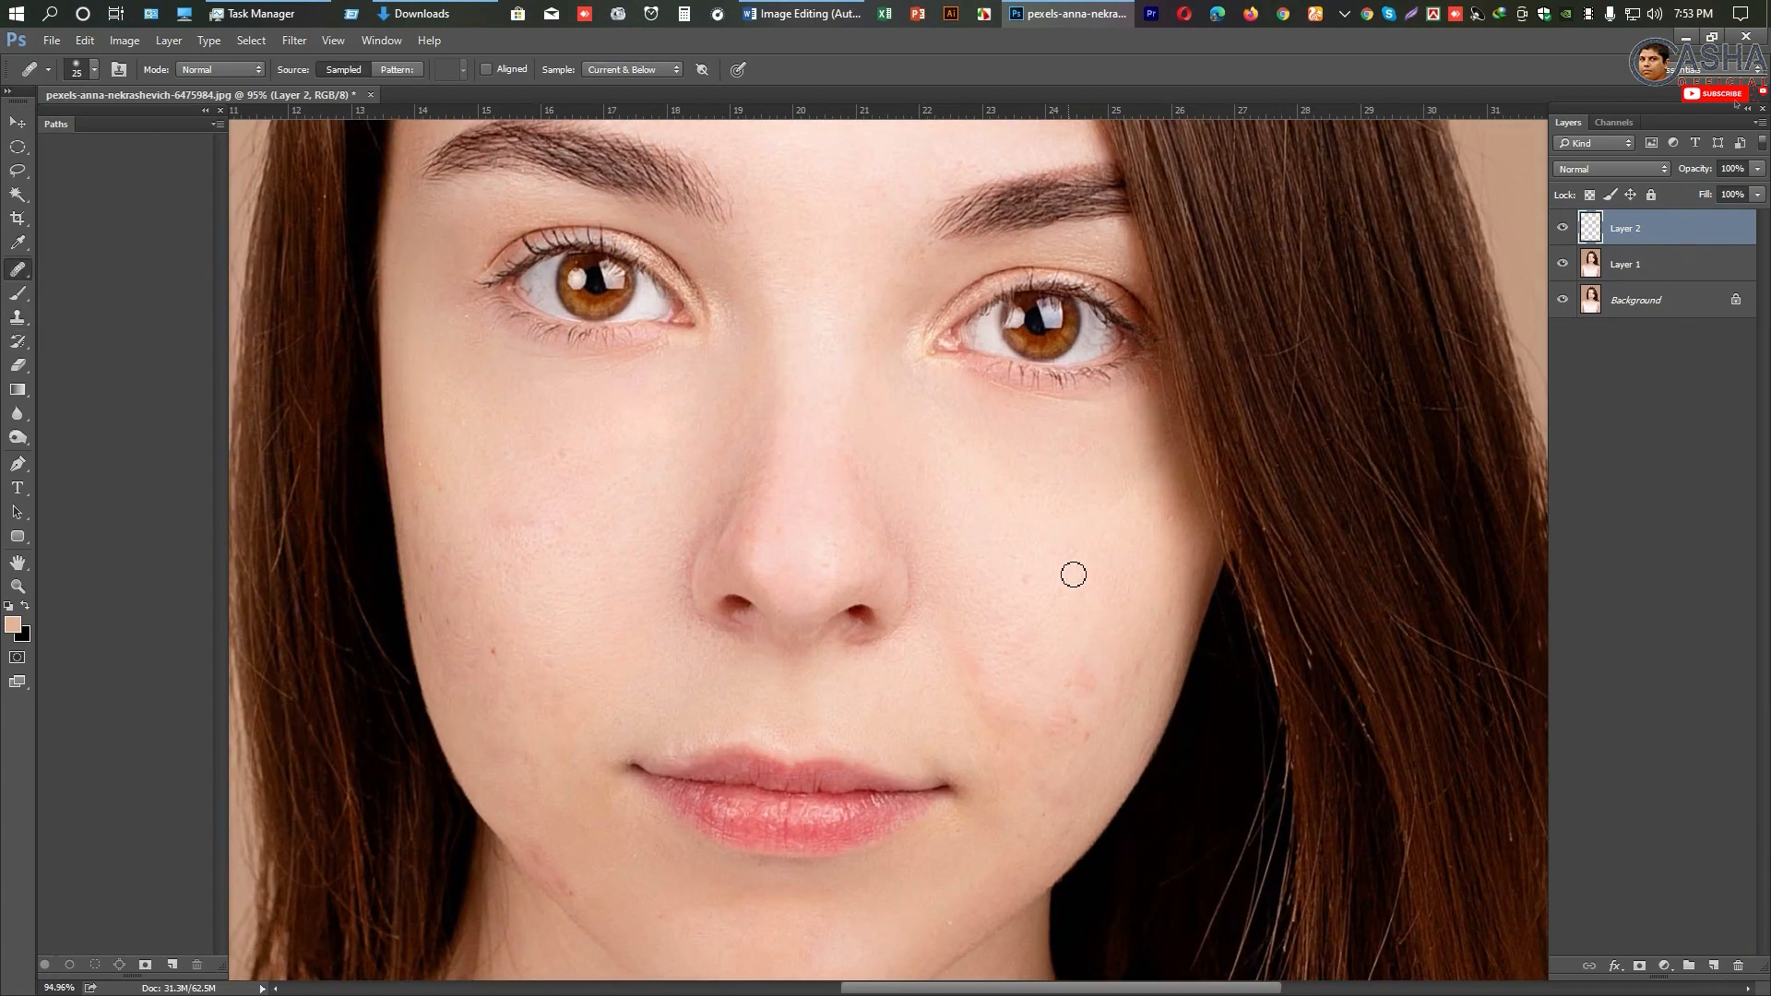
{"action": "left_click_drag", "start_coordinate": [1051, 663], "coordinate": [961, 553]}
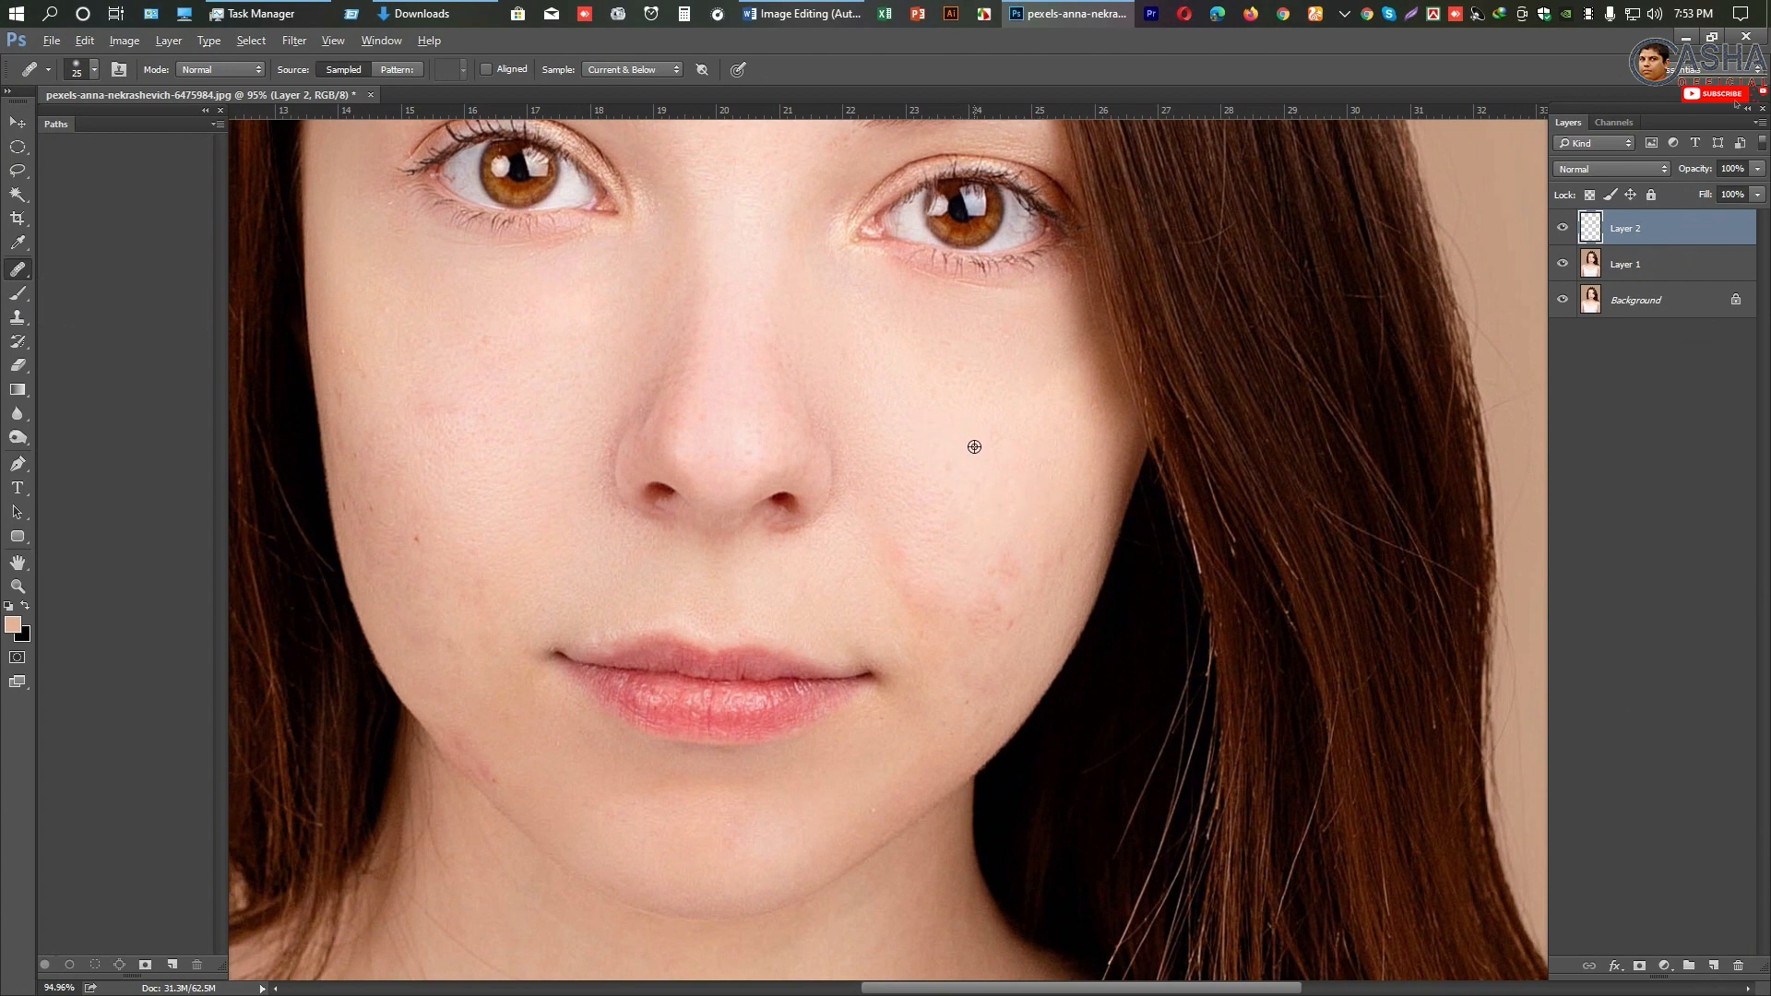
{"action": "scroll", "coordinate": [956, 475], "scroll_direction": "up", "scroll_amount": 3}
{"action": "left_click_drag", "start_coordinate": [973, 513], "coordinate": [993, 557]}
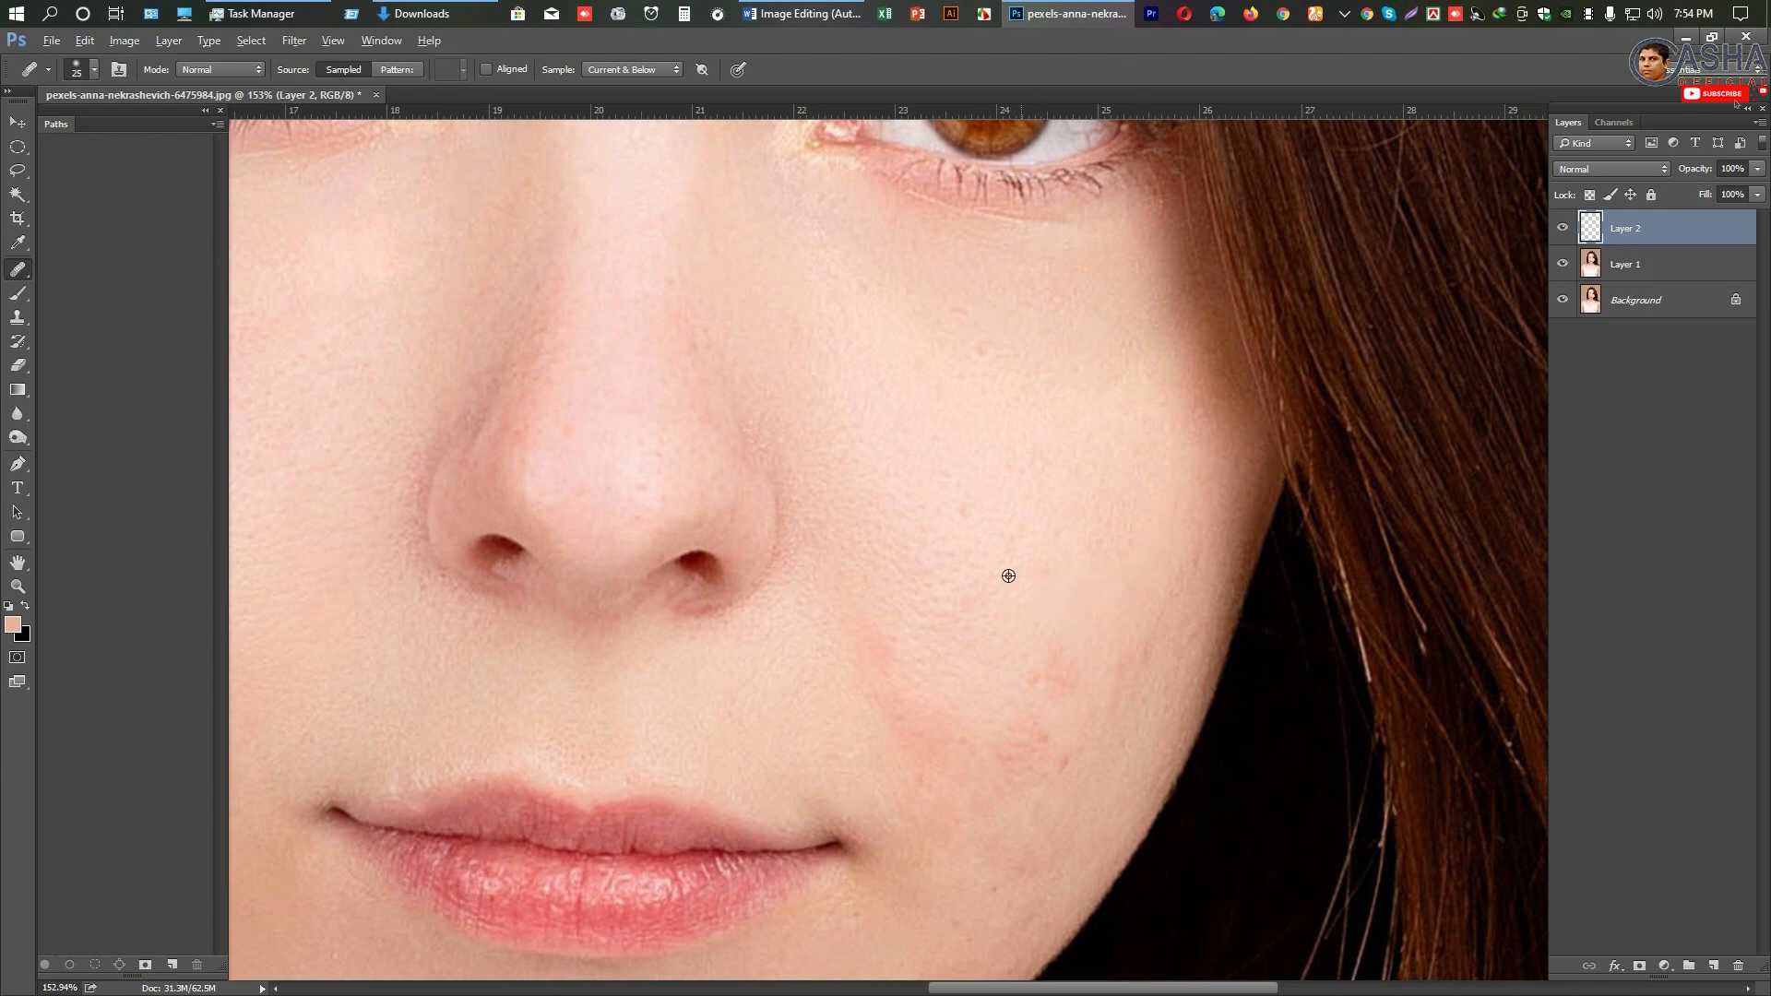
{"action": "left_click", "coordinate": [965, 542], "text": "alt"}
{"action": "scroll", "coordinate": [987, 553], "scroll_direction": "down", "scroll_amount": 4, "text": "alt"}
Step: Heal the red spots on the lower image-right cheek on Layer 2, sampling nearby clean skin with the Healing Brush
{"action": "scroll", "coordinate": [1005, 543], "scroll_direction": "up", "scroll_amount": 2}
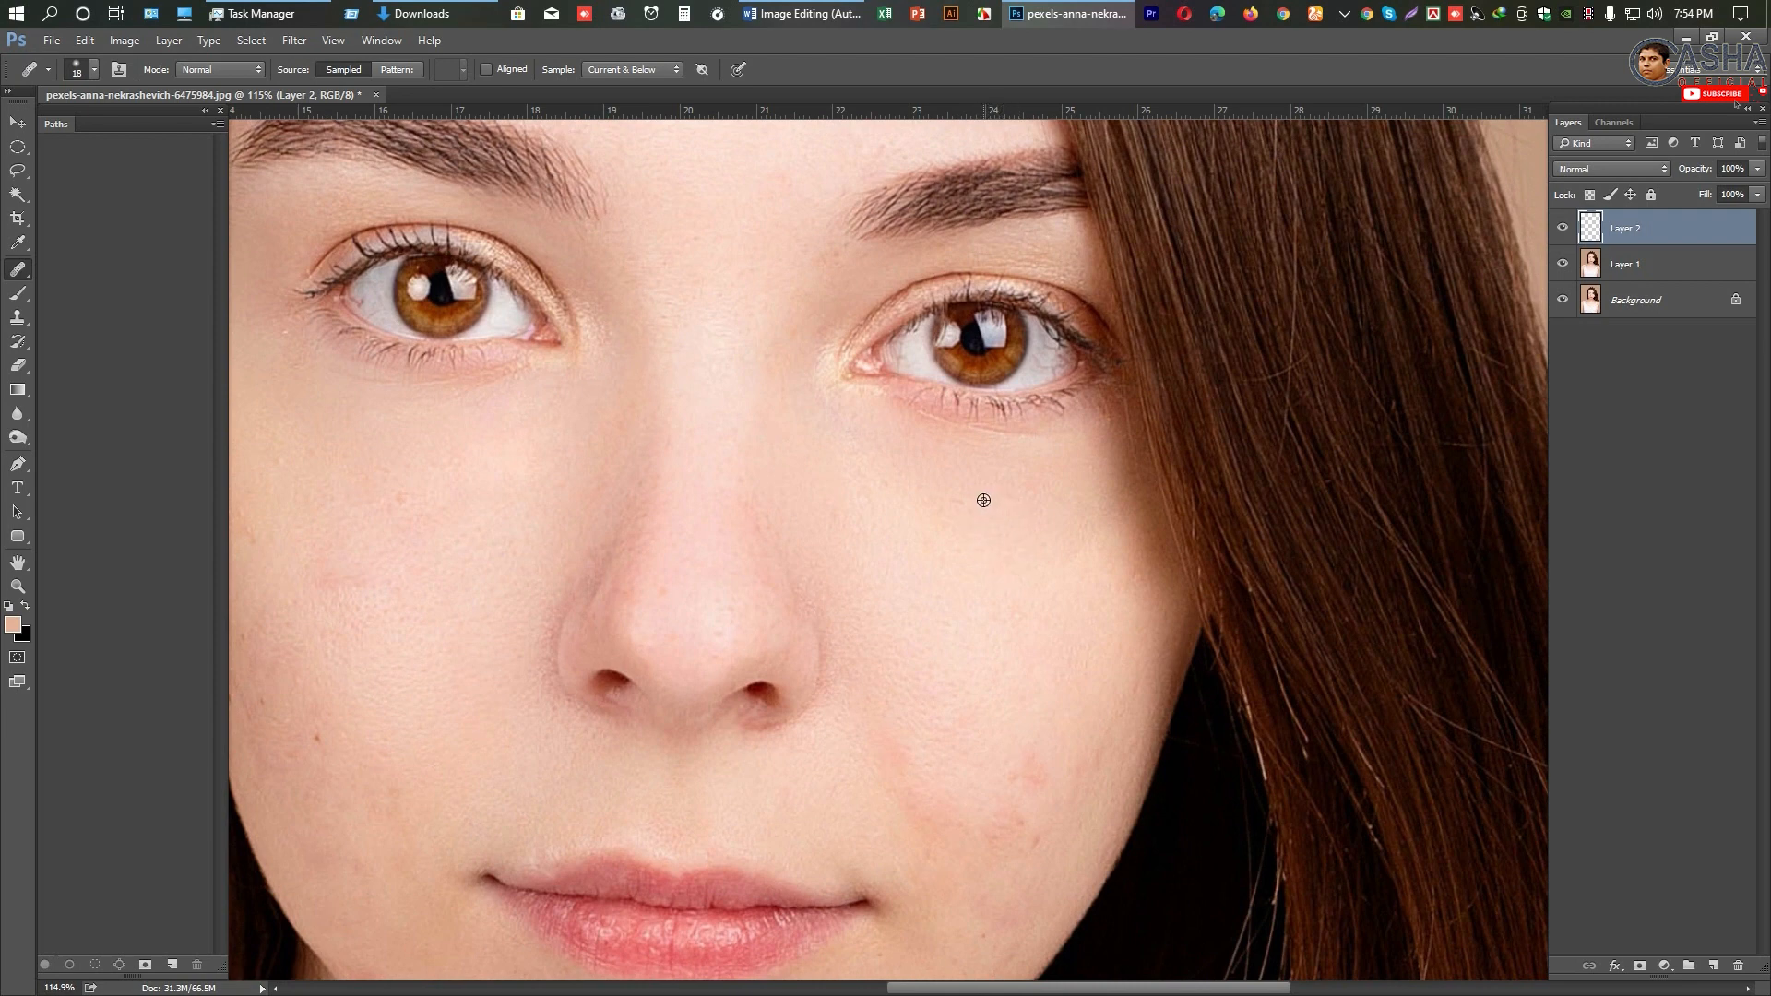
{"action": "left_click_drag", "start_coordinate": [1060, 644], "coordinate": [993, 550]}
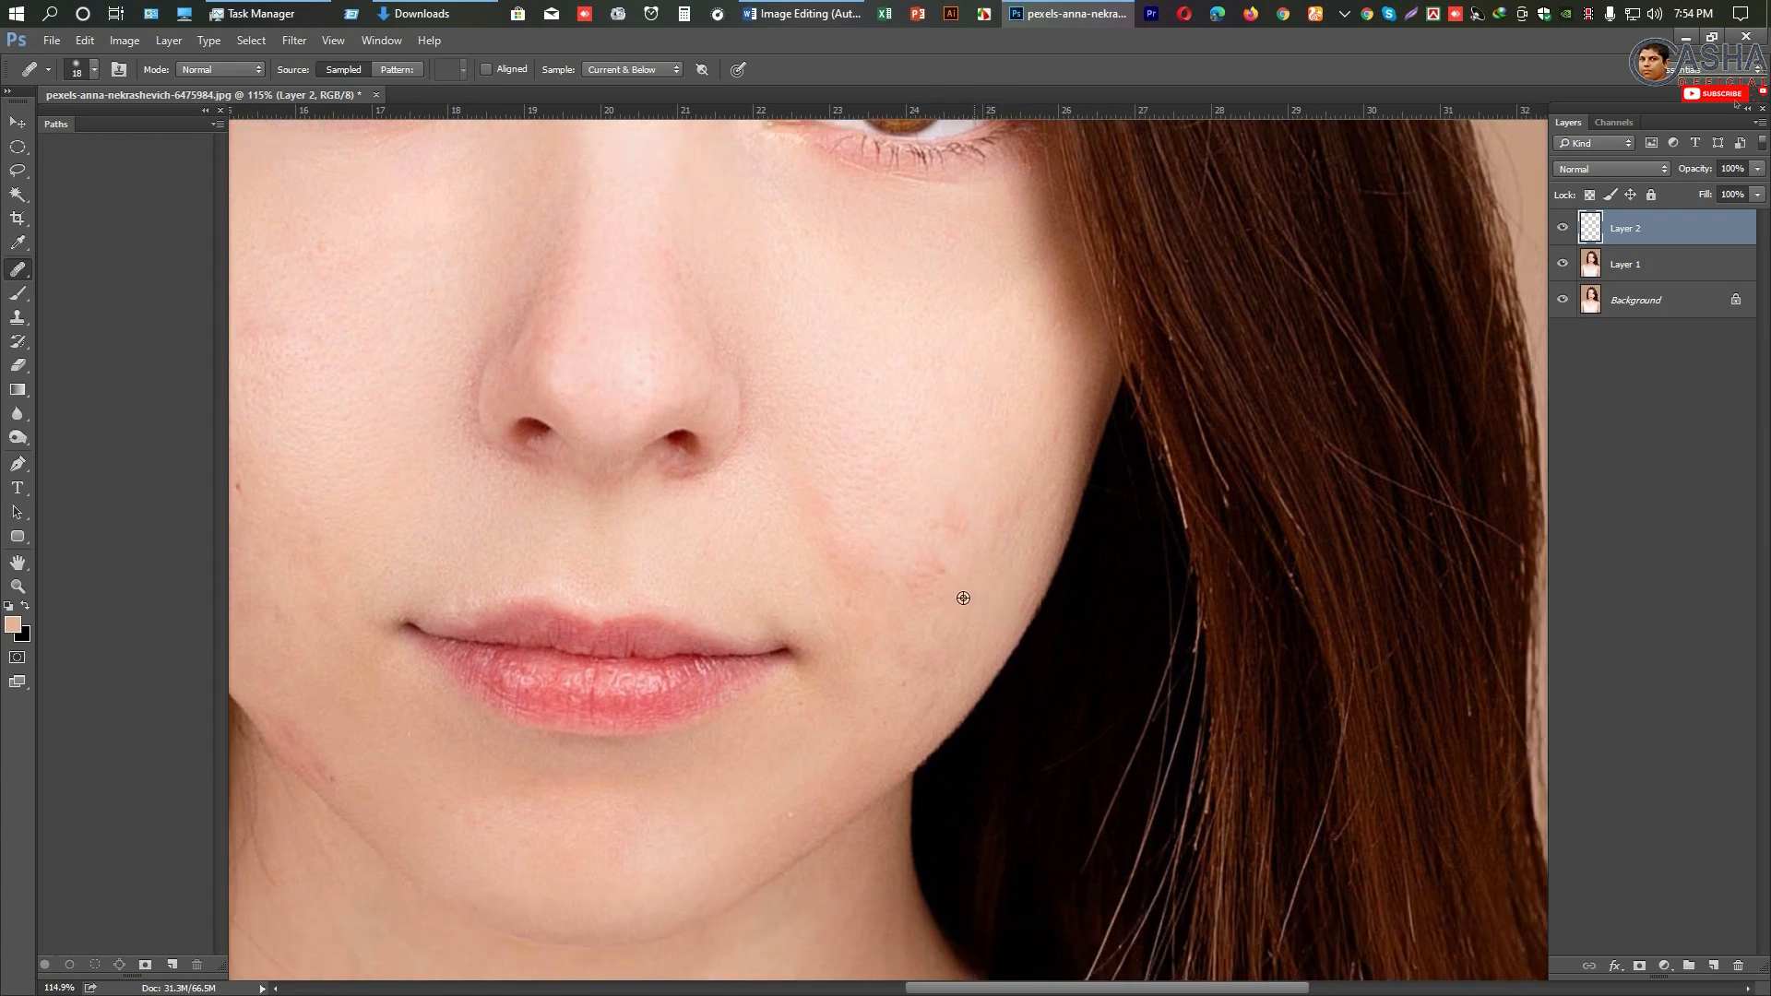
{"action": "right_click", "coordinate": [17, 268]}
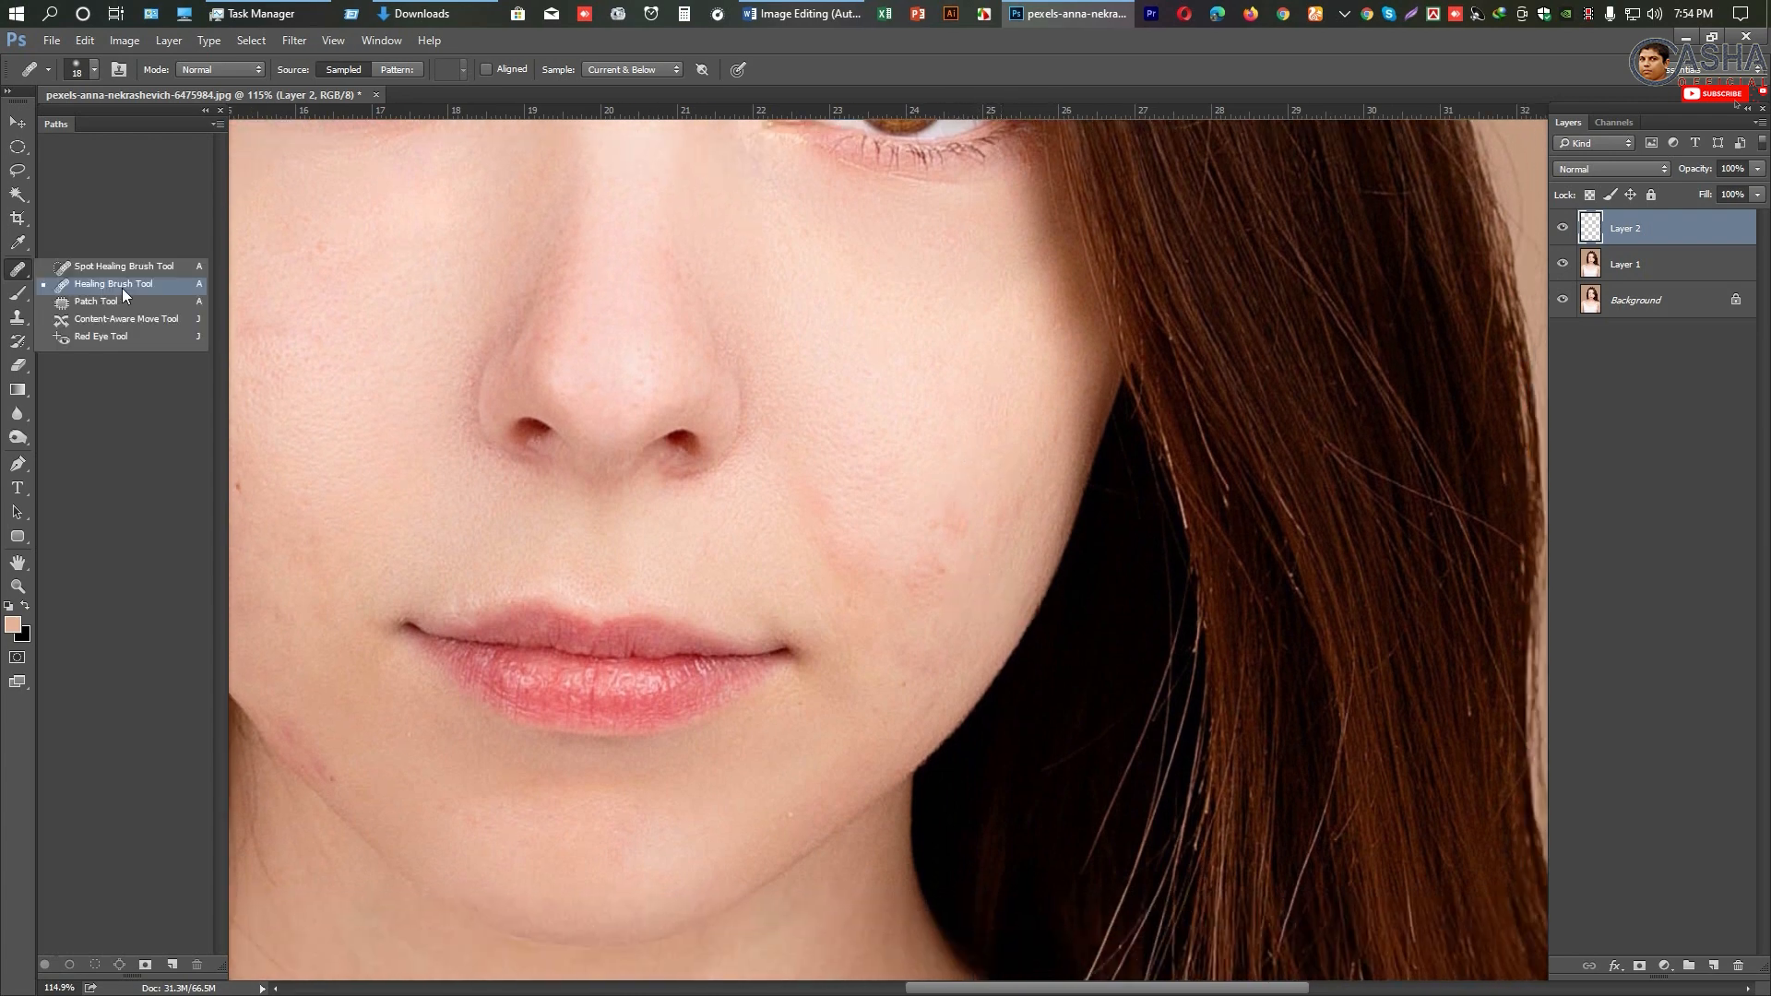
{"action": "scroll", "coordinate": [955, 578], "scroll_direction": "up", "scroll_amount": 2, "text": "alt"}
{"action": "left_click", "coordinate": [950, 567], "text": "alt"}
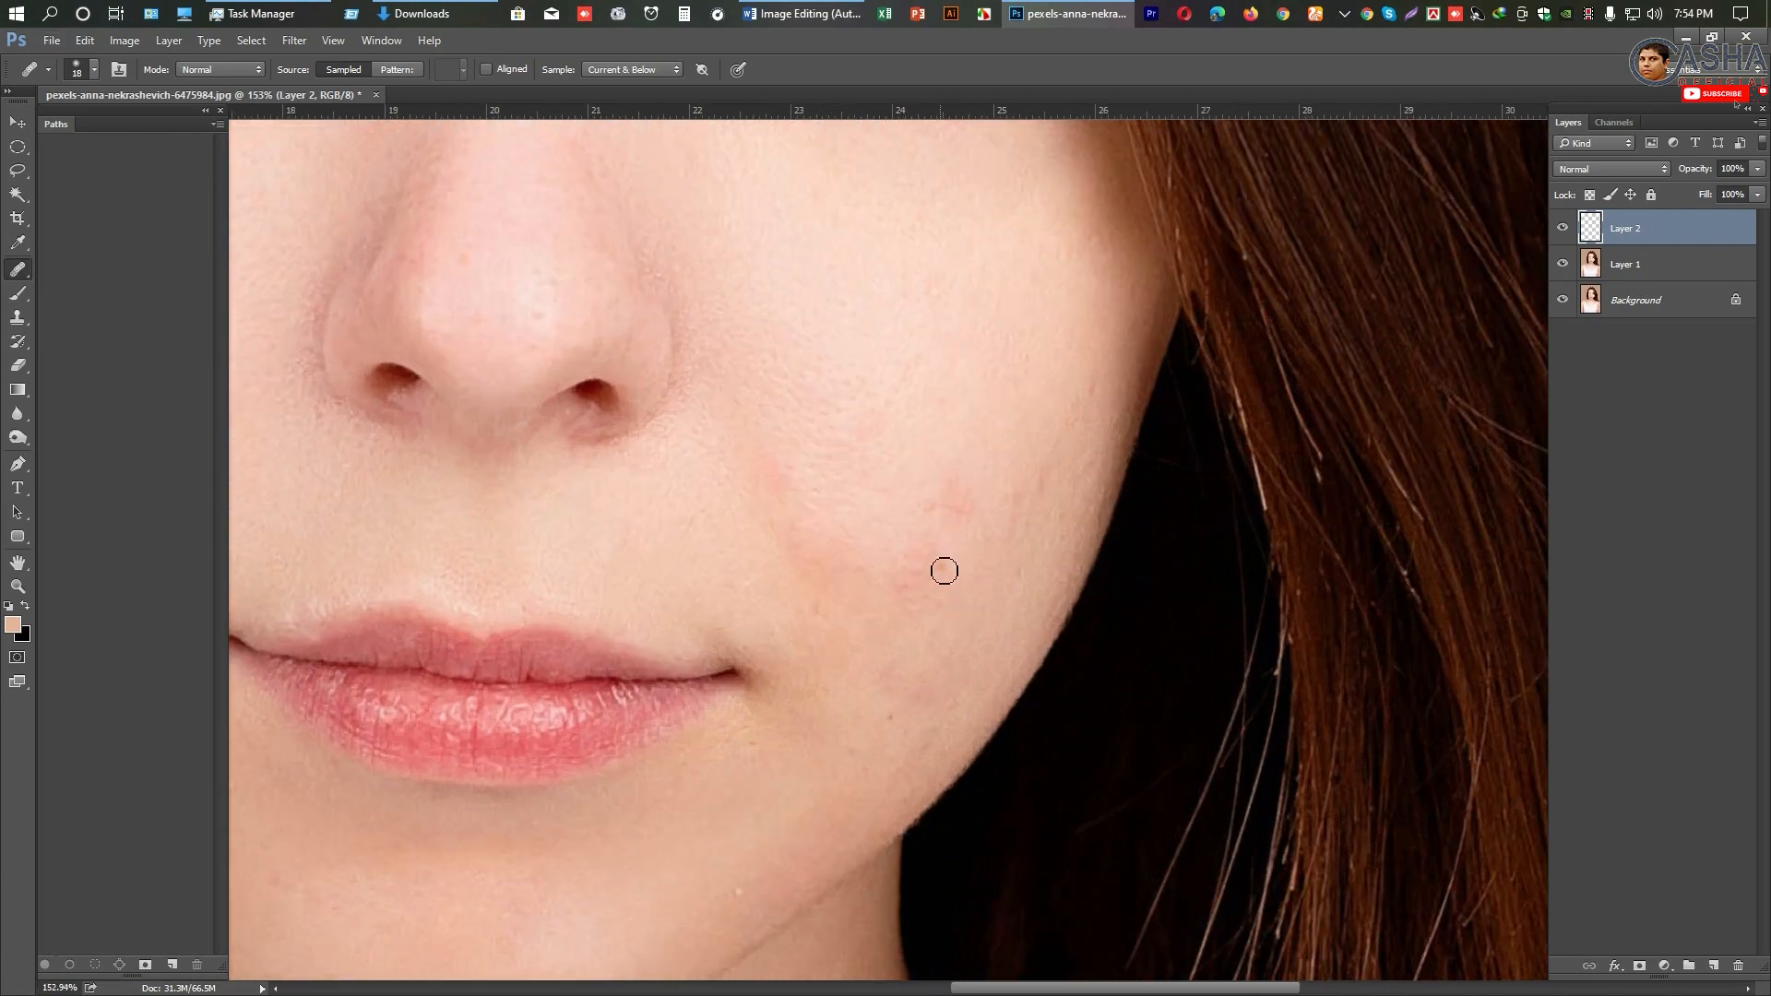
{"action": "left_click", "coordinate": [925, 478]}
{"action": "left_click", "coordinate": [983, 519]}
{"action": "left_click", "coordinate": [1037, 475]}
{"action": "scroll", "coordinate": [1080, 514], "scroll_direction": "down", "scroll_amount": 3}
{"action": "left_click_drag", "start_coordinate": [976, 551], "coordinate": [956, 621]}
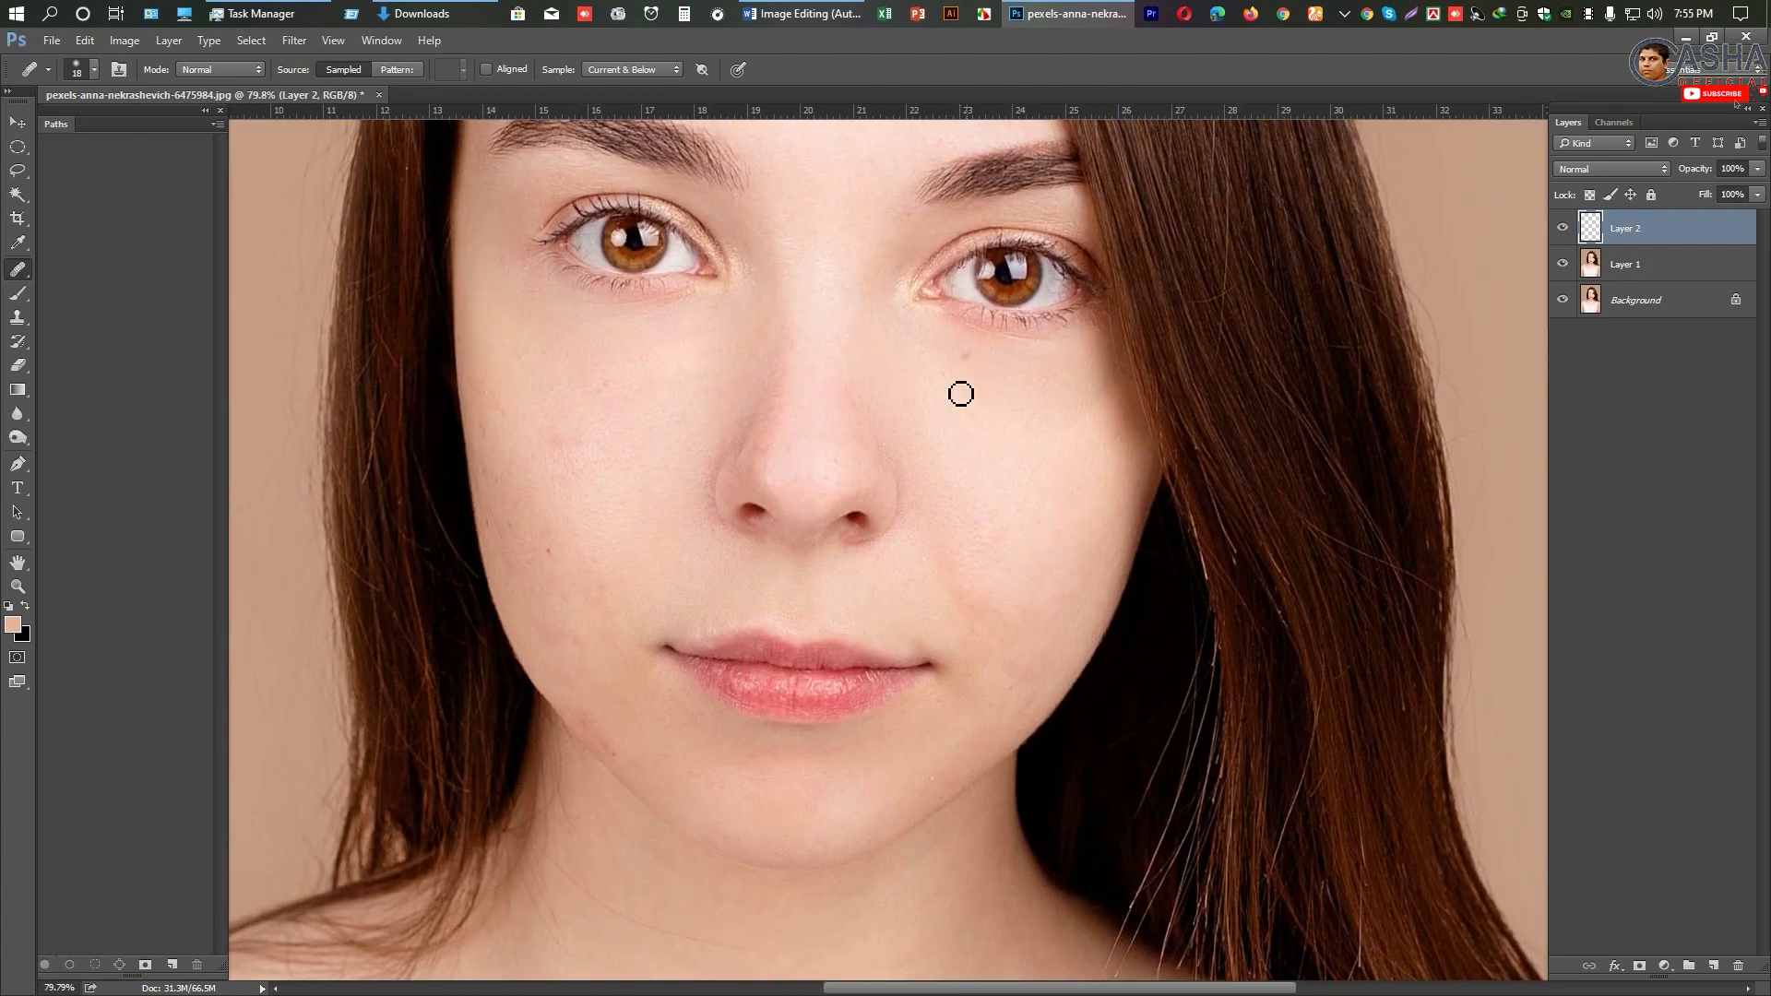
Step: Add a horizontal guide across the nose just above the nostrils and a vertical guide down the middle of the face
{"action": "scroll", "coordinate": [919, 544], "scroll_direction": "down", "scroll_amount": 2}
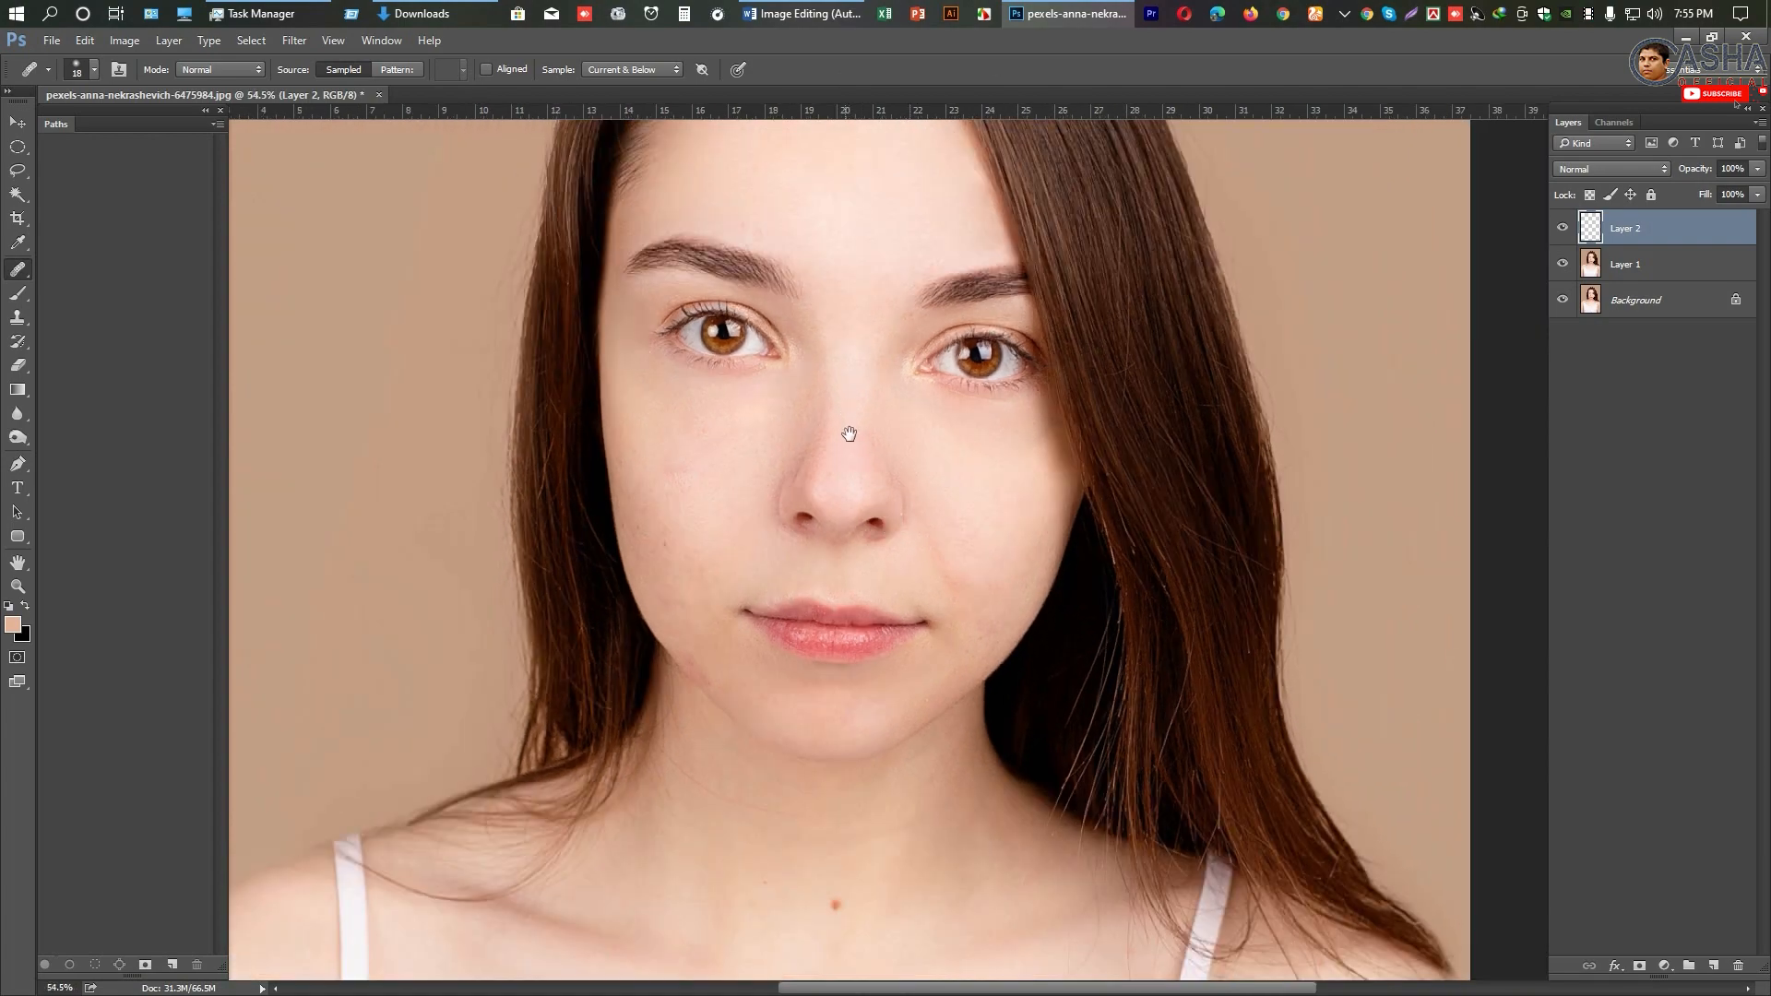
{"action": "scroll", "coordinate": [854, 317], "scroll_direction": "up", "scroll_amount": 1}
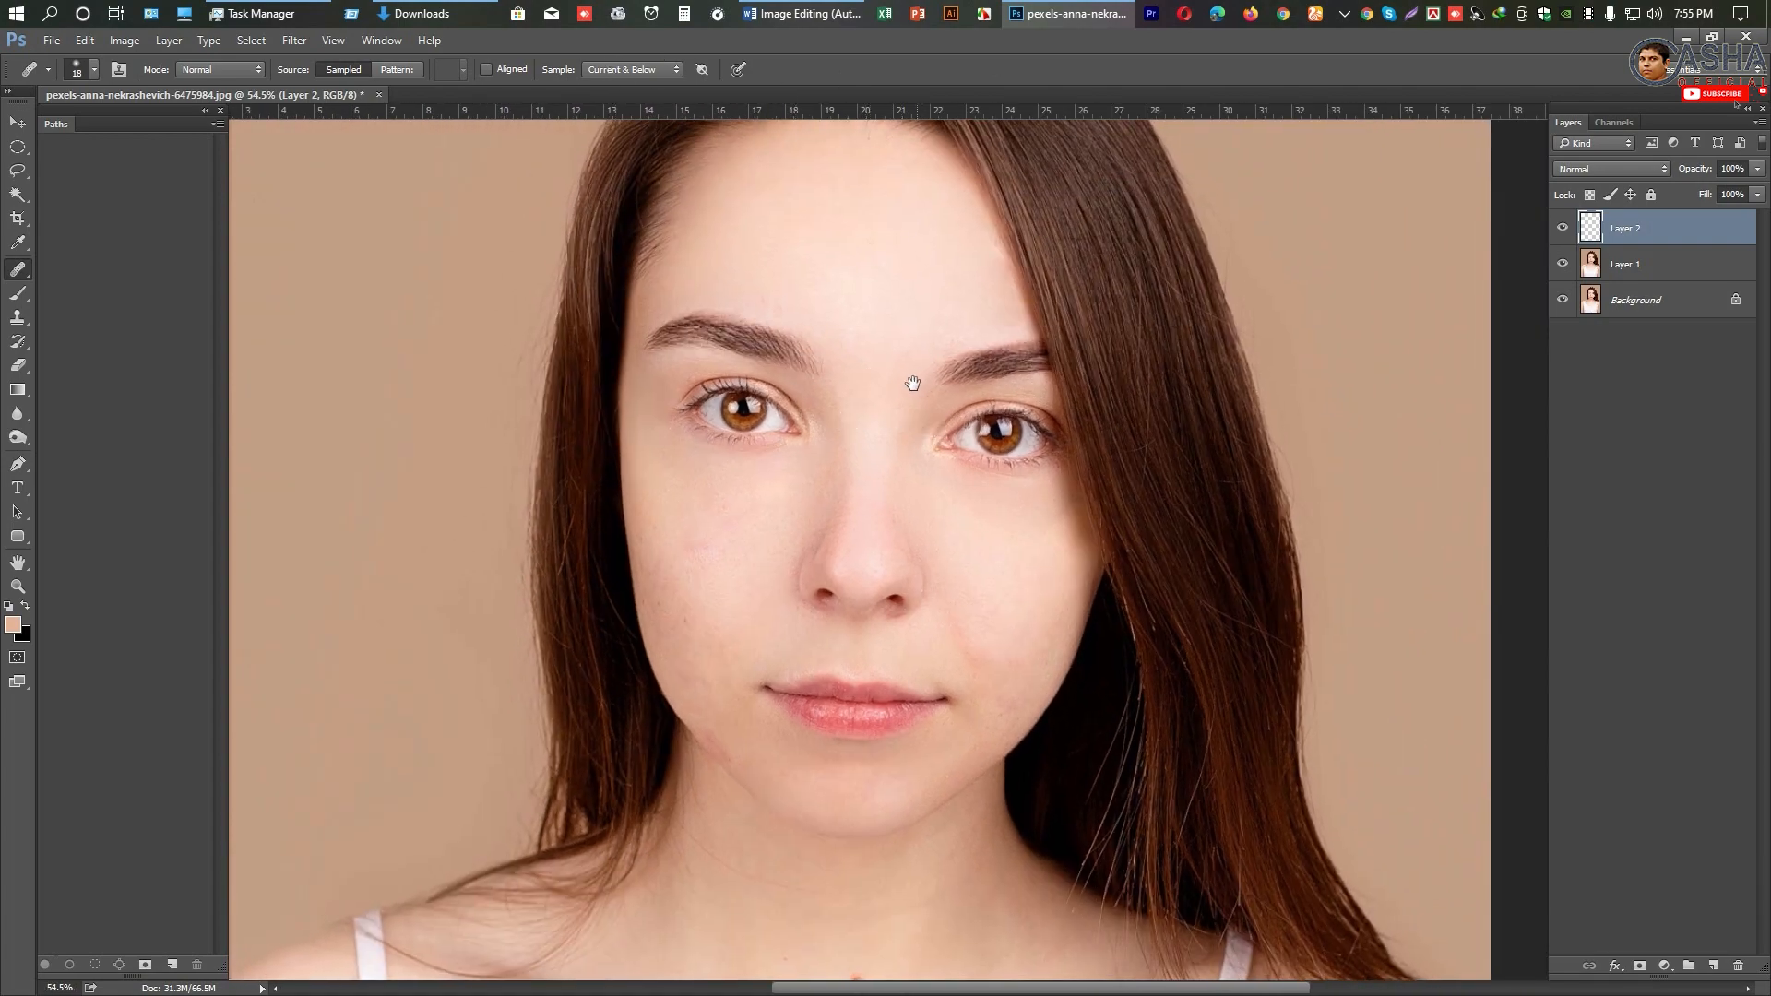
{"action": "scroll", "coordinate": [902, 412], "scroll_direction": "up", "scroll_amount": 1}
{"action": "scroll", "coordinate": [898, 356], "scroll_direction": "down", "scroll_amount": 1}
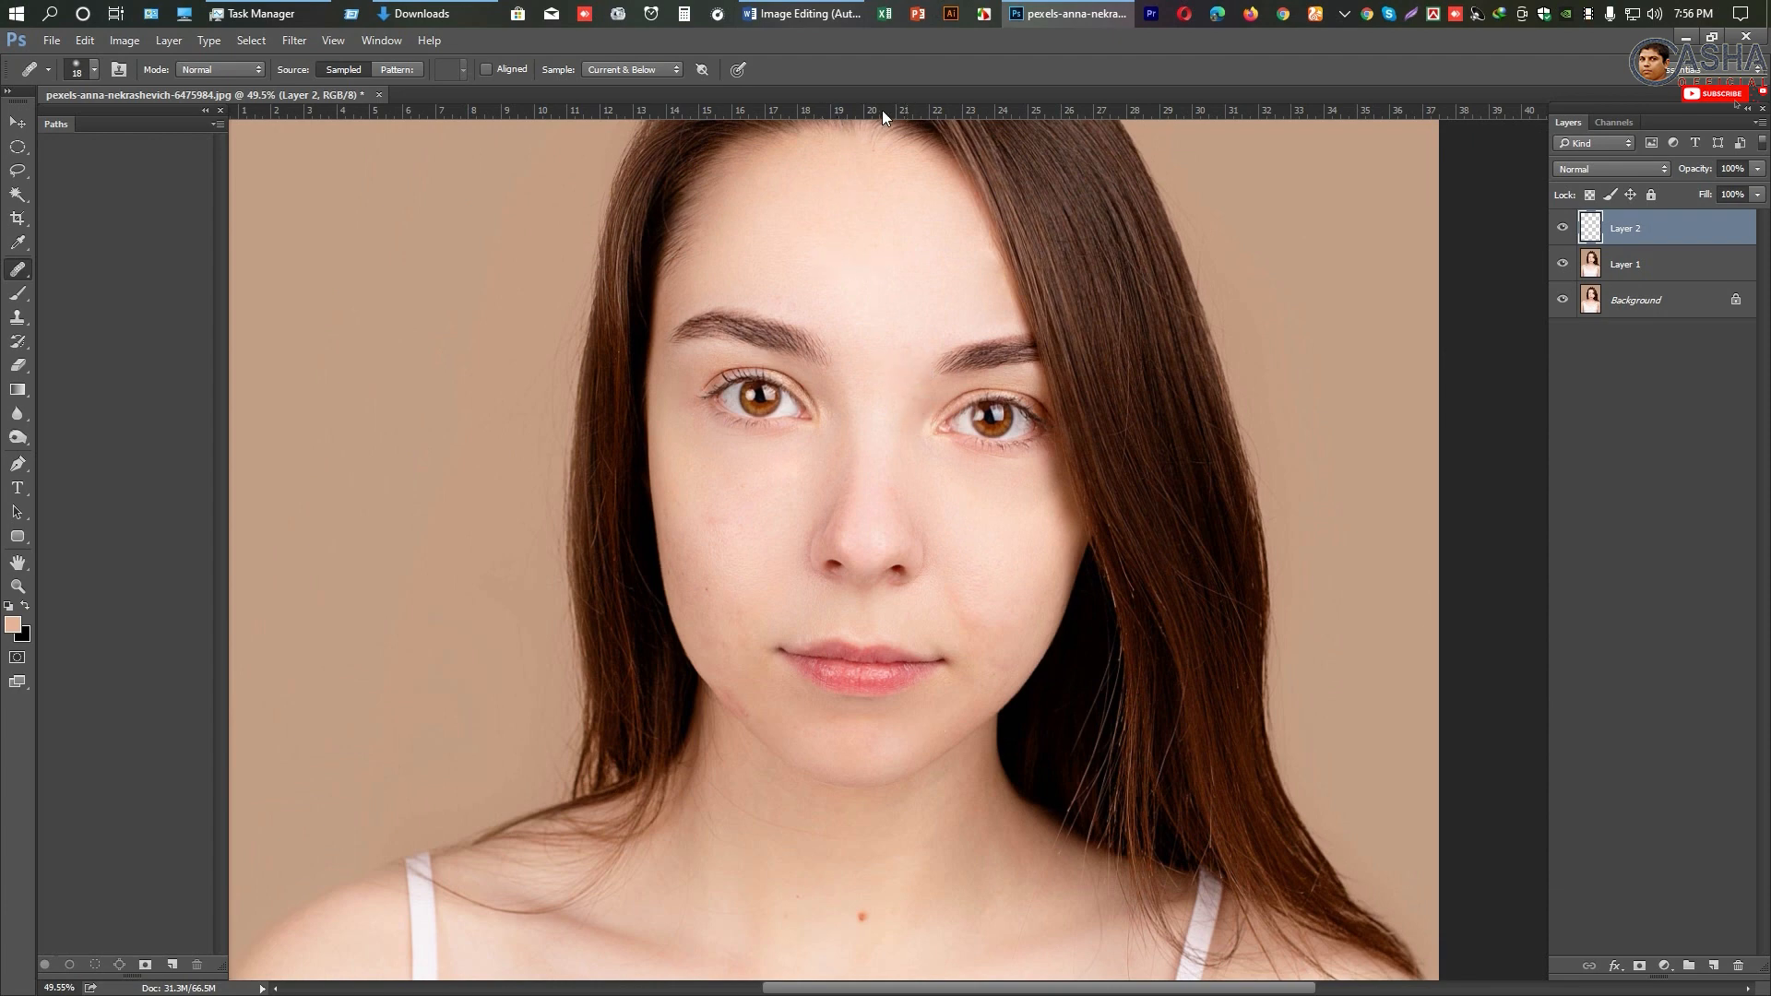
{"action": "left_click_drag", "start_coordinate": [882, 109], "coordinate": [944, 535]}
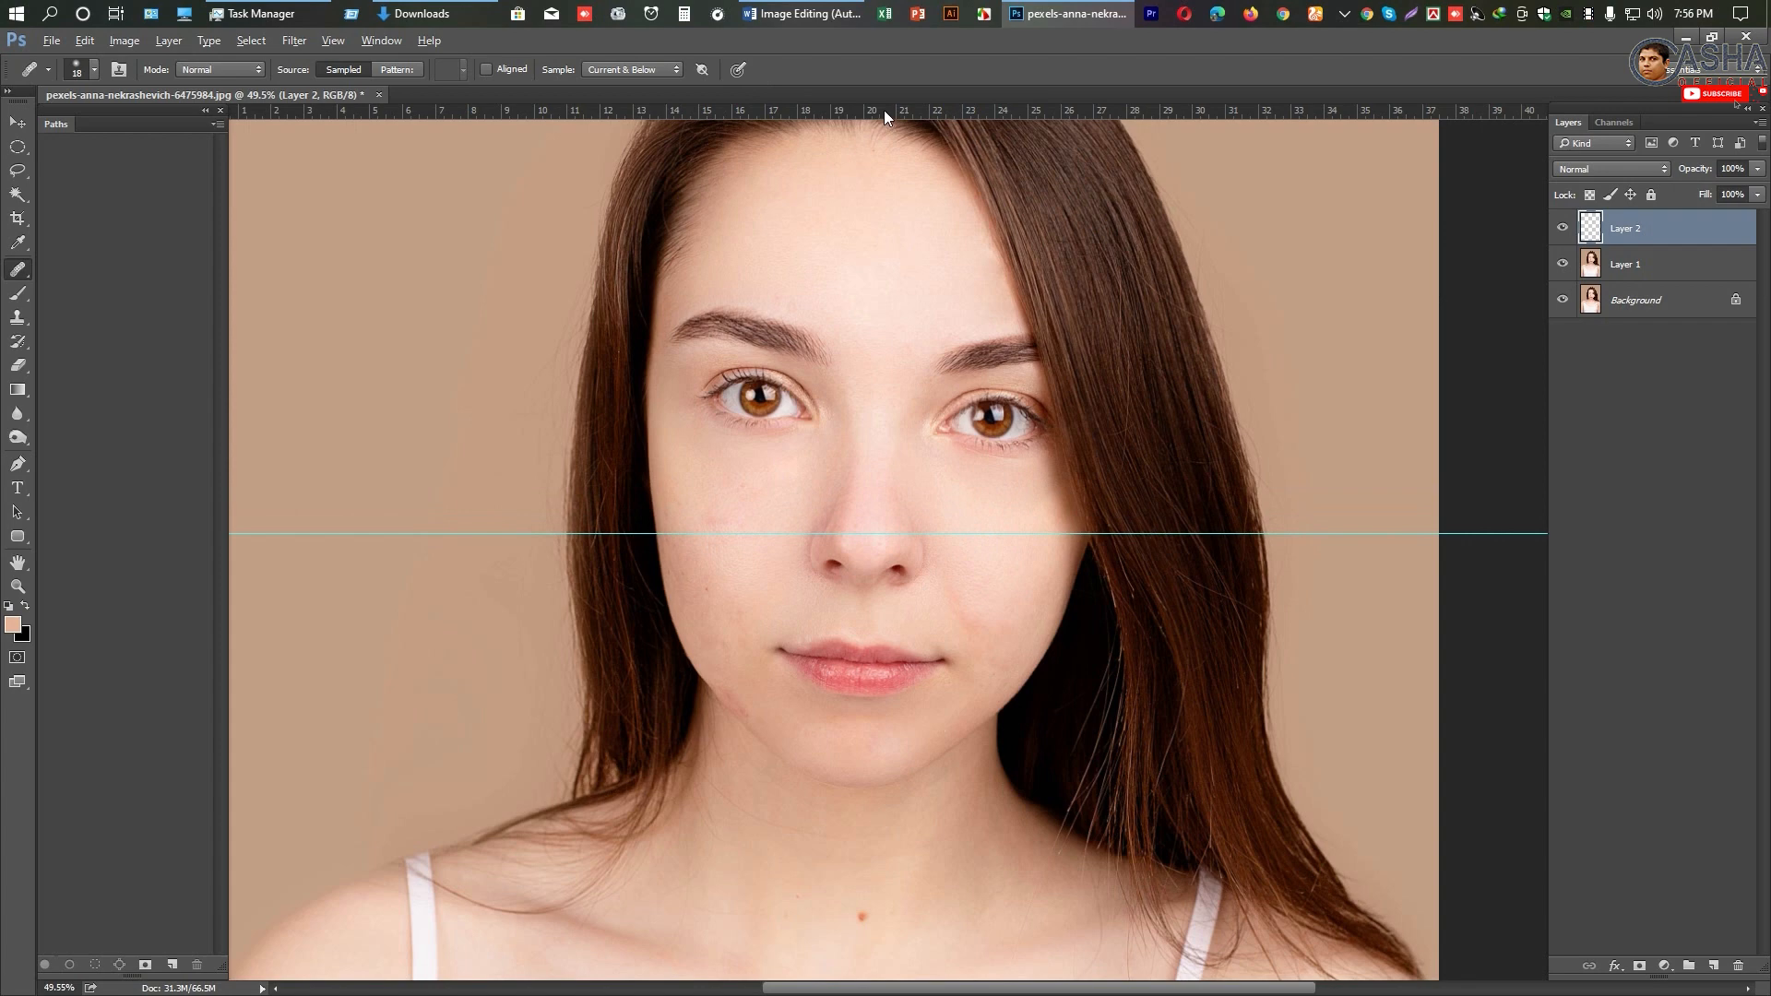
{"action": "left_click_drag", "start_coordinate": [884, 109], "coordinate": [875, 451]}
Step: Examine the face sections divided by the guides, from the whole portrait down to the lower image-right cheek
{"action": "scroll", "coordinate": [813, 503], "scroll_direction": "up", "scroll_amount": 2}
{"action": "scroll", "coordinate": [933, 490], "scroll_direction": "down", "scroll_amount": 3}
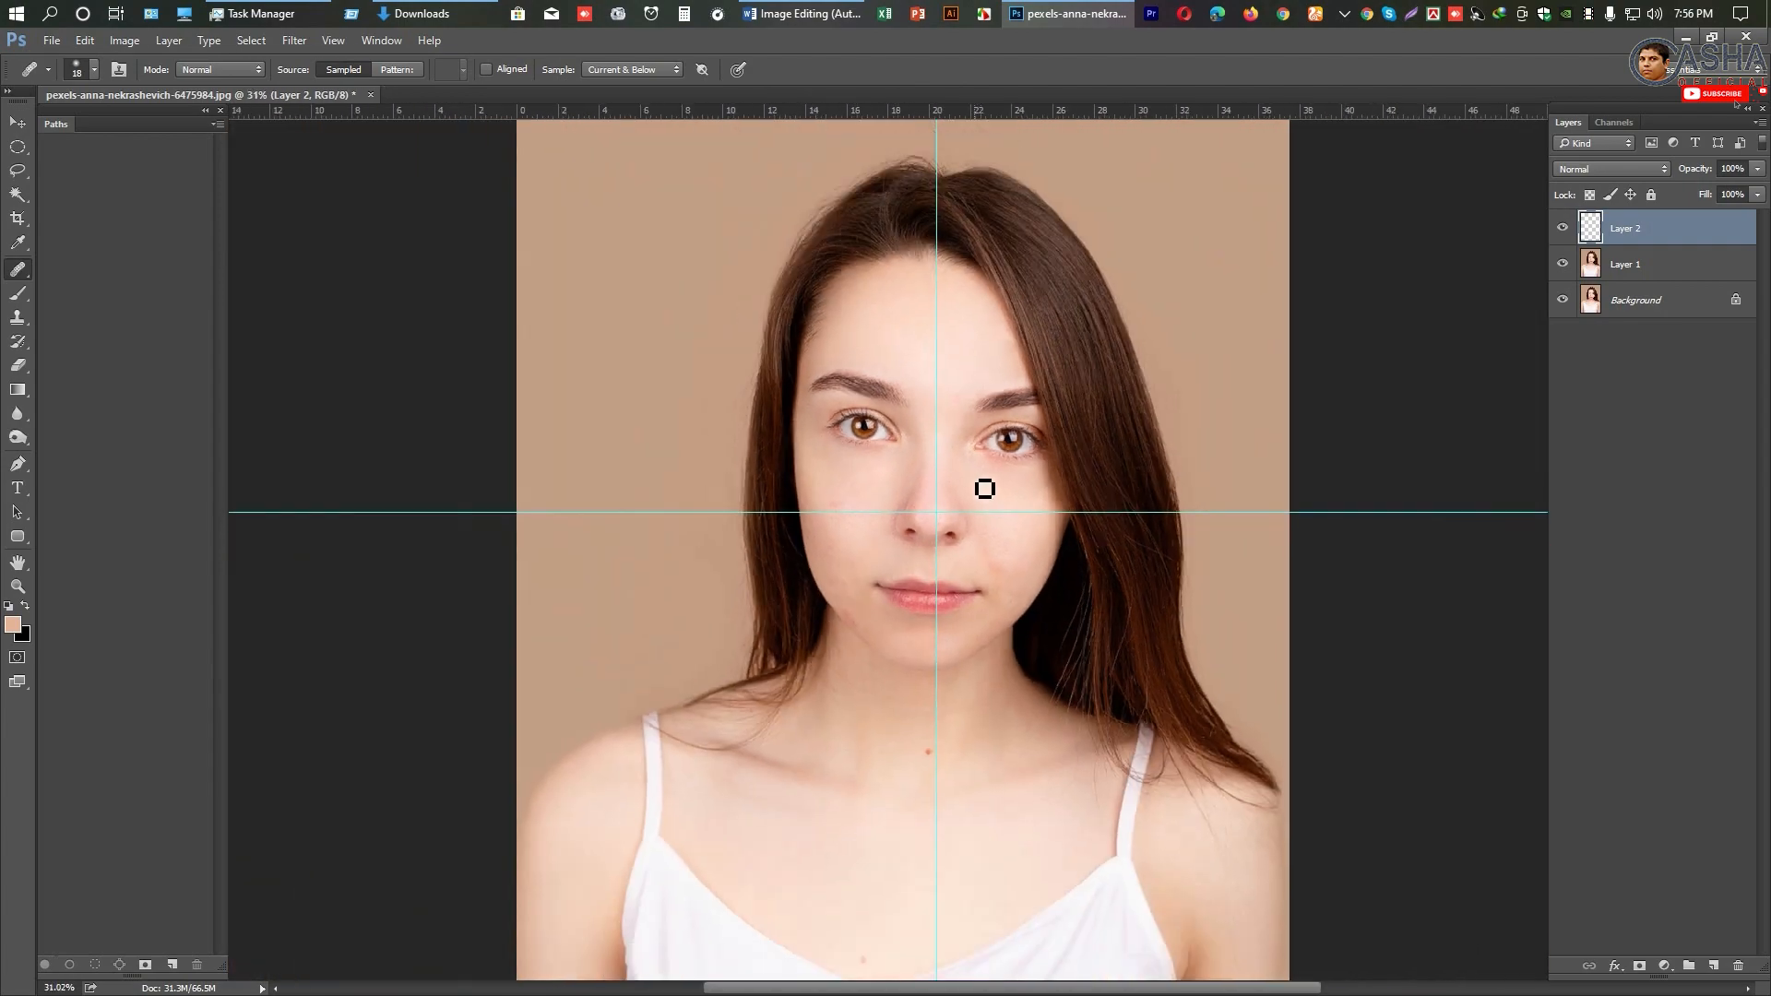
{"action": "scroll", "coordinate": [996, 479], "scroll_direction": "up", "scroll_amount": 1}
{"action": "scroll", "coordinate": [1005, 541], "scroll_direction": "up", "scroll_amount": 2}
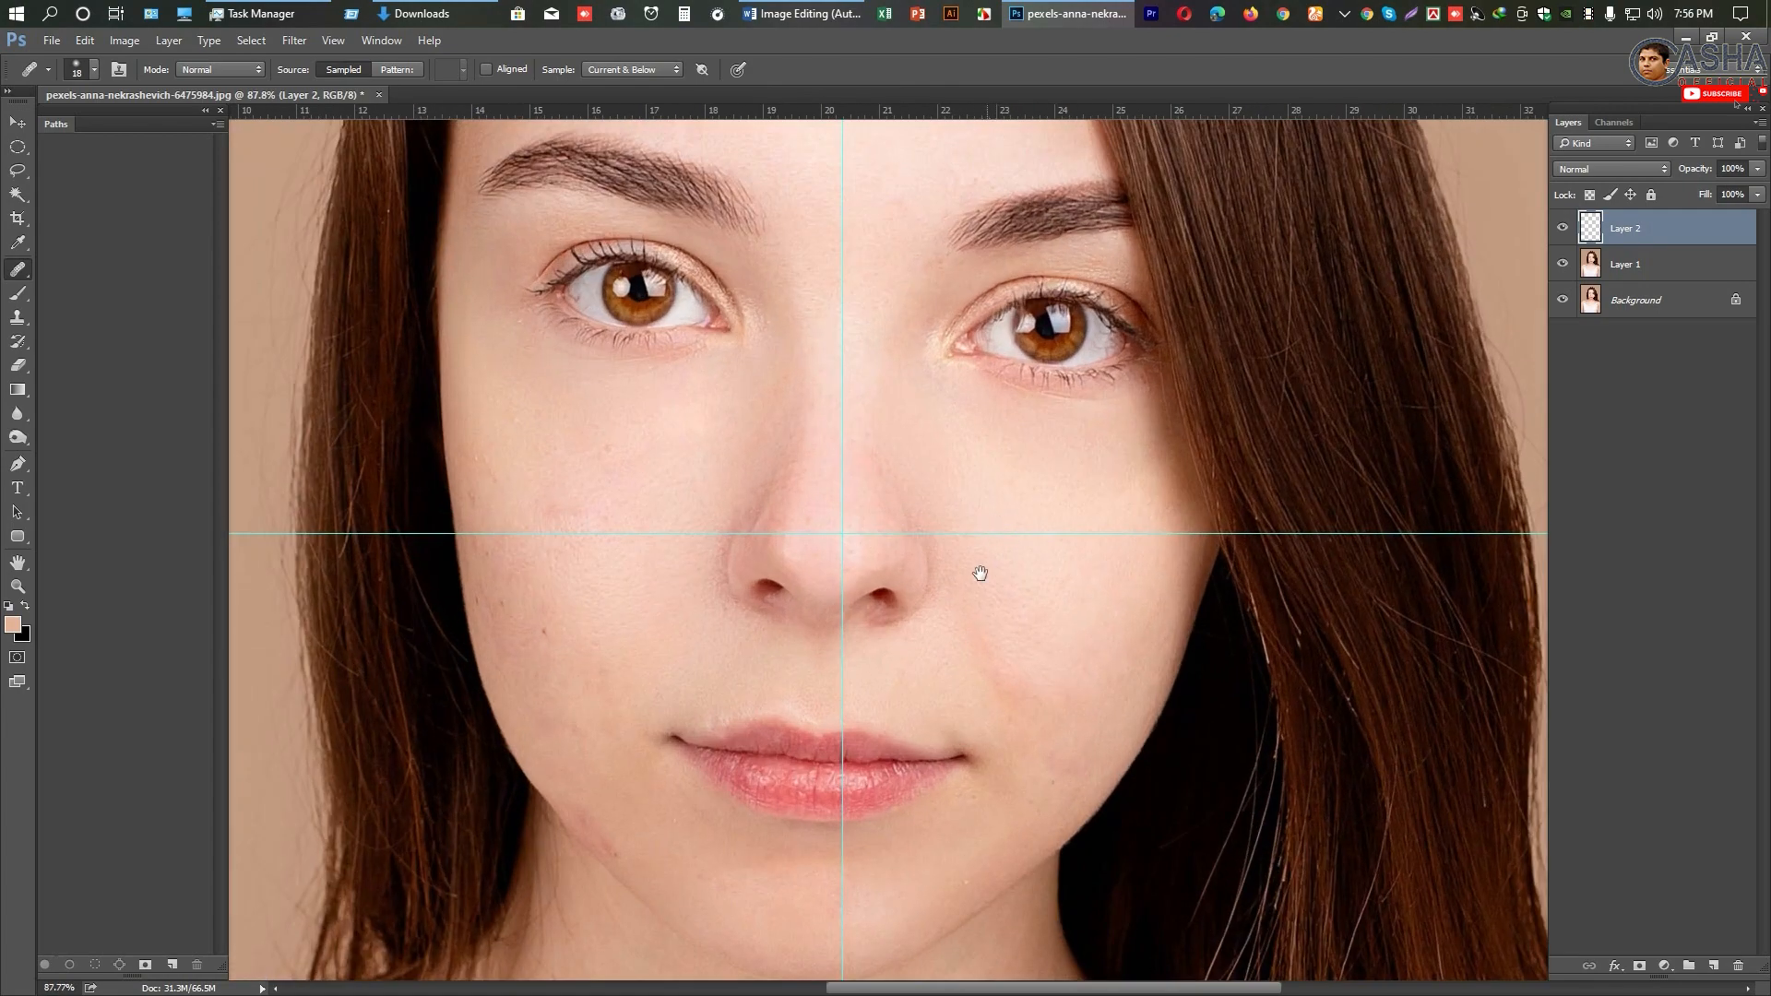
{"action": "scroll", "coordinate": [976, 563], "scroll_direction": "down", "scroll_amount": 1}
{"action": "scroll", "coordinate": [895, 405], "scroll_direction": "down", "scroll_amount": 1}
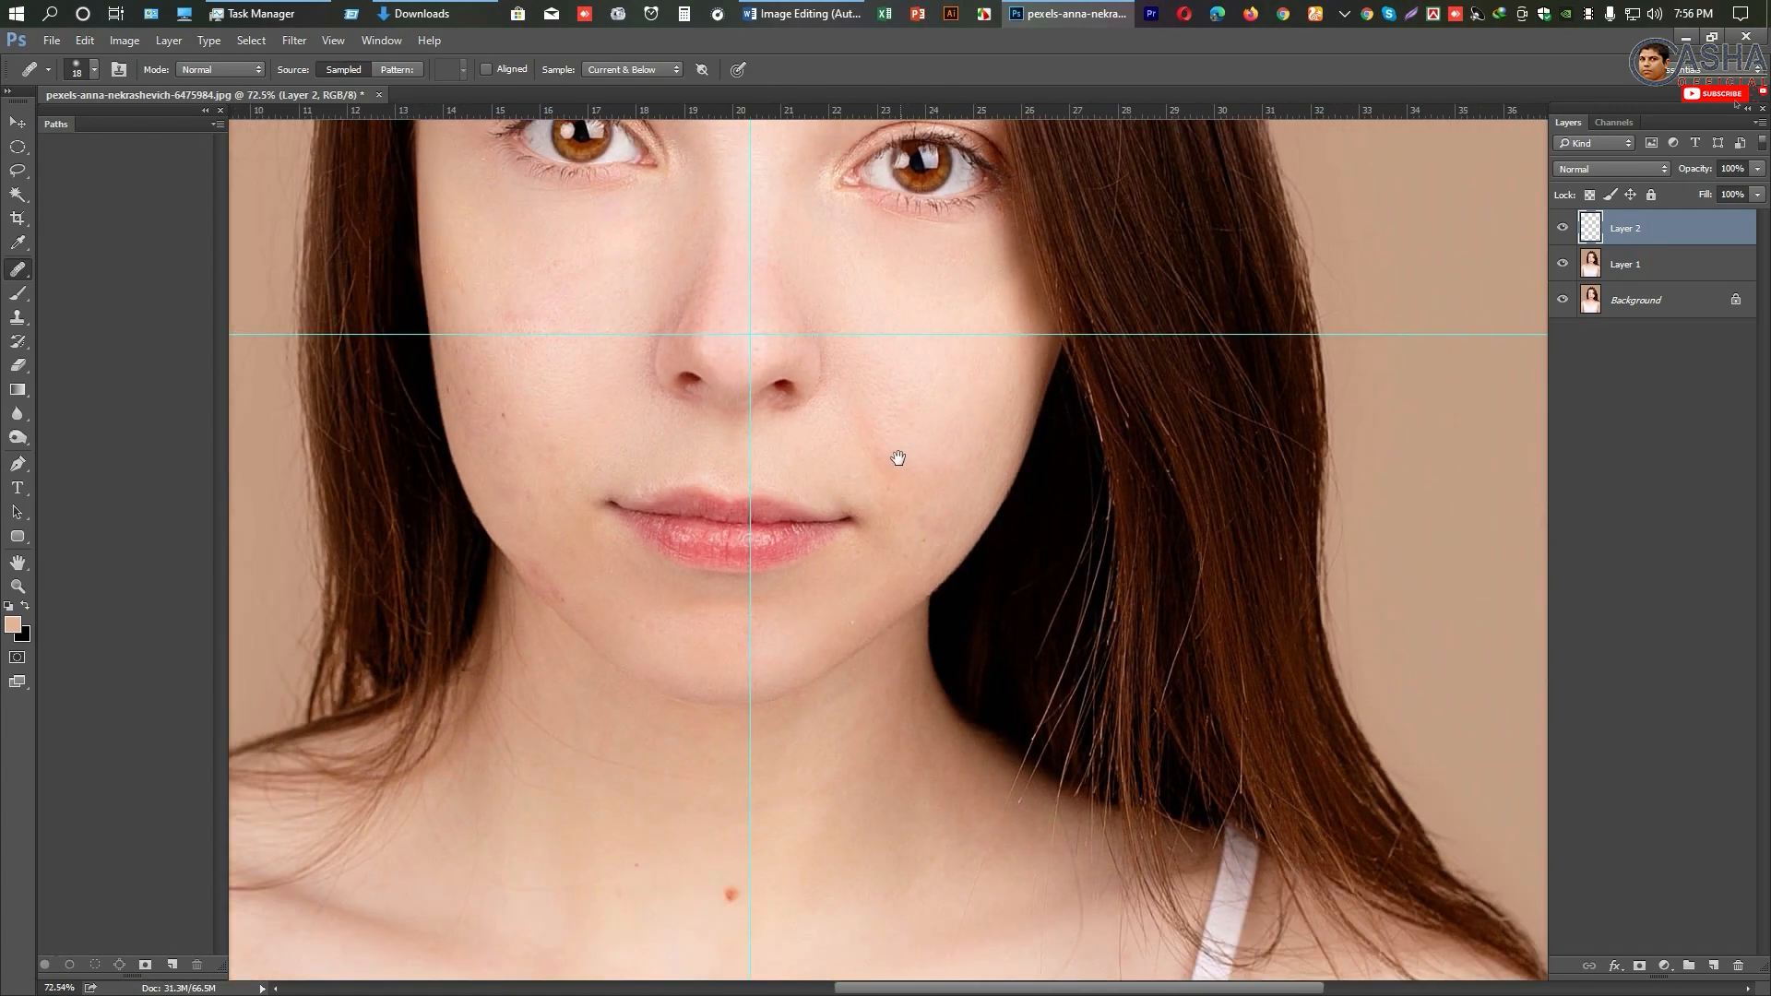
{"action": "scroll", "coordinate": [976, 407], "scroll_direction": "up", "scroll_amount": 1}
{"action": "scroll", "coordinate": [976, 269], "scroll_direction": "up", "scroll_amount": 1}
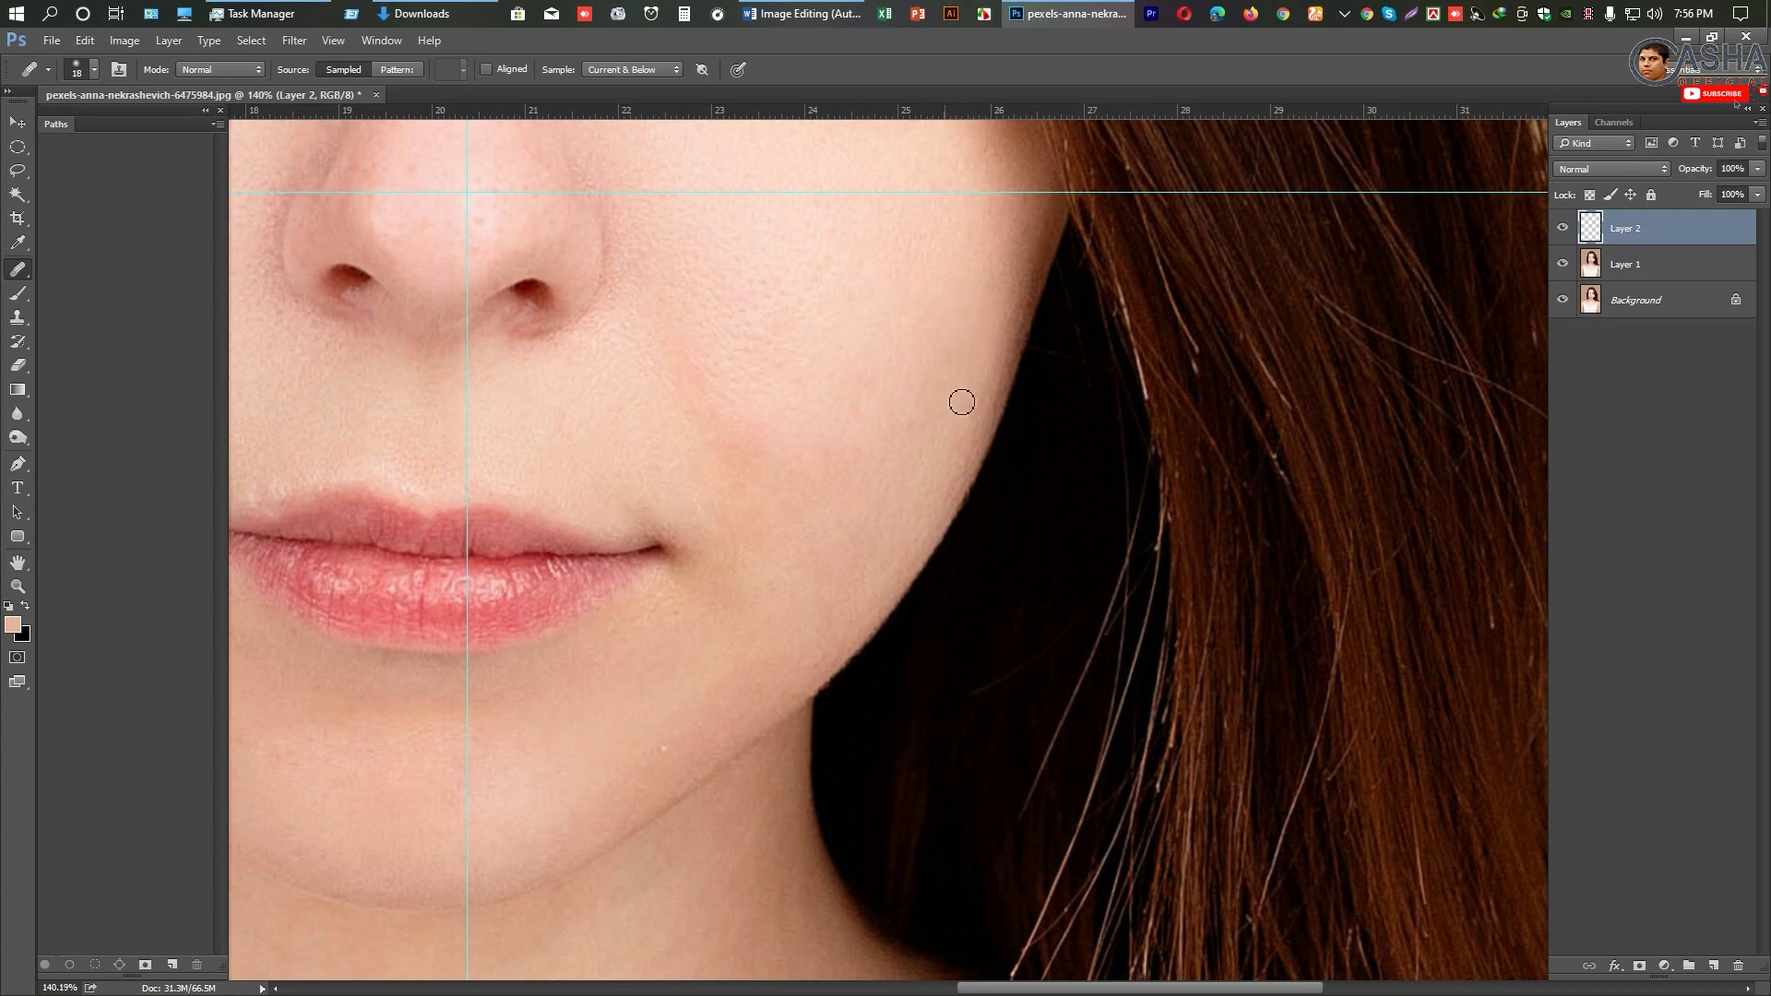
Step: Heal the reddish smile line between the nose and the image-right mouth corner with the Healing Brush
{"action": "scroll", "coordinate": [807, 427], "scroll_direction": "down", "scroll_amount": 2}
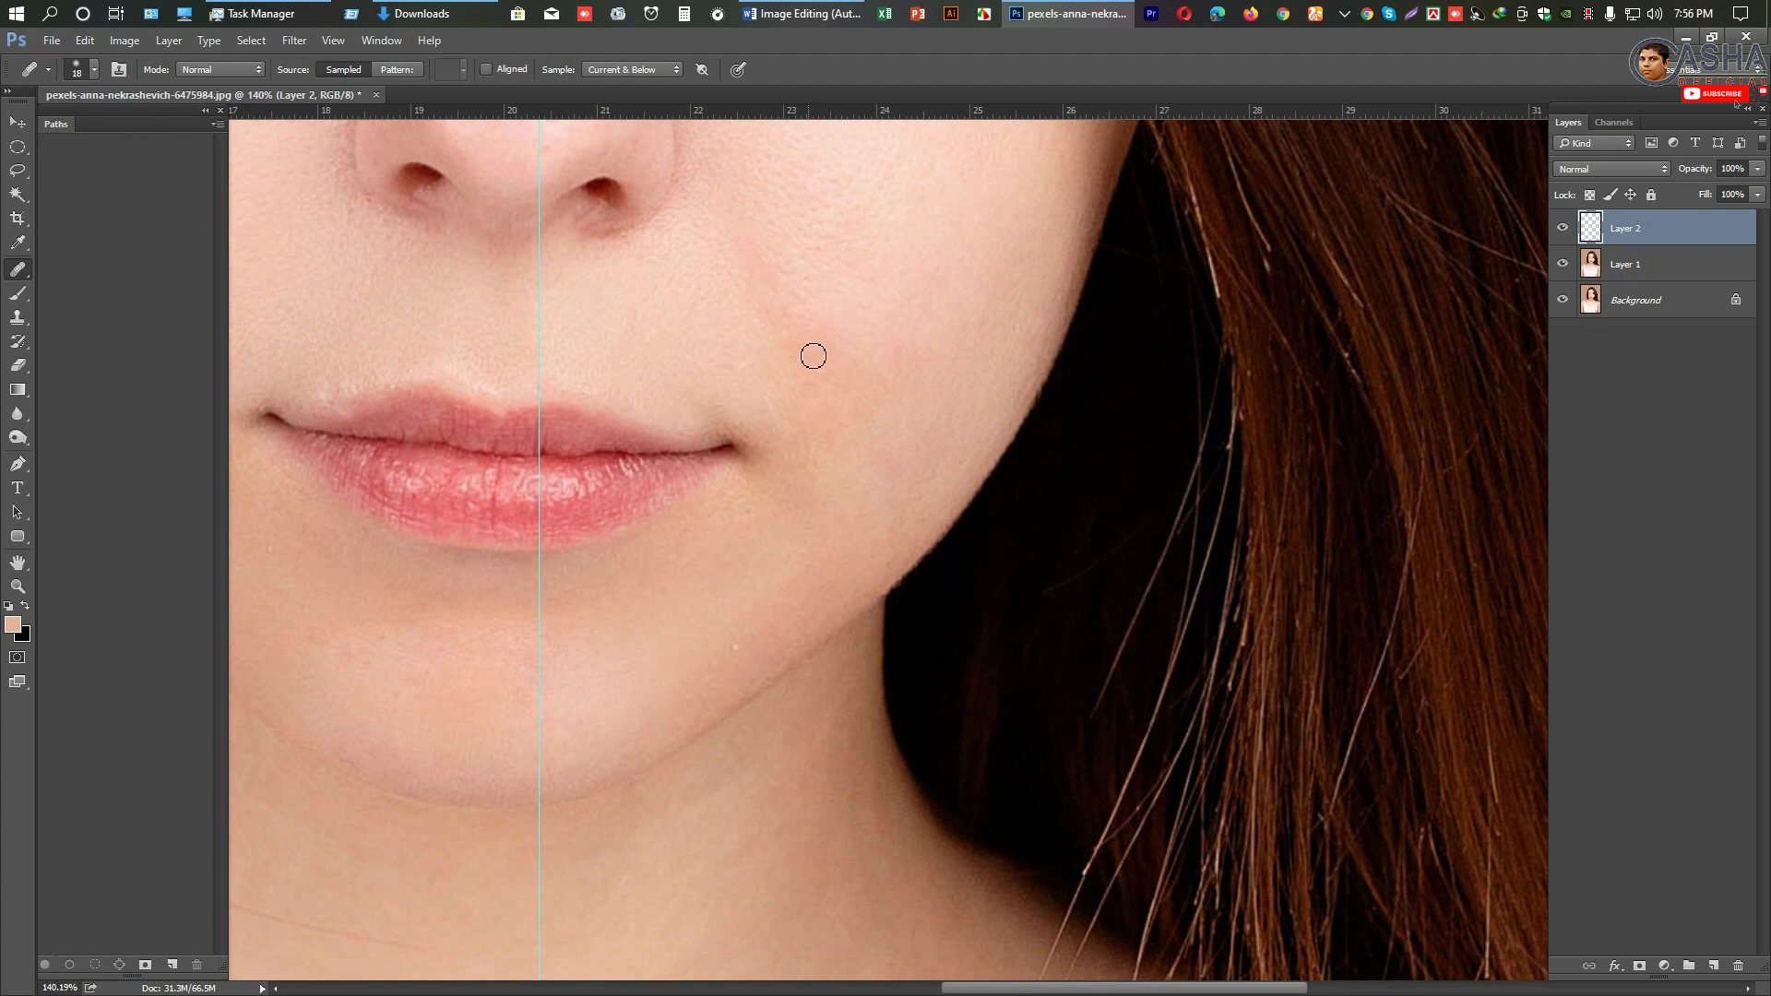
{"action": "scroll", "coordinate": [864, 413], "scroll_direction": "down", "scroll_amount": 1}
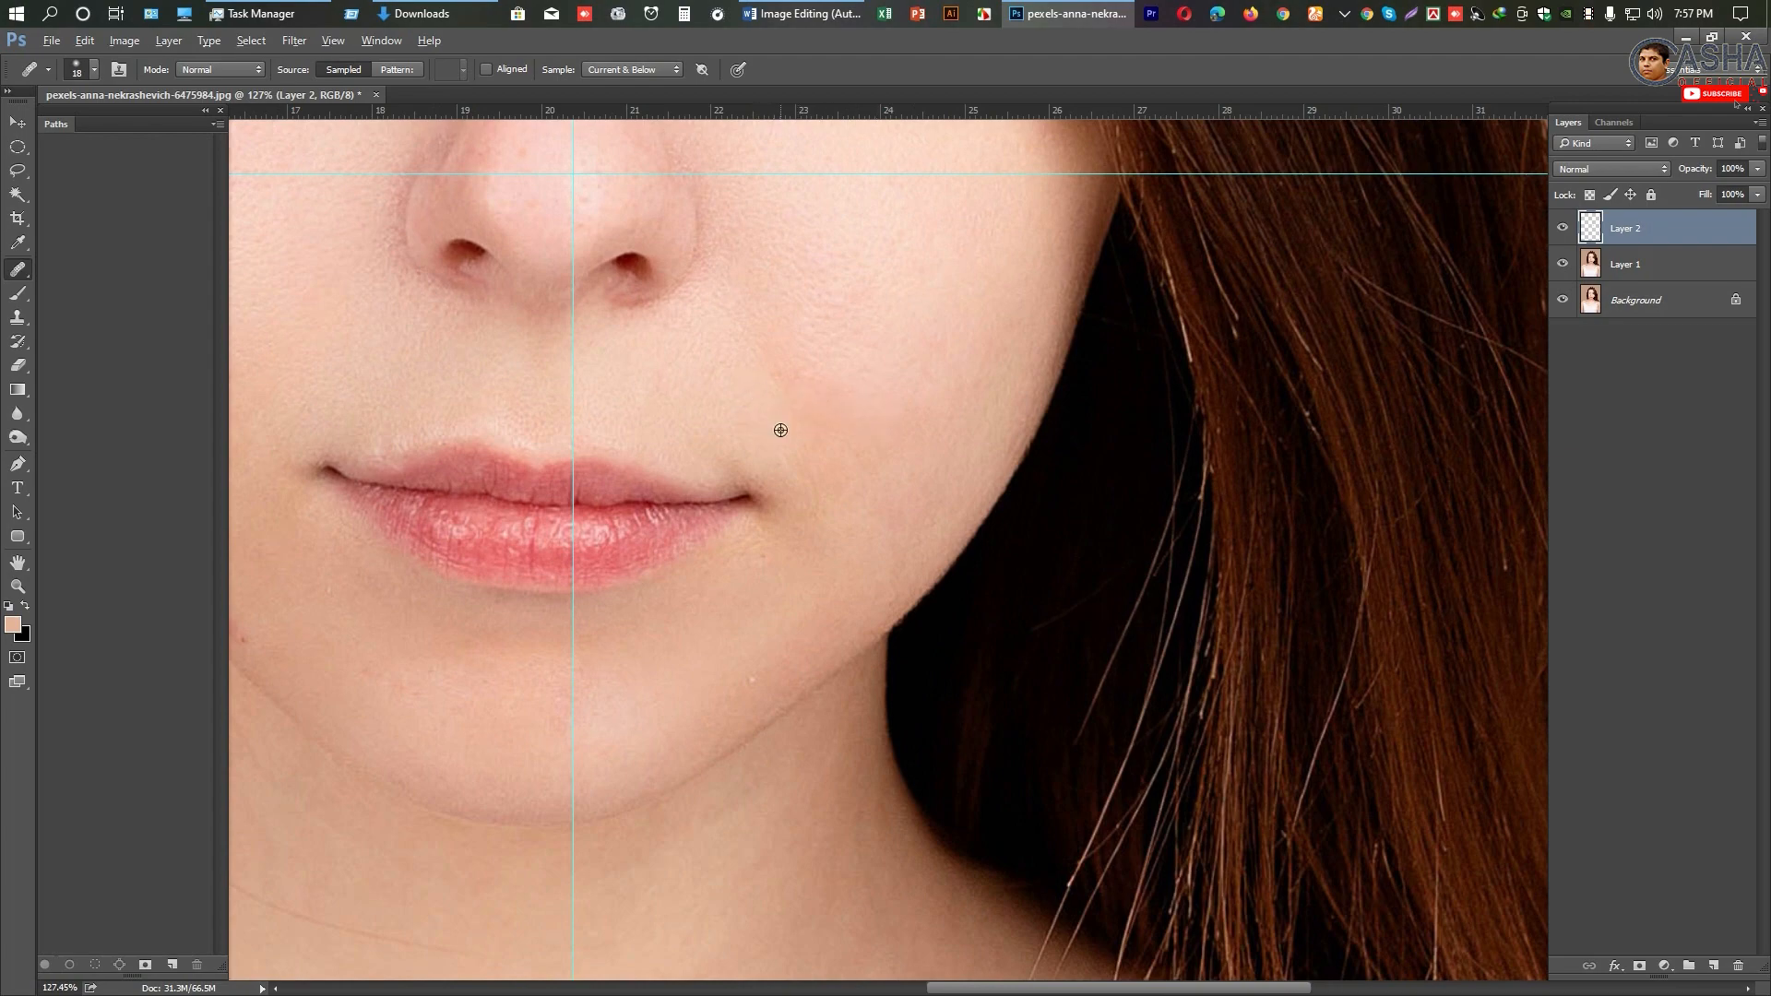
{"action": "scroll", "coordinate": [800, 456], "scroll_direction": "down", "scroll_amount": 4}
{"action": "scroll", "coordinate": [862, 367], "scroll_direction": "up", "scroll_amount": 3}
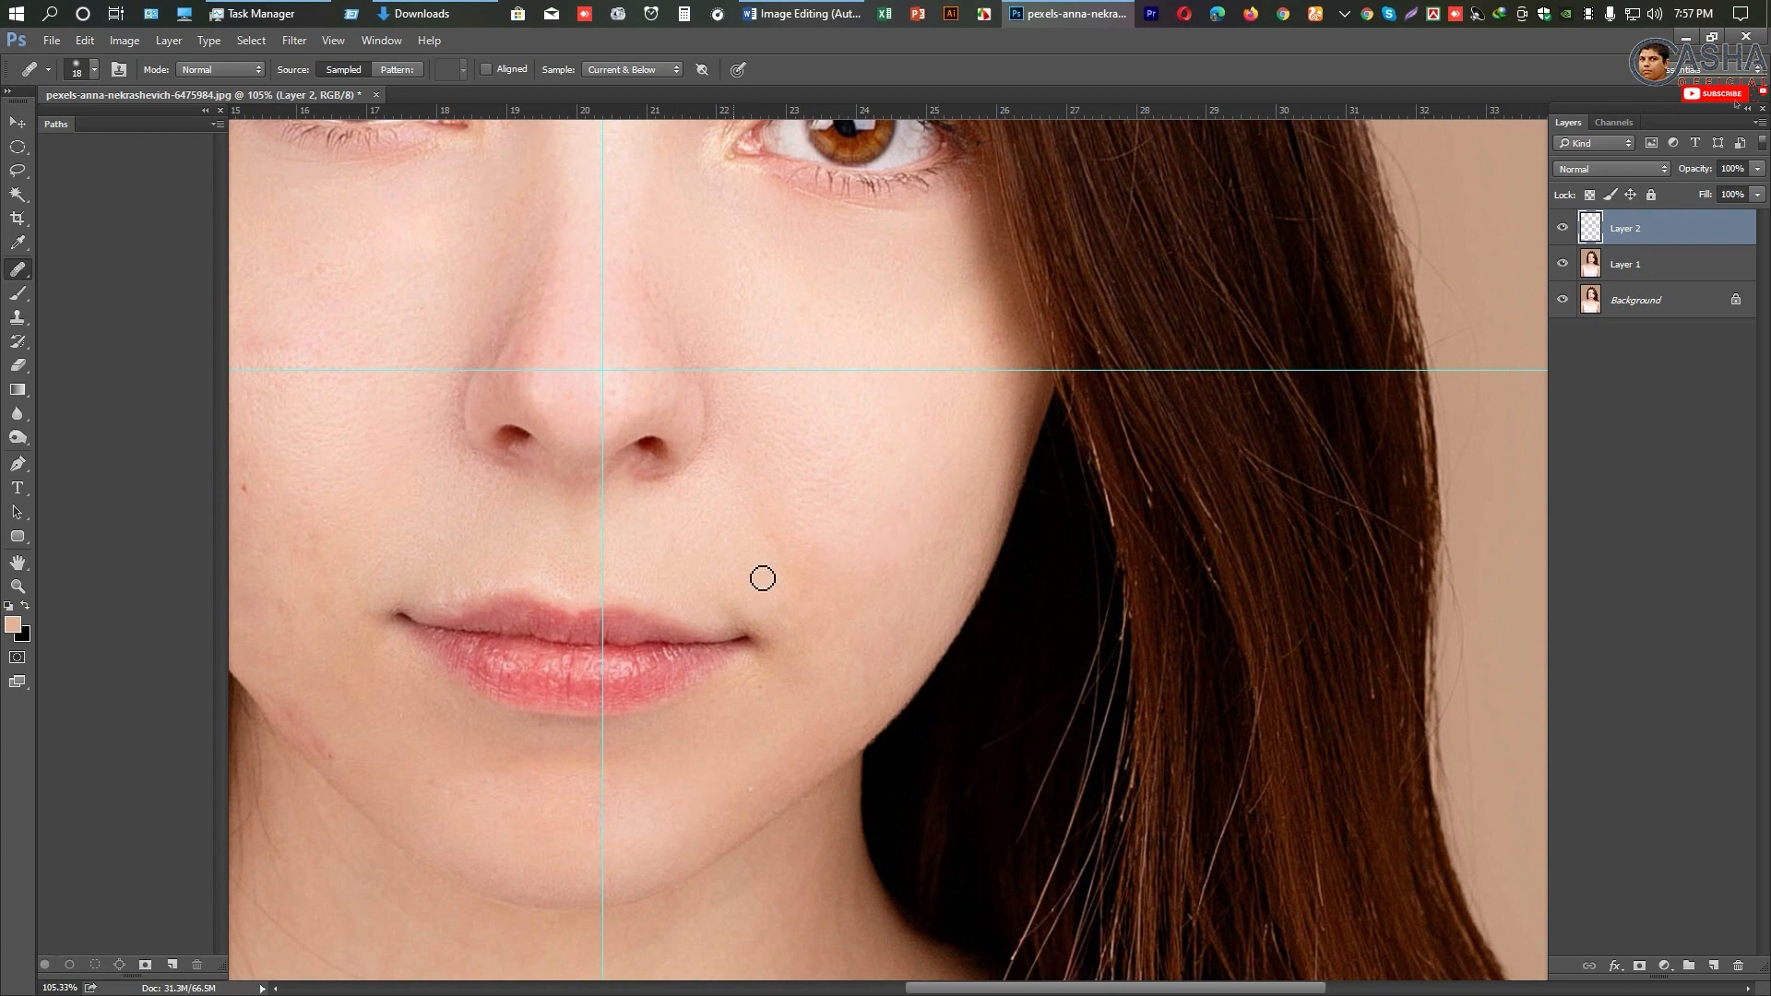
{"action": "left_click_drag", "start_coordinate": [901, 433], "coordinate": [867, 482]}
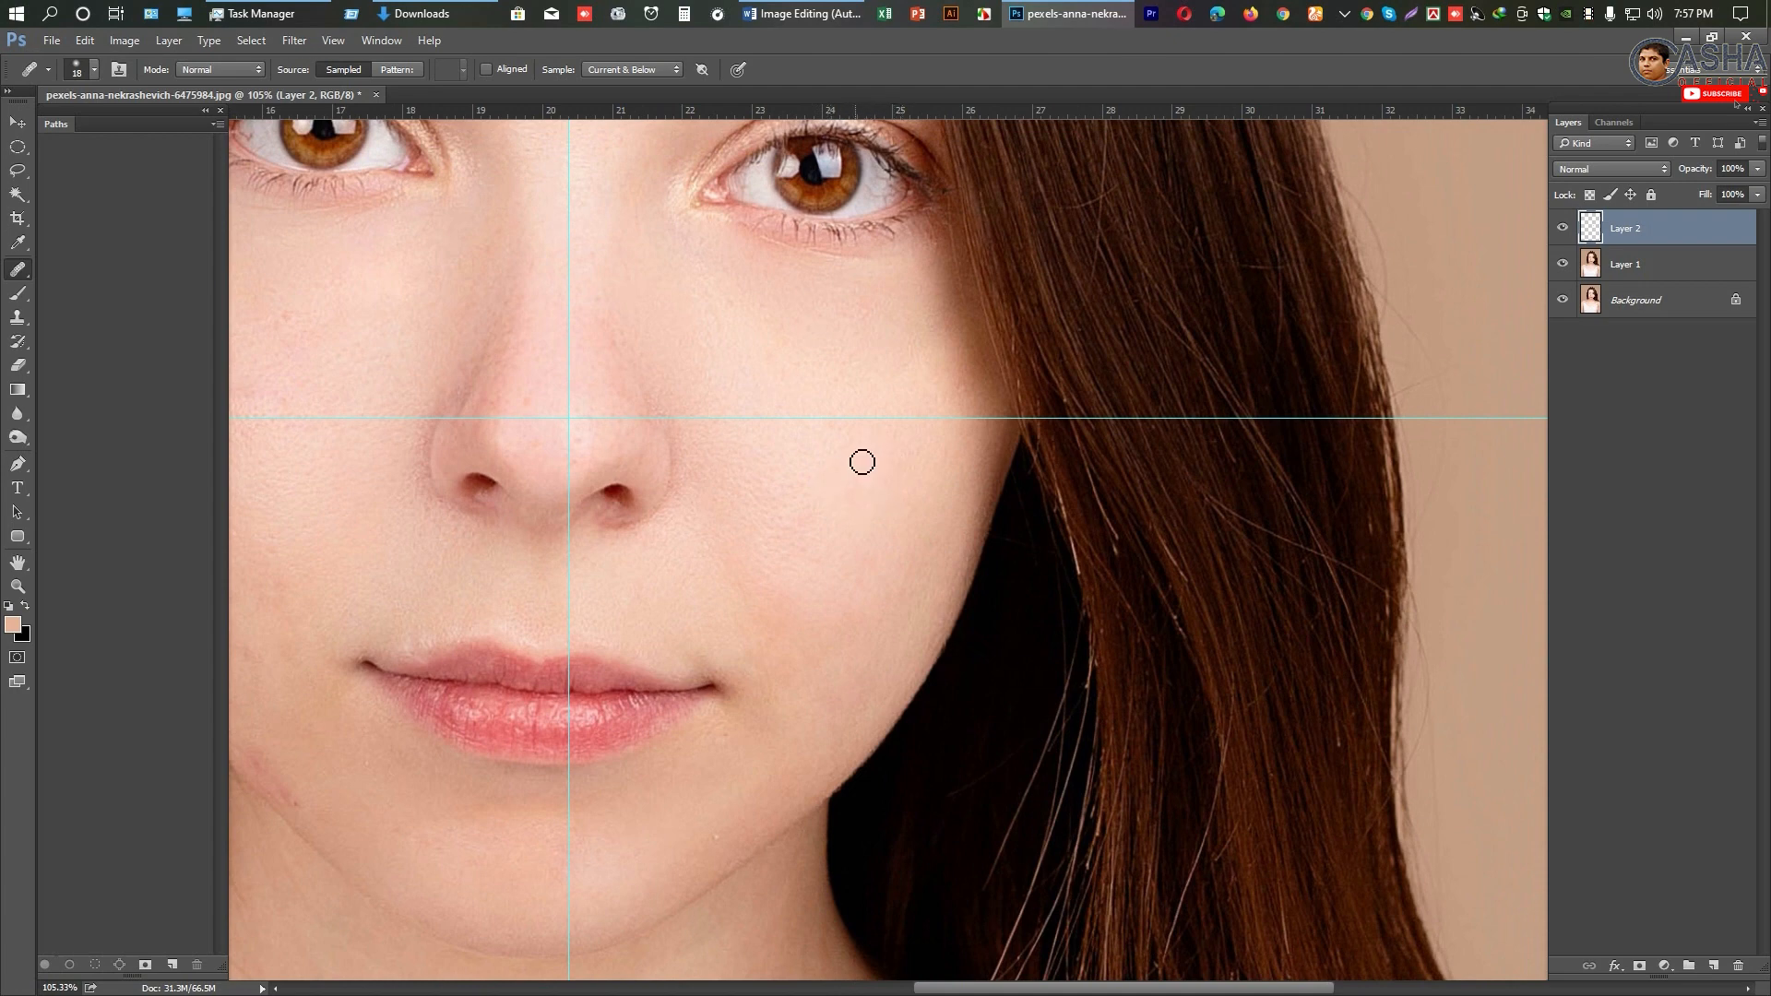
{"action": "scroll", "coordinate": [933, 490], "scroll_direction": "down", "scroll_amount": 3}
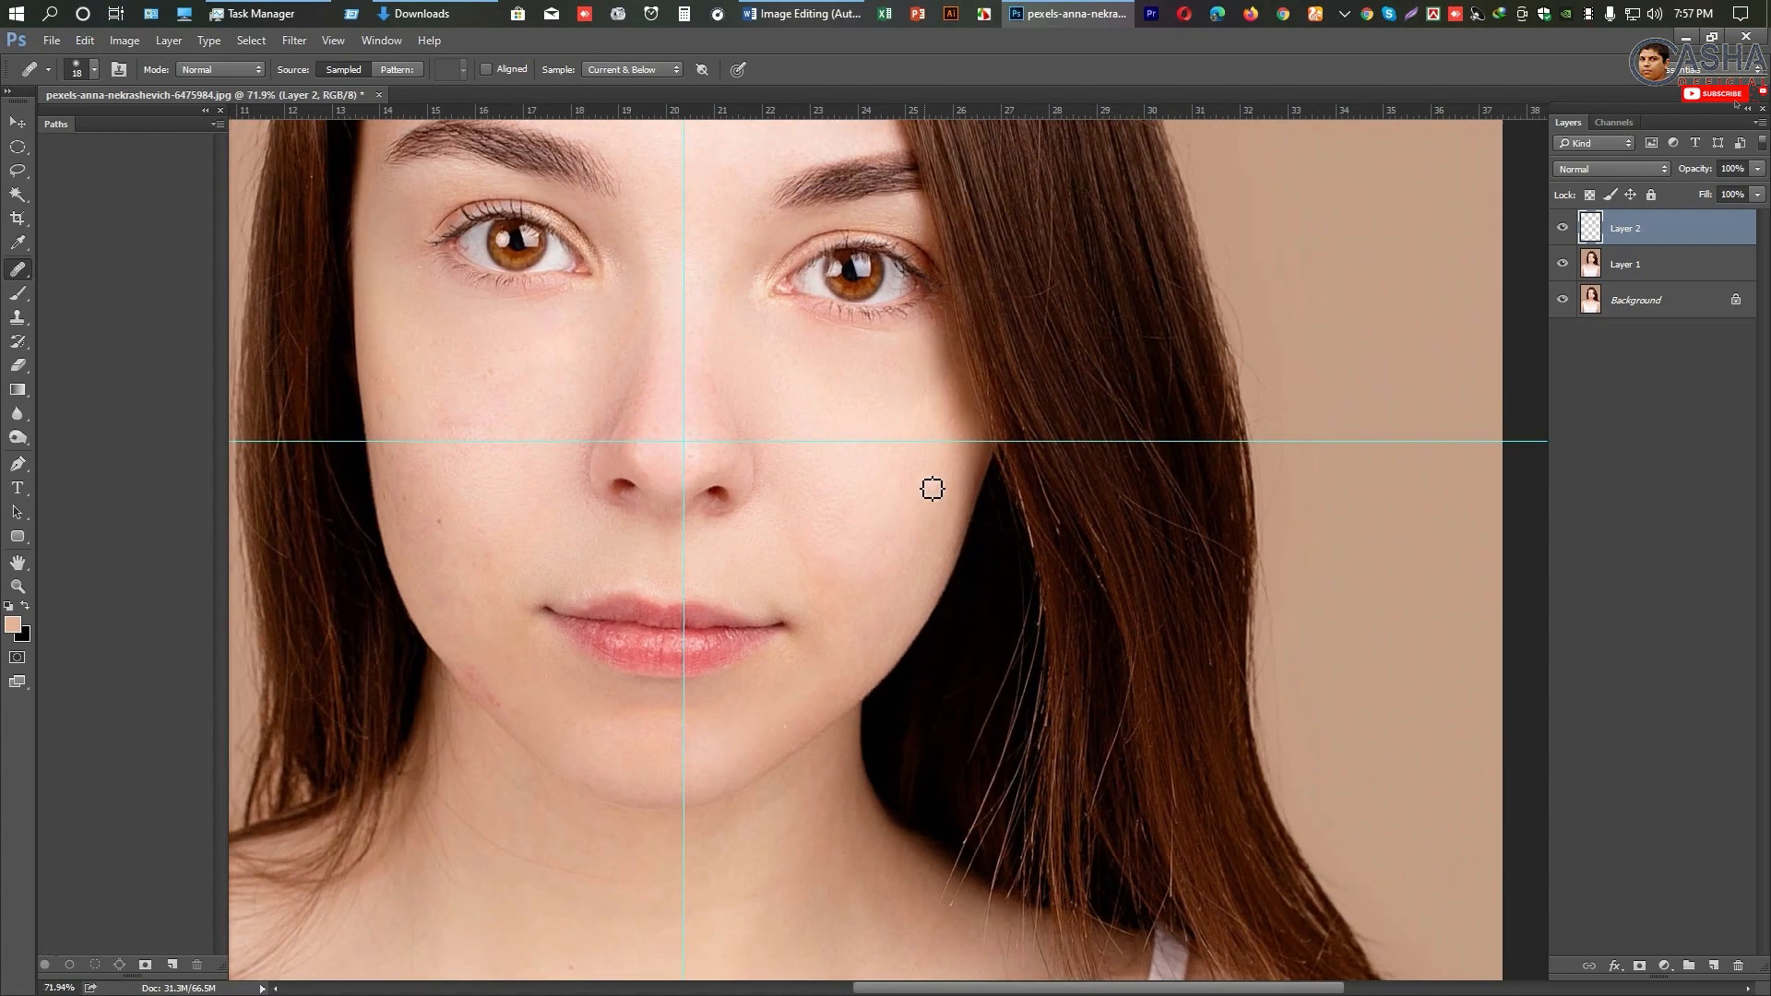
Step: Sample clean cheek skin and heal the remaining uneven patches above the image-right mouth corner
{"action": "scroll", "coordinate": [912, 547], "scroll_direction": "up", "scroll_amount": 2}
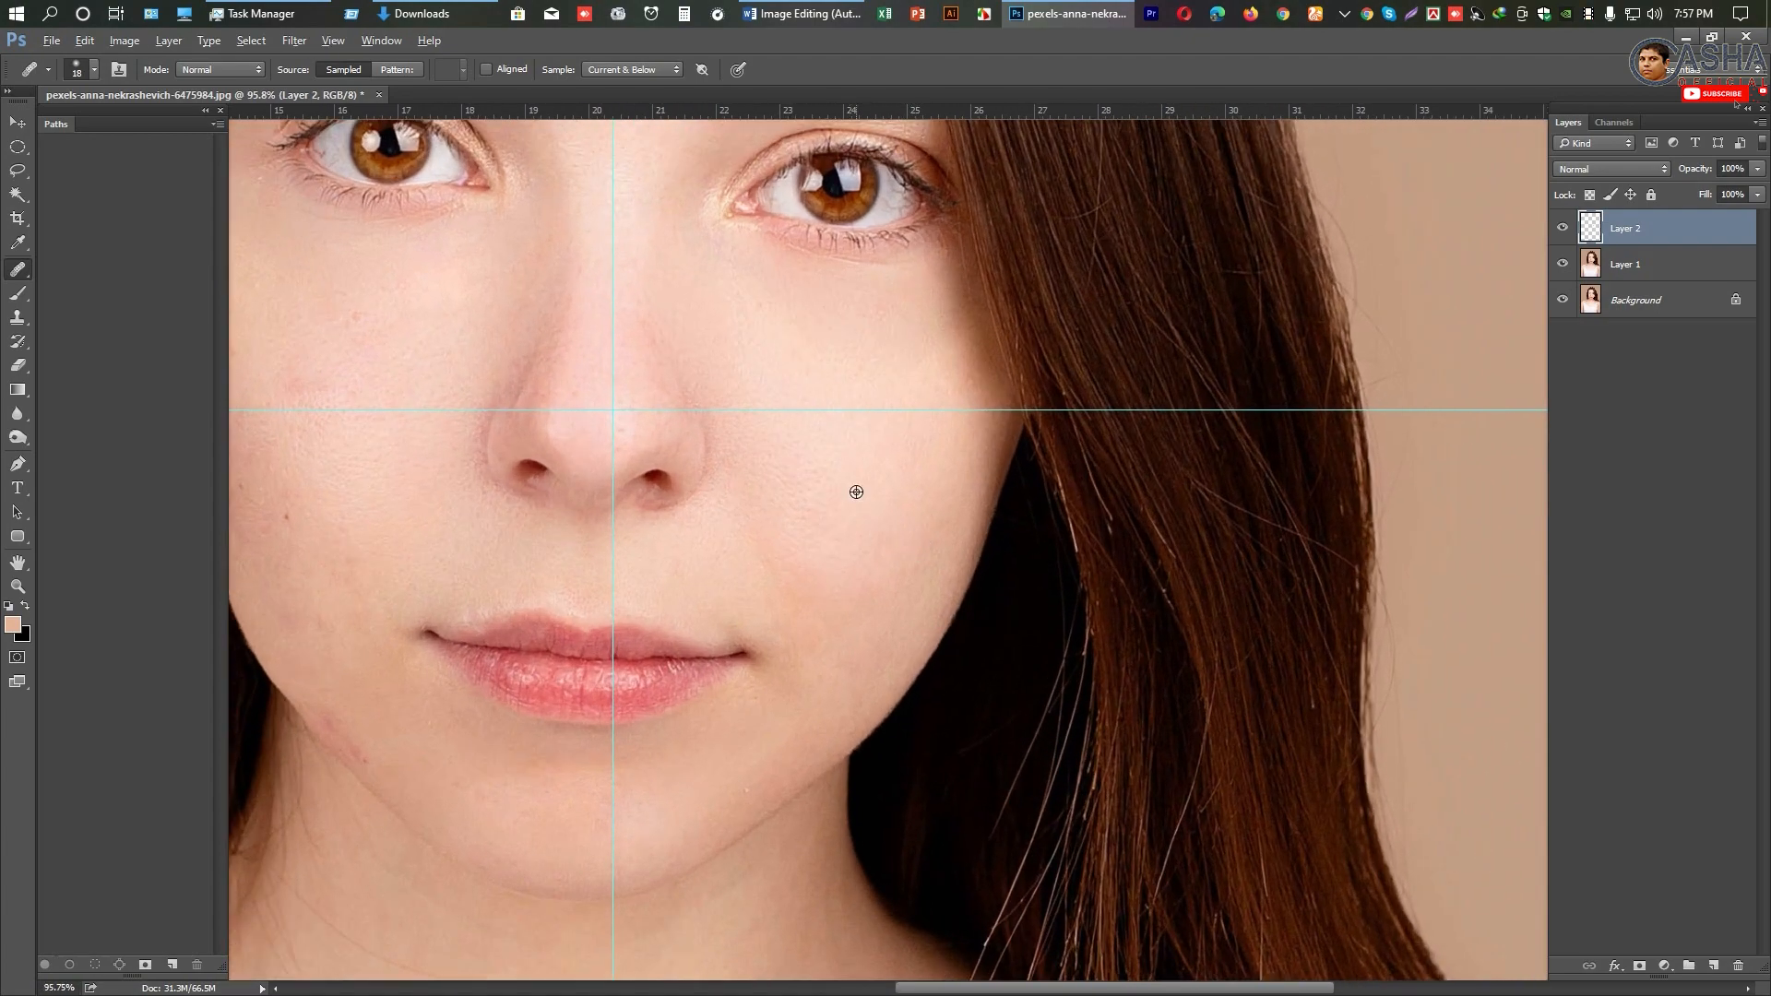
{"action": "left_click", "coordinate": [815, 477], "text": "alt"}
{"action": "left_click", "coordinate": [822, 512]}
{"action": "scroll", "coordinate": [947, 505], "scroll_direction": "down", "scroll_amount": 2}
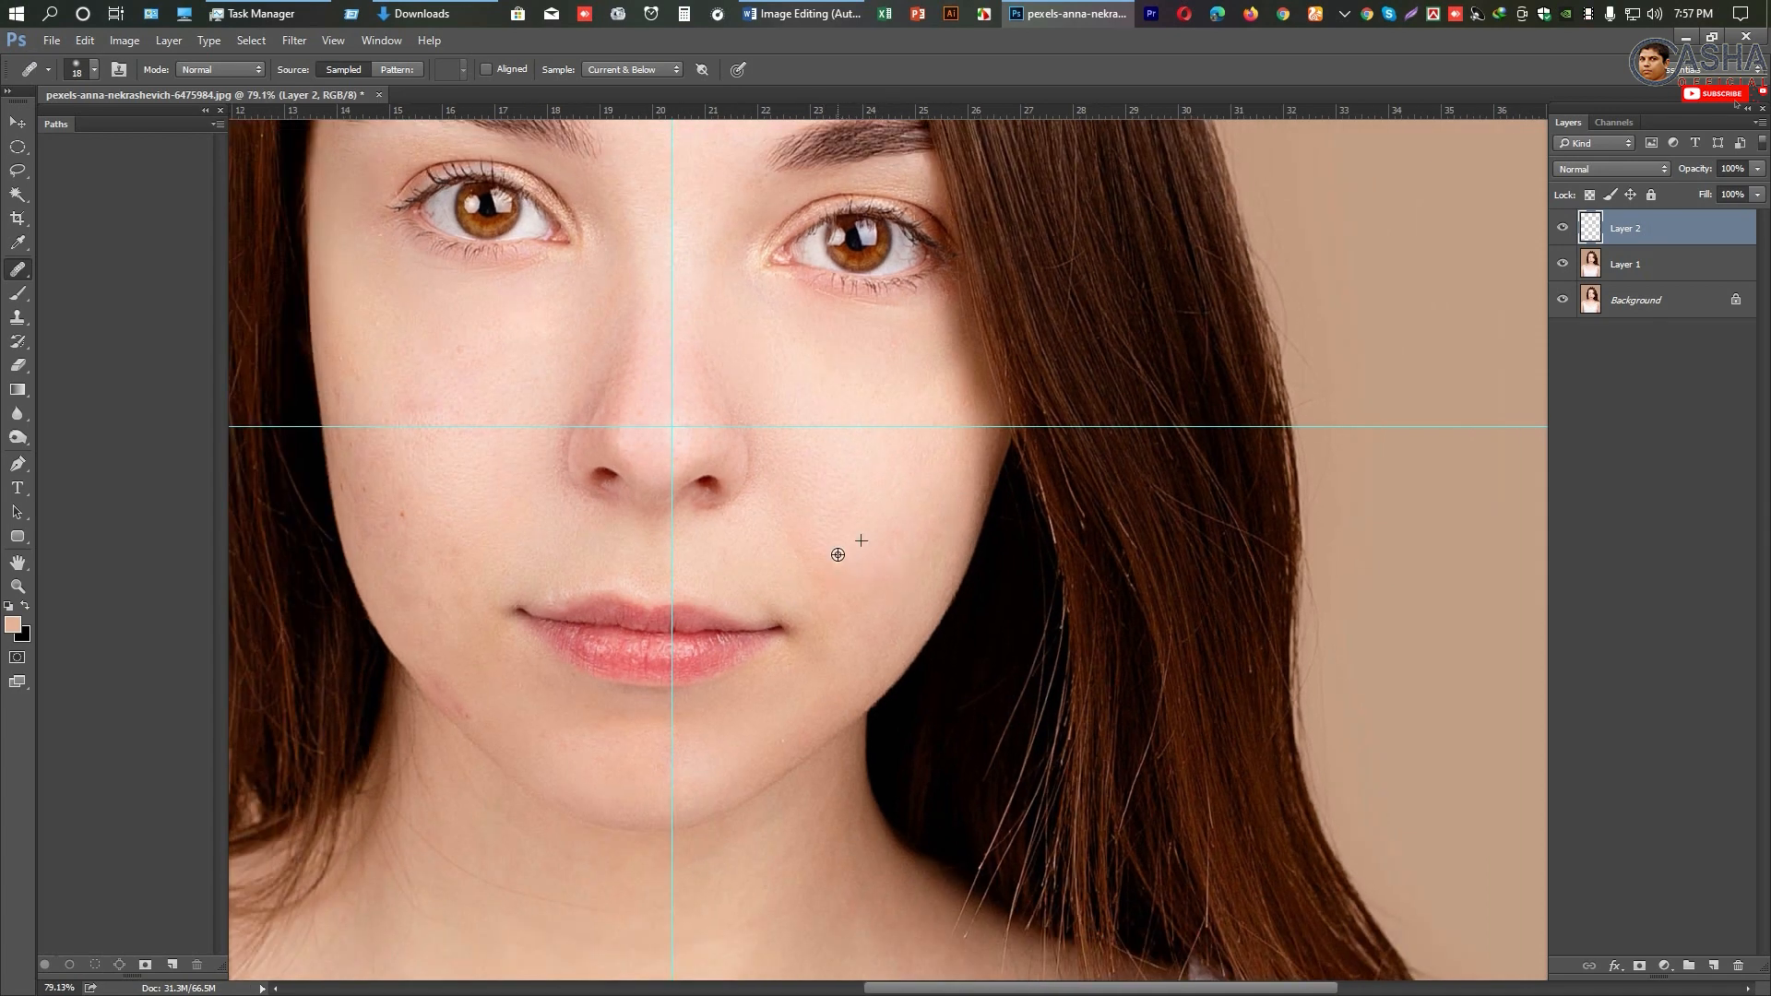
{"action": "mouse_move", "coordinate": [834, 575]}
{"action": "left_mouse_down"}
{"action": "mouse_move", "coordinate": [834, 558]}
{"action": "mouse_move", "coordinate": [808, 562]}
{"action": "left_mouse_up"}
{"action": "left_click", "coordinate": [857, 583], "text": "alt"}
{"action": "scroll", "coordinate": [914, 535], "scroll_direction": "up", "scroll_amount": 6}
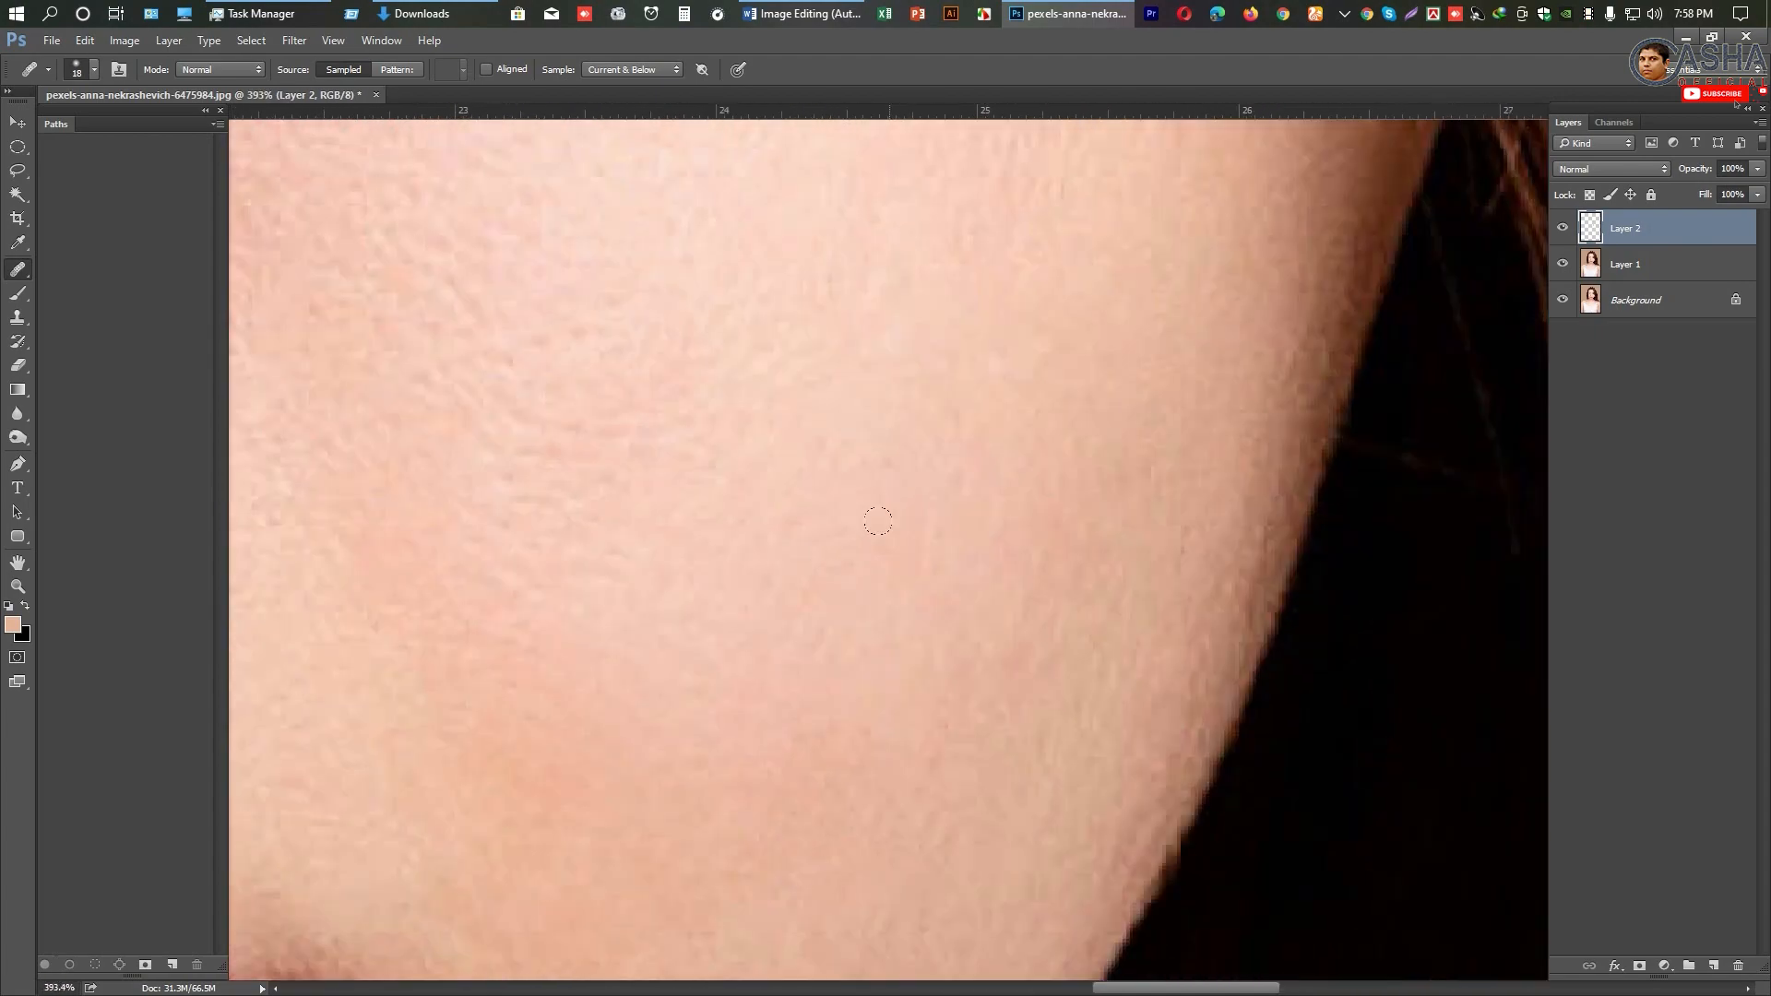
{"action": "scroll", "coordinate": [816, 502], "scroll_direction": "down", "scroll_amount": 6}
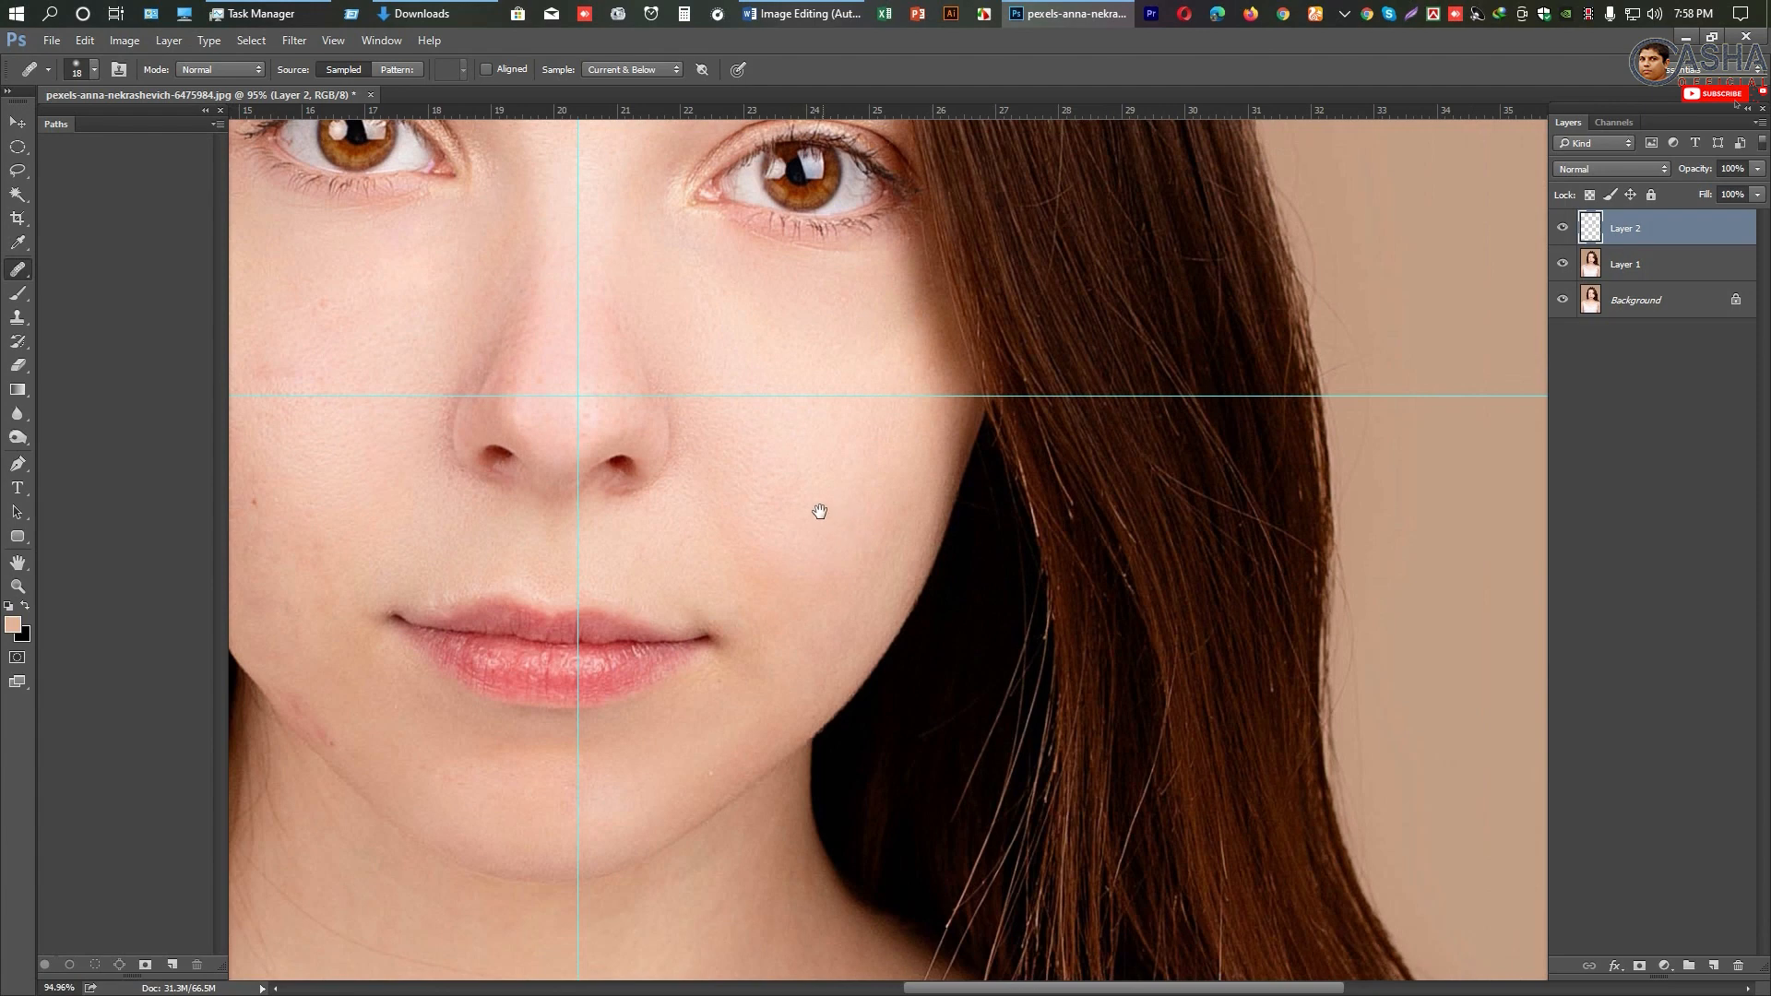
Step: Enlarge the Healing Brush to 228 px over the image-right cheek, and reduce its diameter to 40 px
{"action": "left_click_drag", "start_coordinate": [818, 510], "coordinate": [951, 548]}
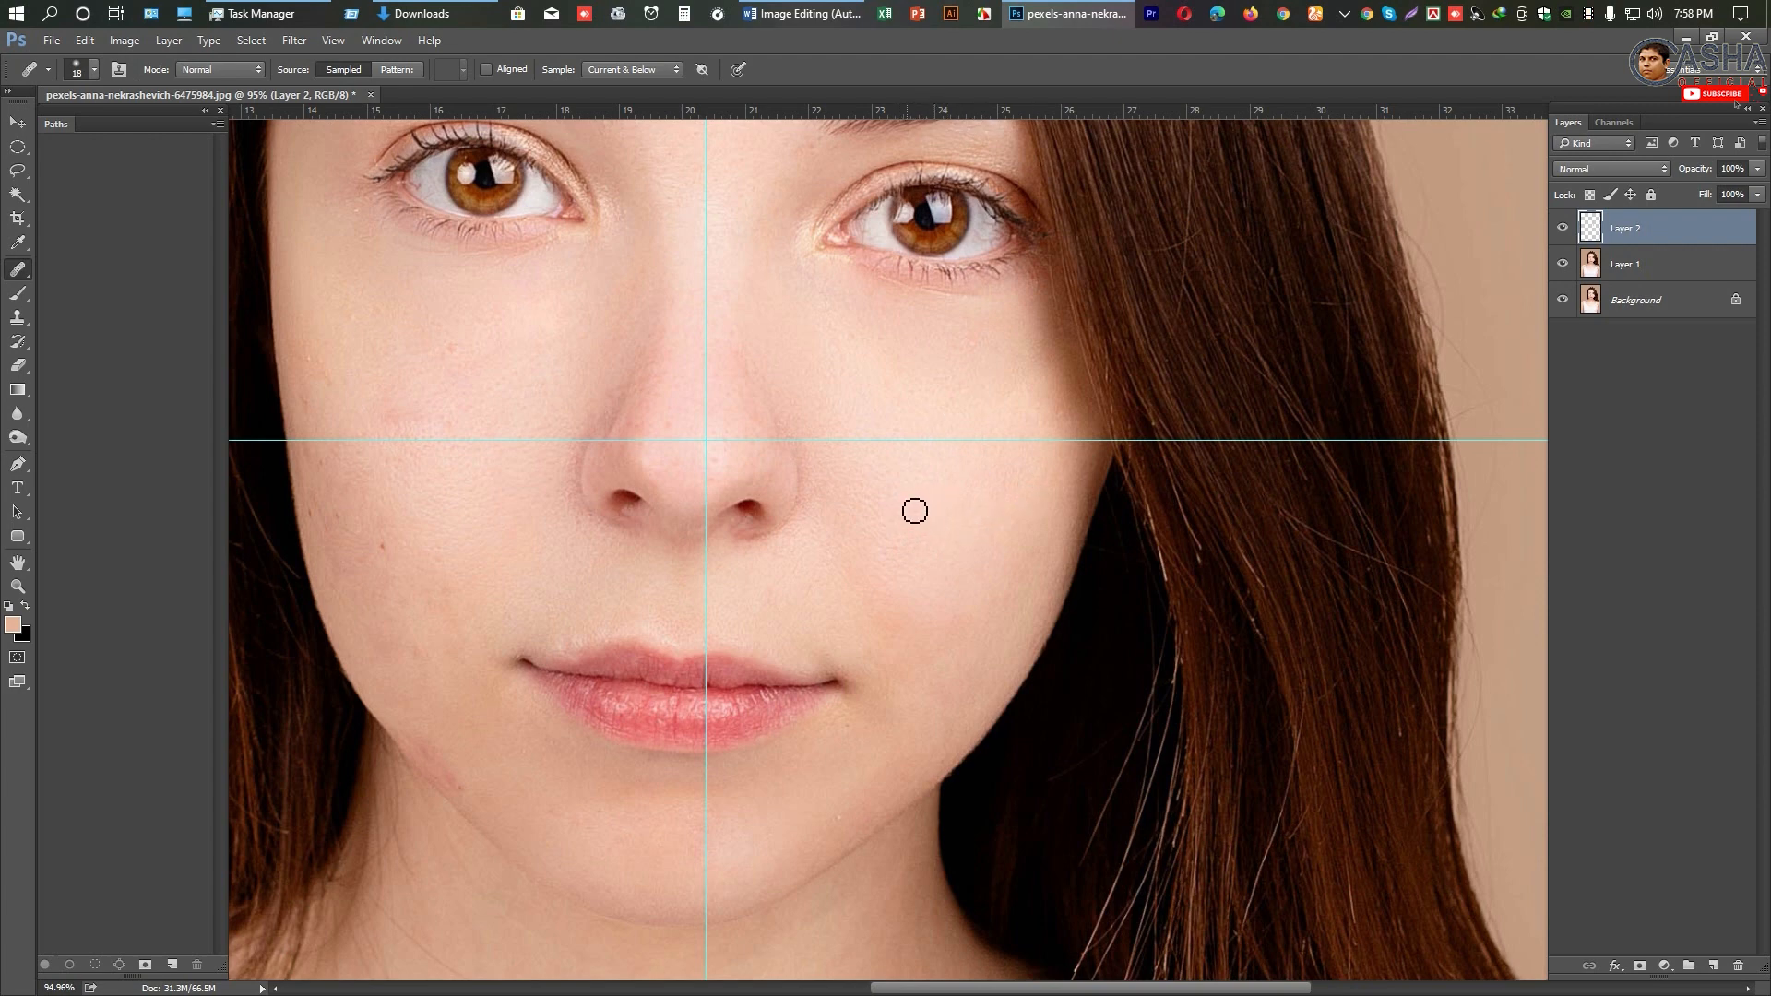
{"action": "key", "text": "alt"}
{"action": "key", "text": "ctrl+plus"}
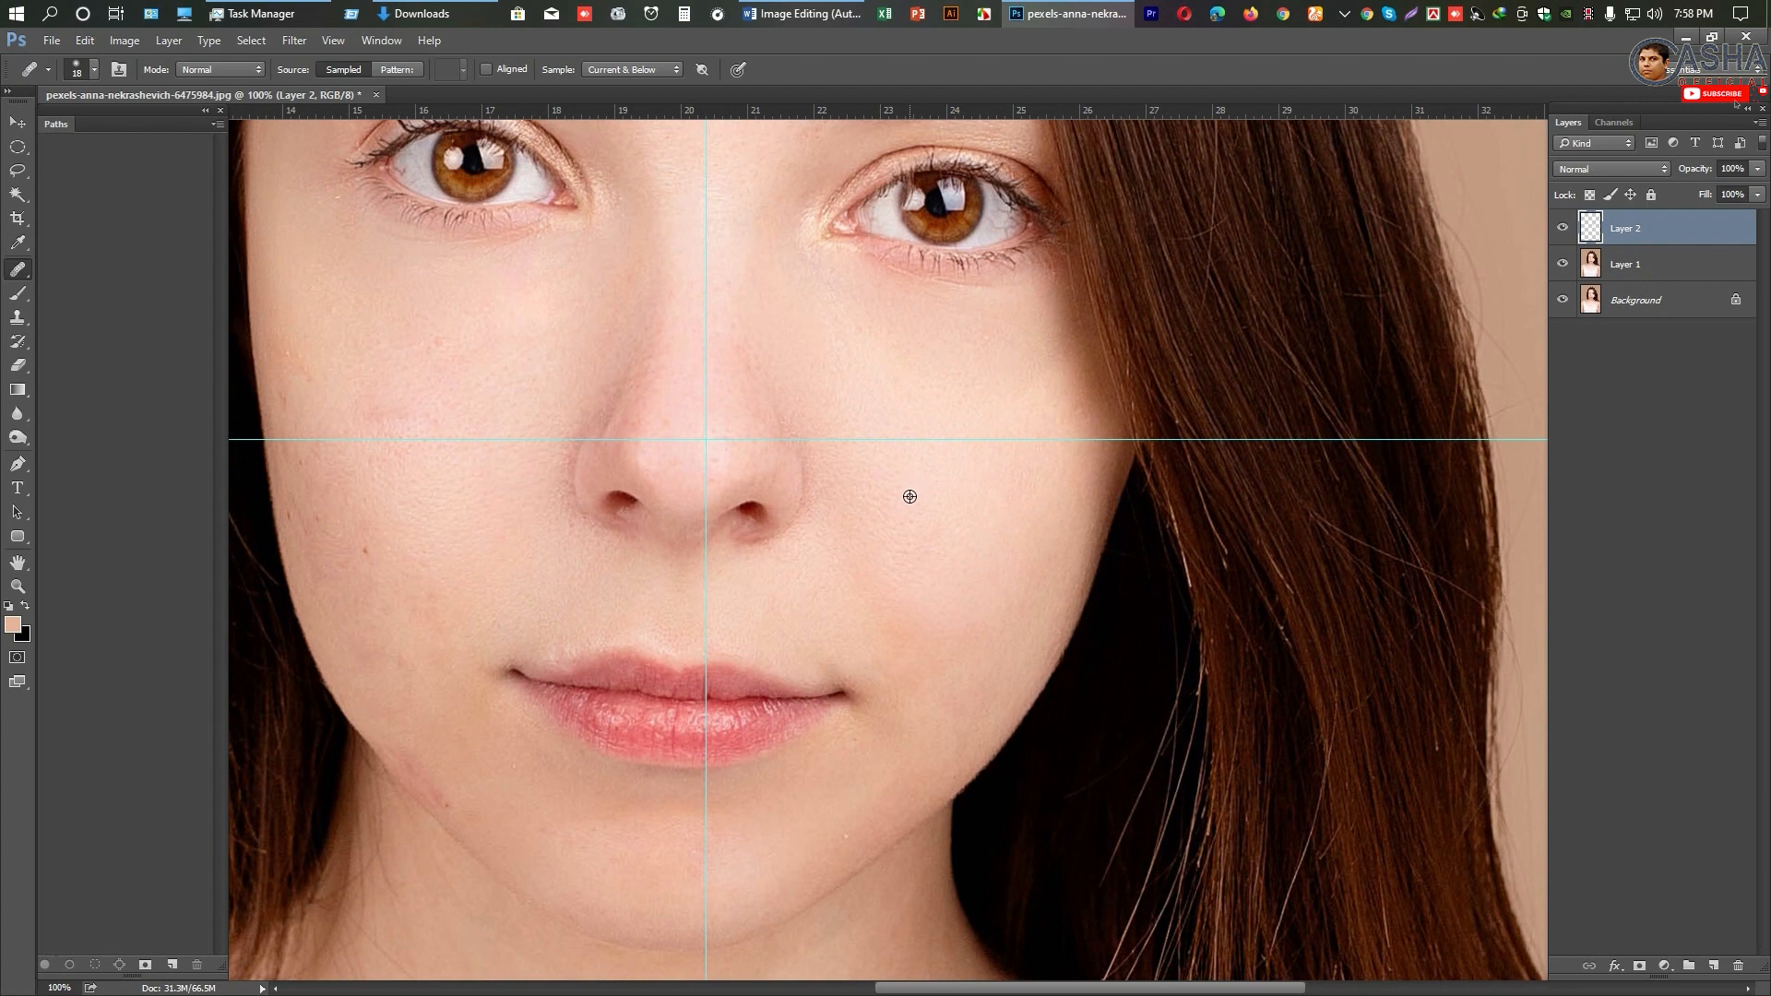
{"action": "right_click", "coordinate": [910, 502], "text": "alt"}
{"action": "mouse_move", "coordinate": [910, 504]}
{"action": "left_mouse_down"}
{"action": "mouse_move", "coordinate": [984, 507]}
{"action": "mouse_move", "coordinate": [906, 513]}
{"action": "mouse_move", "coordinate": [937, 507]}
{"action": "left_mouse_up"}
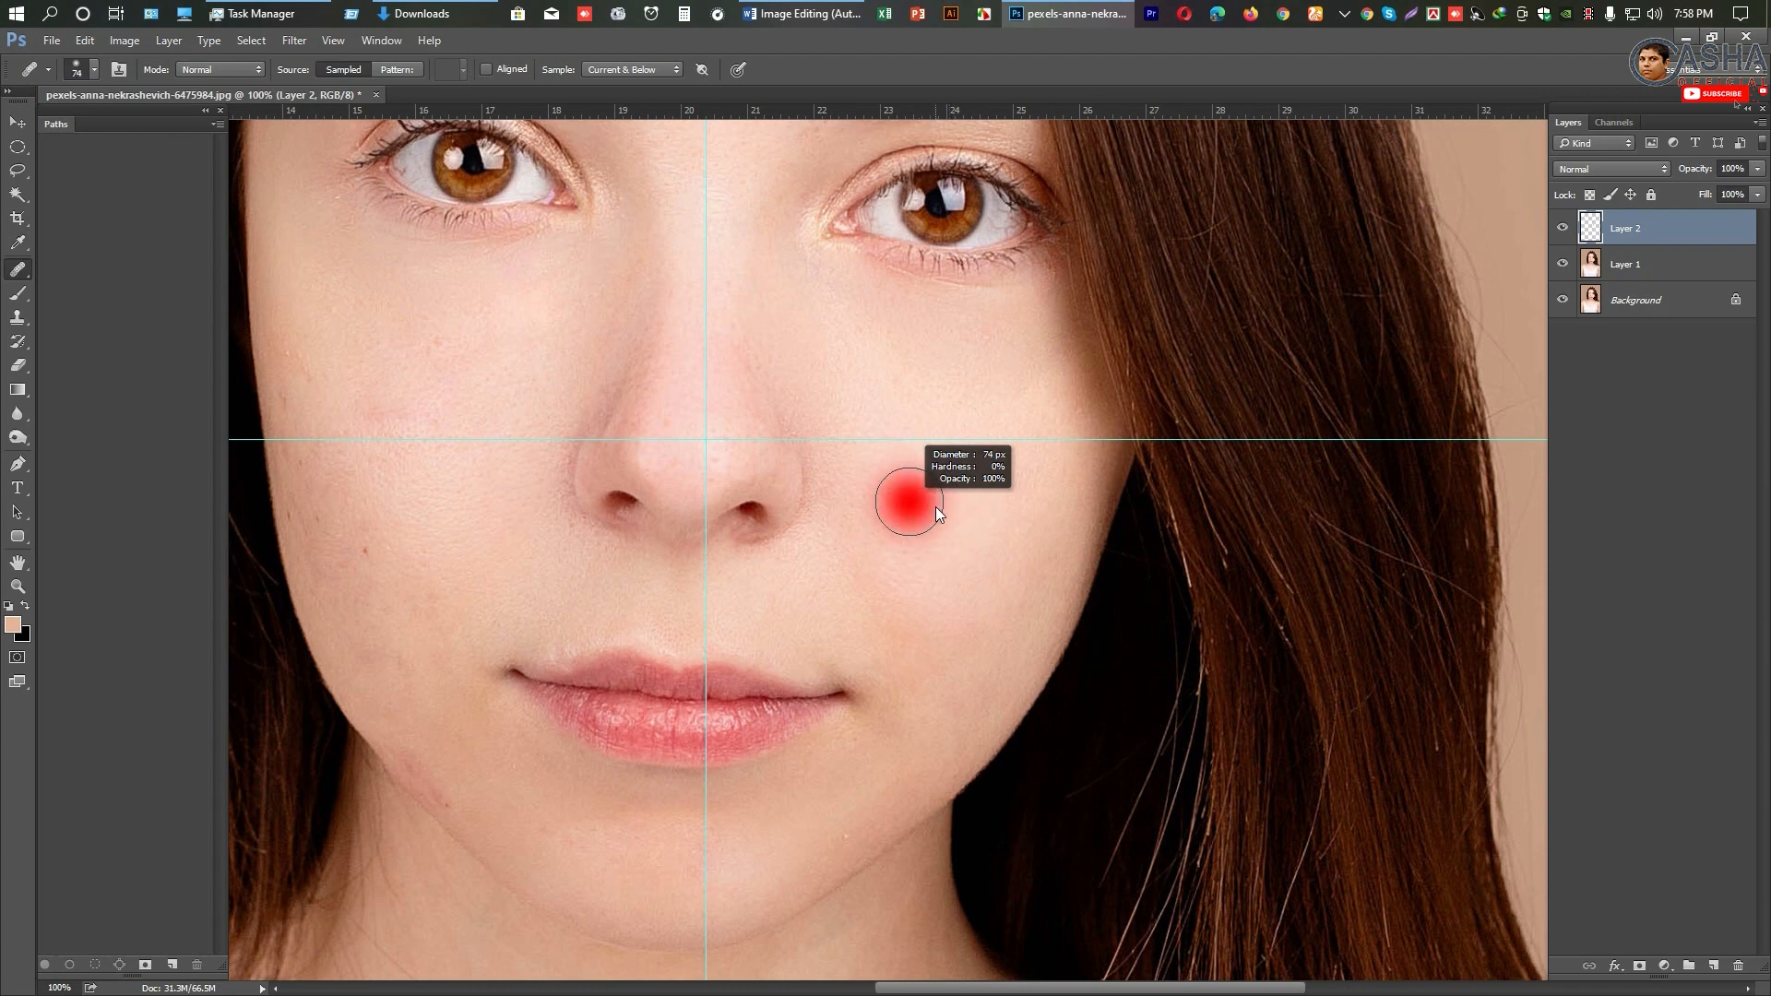
{"action": "left_click_drag", "start_coordinate": [935, 506], "coordinate": [1008, 512]}
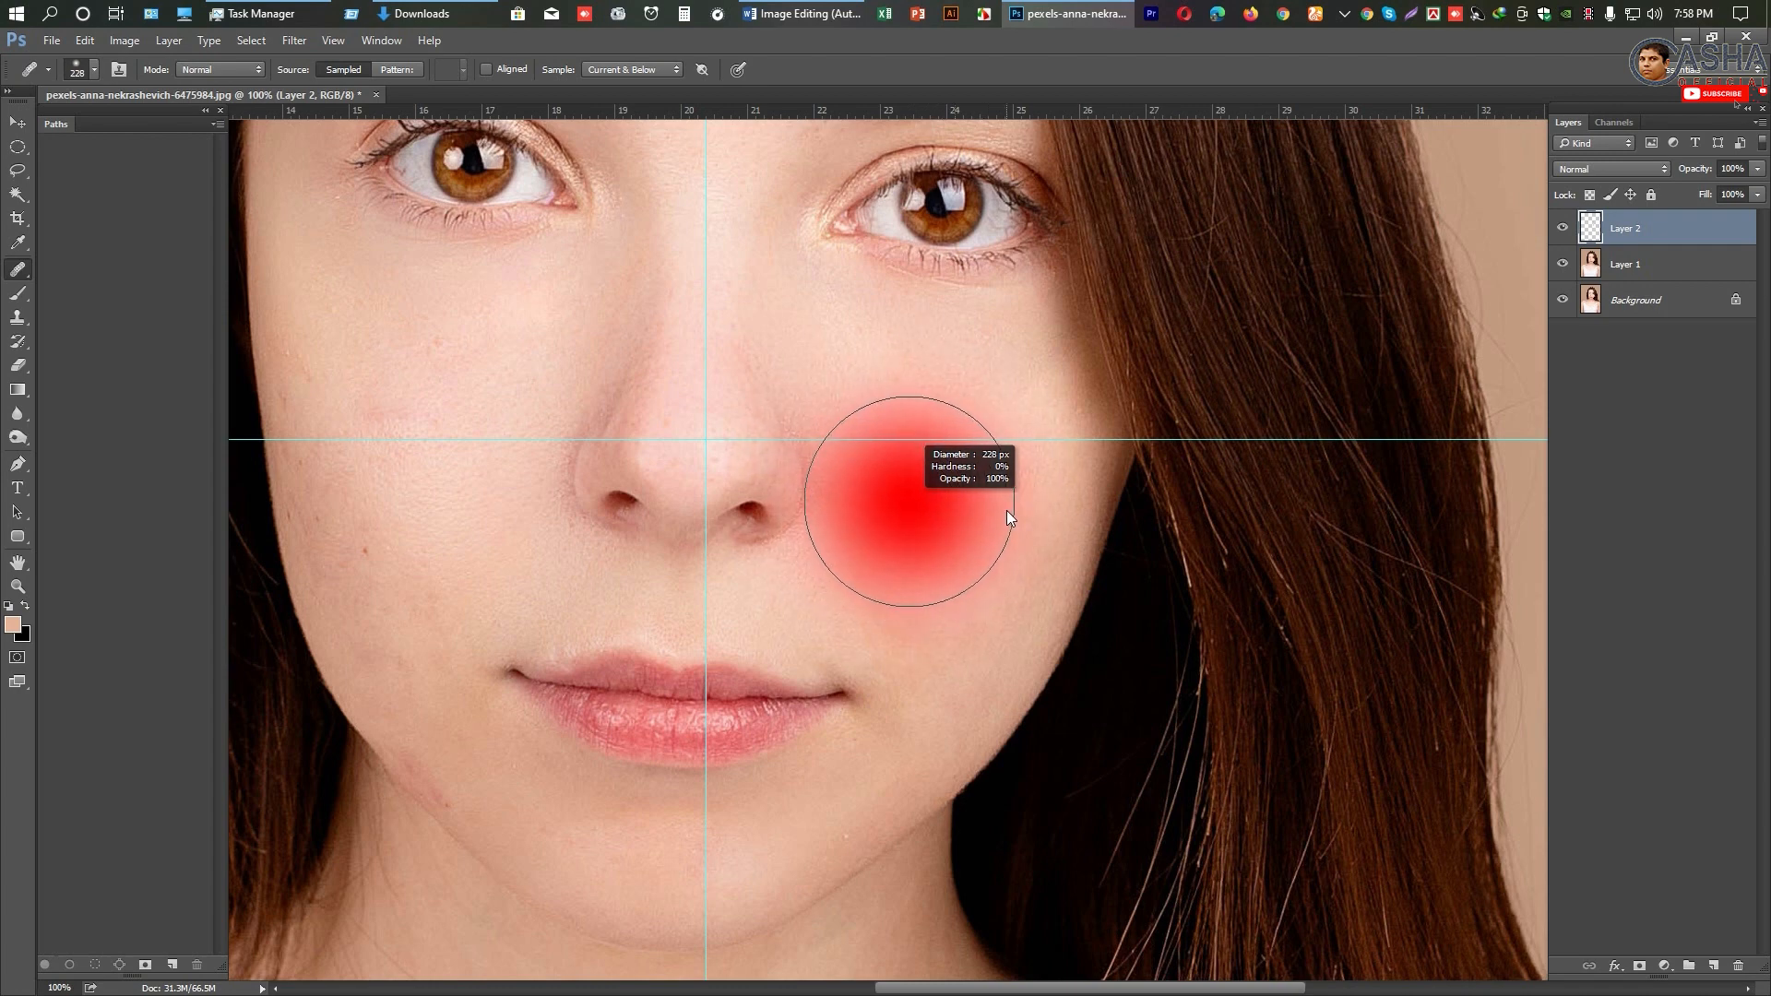
{"action": "left_click_drag", "start_coordinate": [1005, 511], "coordinate": [1004, 511]}
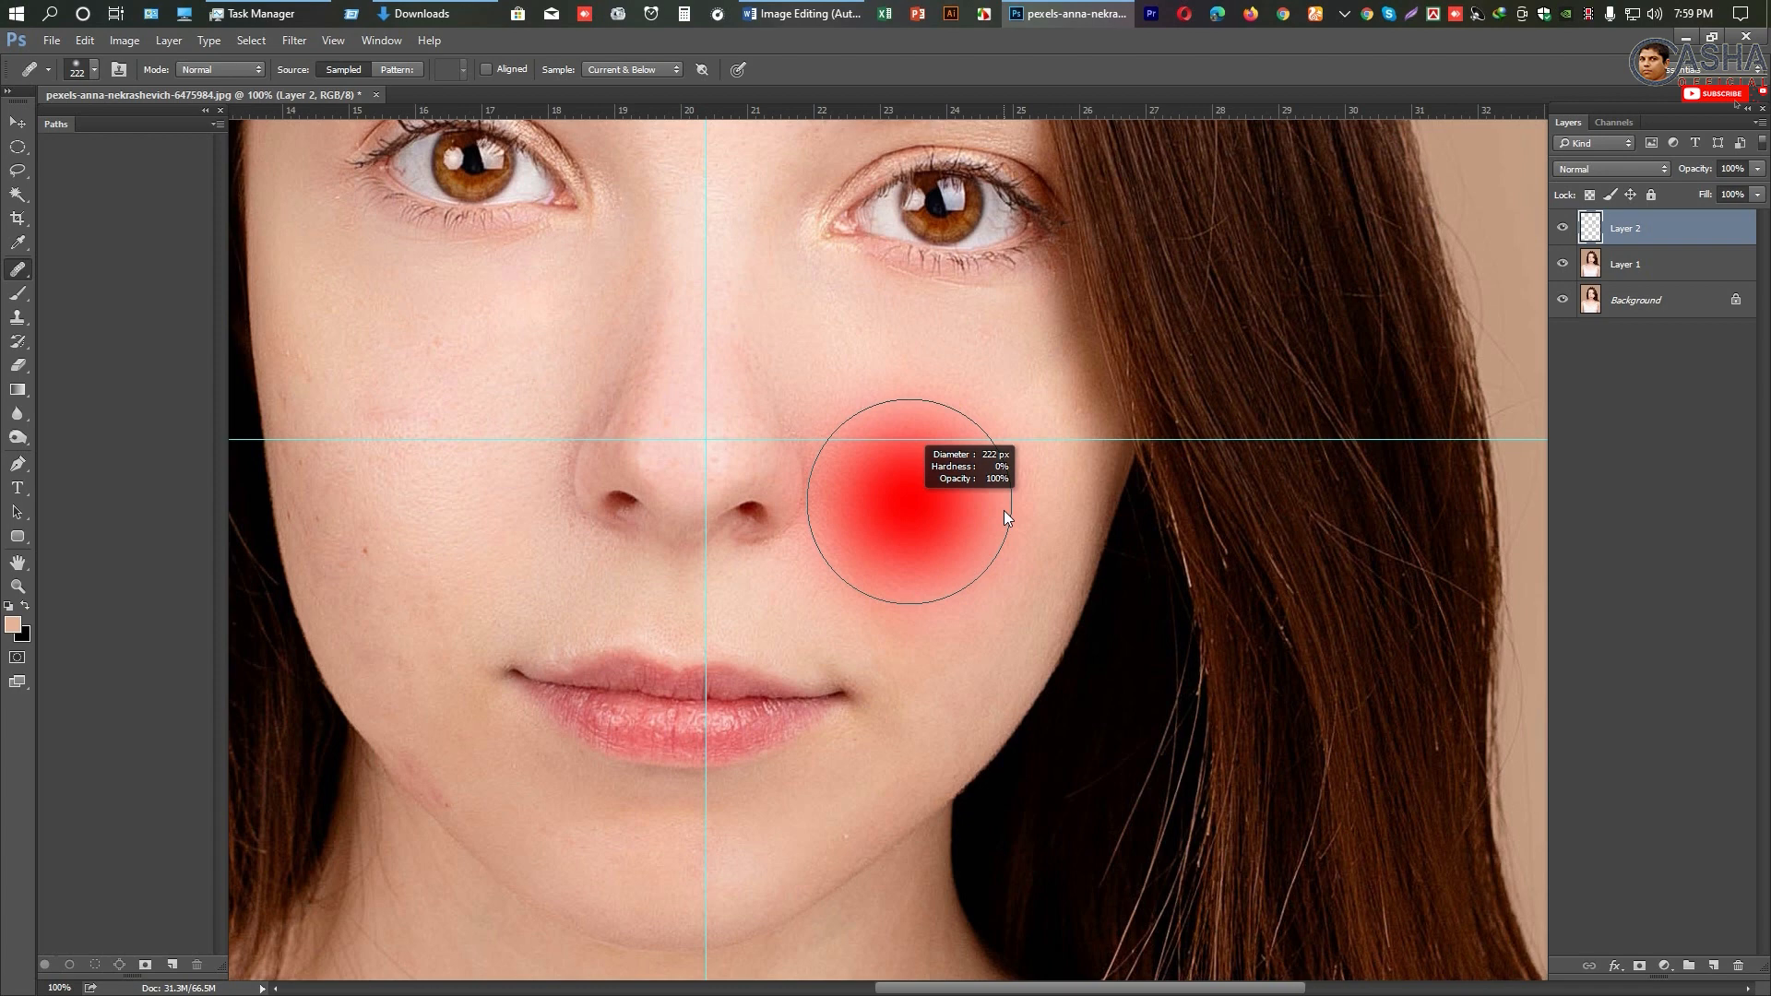
{"action": "left_click_drag", "start_coordinate": [1004, 511], "coordinate": [928, 512]}
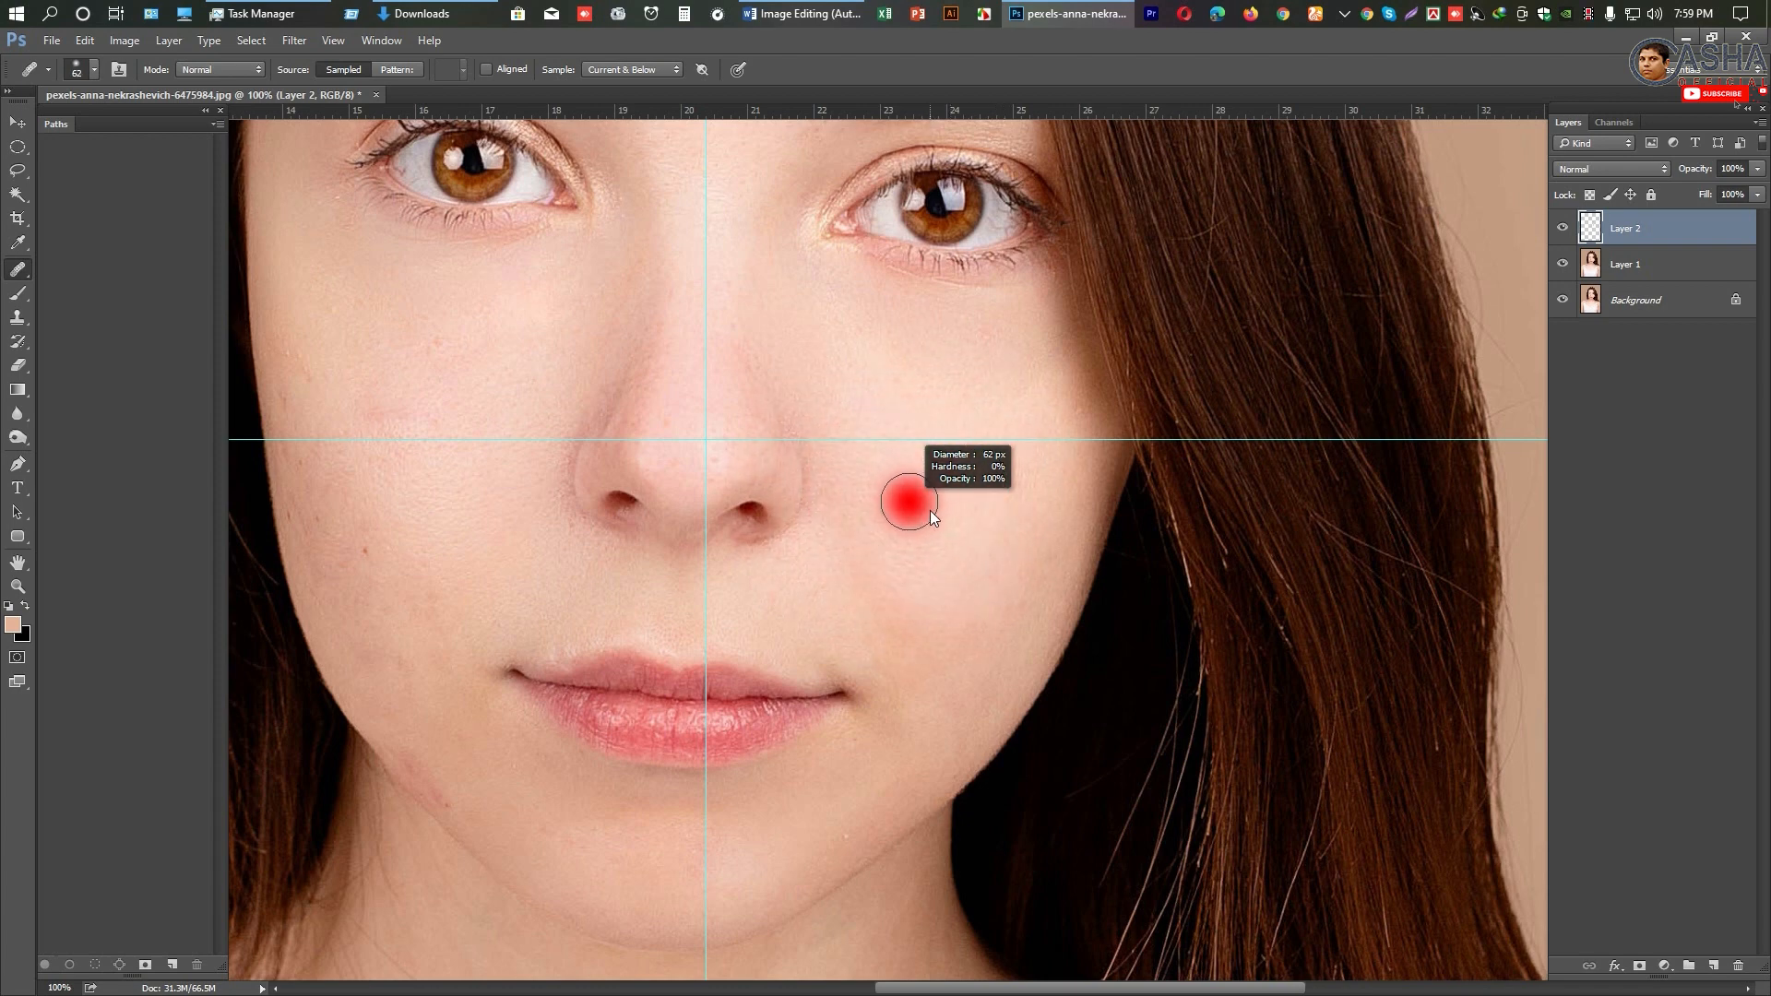
{"action": "mouse_move", "coordinate": [930, 511]}
{"action": "left_mouse_down"}
{"action": "mouse_move", "coordinate": [1003, 517]}
{"action": "mouse_move", "coordinate": [921, 517]}
{"action": "left_mouse_up"}
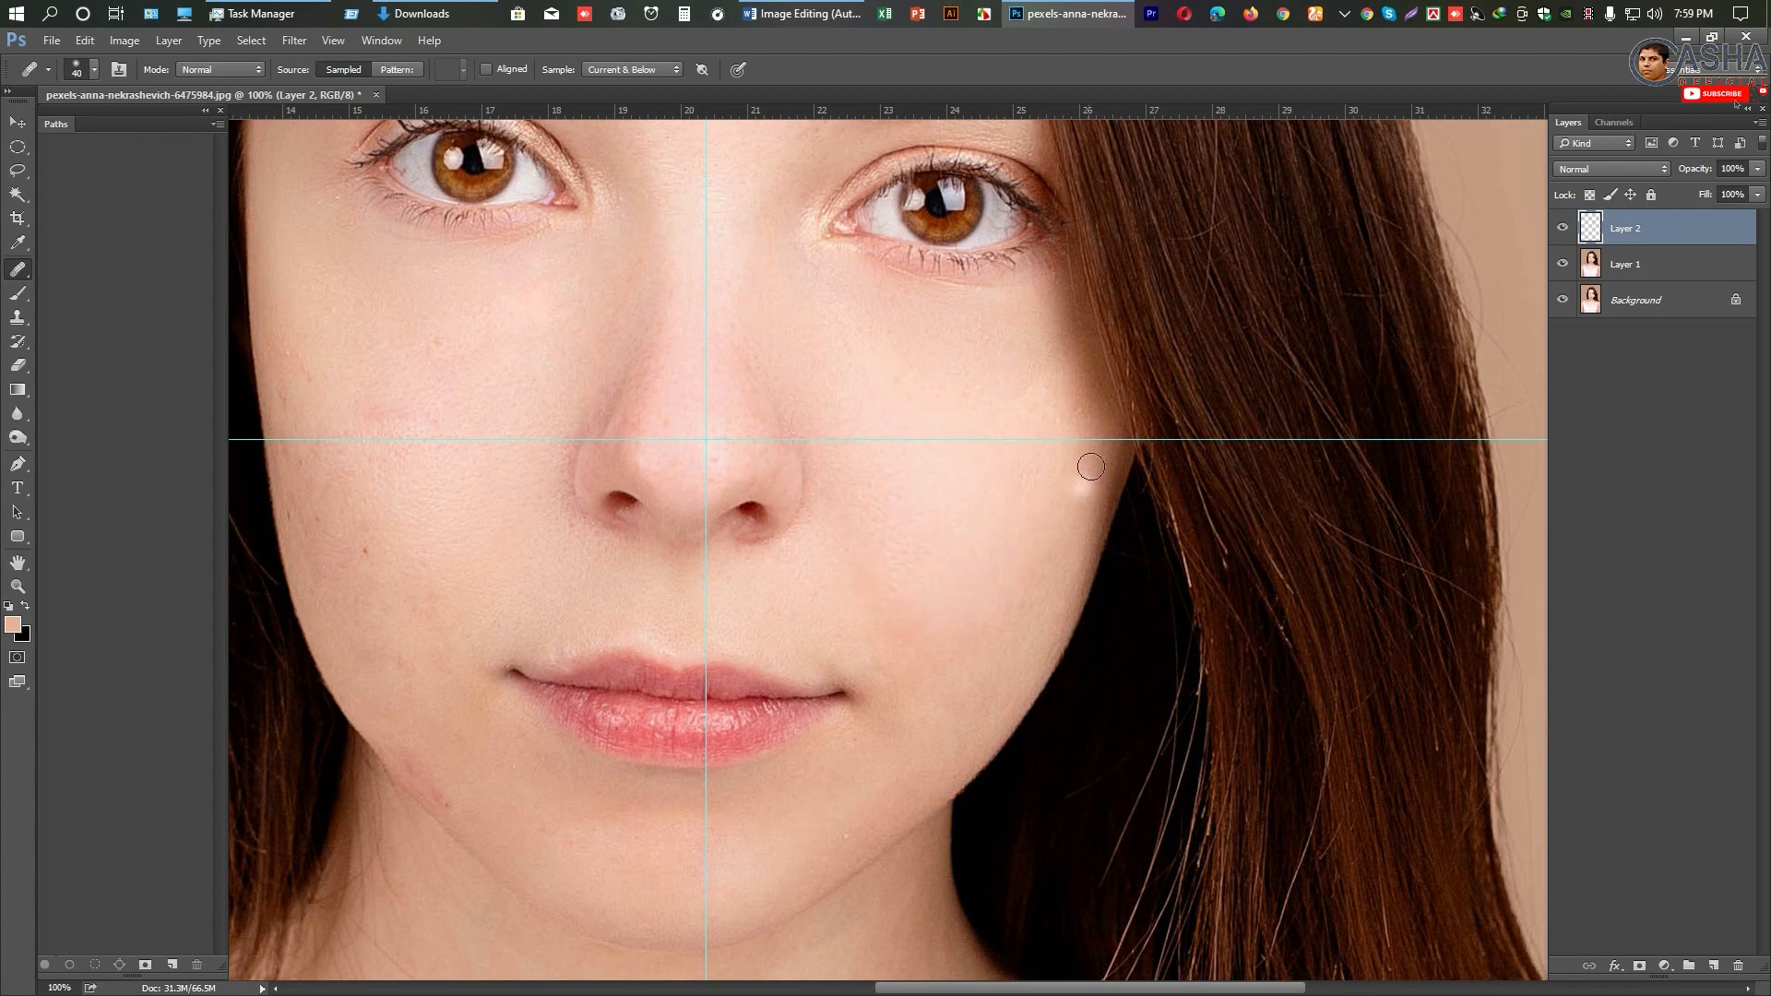
Step: Heal the uneven skin on the outer image-right cheek and reduce the Healing Brush size to 28 px
{"action": "scroll", "coordinate": [981, 588], "scroll_direction": "up", "scroll_amount": 4}
{"action": "mouse_move", "coordinate": [980, 588]}
{"action": "left_mouse_down"}
{"action": "mouse_move", "coordinate": [922, 512]}
{"action": "mouse_move", "coordinate": [950, 556]}
{"action": "left_mouse_up"}
{"action": "scroll", "coordinate": [923, 514], "scroll_direction": "down", "scroll_amount": 4}
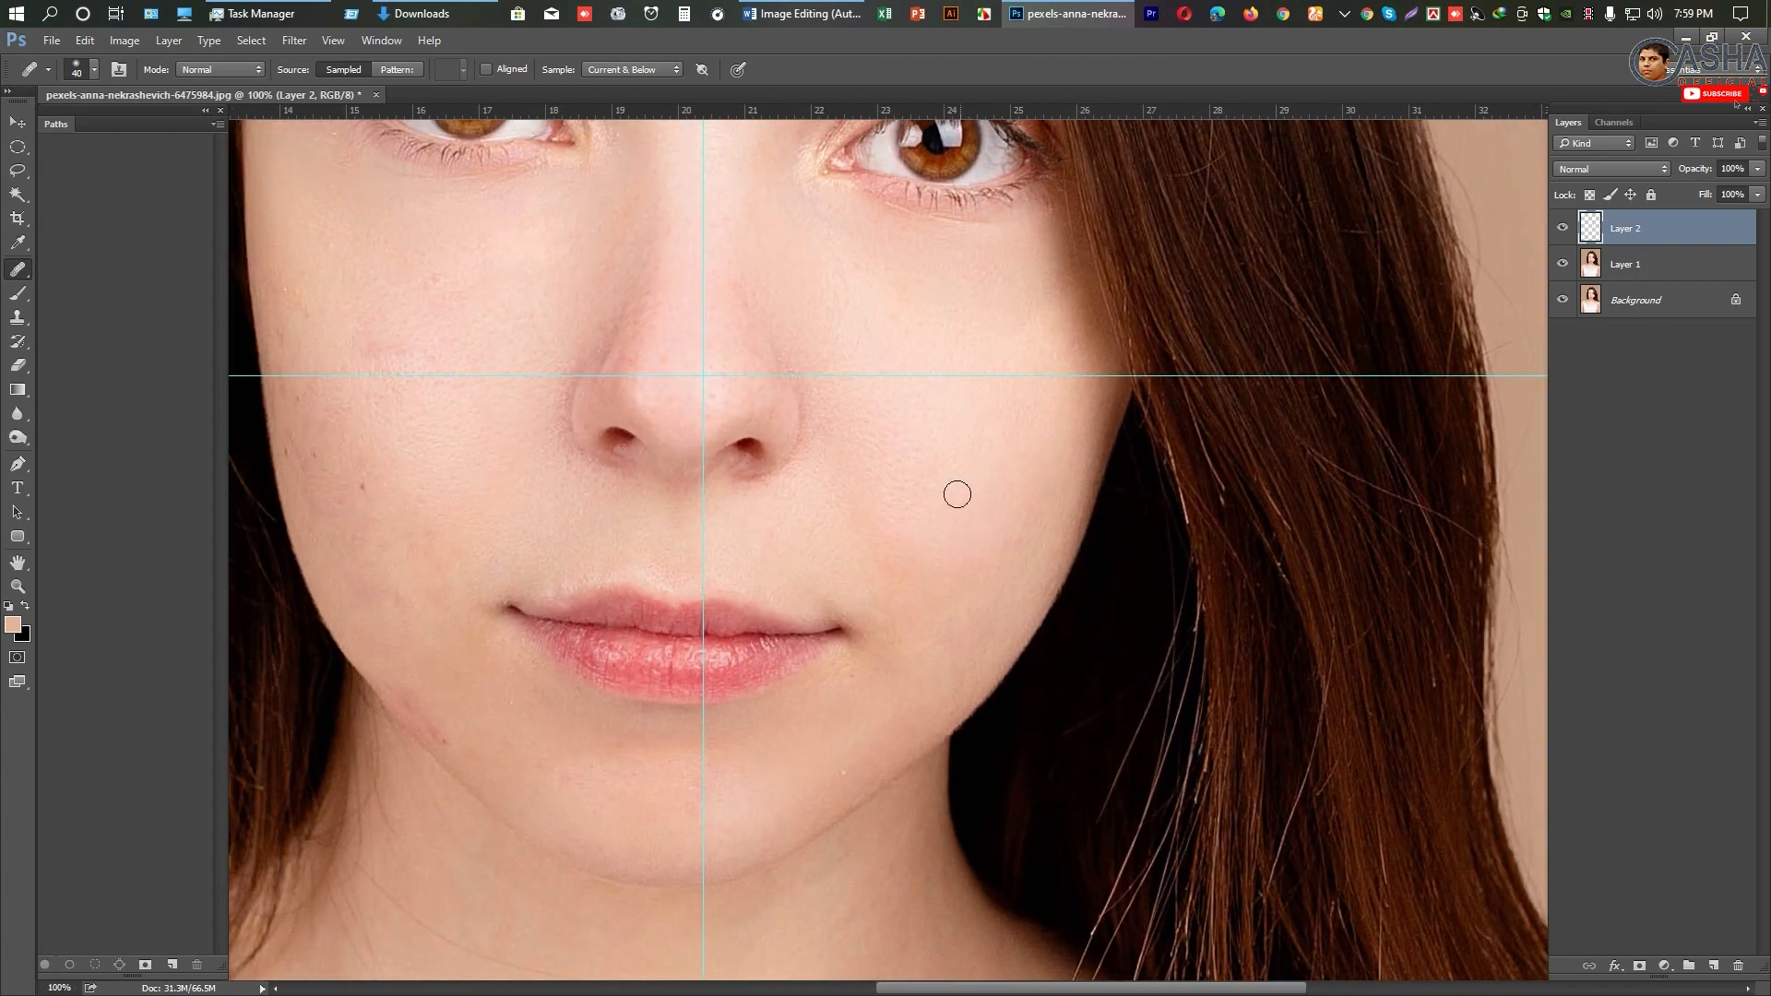
{"action": "left_click_drag", "start_coordinate": [957, 494], "coordinate": [952, 499]}
{"action": "scroll", "coordinate": [969, 637], "scroll_direction": "down", "scroll_amount": 2}
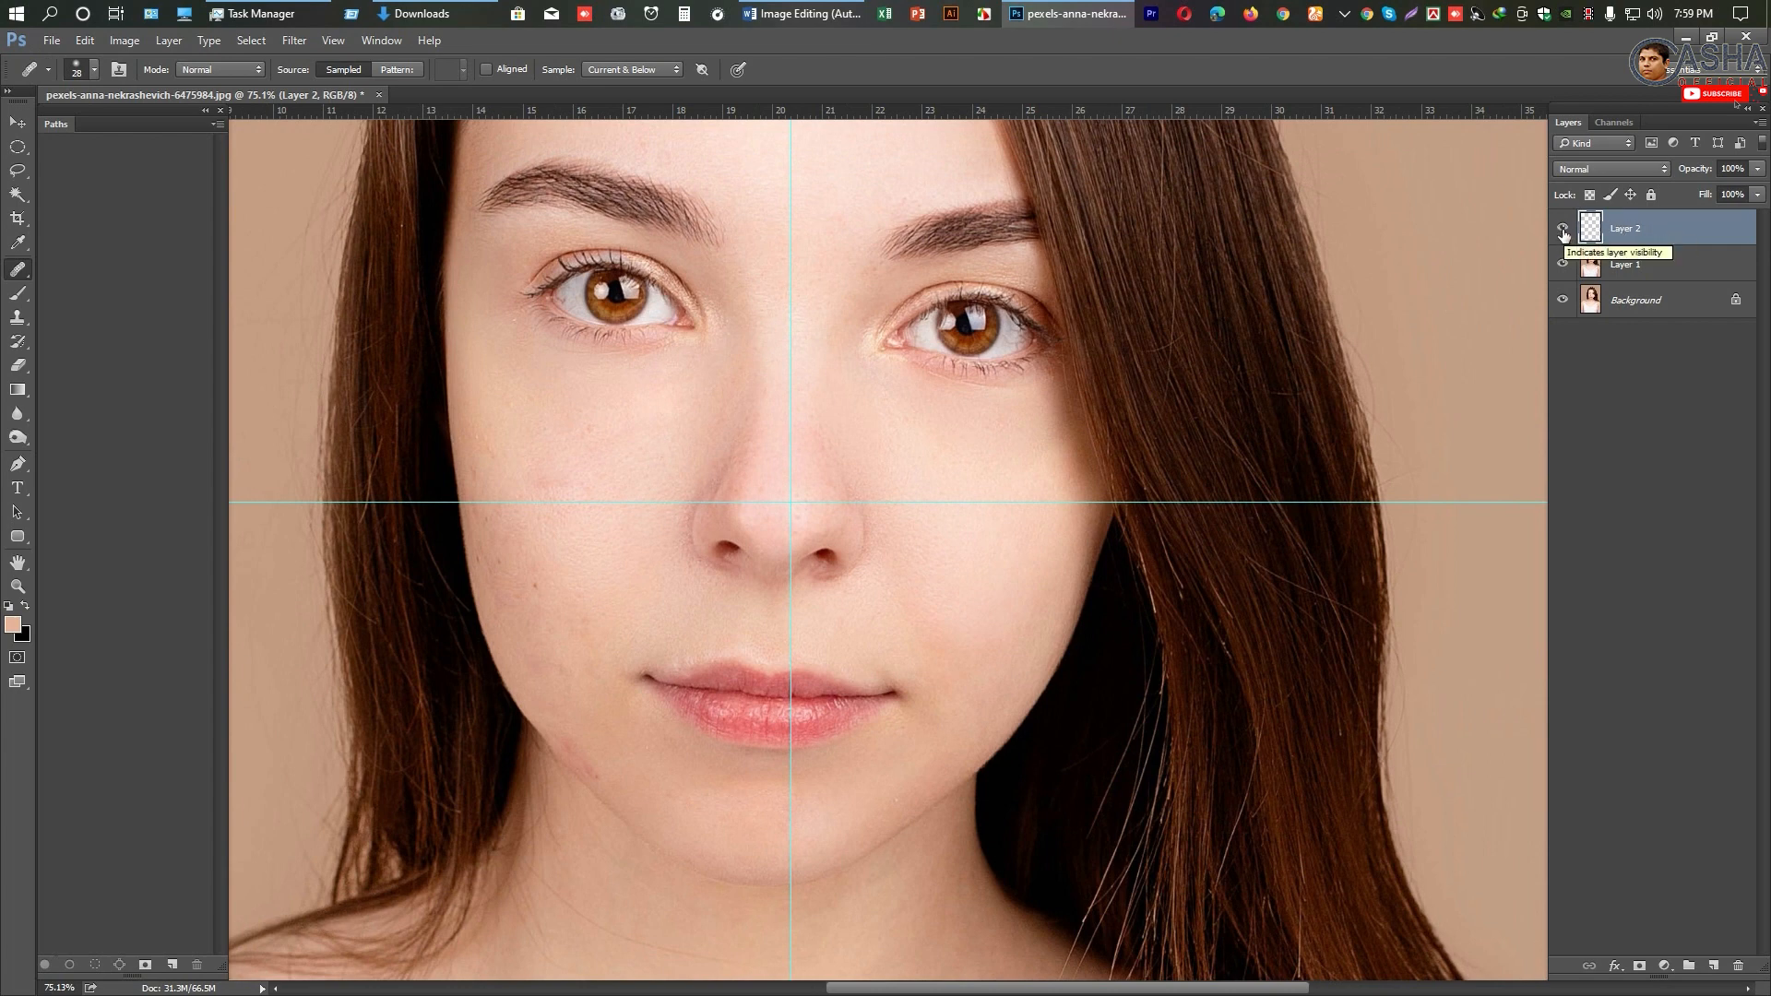
Step: Hide and show Layer 2 repeatedly to compare the image-right cheek before and after healing
{"action": "left_click", "coordinate": [1562, 230]}
{"action": "left_click", "coordinate": [1563, 230]}
{"action": "left_click", "coordinate": [1563, 230]}
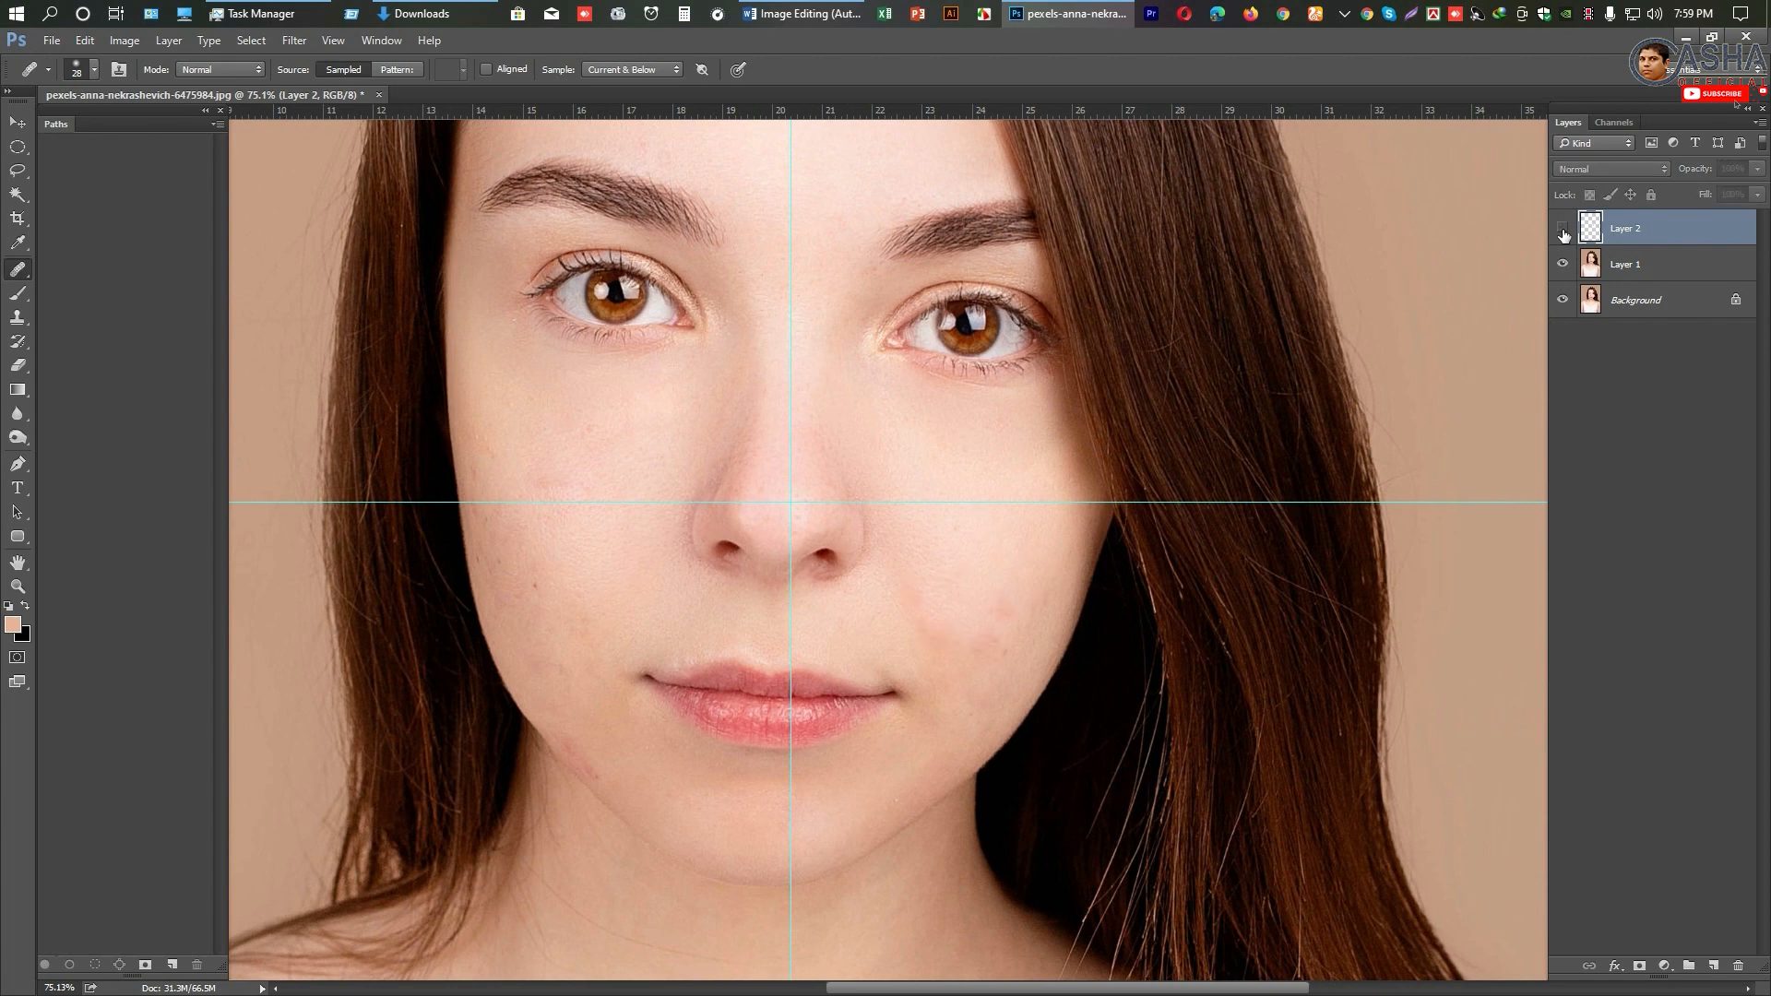
{"action": "left_click", "coordinate": [1563, 230]}
{"action": "left_click", "coordinate": [1563, 229]}
{"action": "left_click", "coordinate": [1563, 229]}
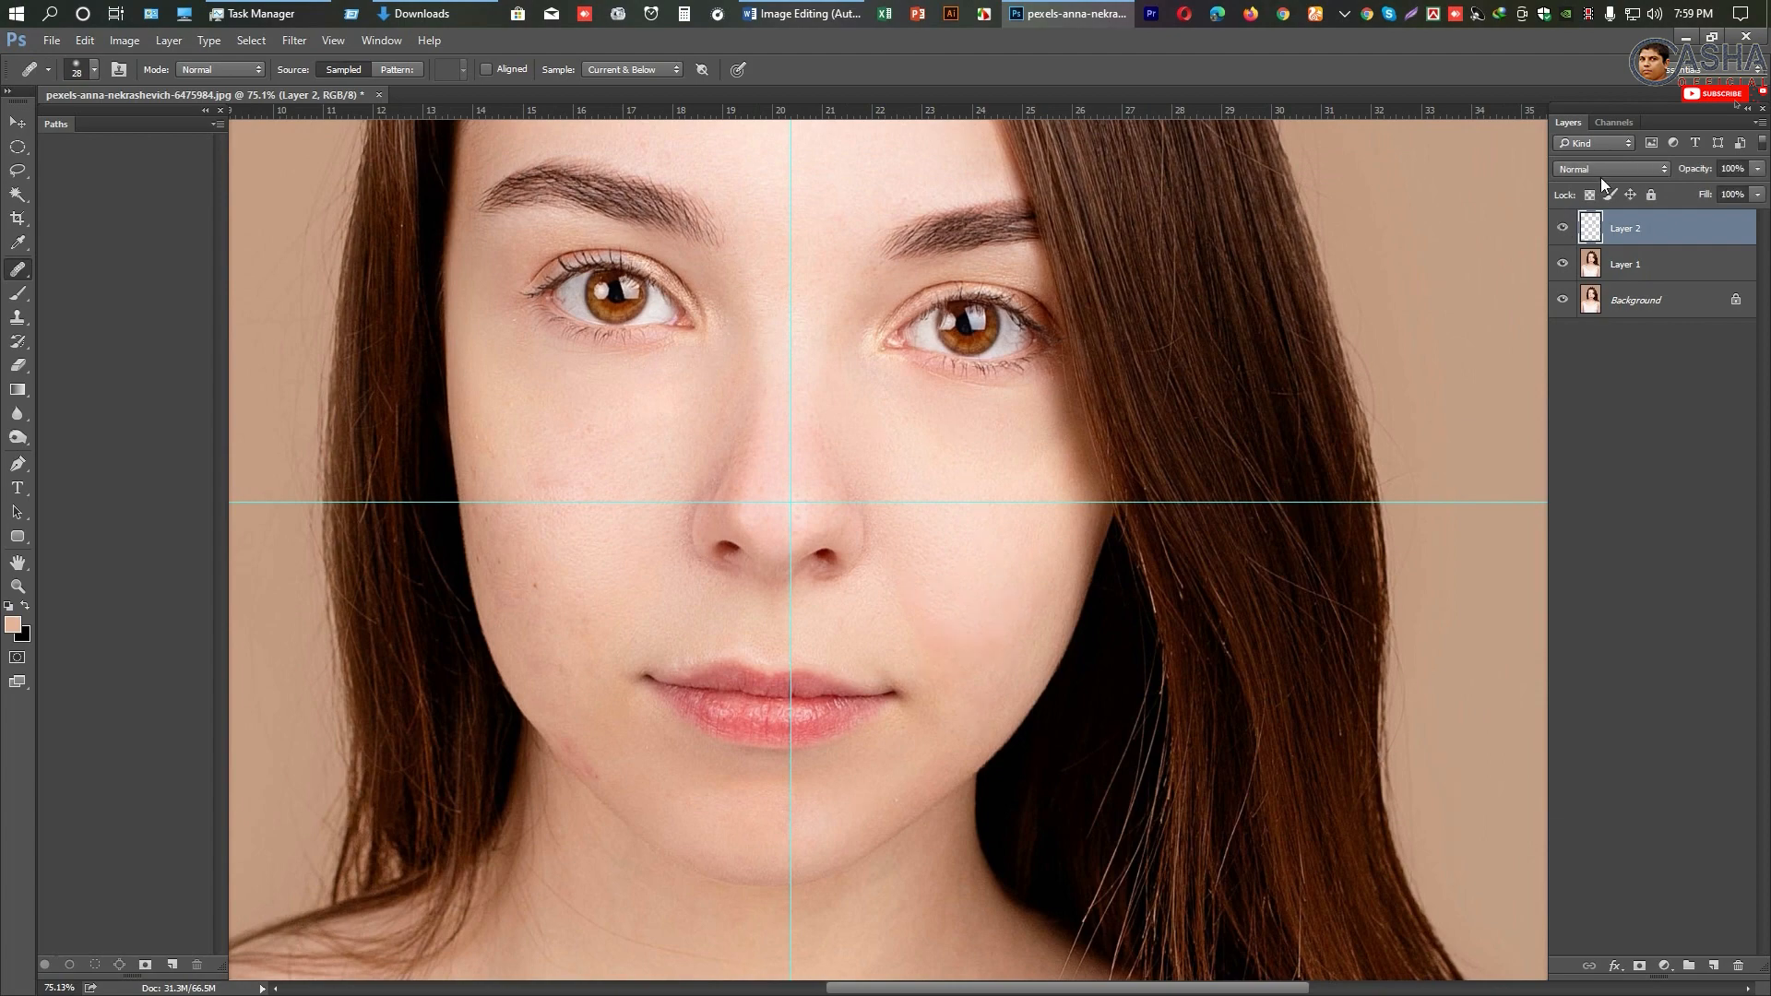
Step: Add a new empty layer above Layer 2 for retouching the image-left side of the face
{"action": "scroll", "coordinate": [1048, 623], "scroll_direction": "down", "scroll_amount": 2}
{"action": "scroll", "coordinate": [885, 599], "scroll_direction": "up", "scroll_amount": 2}
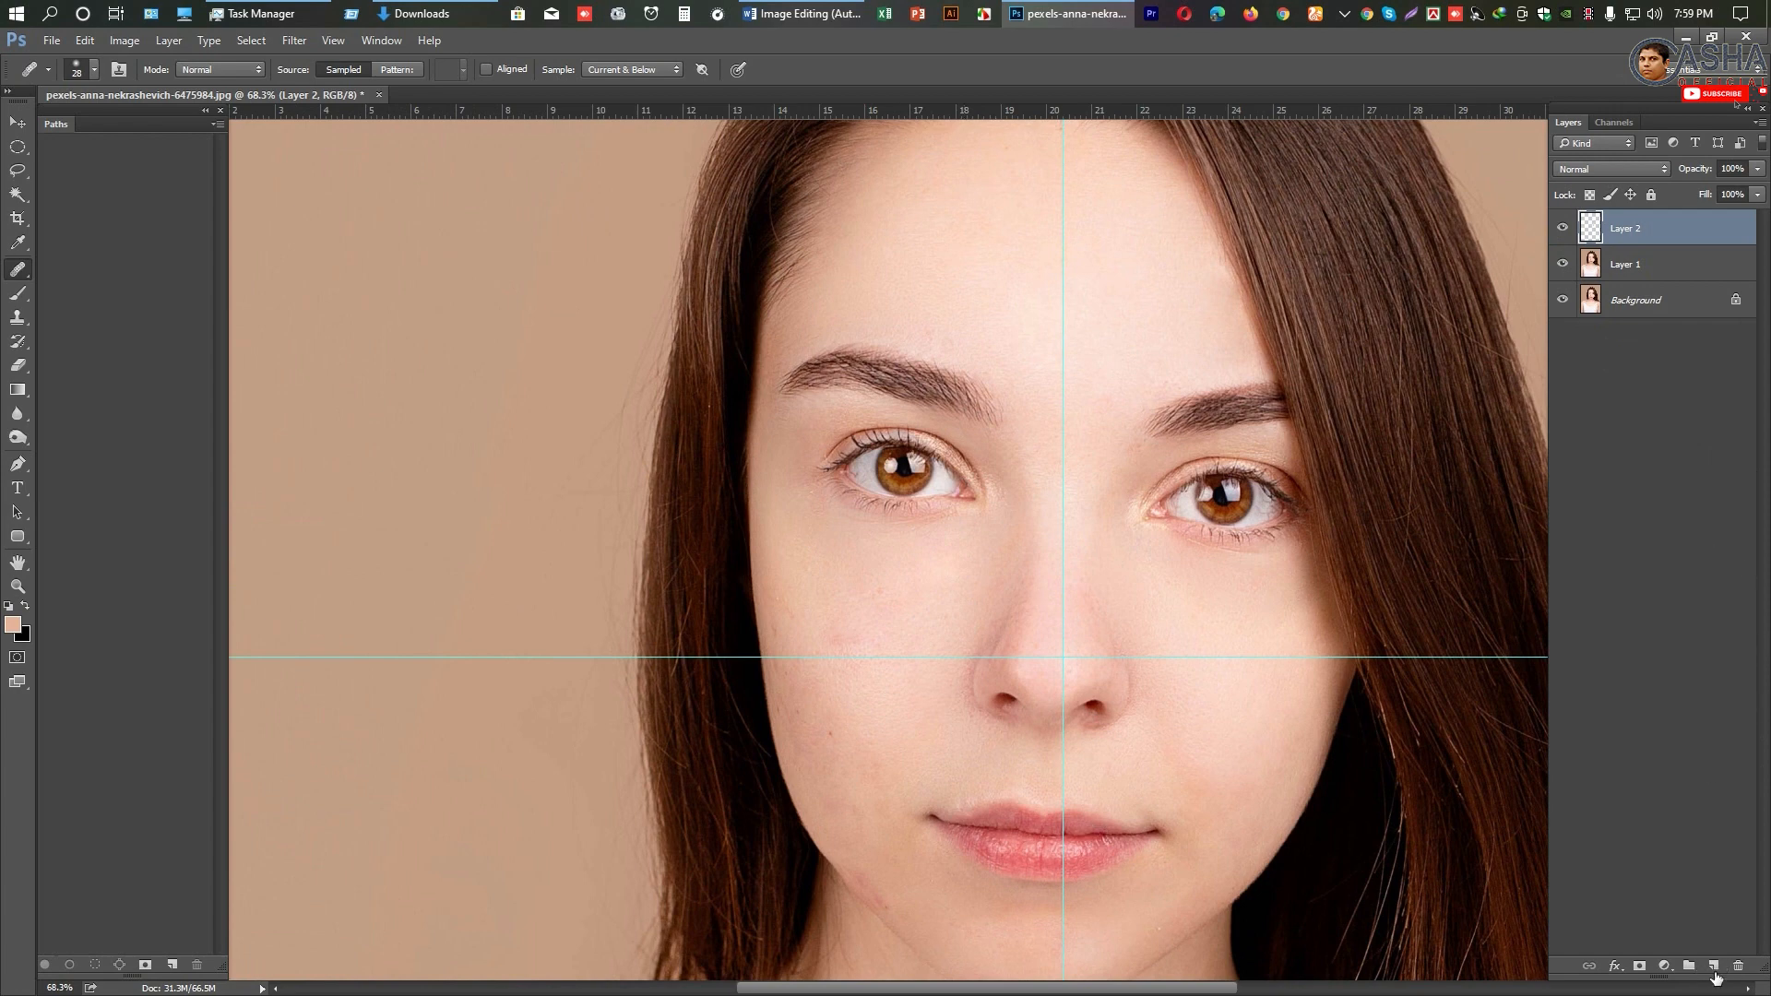
{"action": "left_click", "coordinate": [1714, 966]}
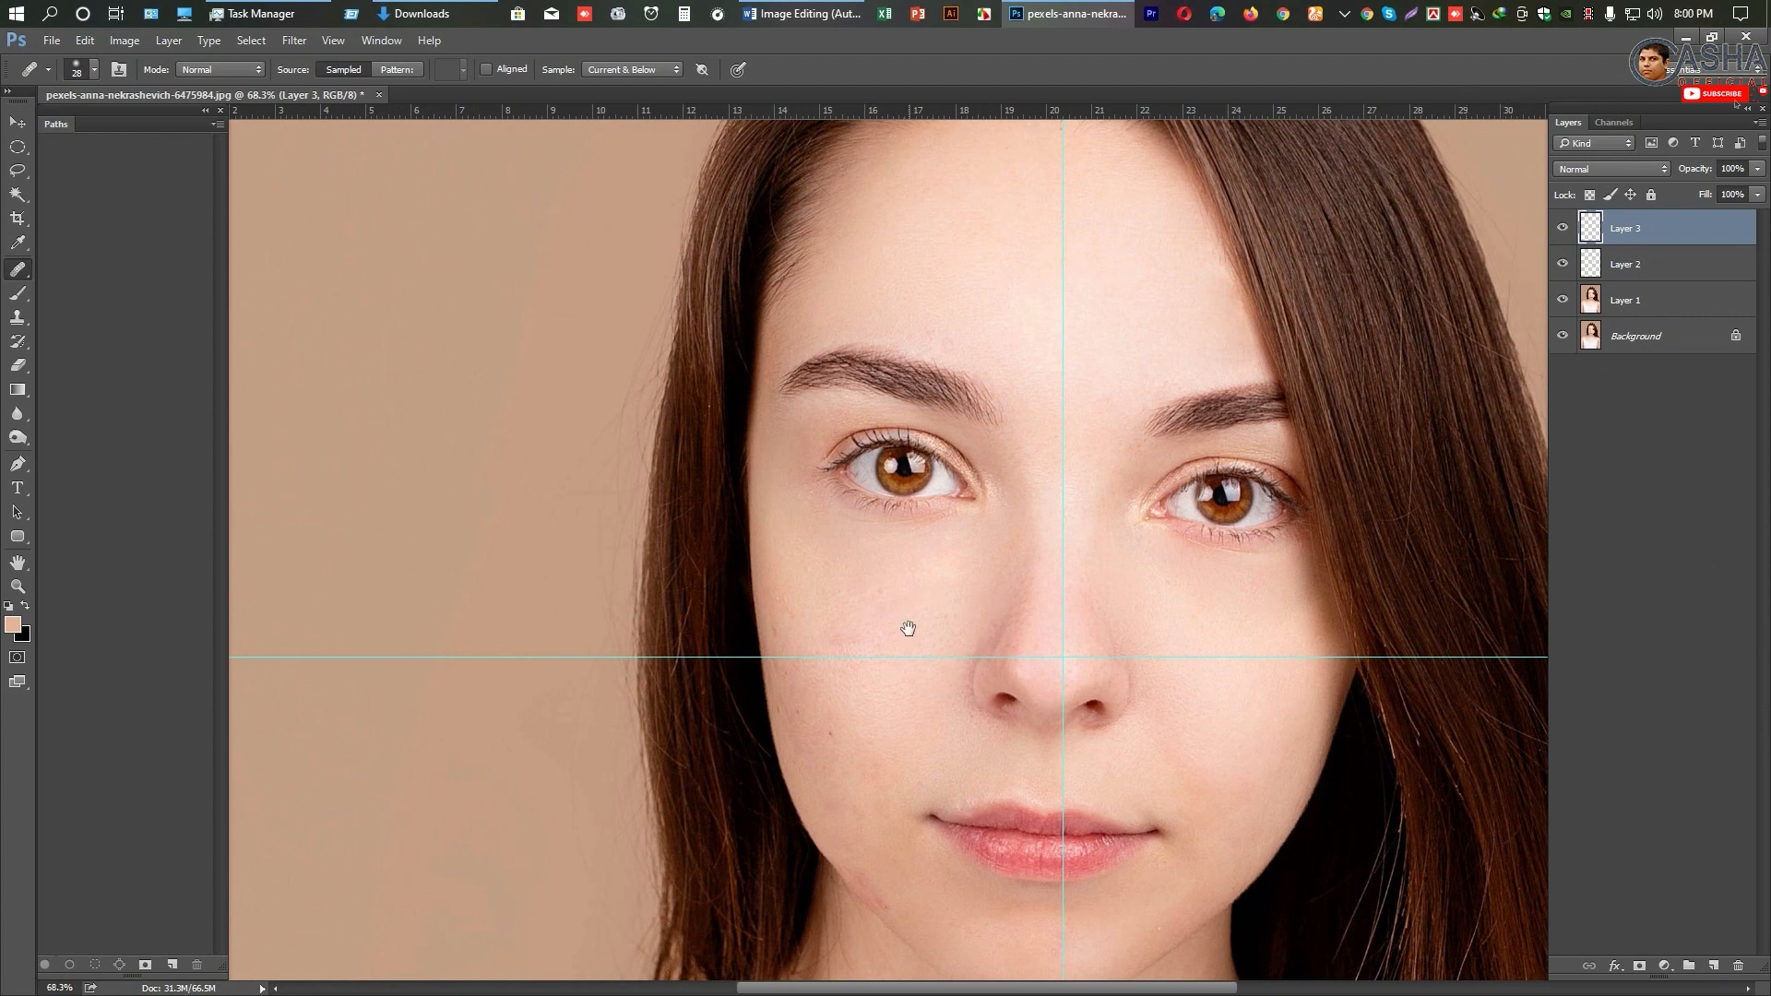
Step: Touch up the skin along the outer edge of the image-left cheek with the Healing Brush
{"action": "scroll", "coordinate": [904, 629], "scroll_direction": "down", "scroll_amount": 1}
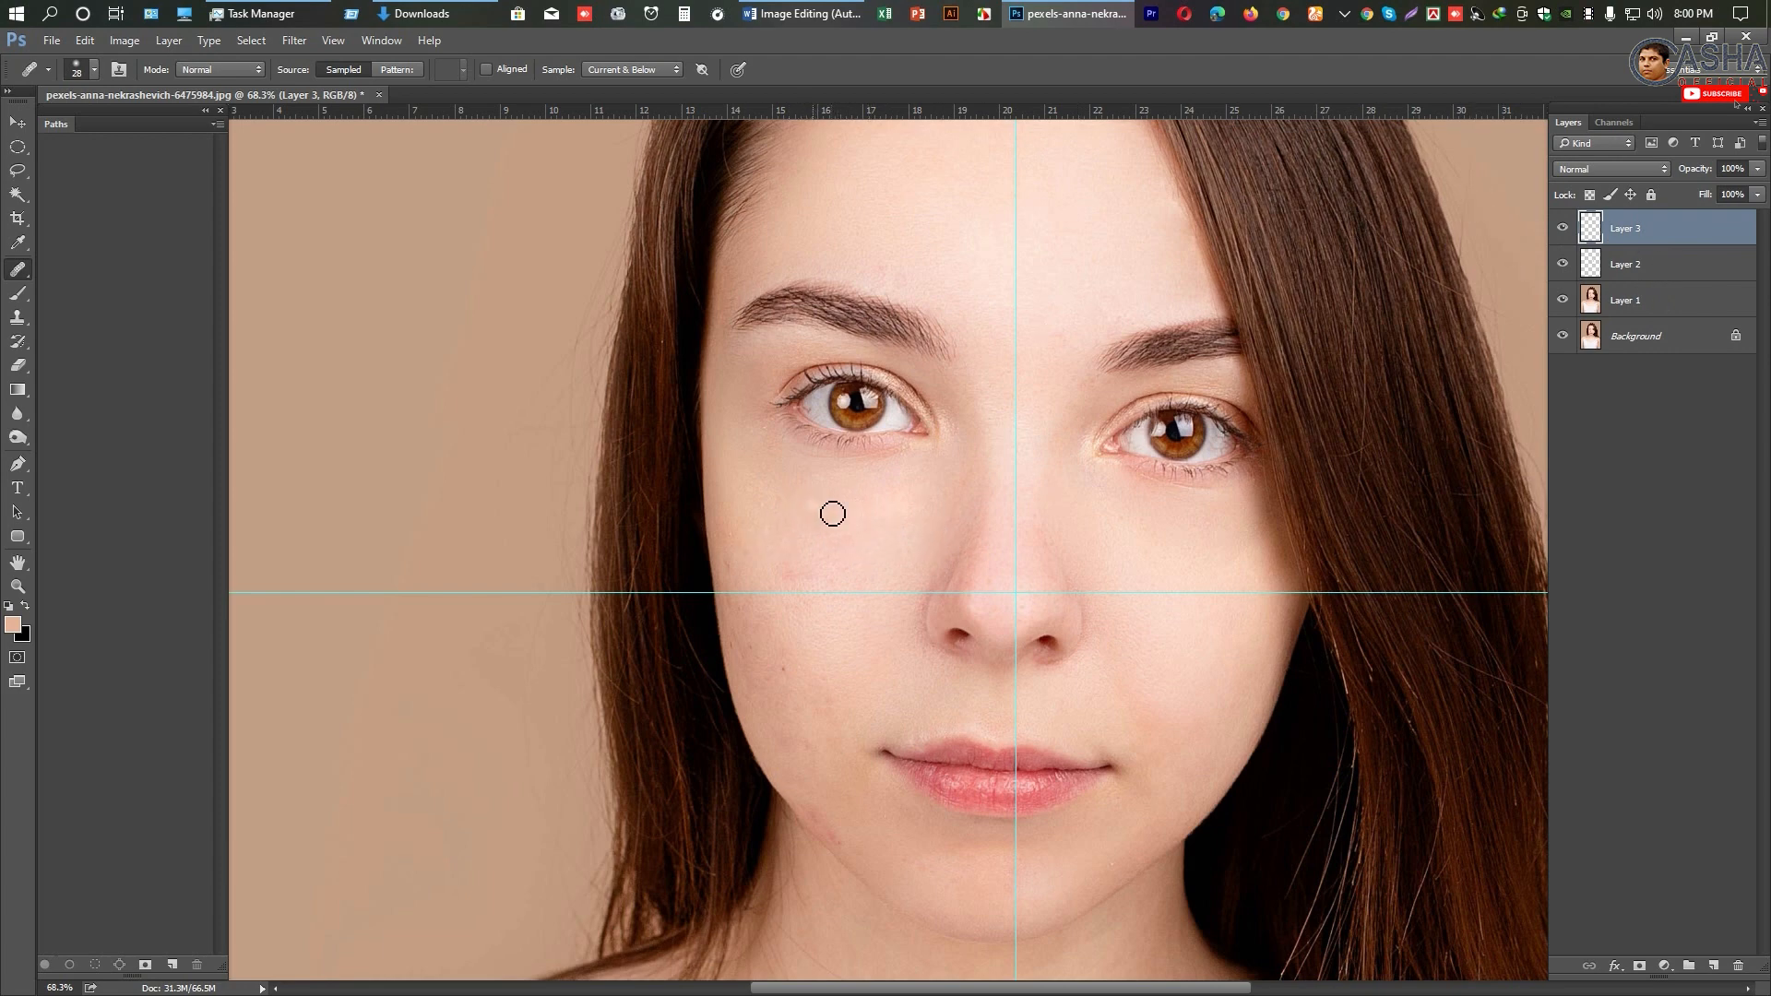
{"action": "scroll", "coordinate": [765, 545], "scroll_direction": "up", "scroll_amount": 1}
{"action": "left_click", "coordinate": [779, 544]}
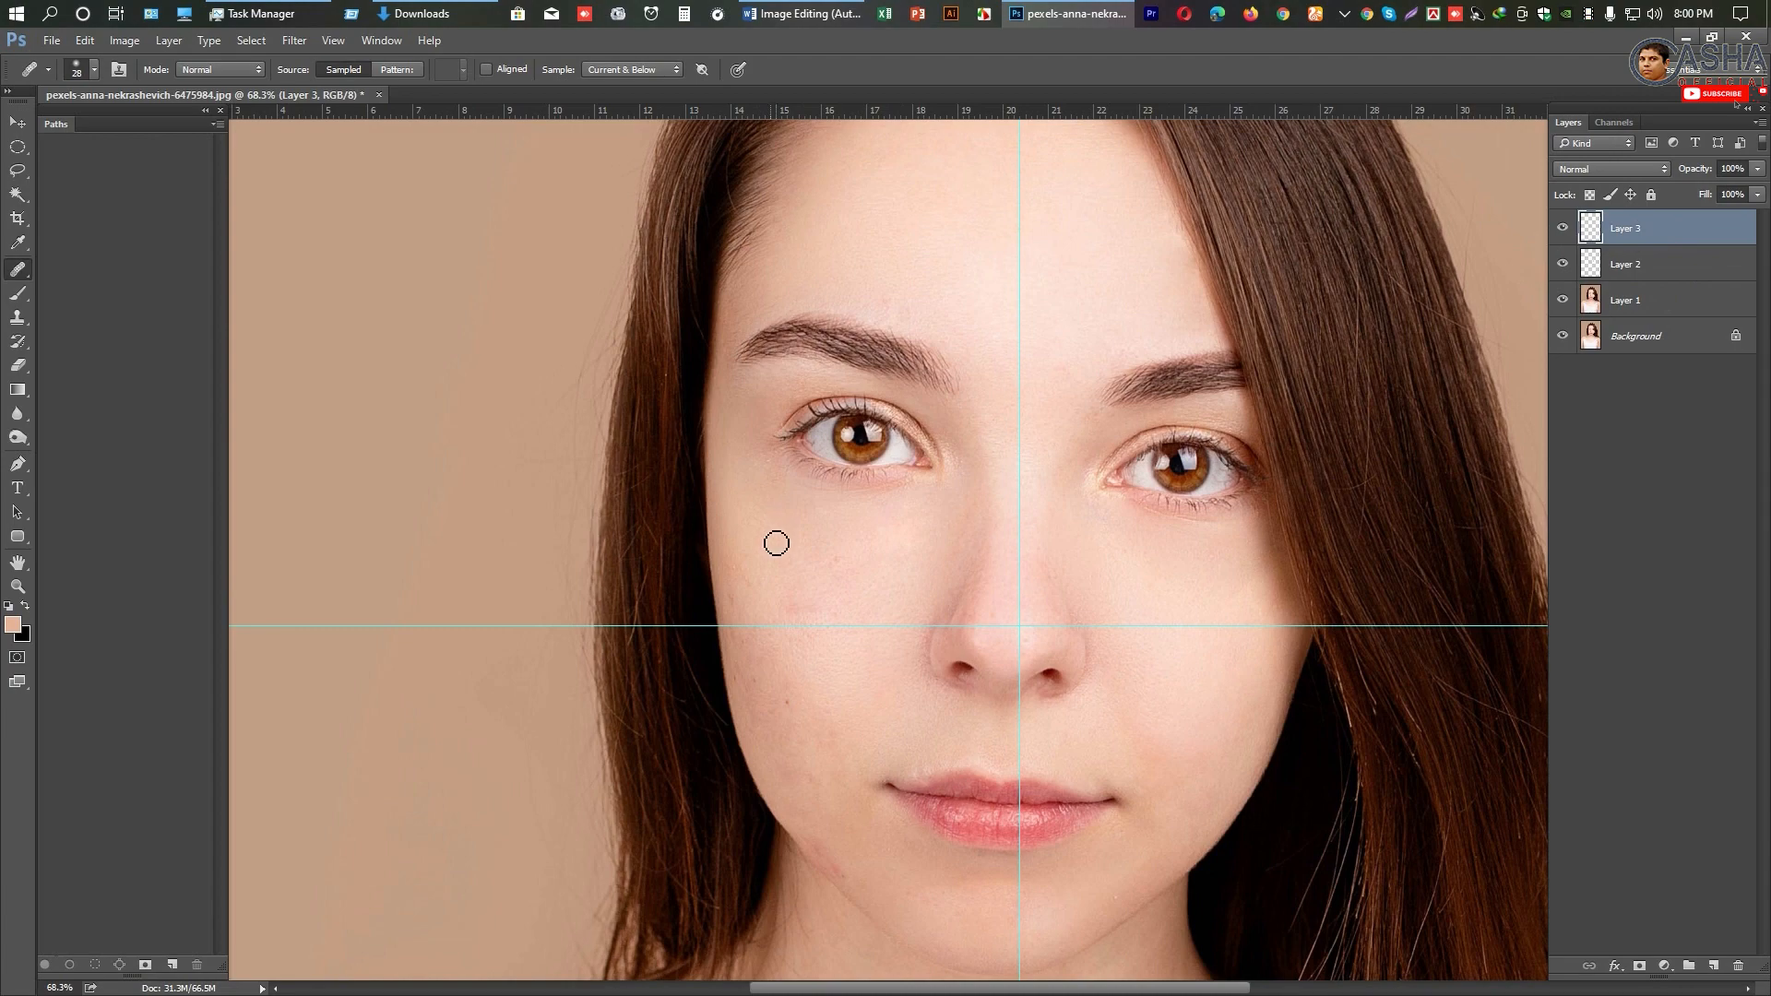
{"action": "left_click_drag", "start_coordinate": [789, 541], "coordinate": [750, 476]}
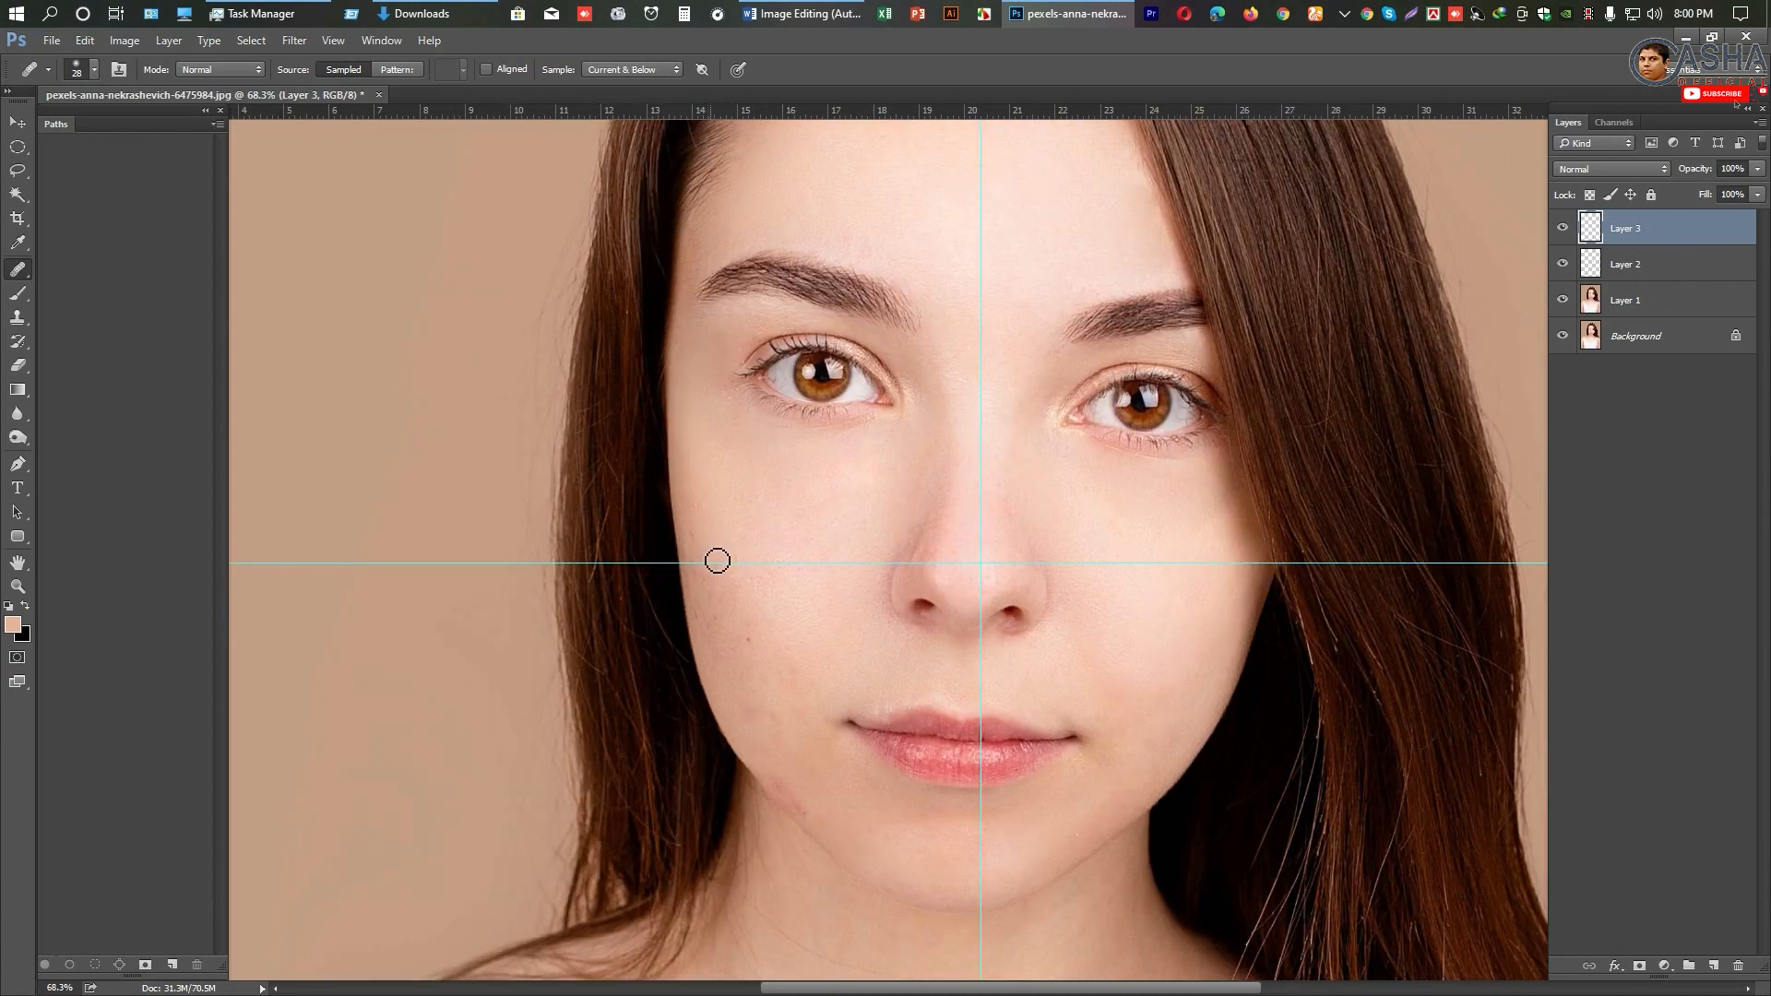
{"action": "scroll", "coordinate": [697, 538], "scroll_direction": "up", "scroll_amount": 6}
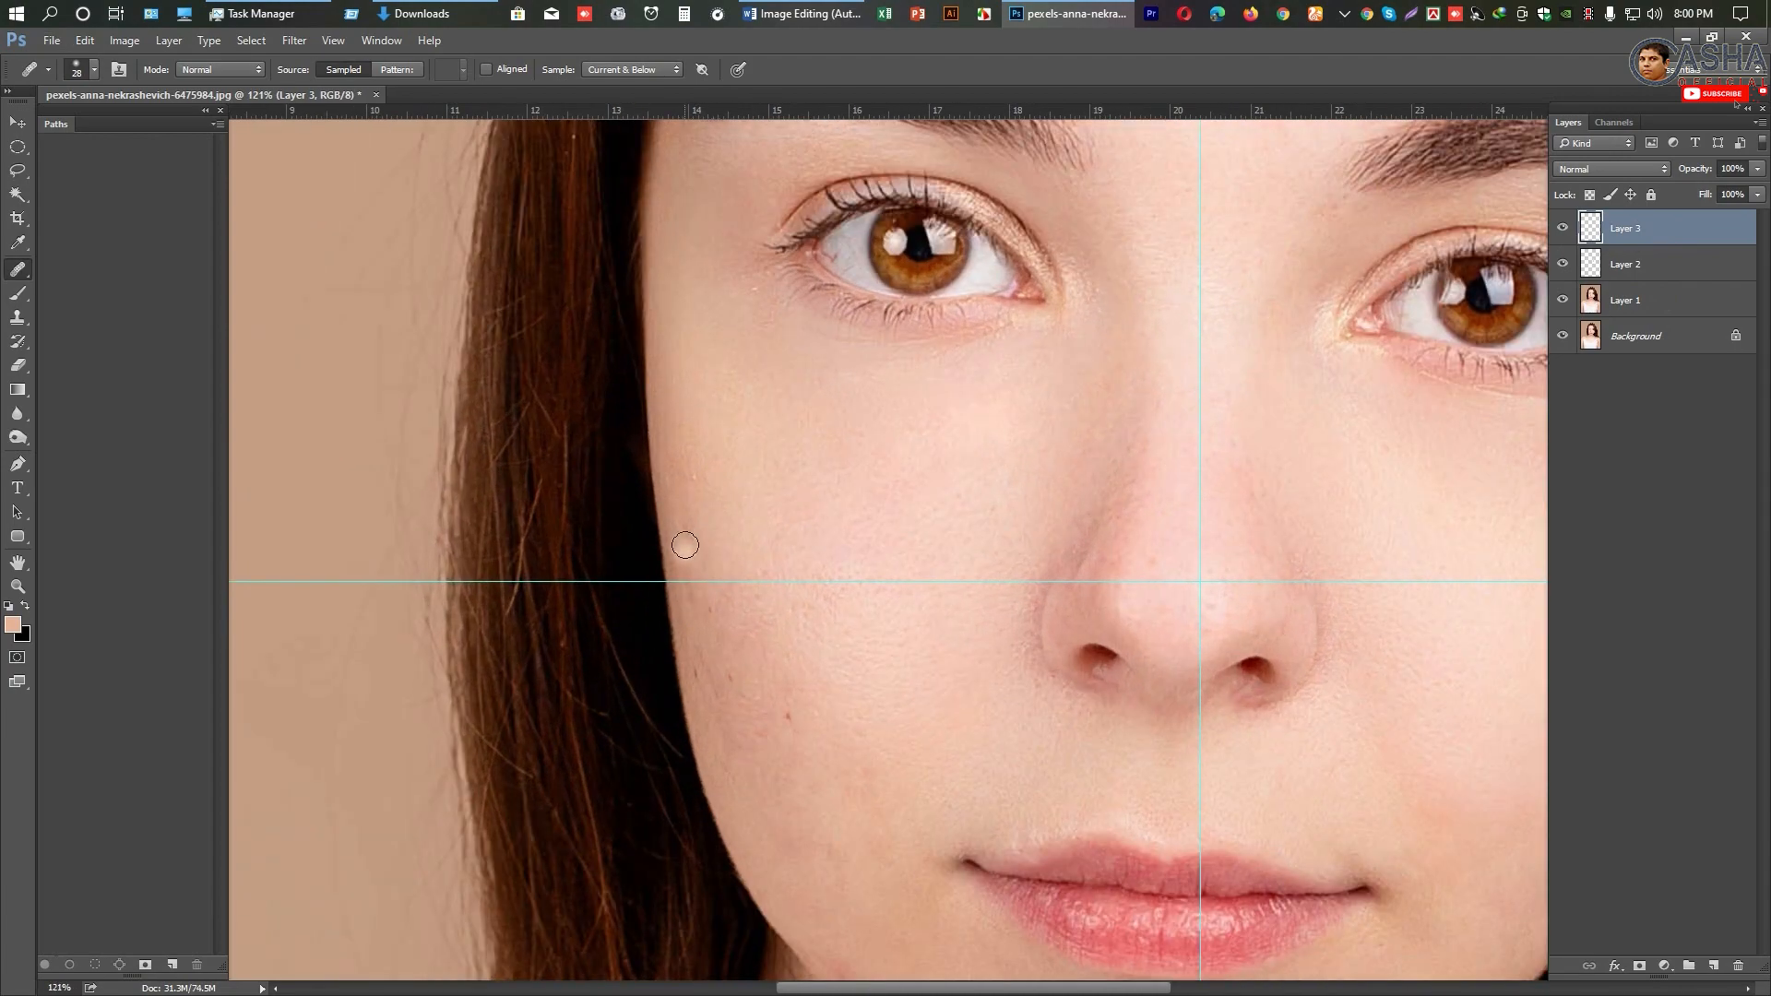
{"action": "left_click", "coordinate": [665, 444]}
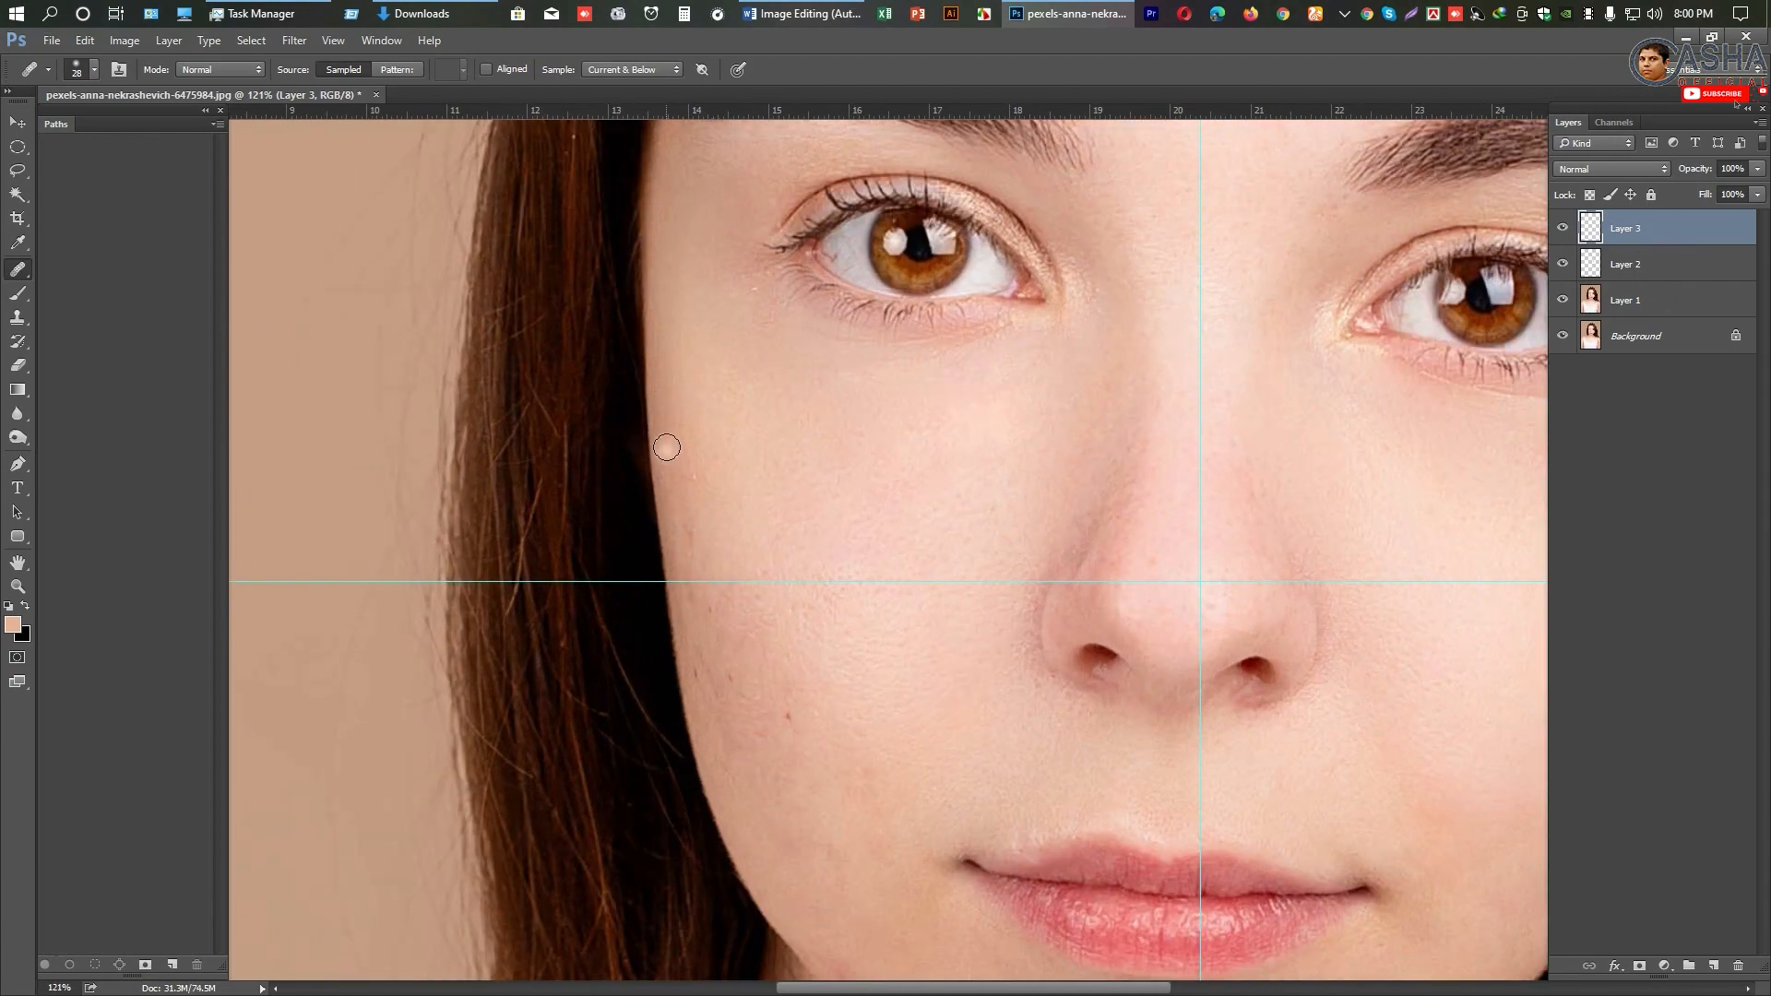
{"action": "left_click", "coordinate": [667, 565]}
Step: Clone nearby clean skin along the hair-side edge of the image-left cheek with the Clone Stamp at 33% opacity
{"action": "left_click_drag", "start_coordinate": [17, 317], "coordinate": [94, 319]}
{"action": "left_click", "coordinate": [125, 317]}
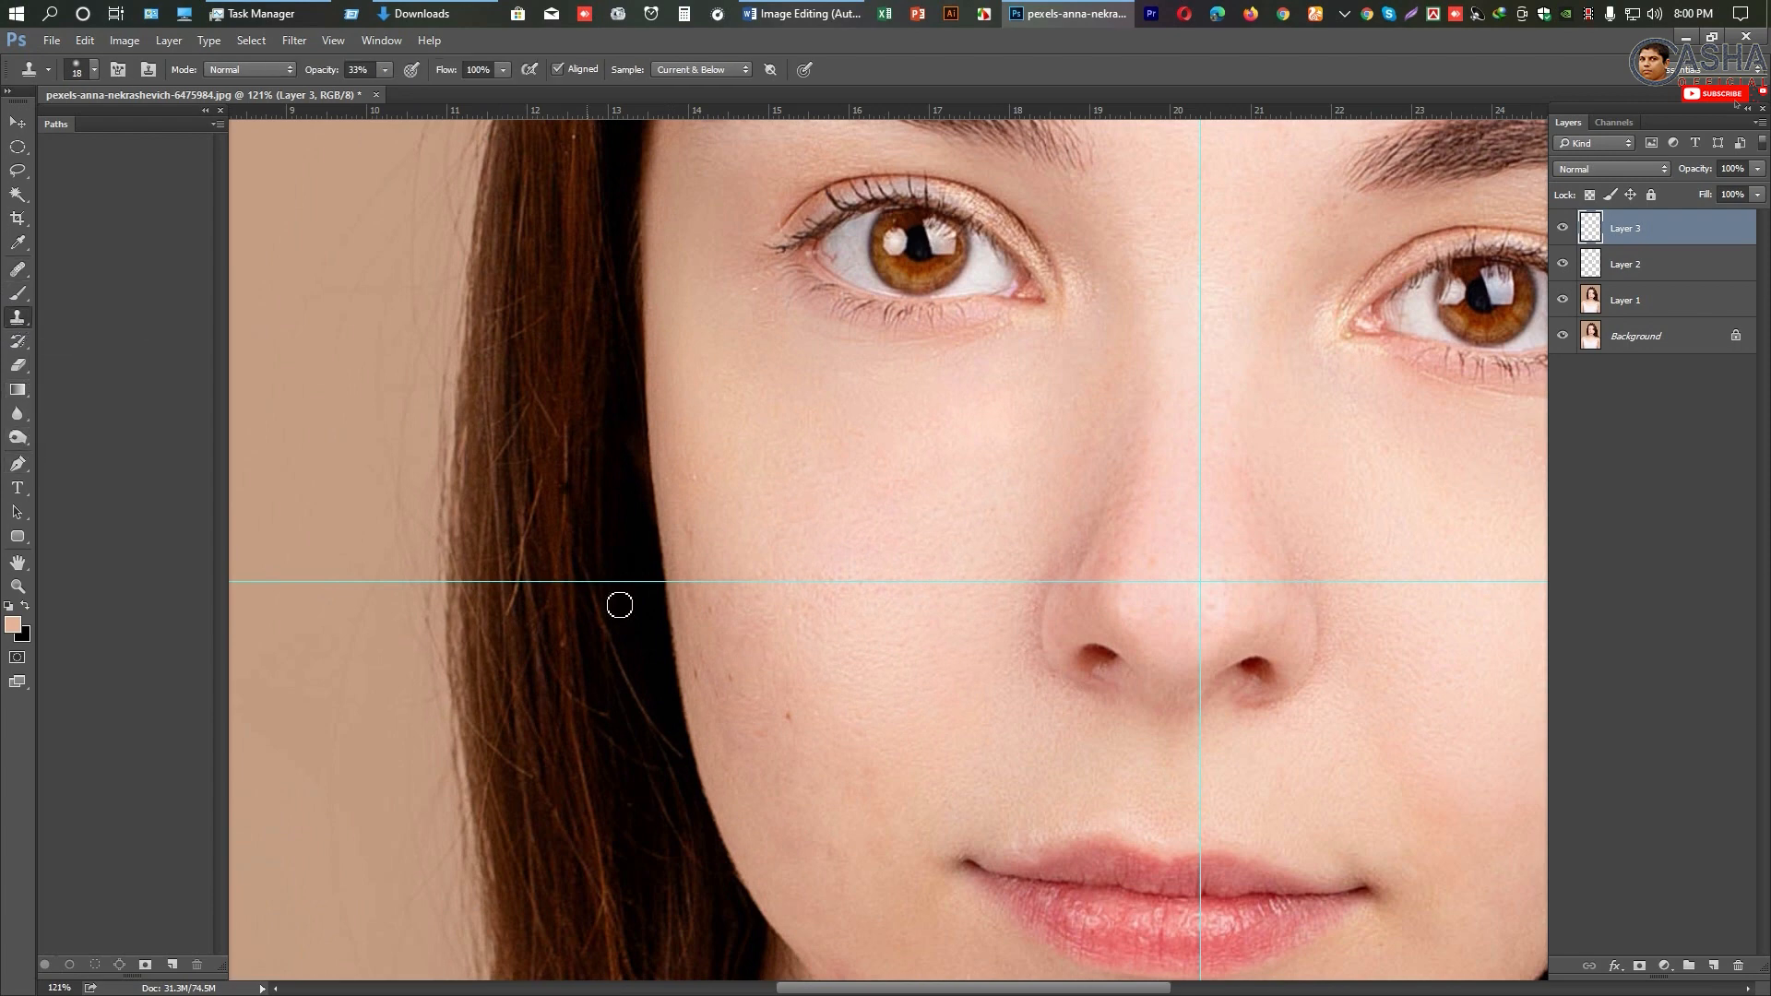
{"action": "left_click", "coordinate": [708, 507], "text": "alt"}
{"action": "left_click", "coordinate": [695, 530]}
{"action": "right_click", "coordinate": [25, 315]}
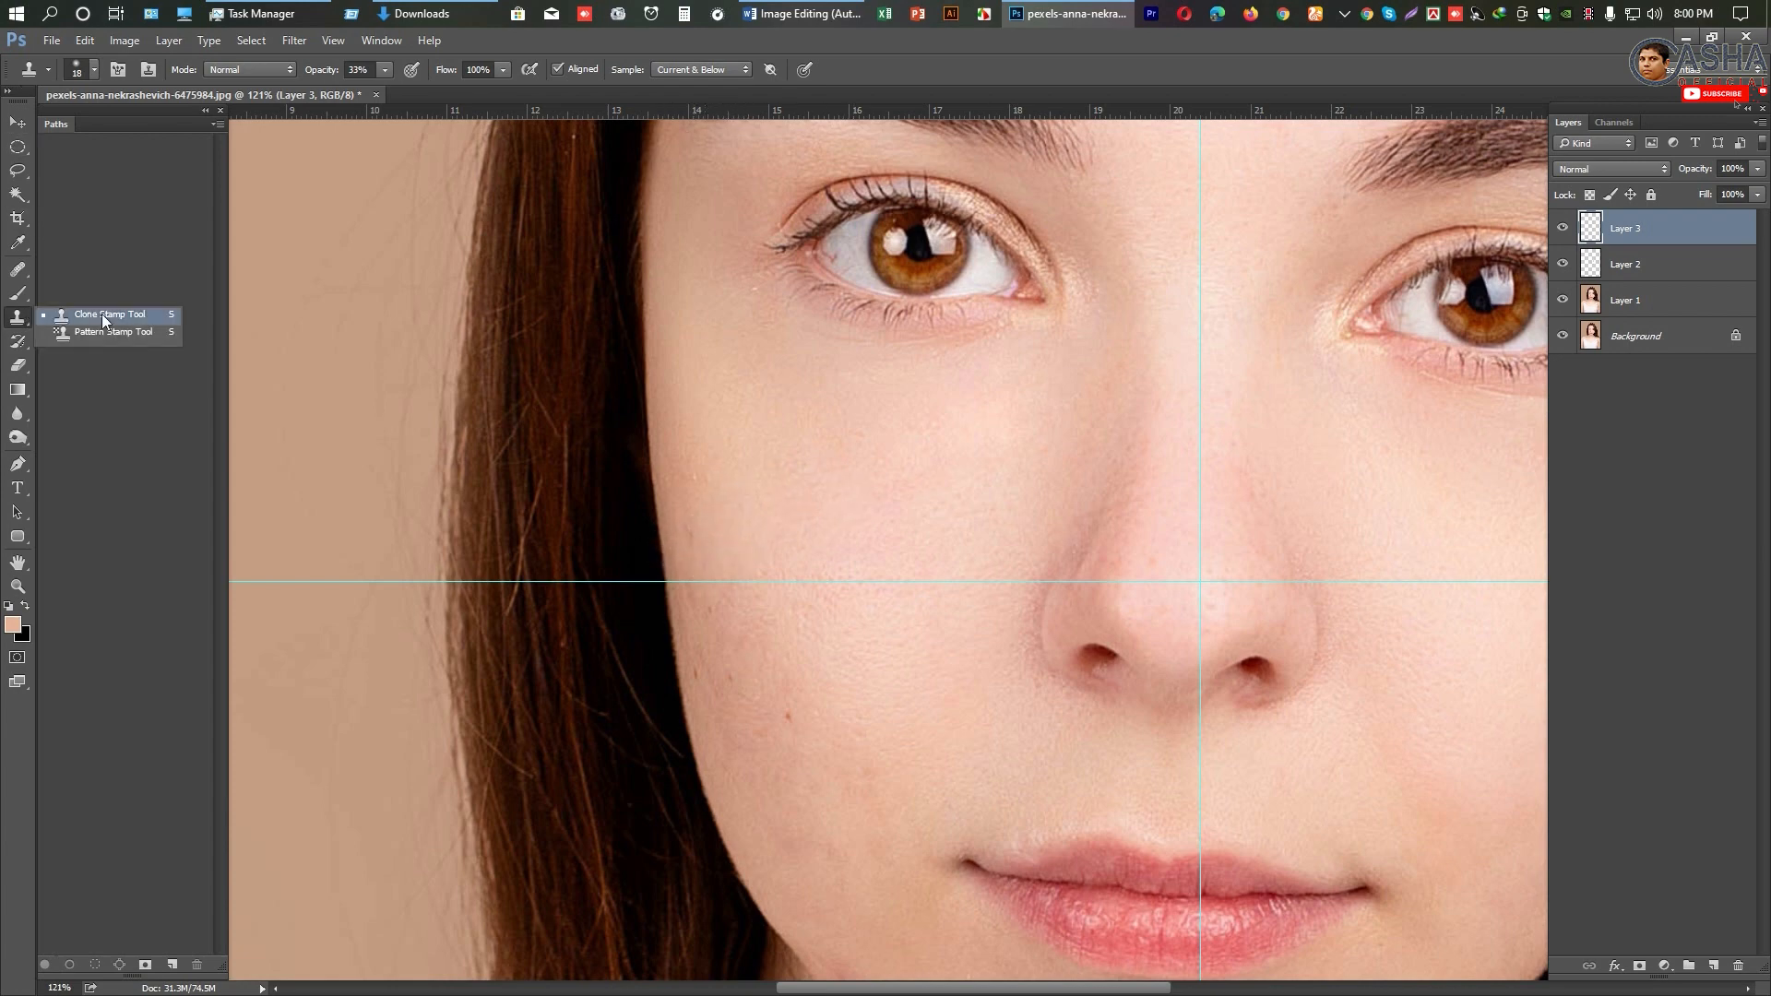
{"action": "left_click", "coordinate": [132, 317]}
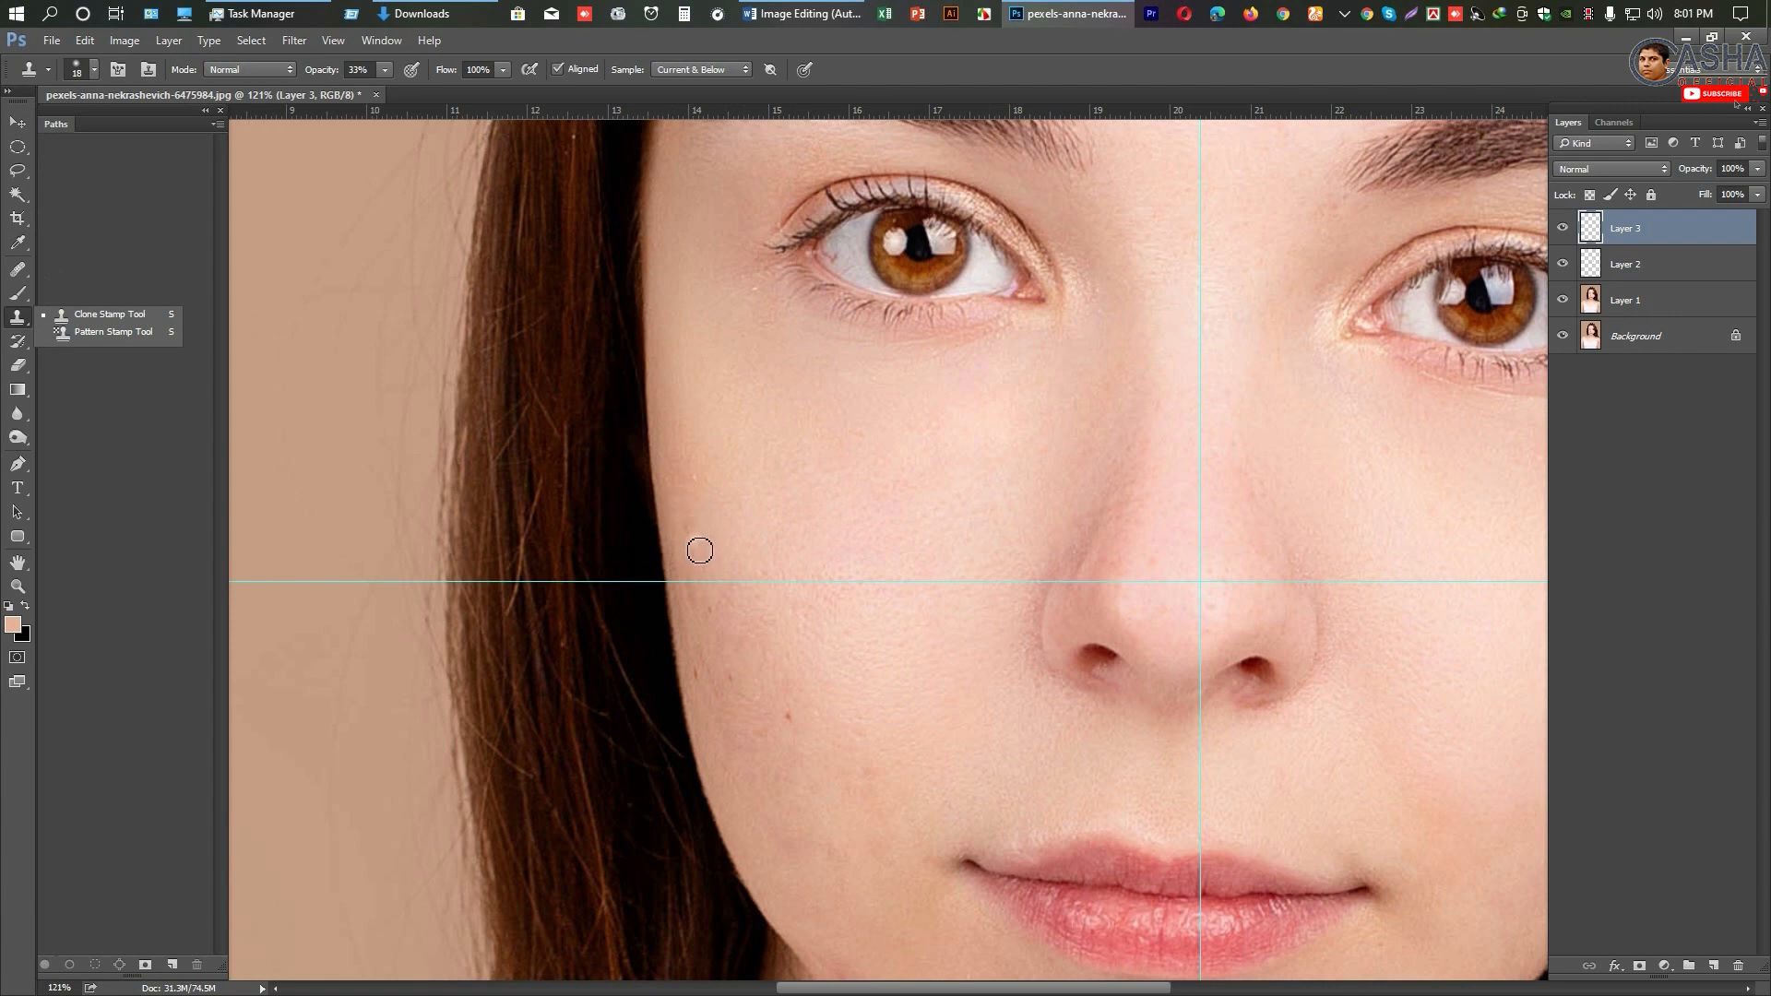
Step: Return to the Healing Brush and touch up the crease beside the image-left side of the nose
{"action": "left_click_drag", "start_coordinate": [1111, 502], "coordinate": [1045, 464]}
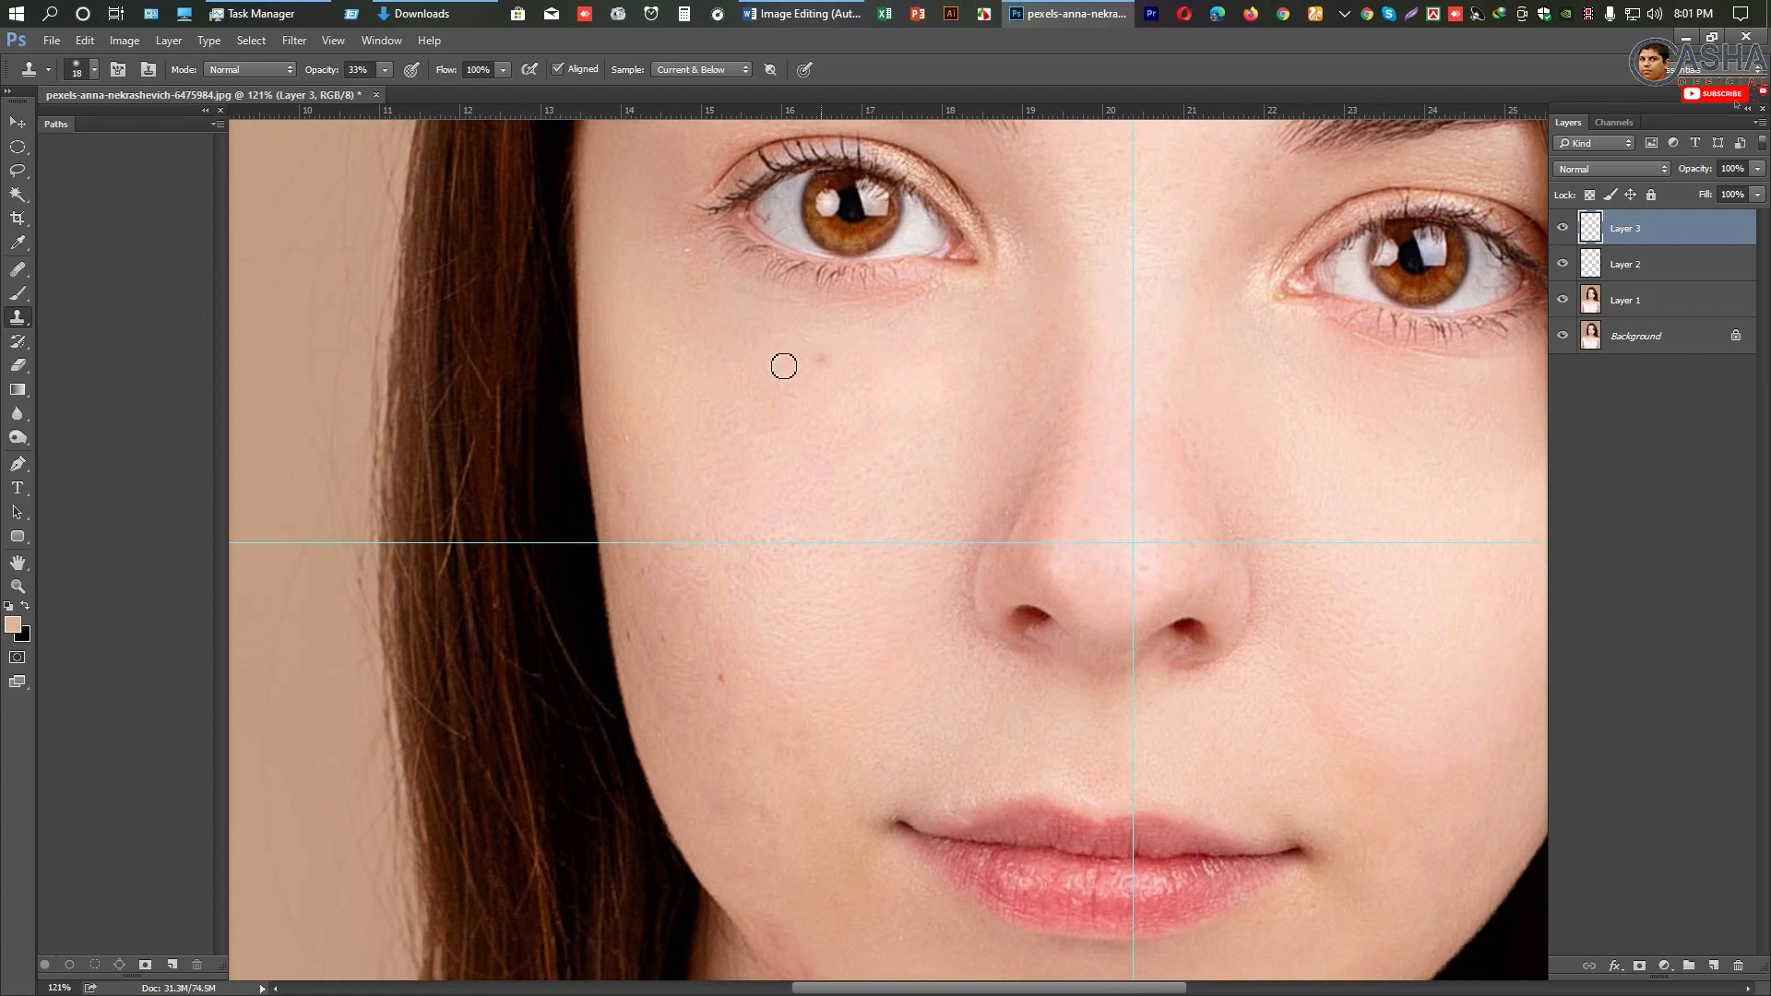
{"action": "key", "text": "j"}
{"action": "scroll", "coordinate": [834, 518], "scroll_direction": "down", "scroll_amount": 3}
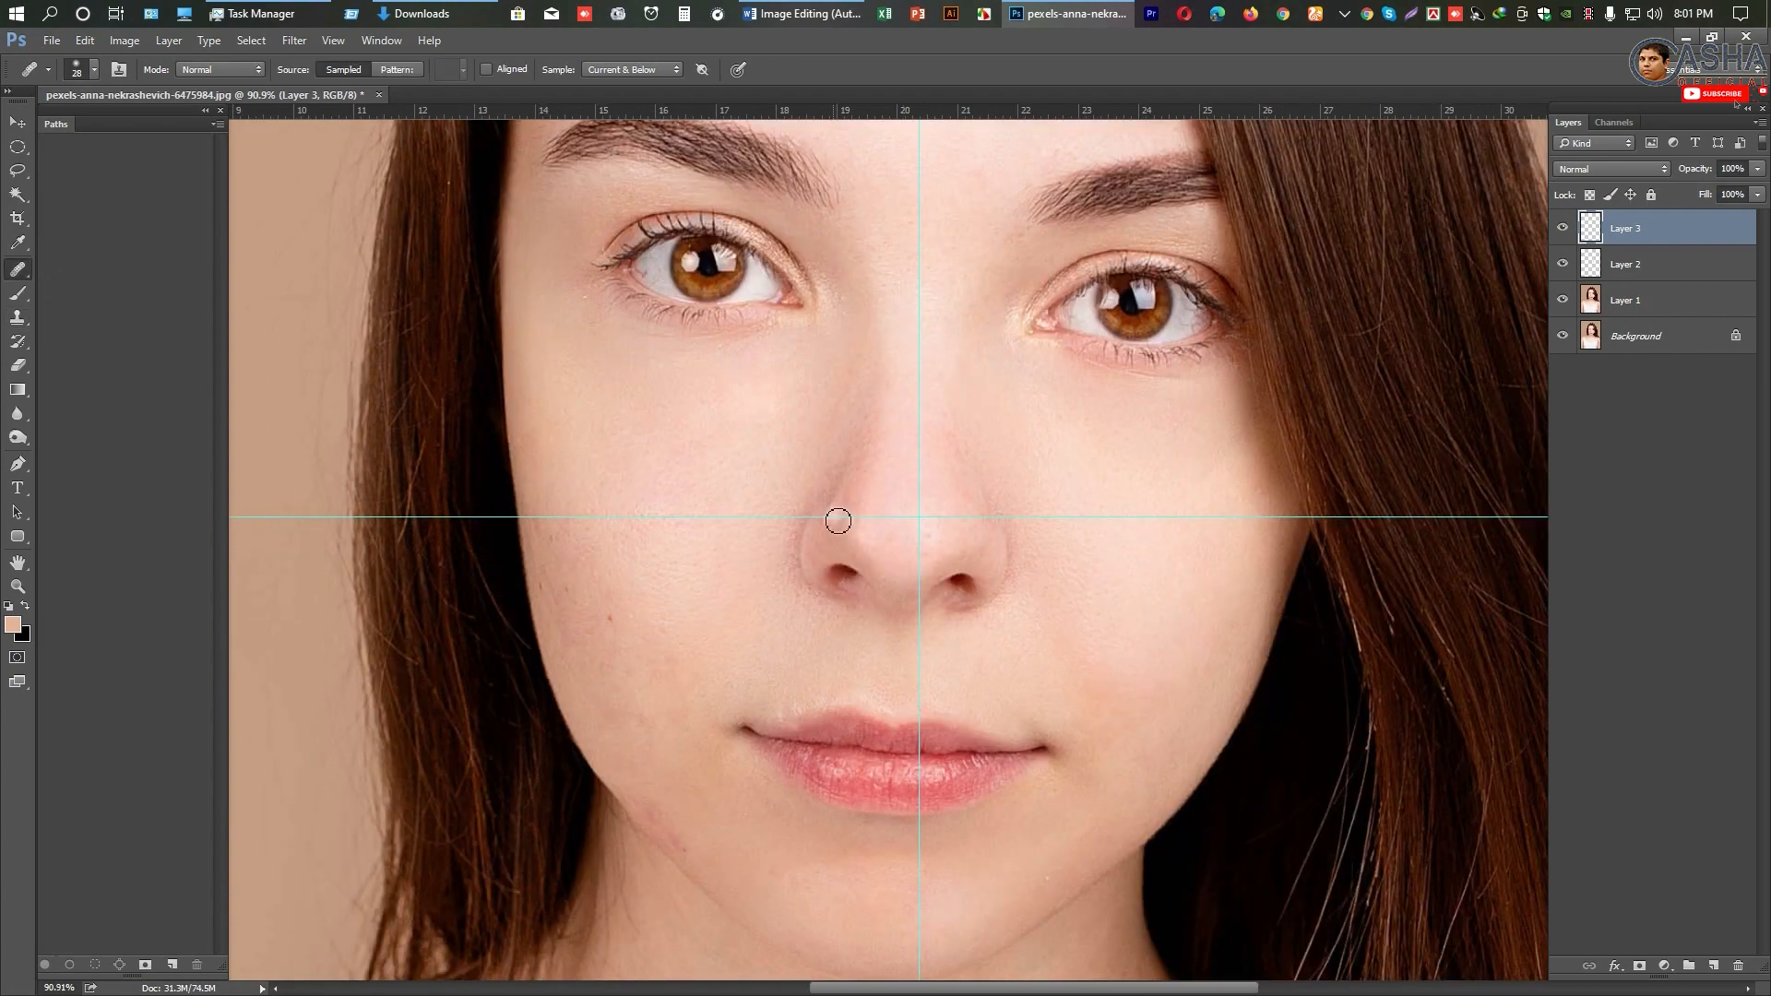
{"action": "scroll", "coordinate": [834, 517], "scroll_direction": "up", "scroll_amount": 4}
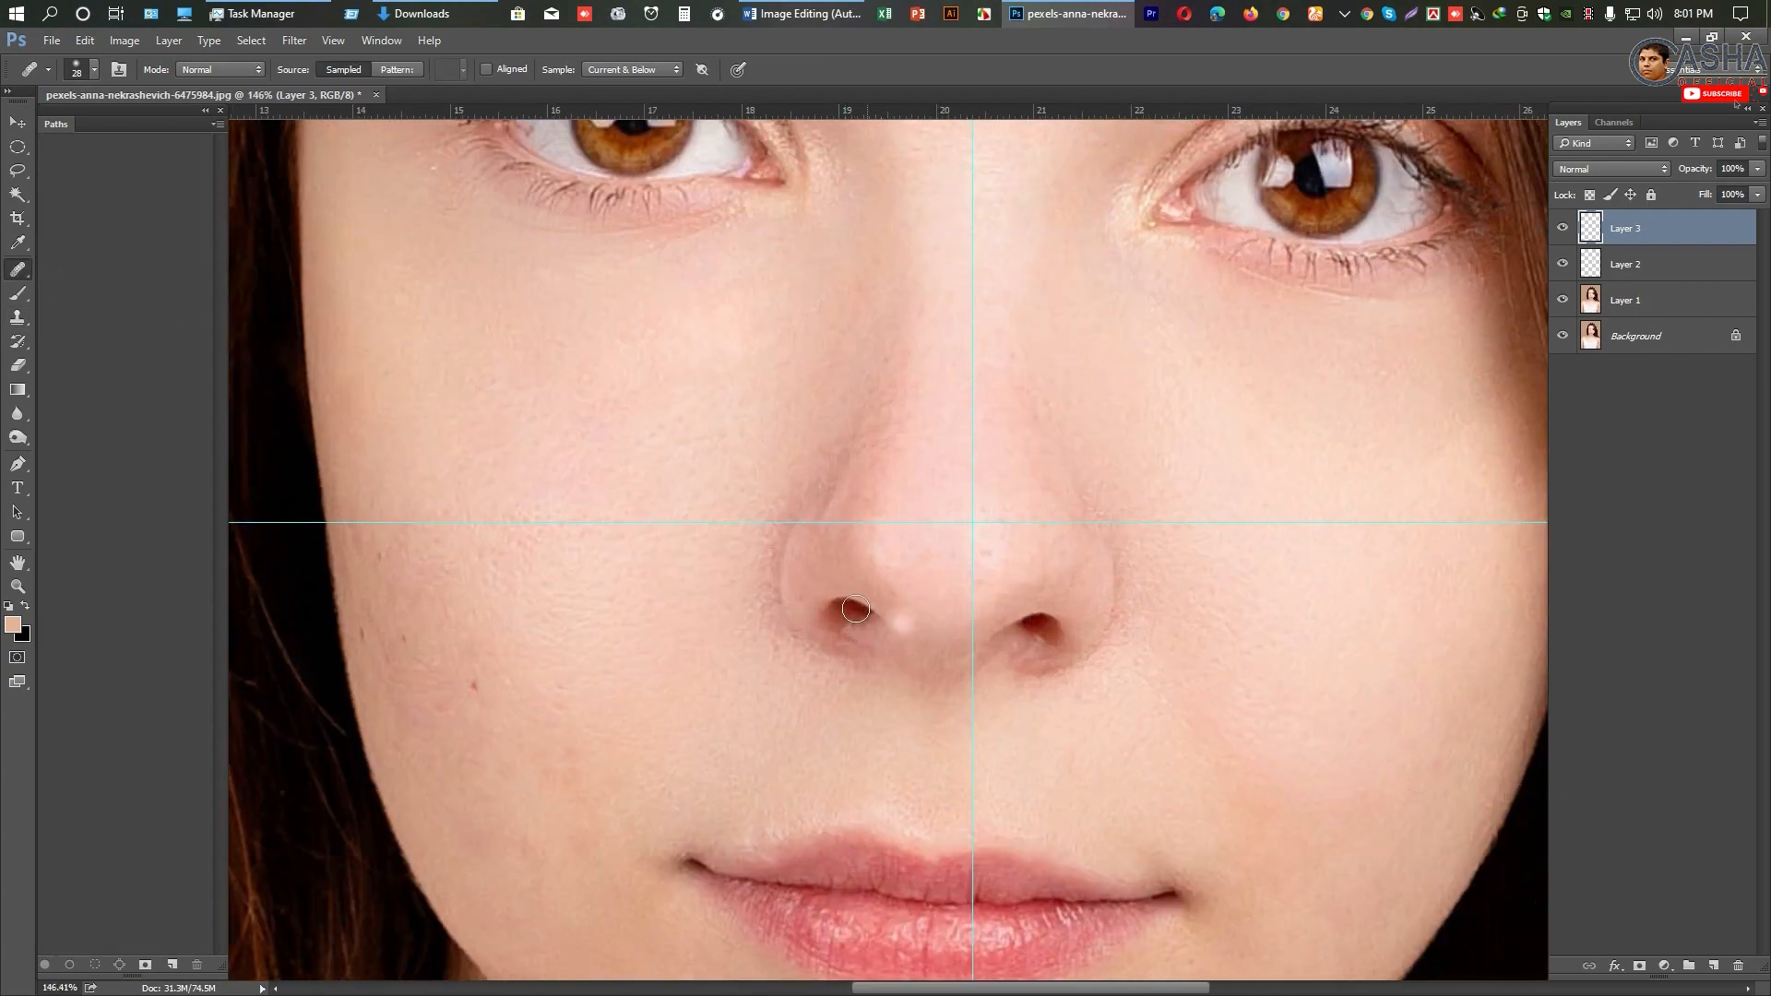
{"action": "left_click", "coordinate": [841, 461]}
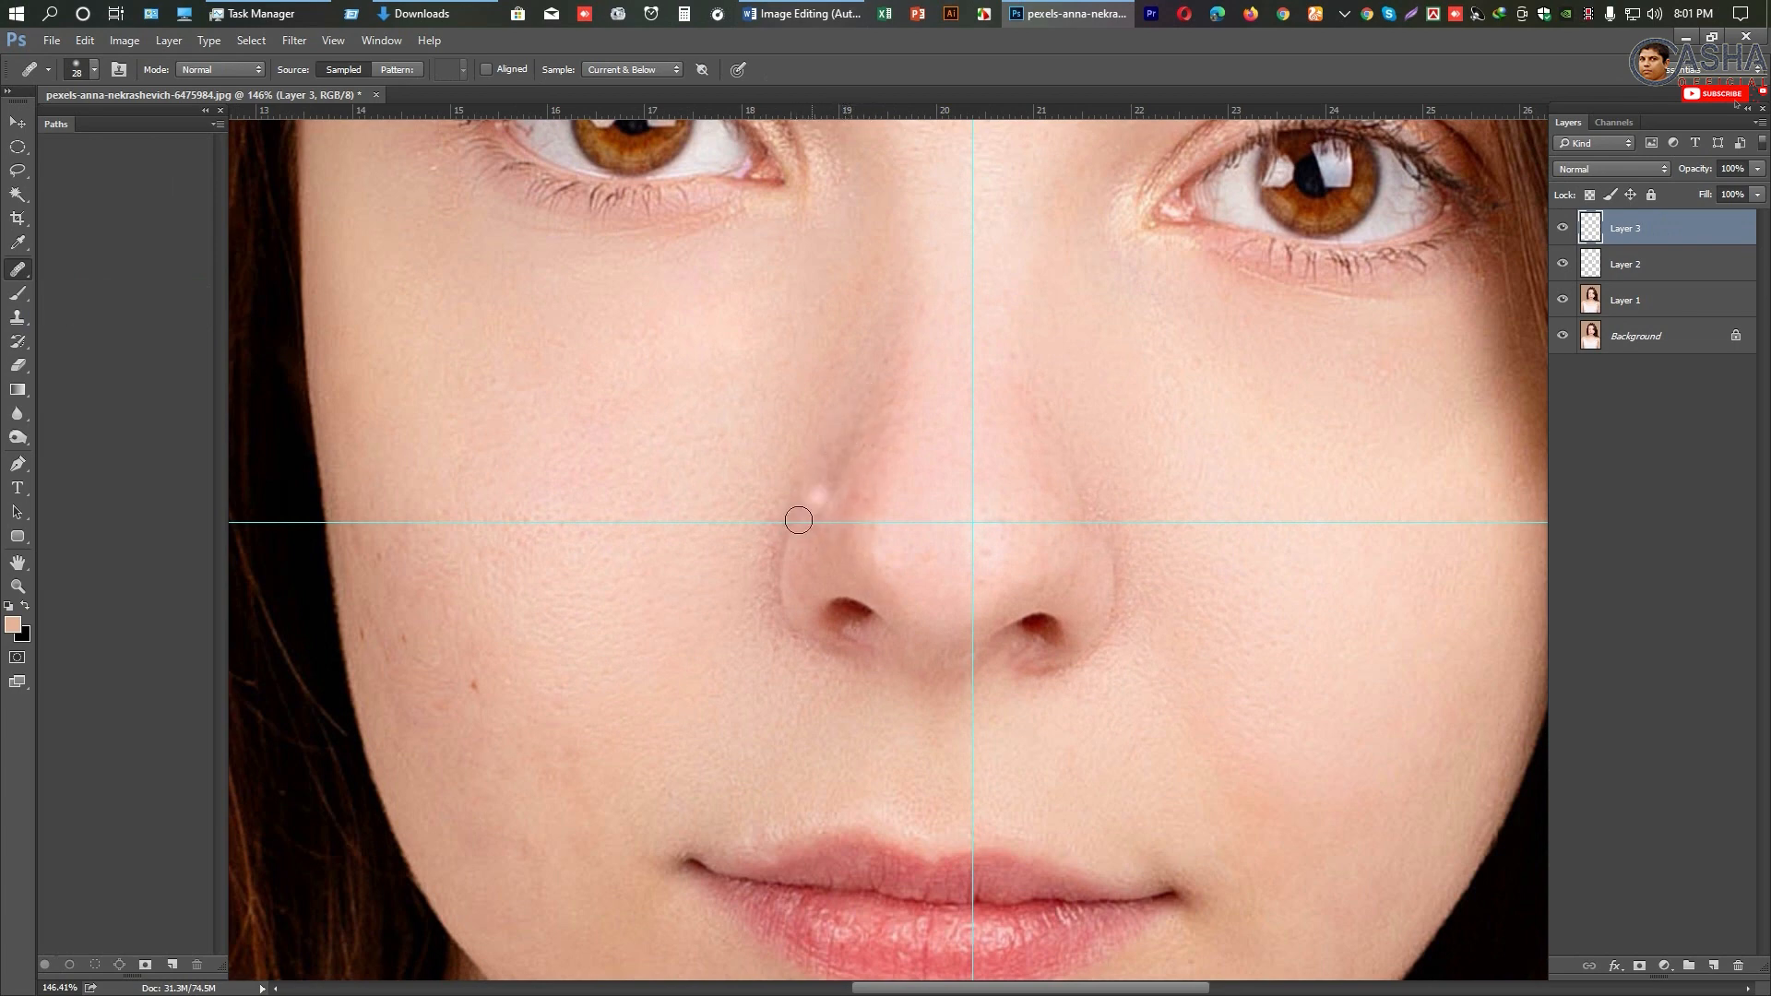
{"action": "left_click", "coordinate": [842, 462]}
{"action": "left_click", "coordinate": [842, 588]}
Step: Clone sampled nose skin over the image-left nose crease with the Clone Stamp at 33% opacity
{"action": "left_click", "coordinate": [17, 316]}
{"action": "left_click", "coordinate": [70, 319]}
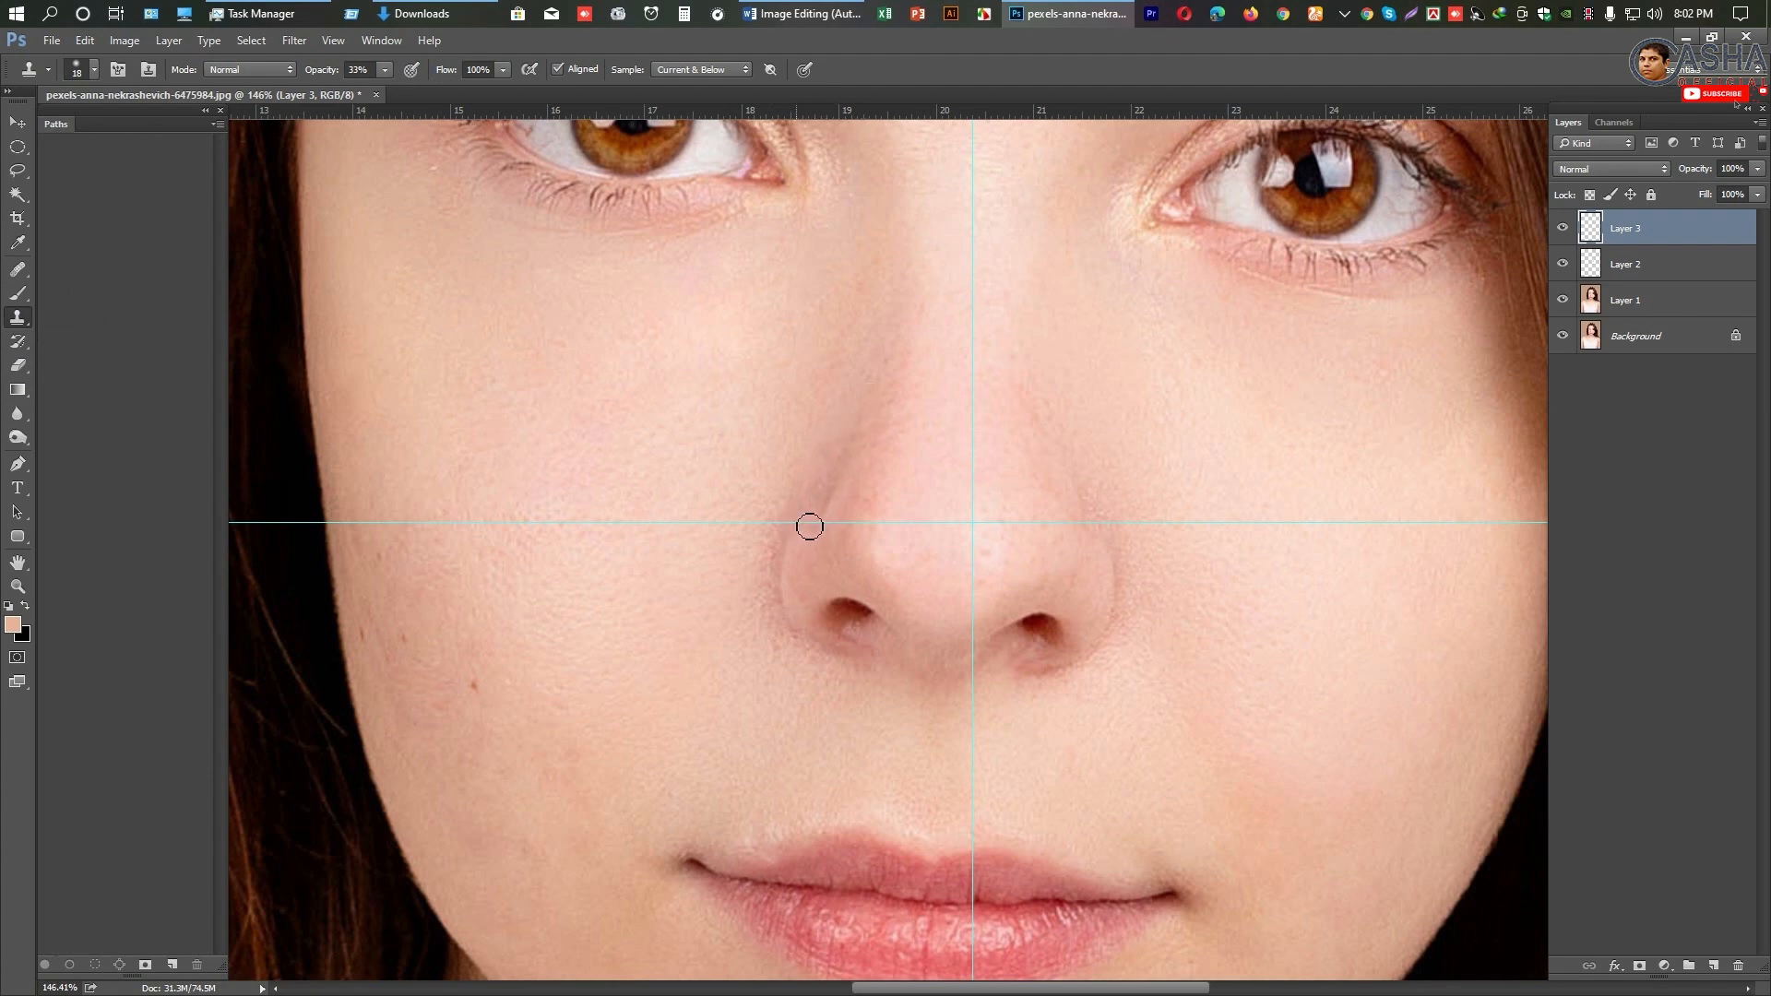
{"action": "left_click", "coordinate": [856, 486], "text": "alt"}
{"action": "left_click", "coordinate": [832, 516]}
{"action": "left_click", "coordinate": [845, 439], "text": "alt"}
{"action": "left_click", "coordinate": [858, 466]}
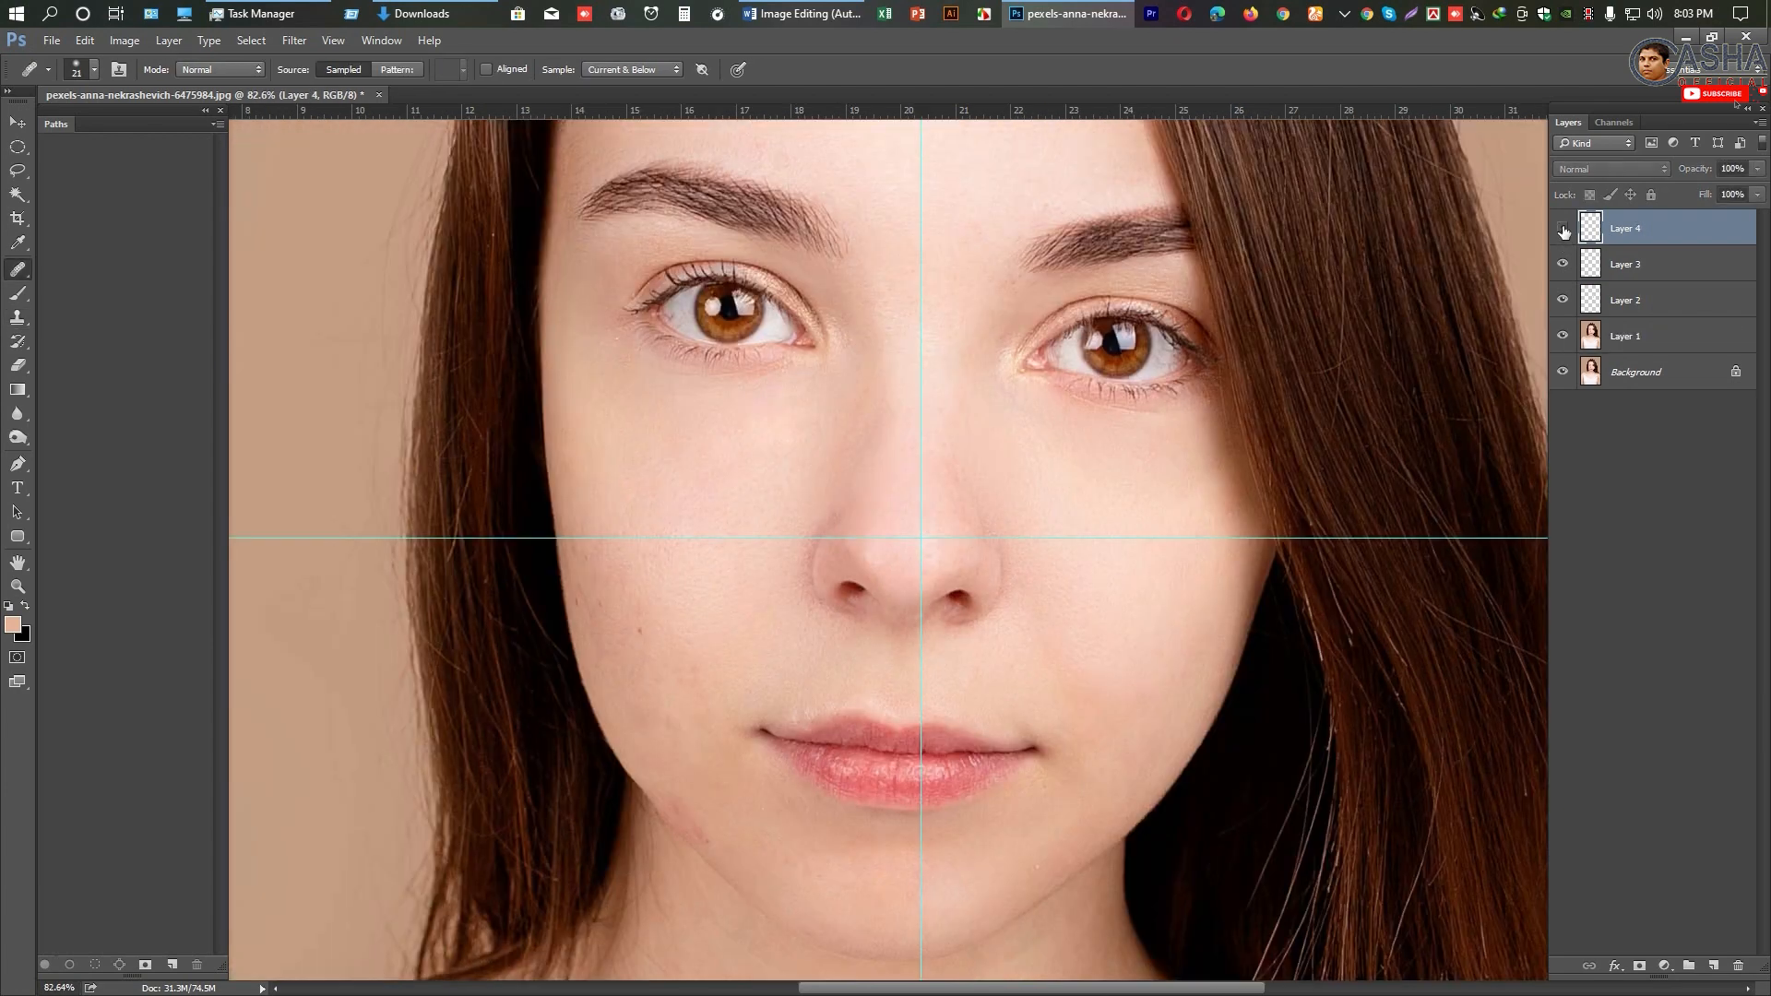
Step: Hide and show Layer 4 and Layer 3 in turn to compare the face before and after retouching
{"action": "left_click", "coordinate": [1563, 228]}
{"action": "left_click", "coordinate": [1562, 229]}
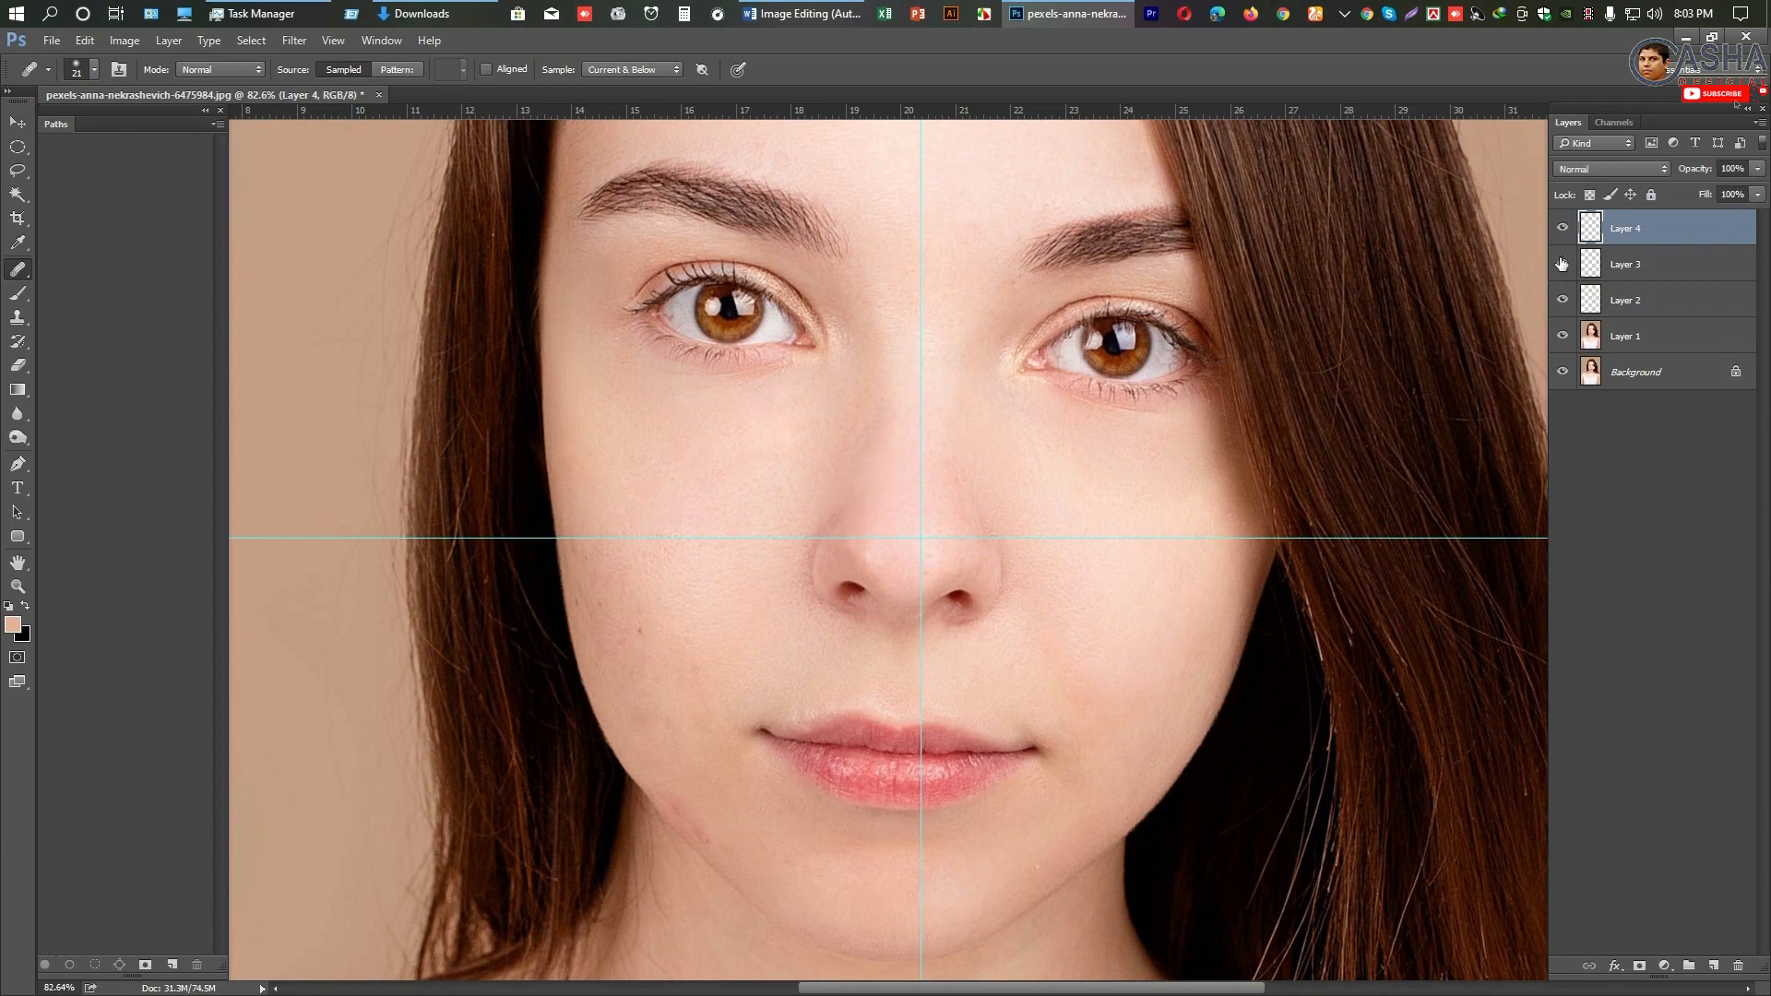
{"action": "left_click", "coordinate": [1562, 265]}
{"action": "left_click", "coordinate": [1562, 265]}
{"action": "scroll", "coordinate": [763, 523], "scroll_direction": "down", "scroll_amount": 3}
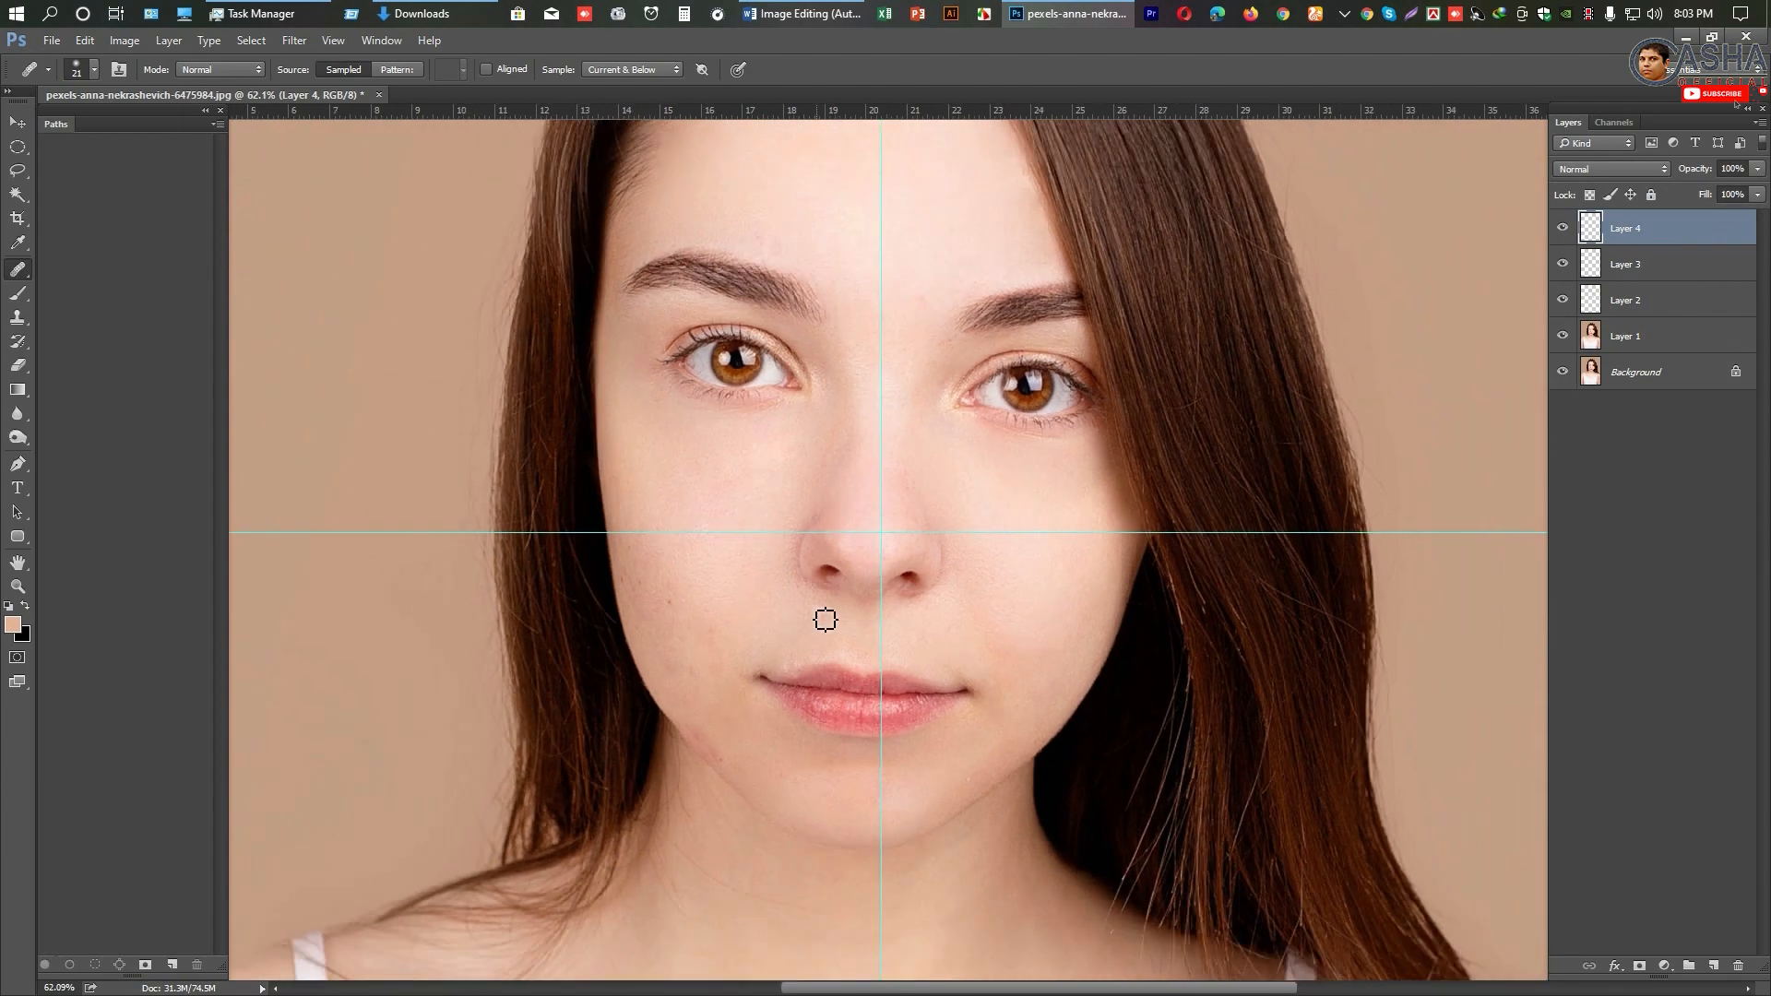
{"action": "scroll", "coordinate": [827, 621], "scroll_direction": "up", "scroll_amount": 3}
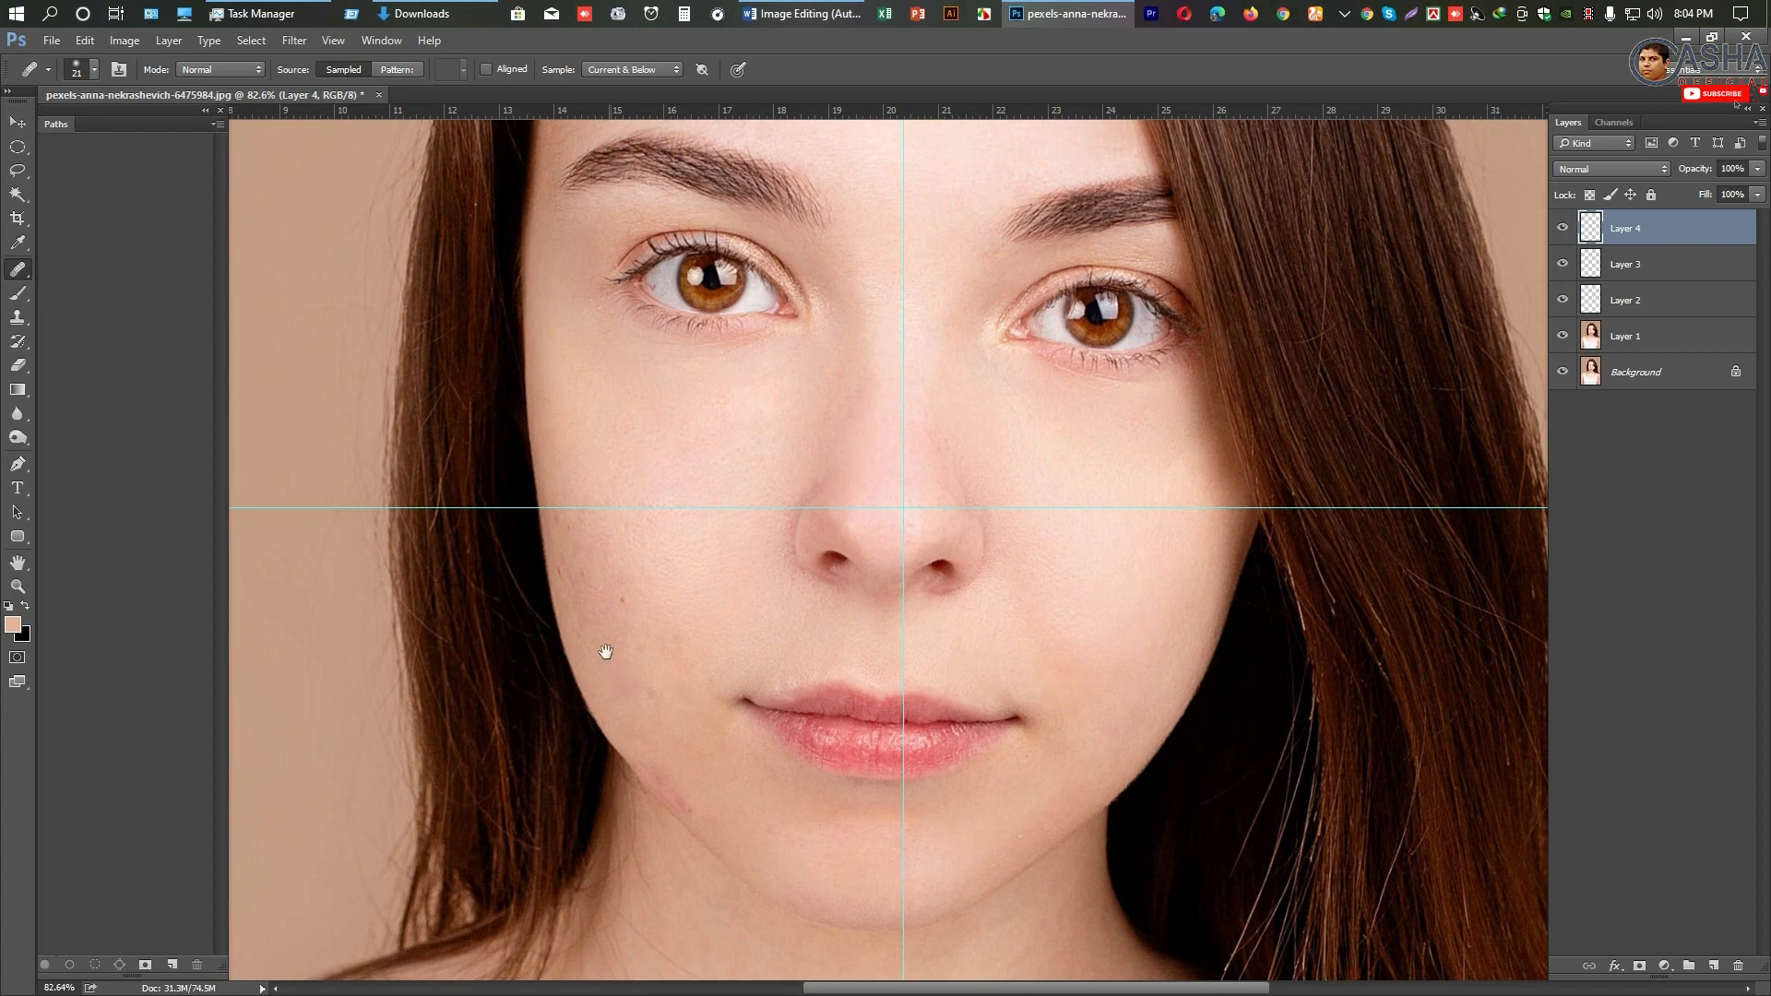
Step: Heal the dark spots and redness on the lower image-left cheek and jawline on Layer 4
{"action": "left_click_drag", "start_coordinate": [580, 550], "coordinate": [607, 581]}
{"action": "scroll", "coordinate": [607, 581], "scroll_direction": "up", "scroll_amount": 3}
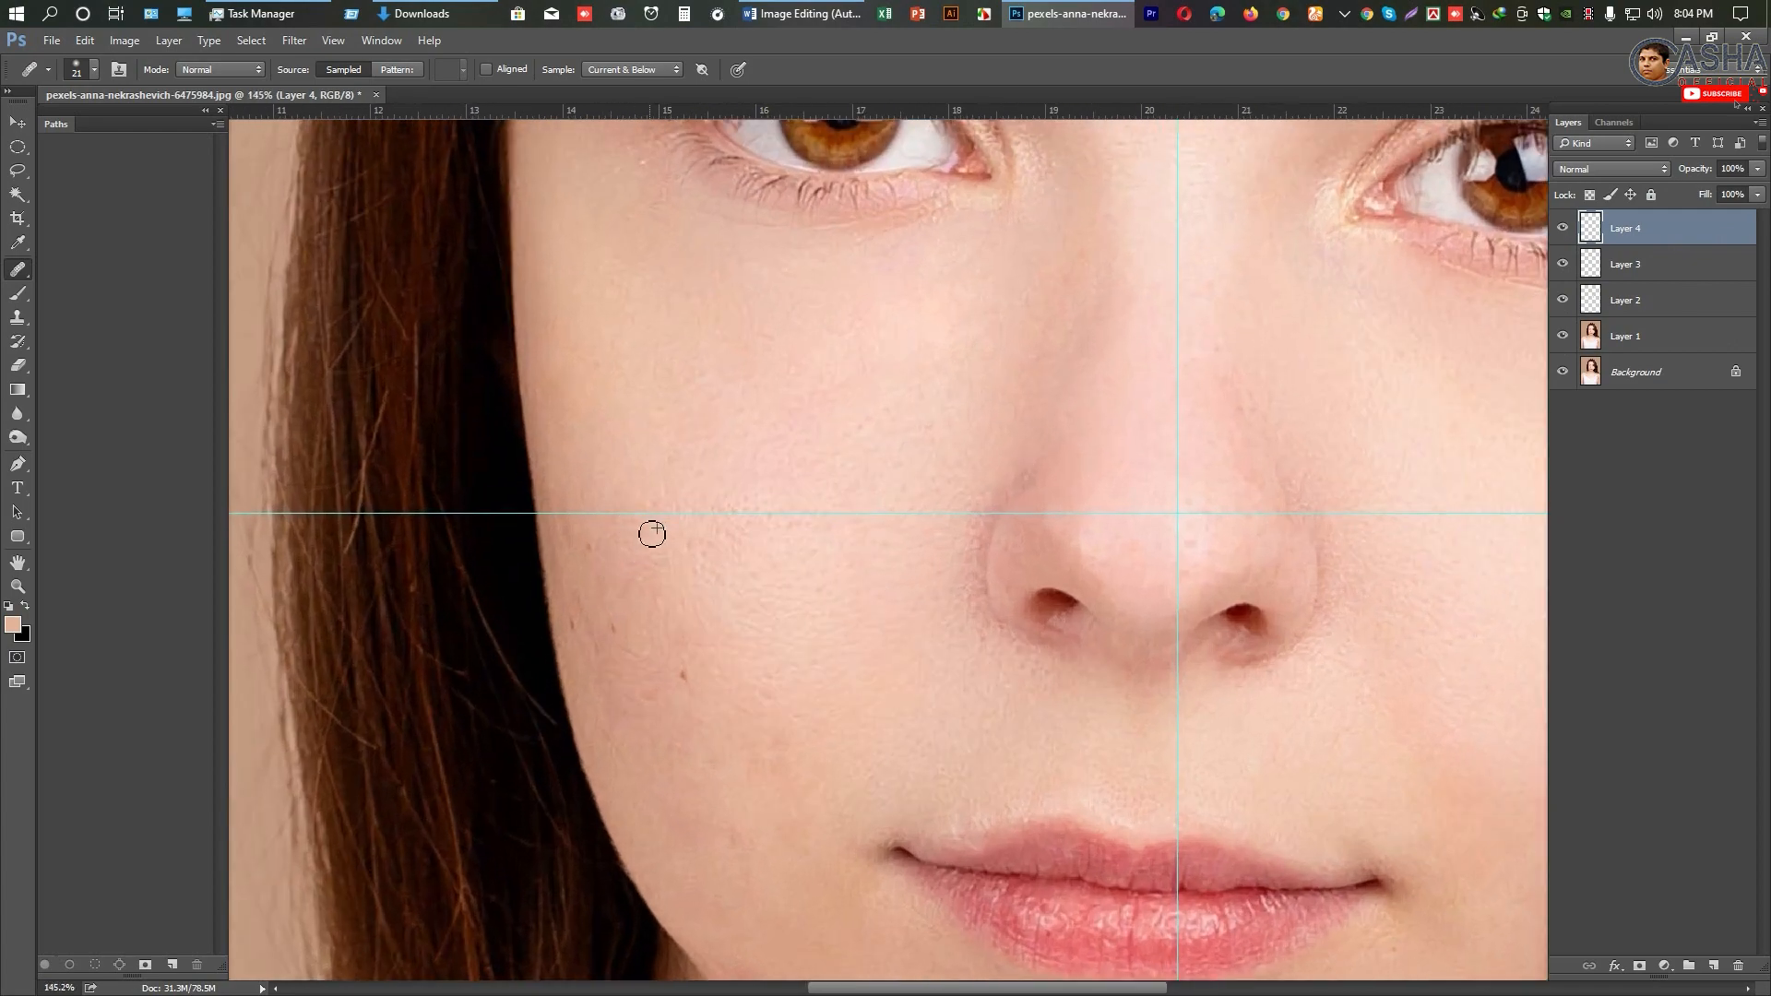
{"action": "scroll", "coordinate": [652, 534], "scroll_direction": "down", "scroll_amount": 3}
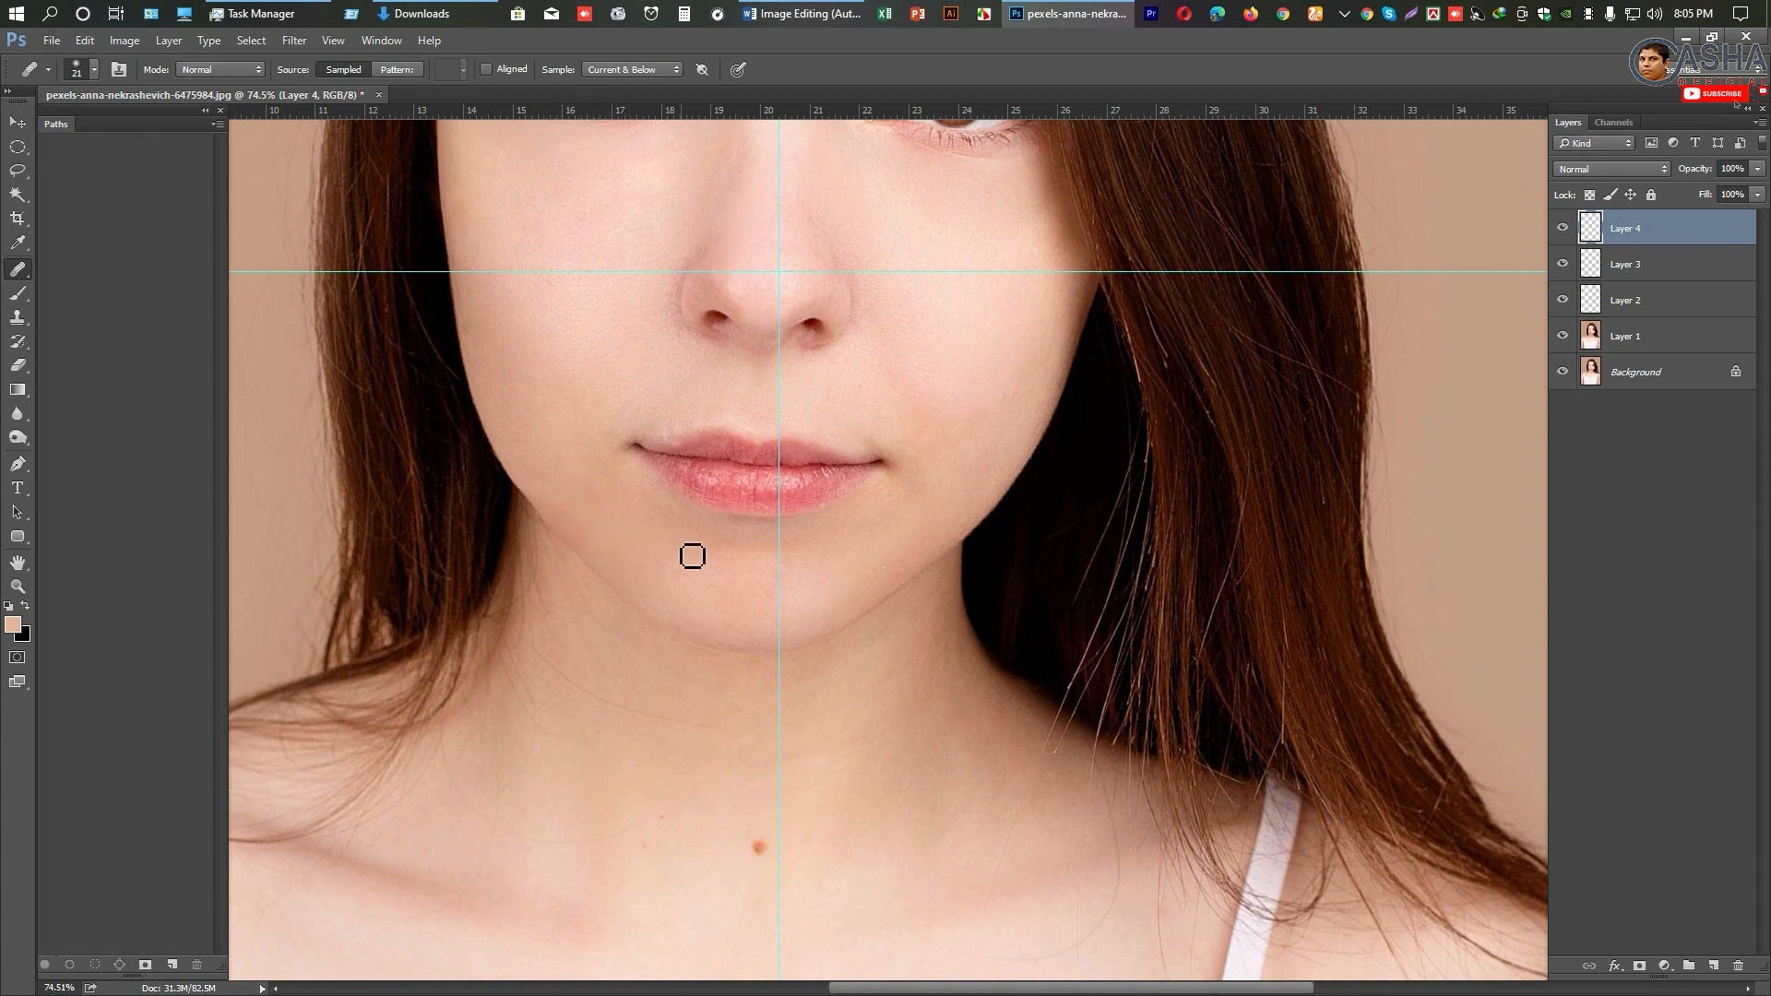
{"action": "scroll", "coordinate": [692, 556], "scroll_direction": "down", "scroll_amount": 2}
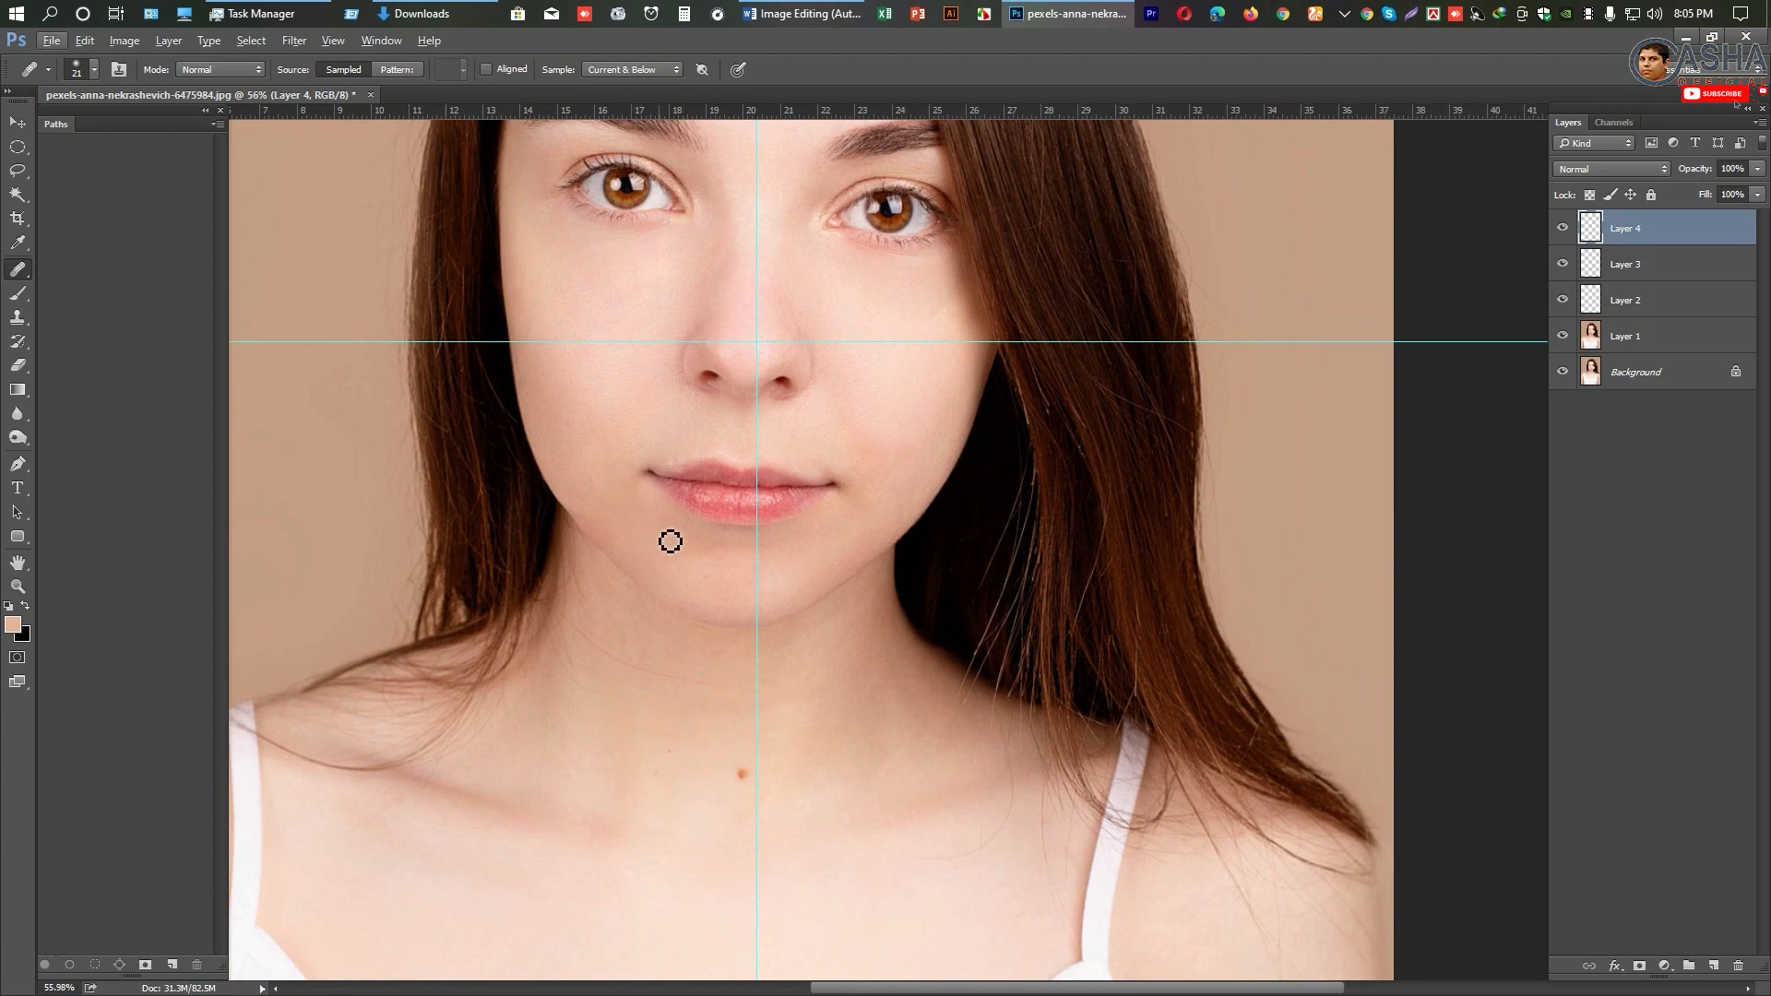
{"action": "scroll", "coordinate": [670, 541], "scroll_direction": "up", "scroll_amount": 3}
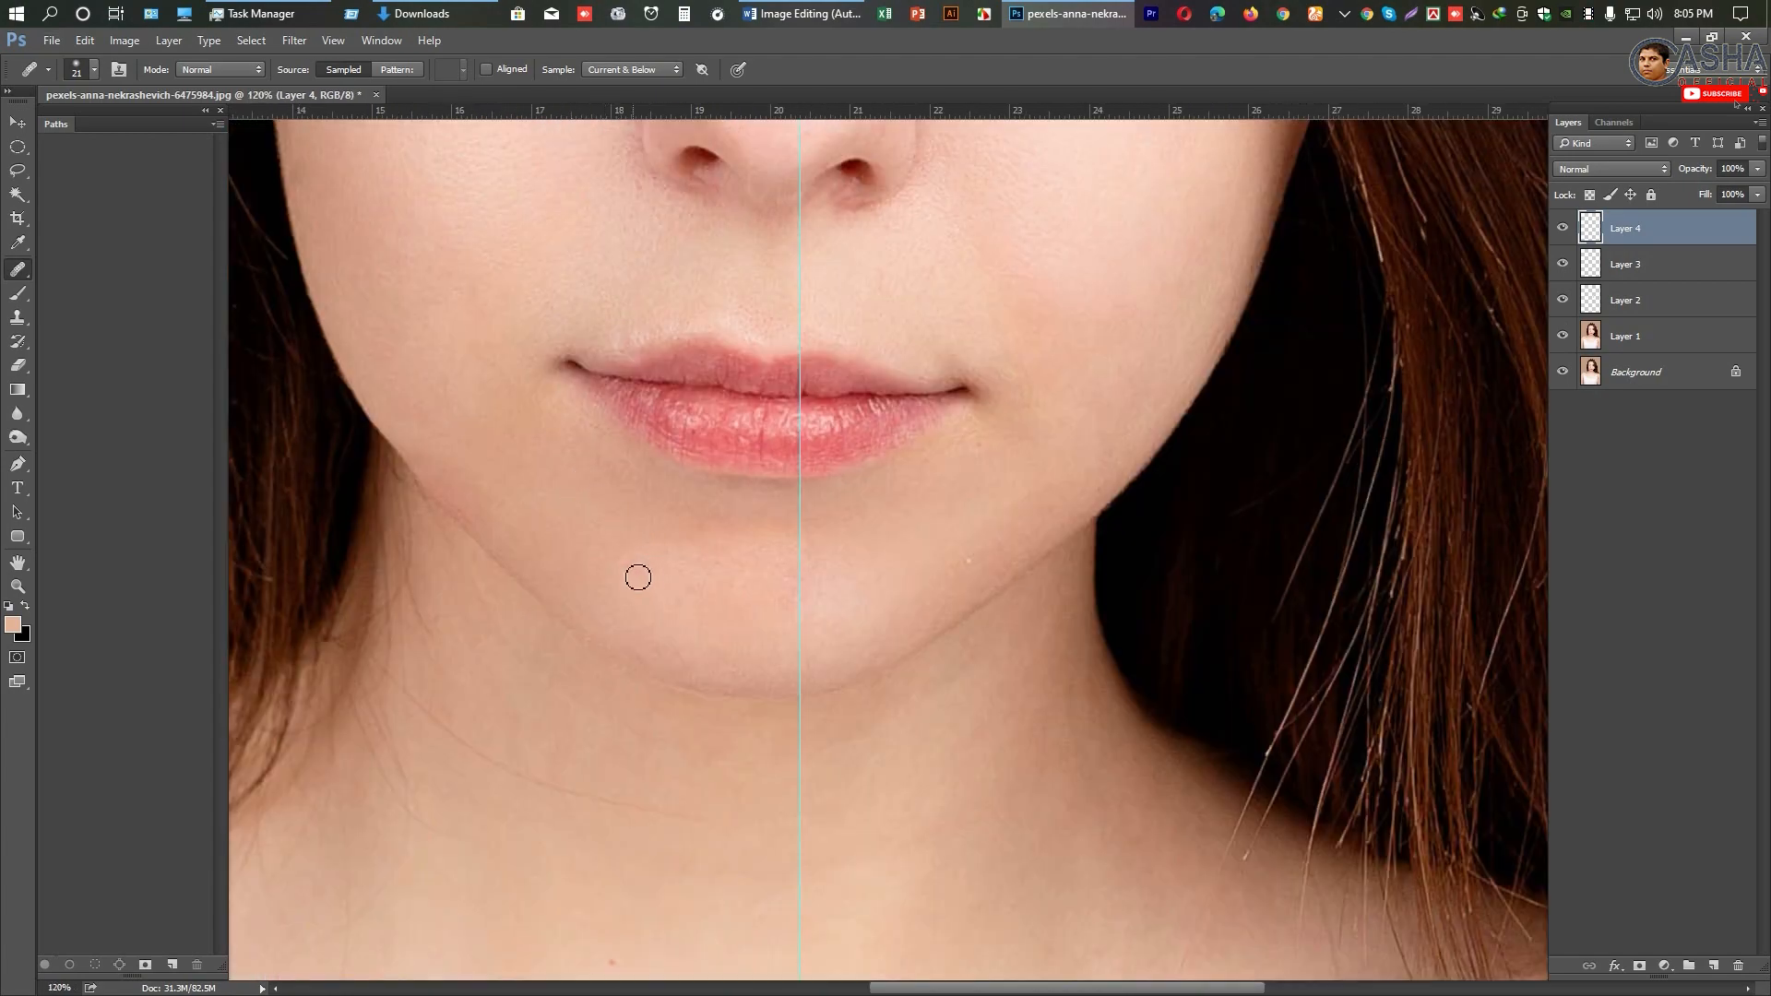
Step: Heal the uneven skin on the lower chin by repeatedly sampling the clean skin just above it
{"action": "left_click_drag", "start_coordinate": [751, 600], "coordinate": [671, 562]}
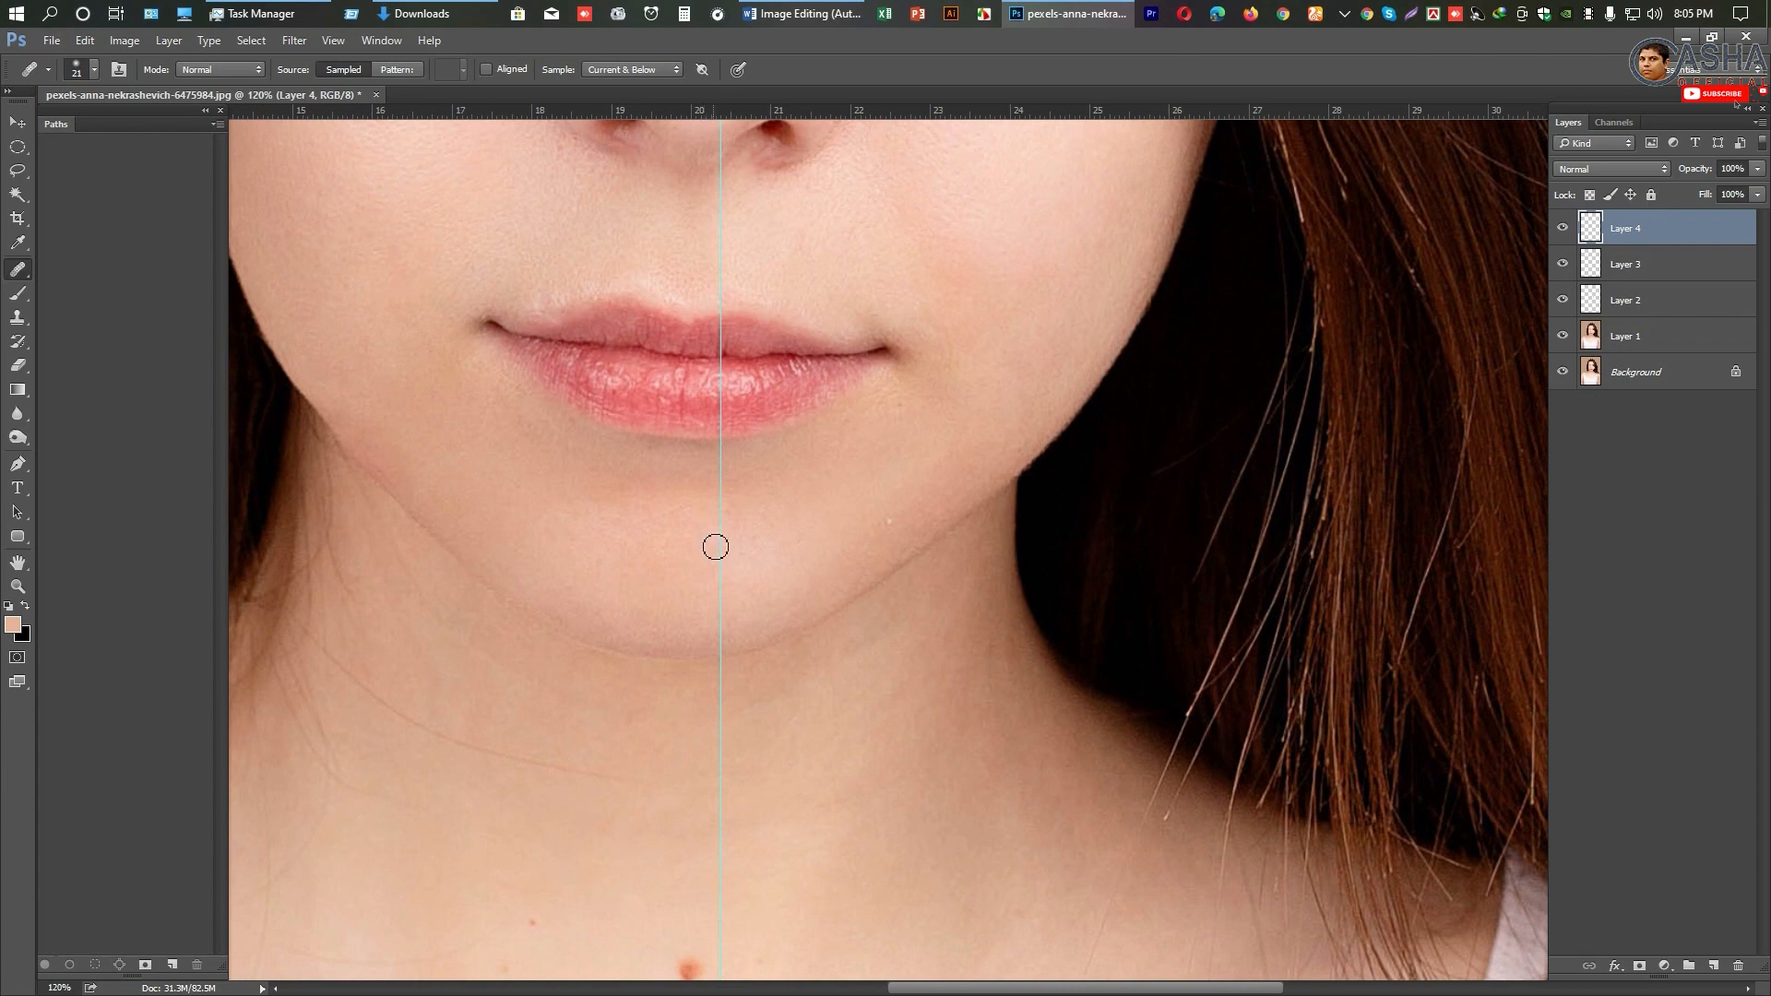
{"action": "scroll", "coordinate": [710, 543], "scroll_direction": "down", "scroll_amount": 1}
{"action": "scroll", "coordinate": [711, 543], "scroll_direction": "left", "scroll_amount": 1}
{"action": "left_click", "coordinate": [656, 538], "text": "alt"}
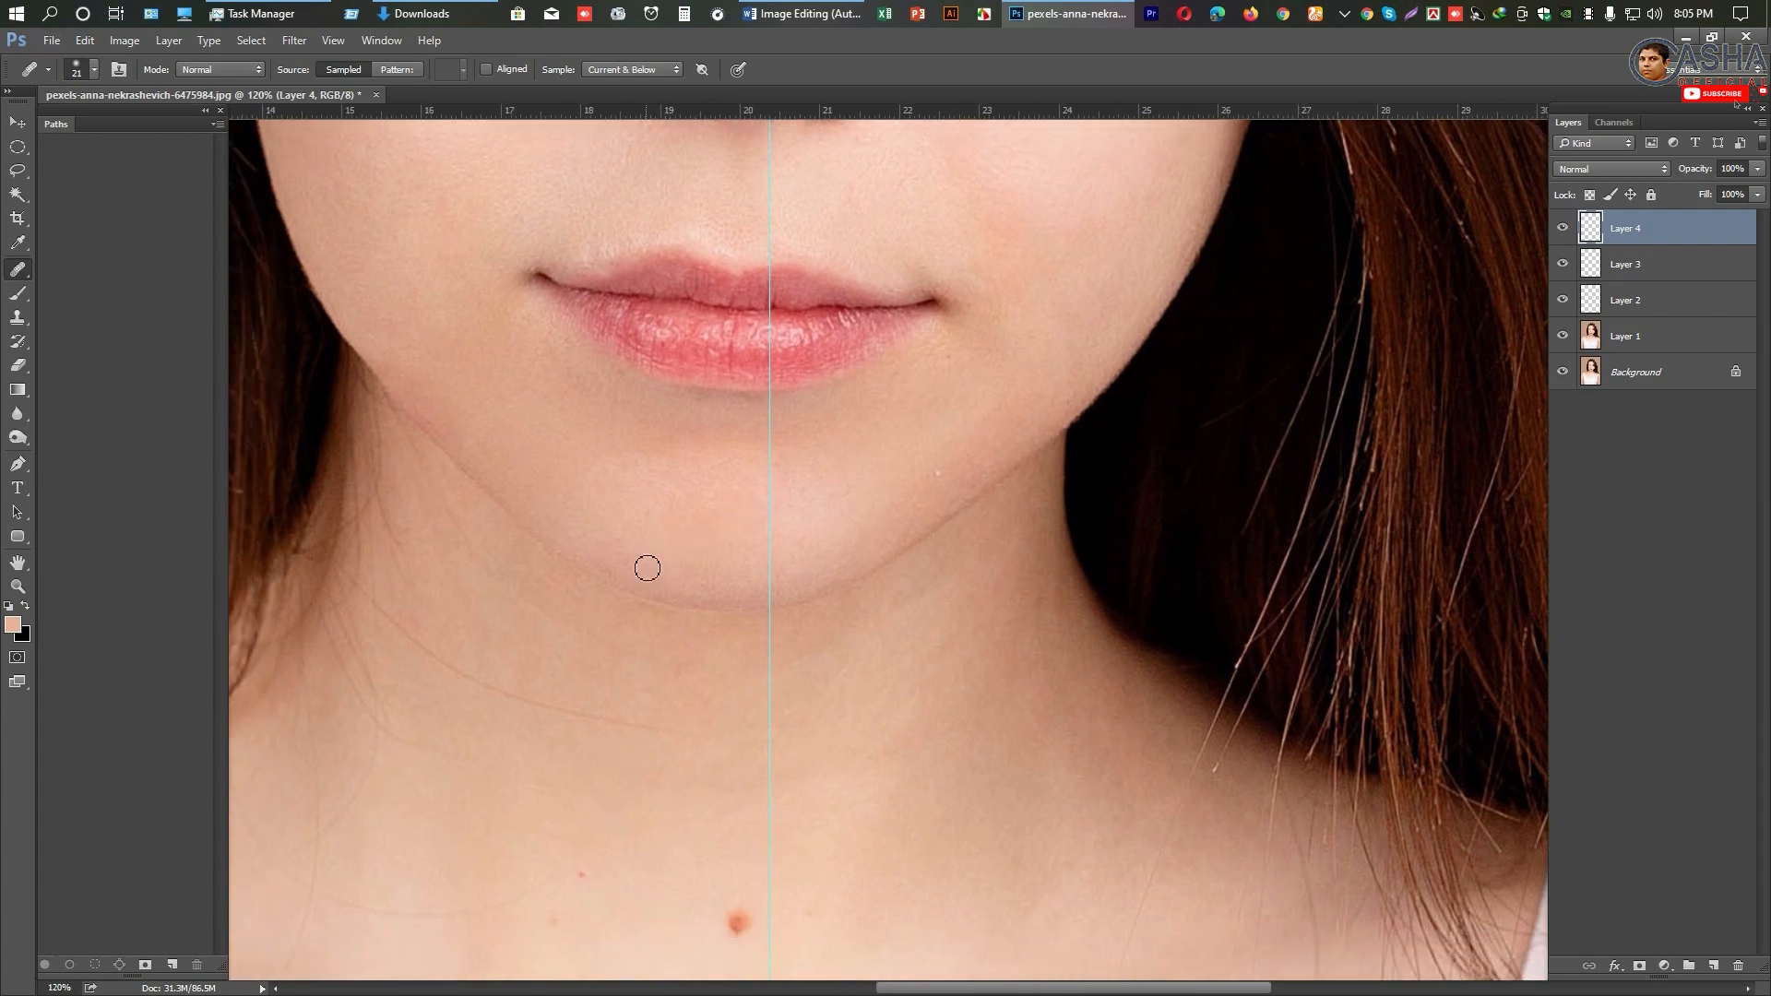
{"action": "left_click", "coordinate": [647, 568]}
{"action": "left_click", "coordinate": [636, 541], "text": "alt"}
{"action": "left_click", "coordinate": [624, 566]}
{"action": "left_click", "coordinate": [622, 537], "text": "alt"}
Step: Smooth the dry texture and highlights of the lower lip with the Healing Brush
{"action": "scroll", "coordinate": [655, 553], "scroll_direction": "up", "scroll_amount": 2}
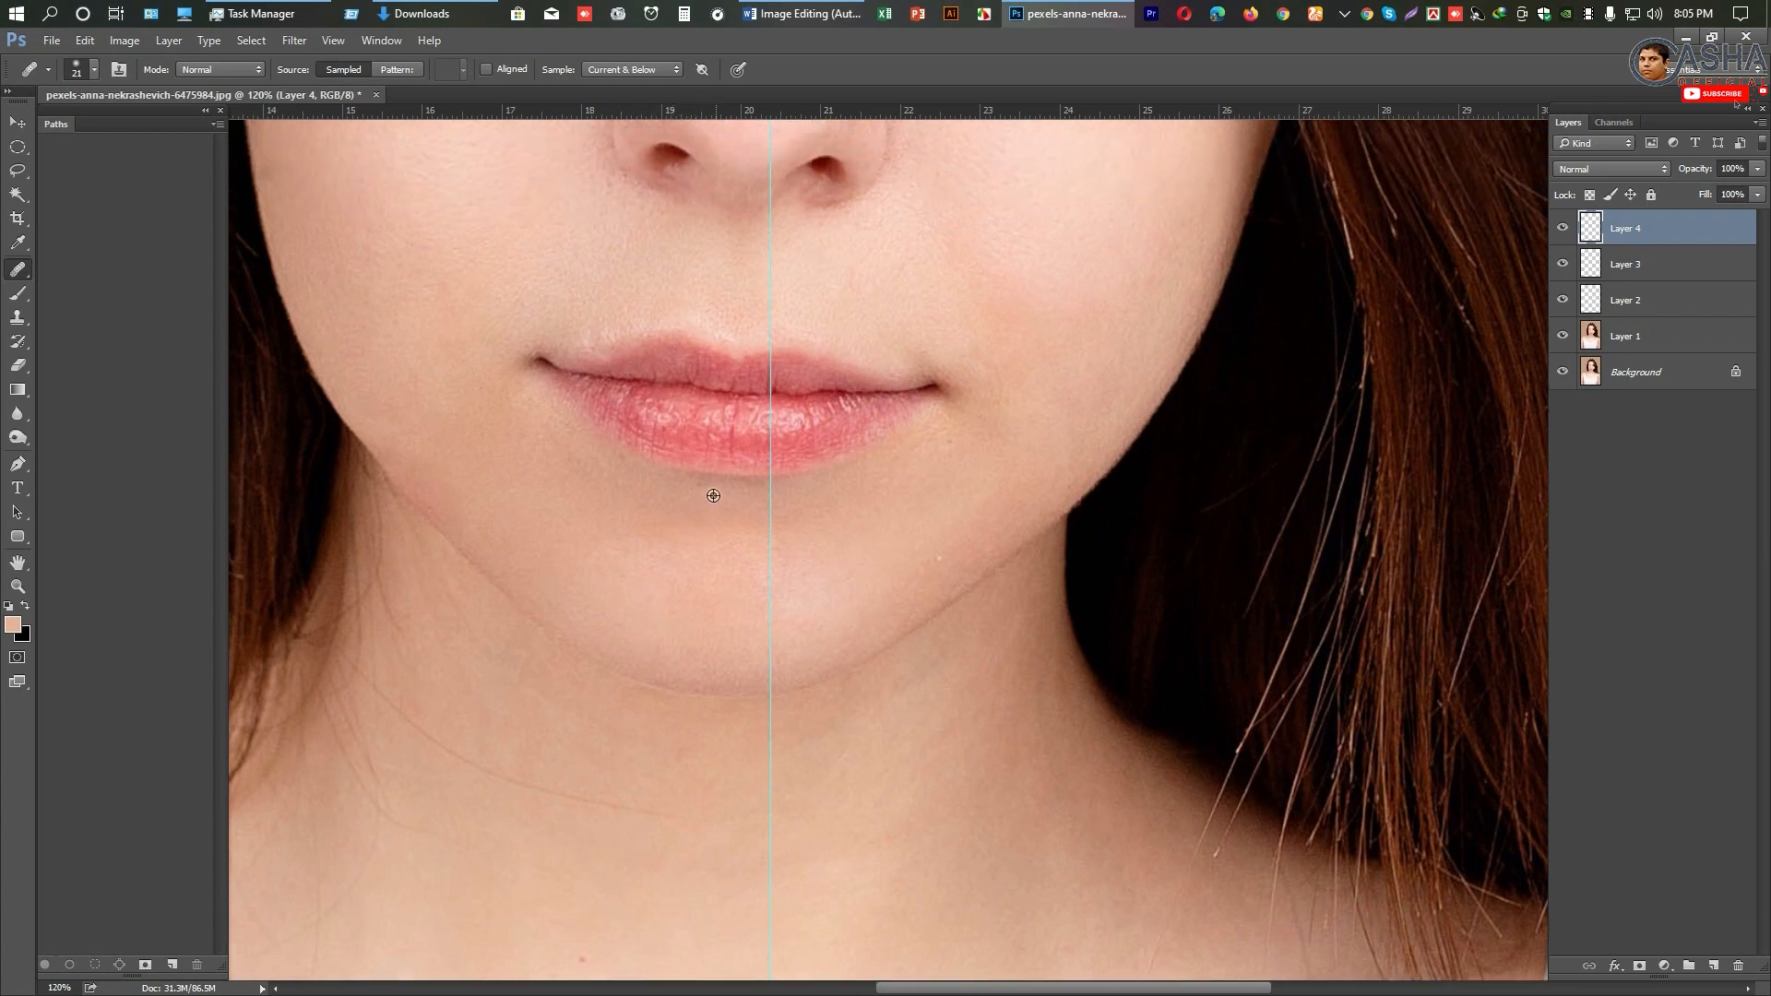
{"action": "mouse_move", "coordinate": [665, 442]}
{"action": "left_mouse_down"}
{"action": "mouse_move", "coordinate": [680, 514]}
{"action": "mouse_move", "coordinate": [664, 507]}
{"action": "mouse_move", "coordinate": [712, 570]}
{"action": "left_mouse_up"}
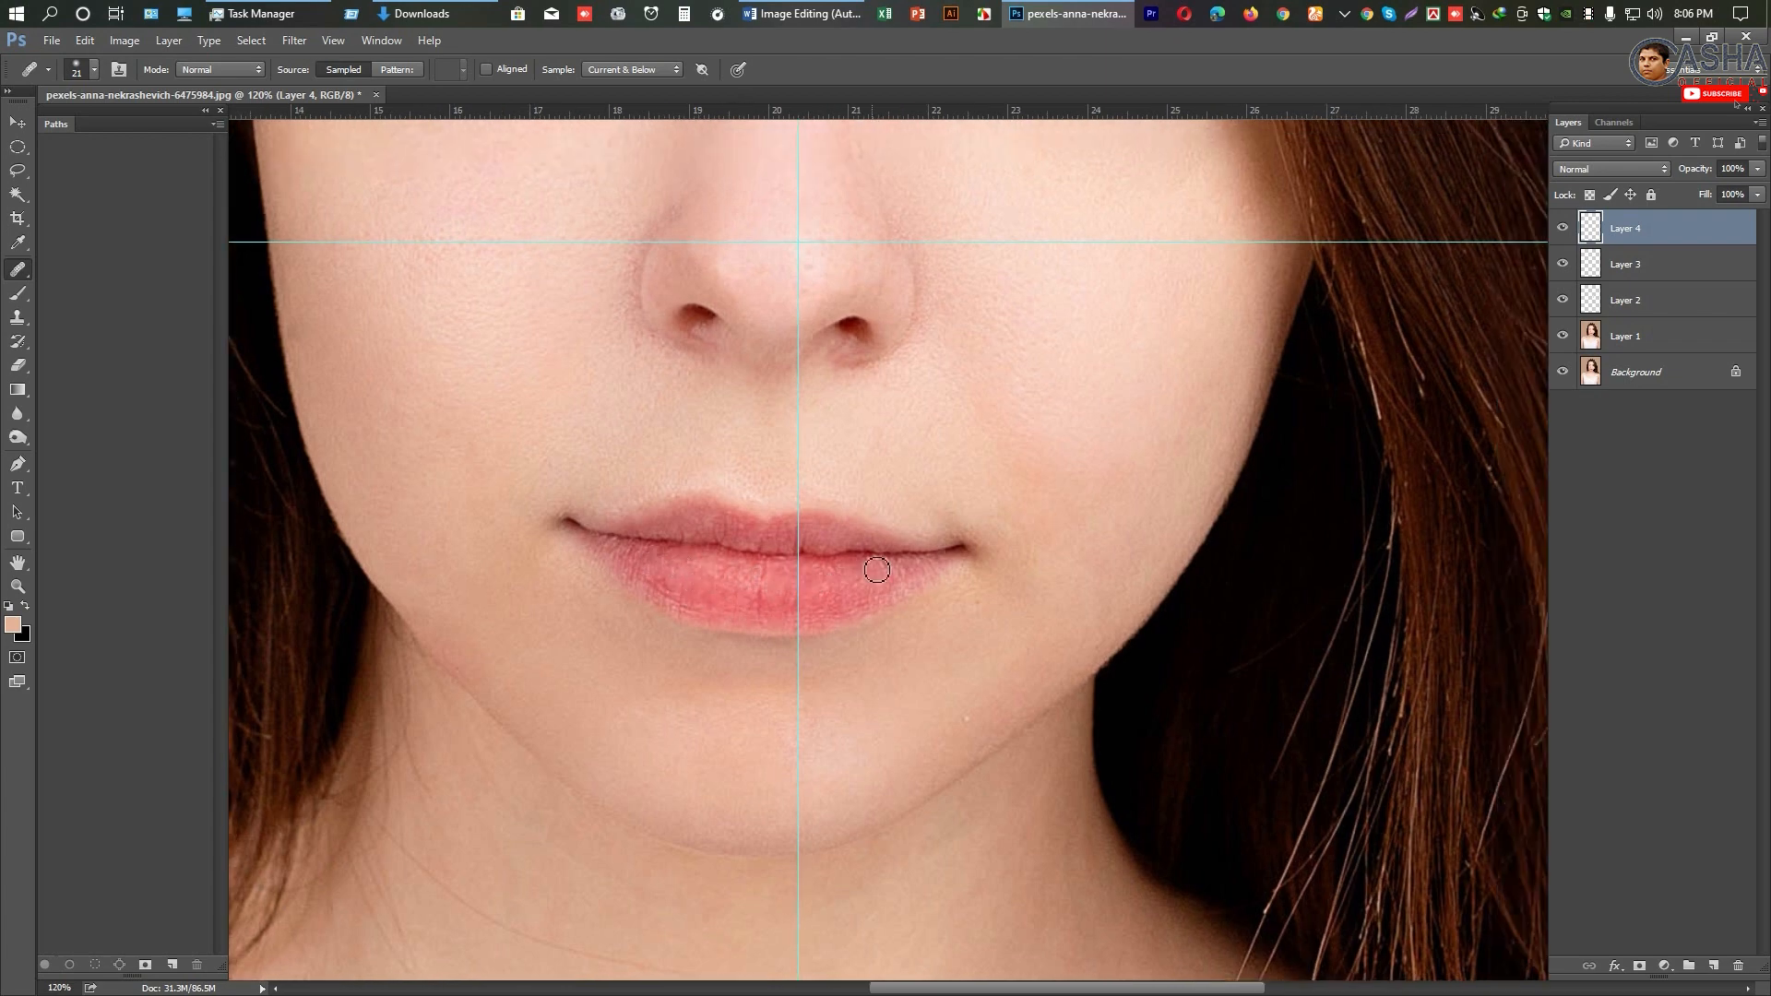
{"action": "left_click_drag", "start_coordinate": [876, 570], "coordinate": [862, 580]}
Step: Hide and show Layer 4 to compare the lips, cheek and chin before and after healing
{"action": "scroll", "coordinate": [810, 581], "scroll_direction": "down", "scroll_amount": 3}
{"action": "left_click_drag", "start_coordinate": [822, 601], "coordinate": [868, 621]}
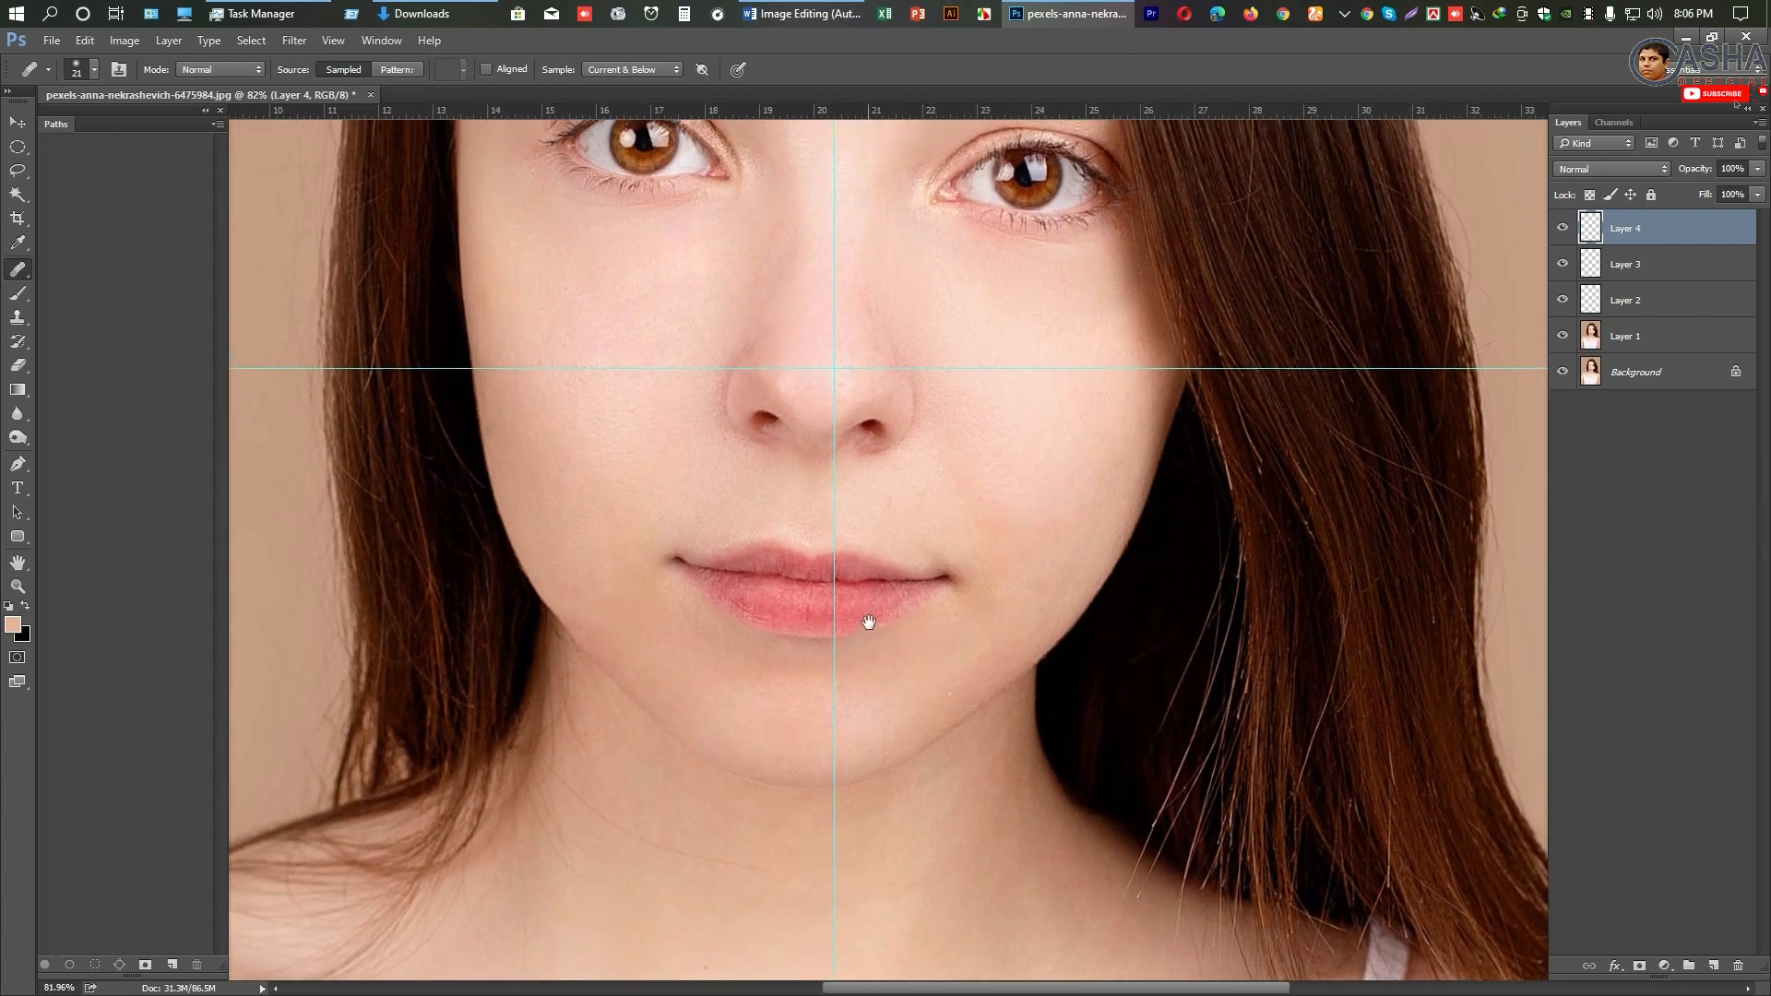
{"action": "left_click", "coordinate": [1563, 229]}
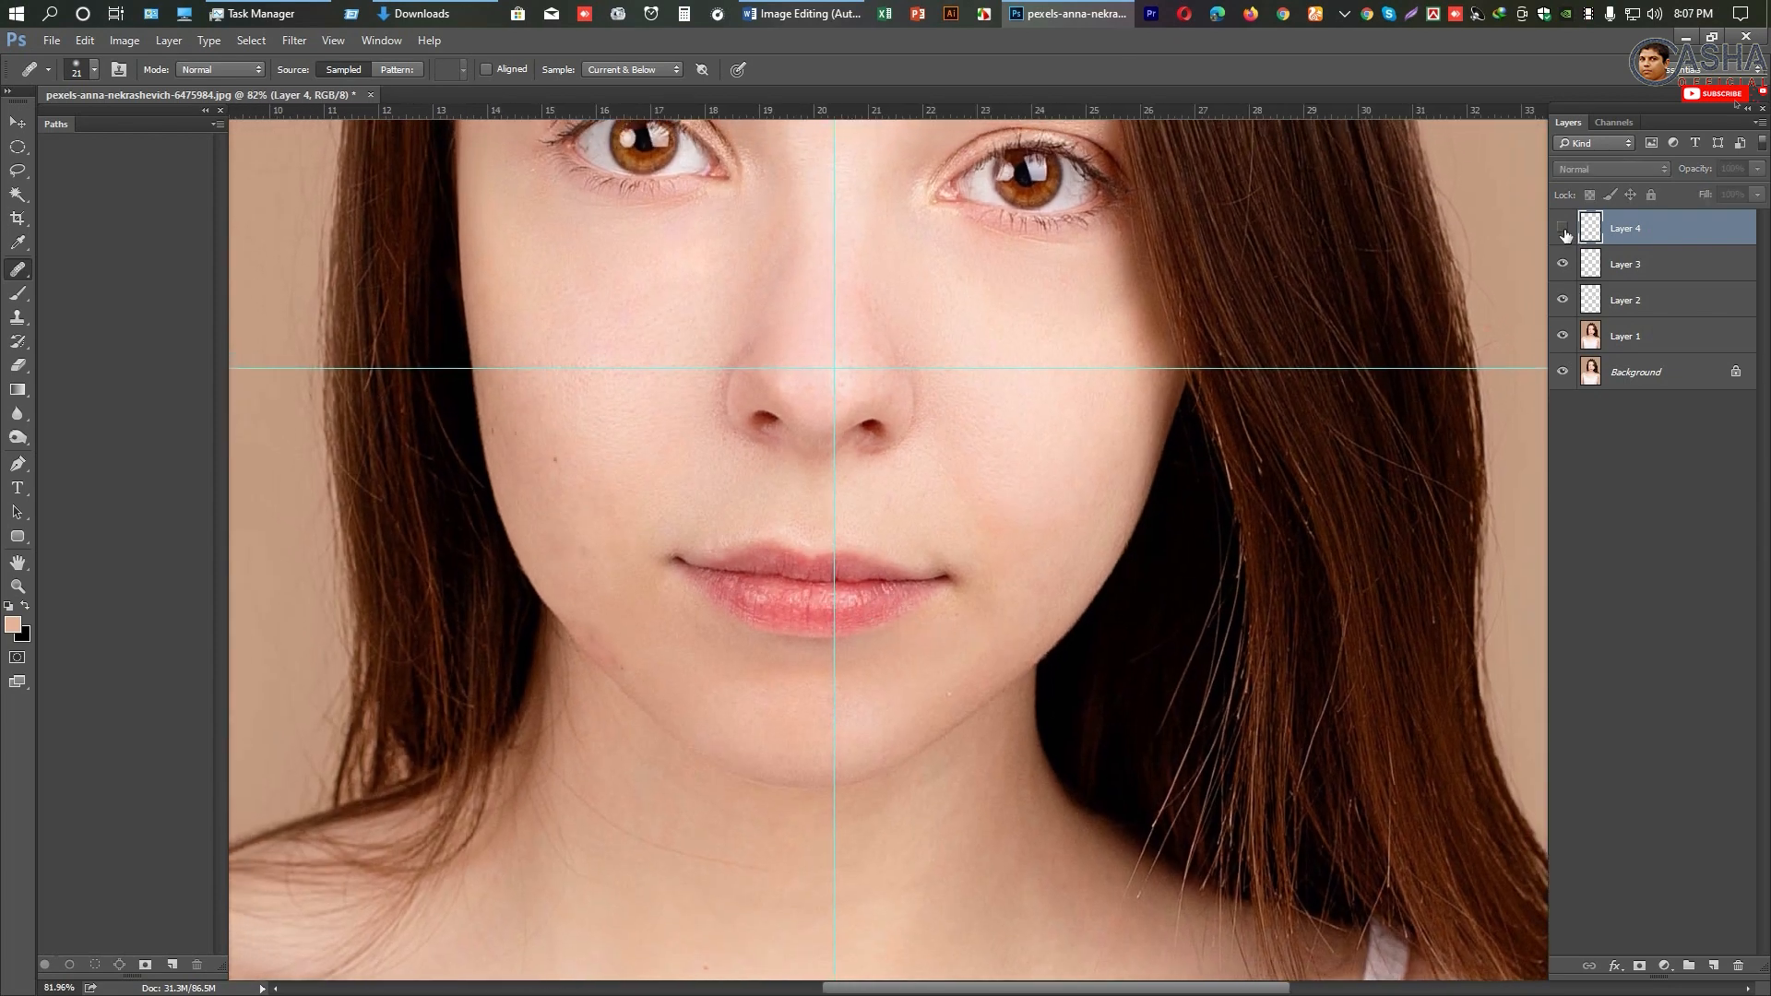
{"action": "left_click", "coordinate": [1563, 229]}
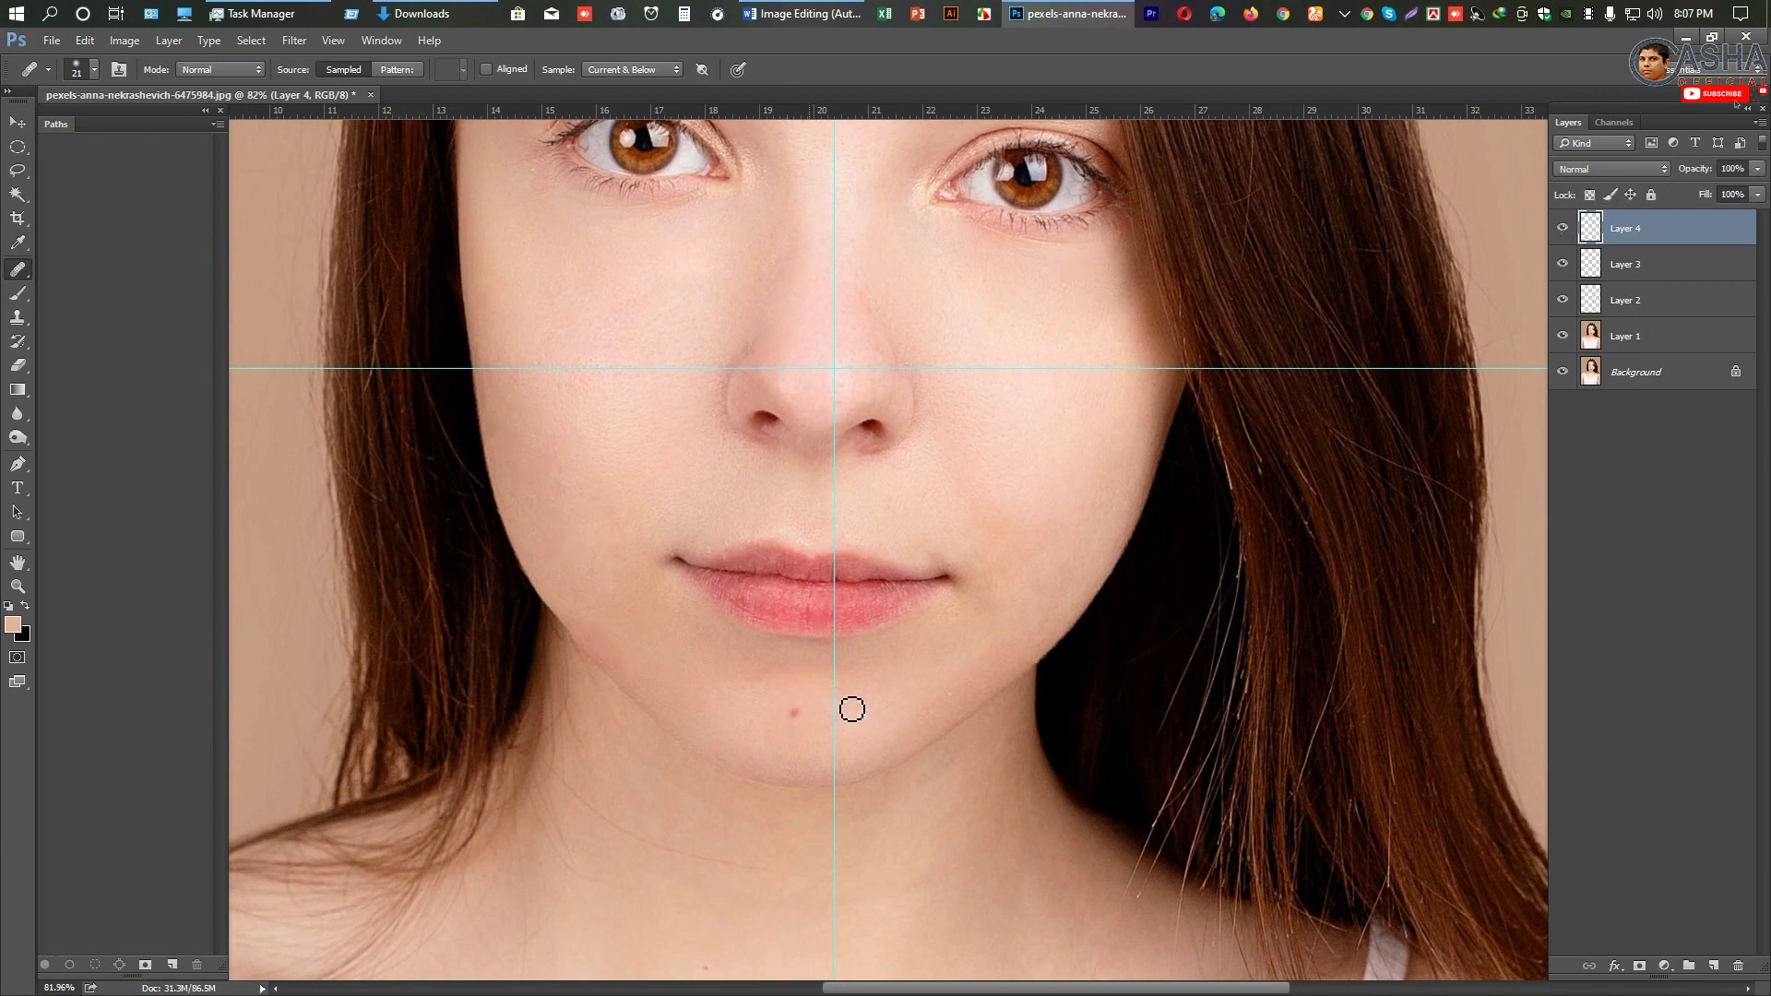
Step: Heal the skin around the image-left nostril and nose tip using samples from the adjacent skin
{"action": "scroll", "coordinate": [775, 623], "scroll_direction": "up", "scroll_amount": 4}
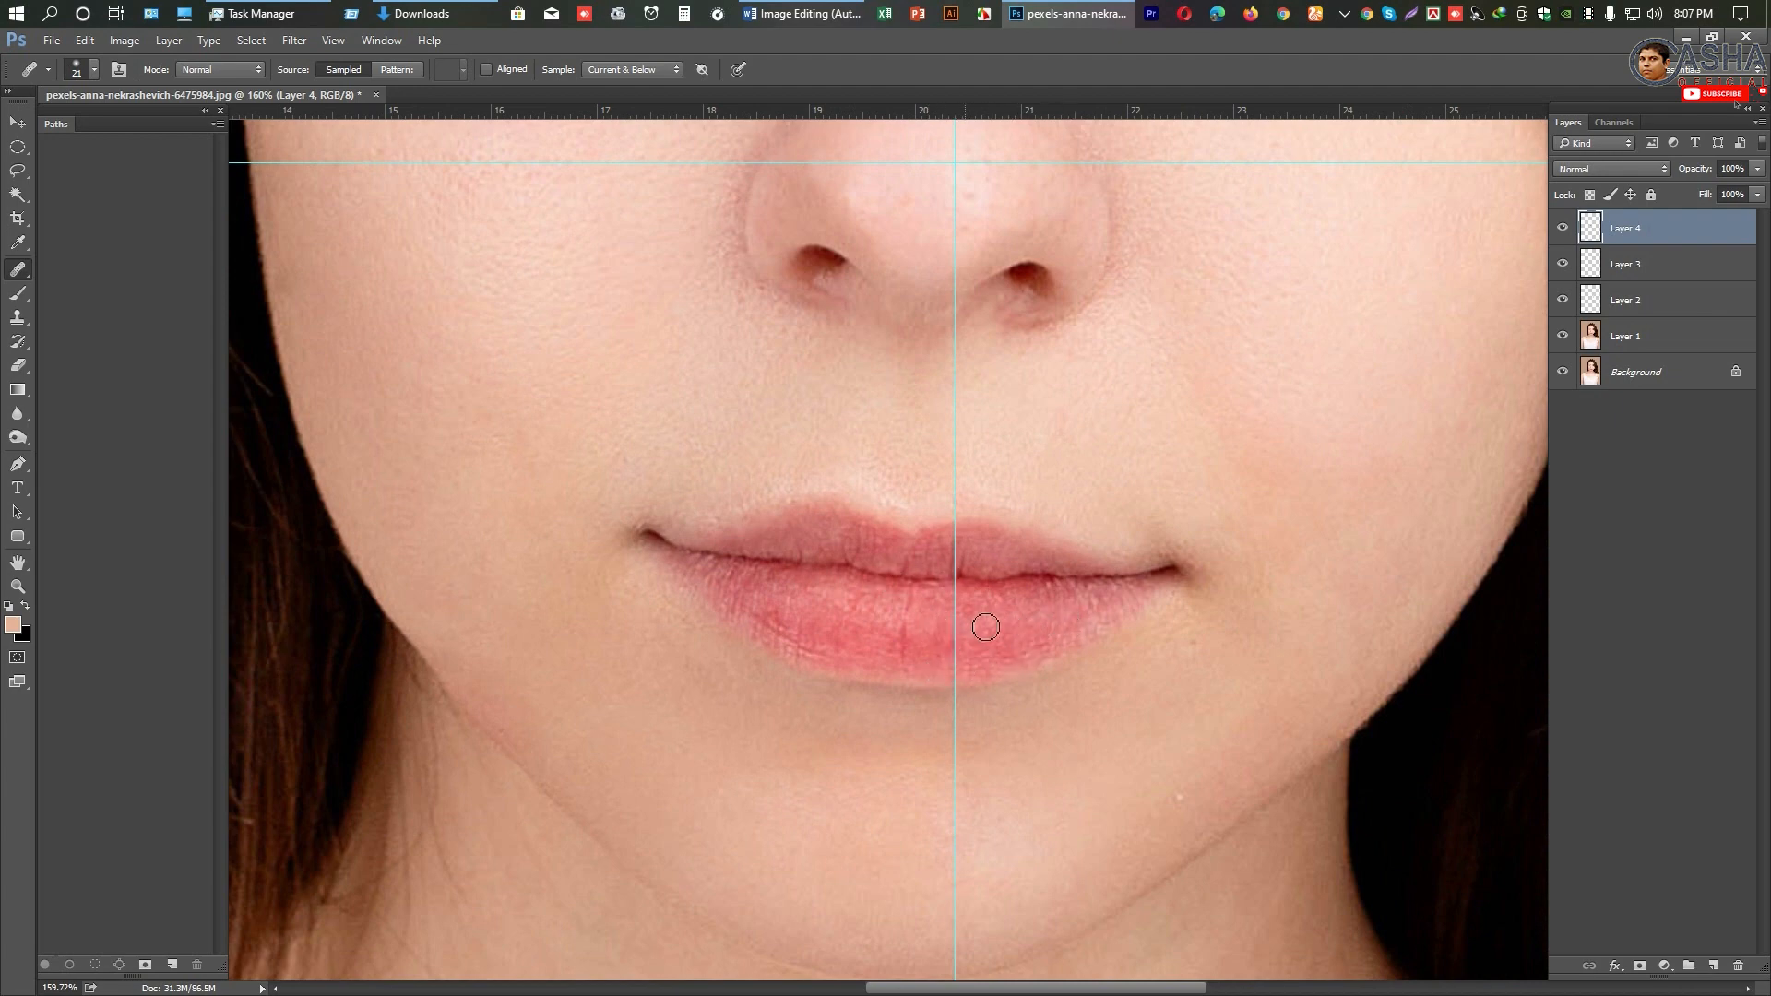
{"action": "scroll", "coordinate": [932, 618], "scroll_direction": "down", "scroll_amount": 4}
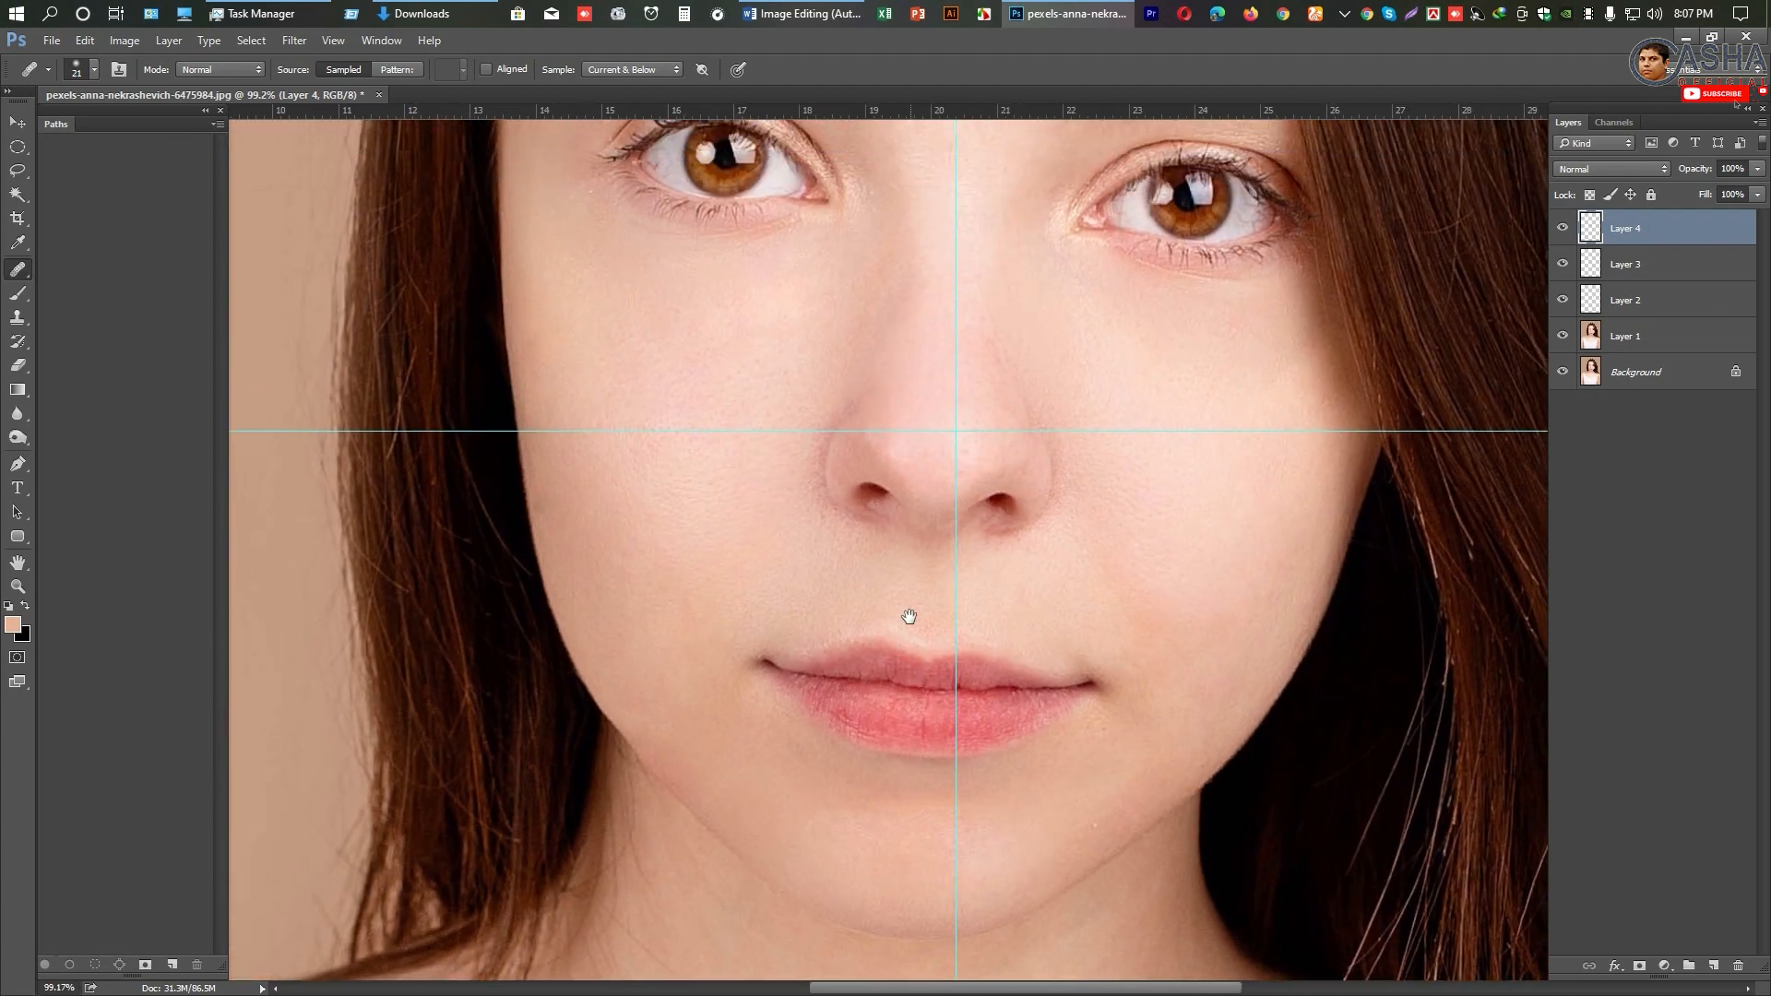
{"action": "scroll", "coordinate": [909, 617], "scroll_direction": "up", "scroll_amount": 4}
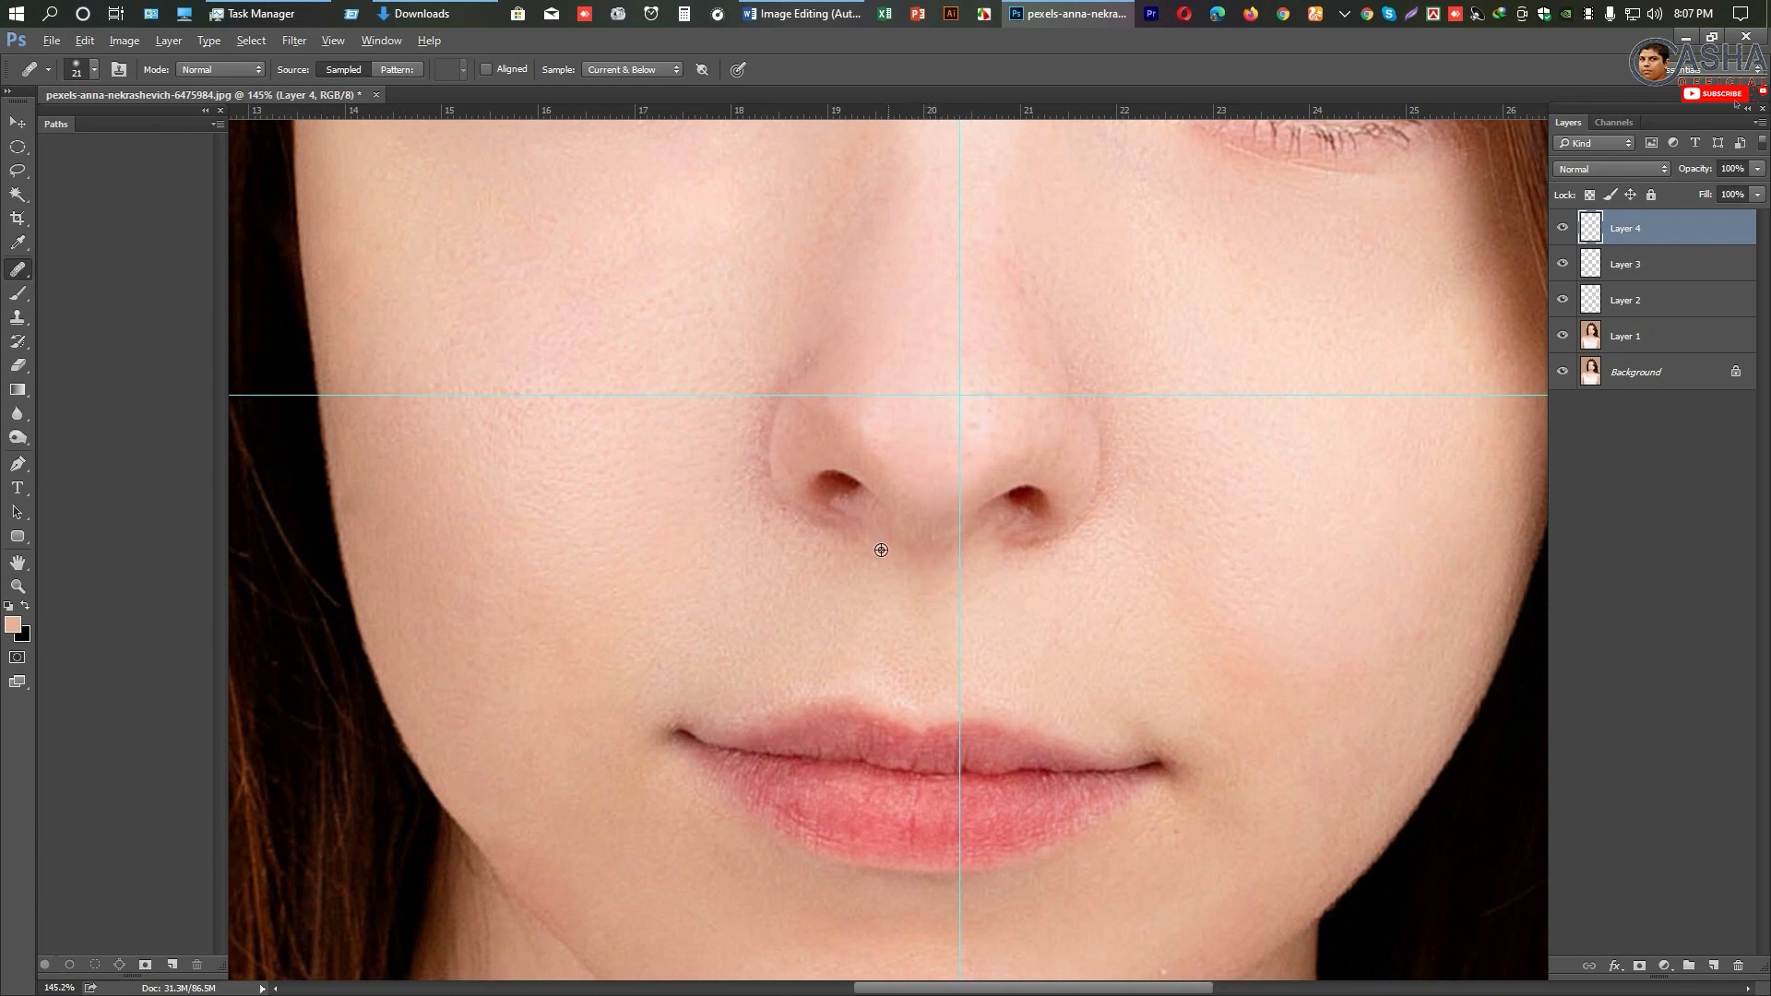
{"action": "left_click", "coordinate": [840, 522], "text": "alt"}
{"action": "left_click", "coordinate": [834, 506]}
{"action": "scroll", "coordinate": [850, 512], "scroll_direction": "down", "scroll_amount": 2, "text": "alt"}
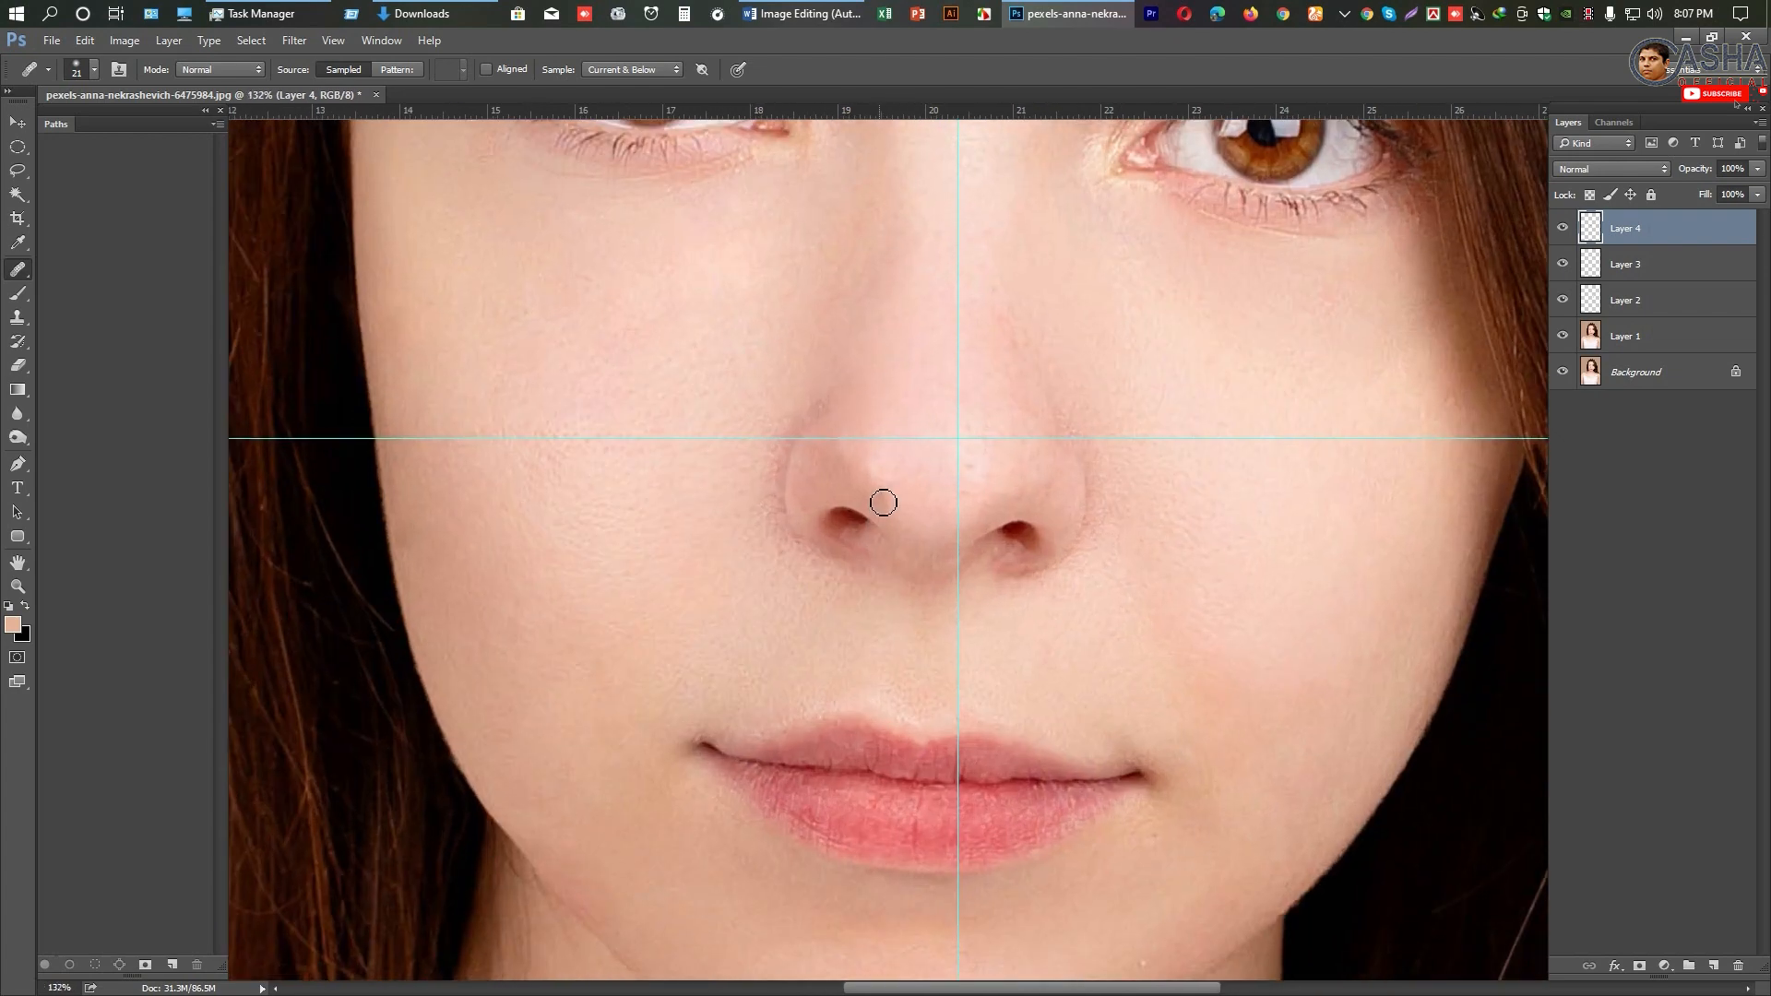
{"action": "left_click", "coordinate": [914, 489]}
{"action": "left_click", "coordinate": [914, 468], "text": "alt"}
{"action": "left_click", "coordinate": [844, 472]}
Step: Add a new empty layer and heal the small spots on the image-right jaw and beside the mouth corner
{"action": "key", "text": "ctrl+shift+alt+n"}
{"action": "scroll", "coordinate": [872, 646], "scroll_direction": "down", "scroll_amount": 3, "text": "alt"}
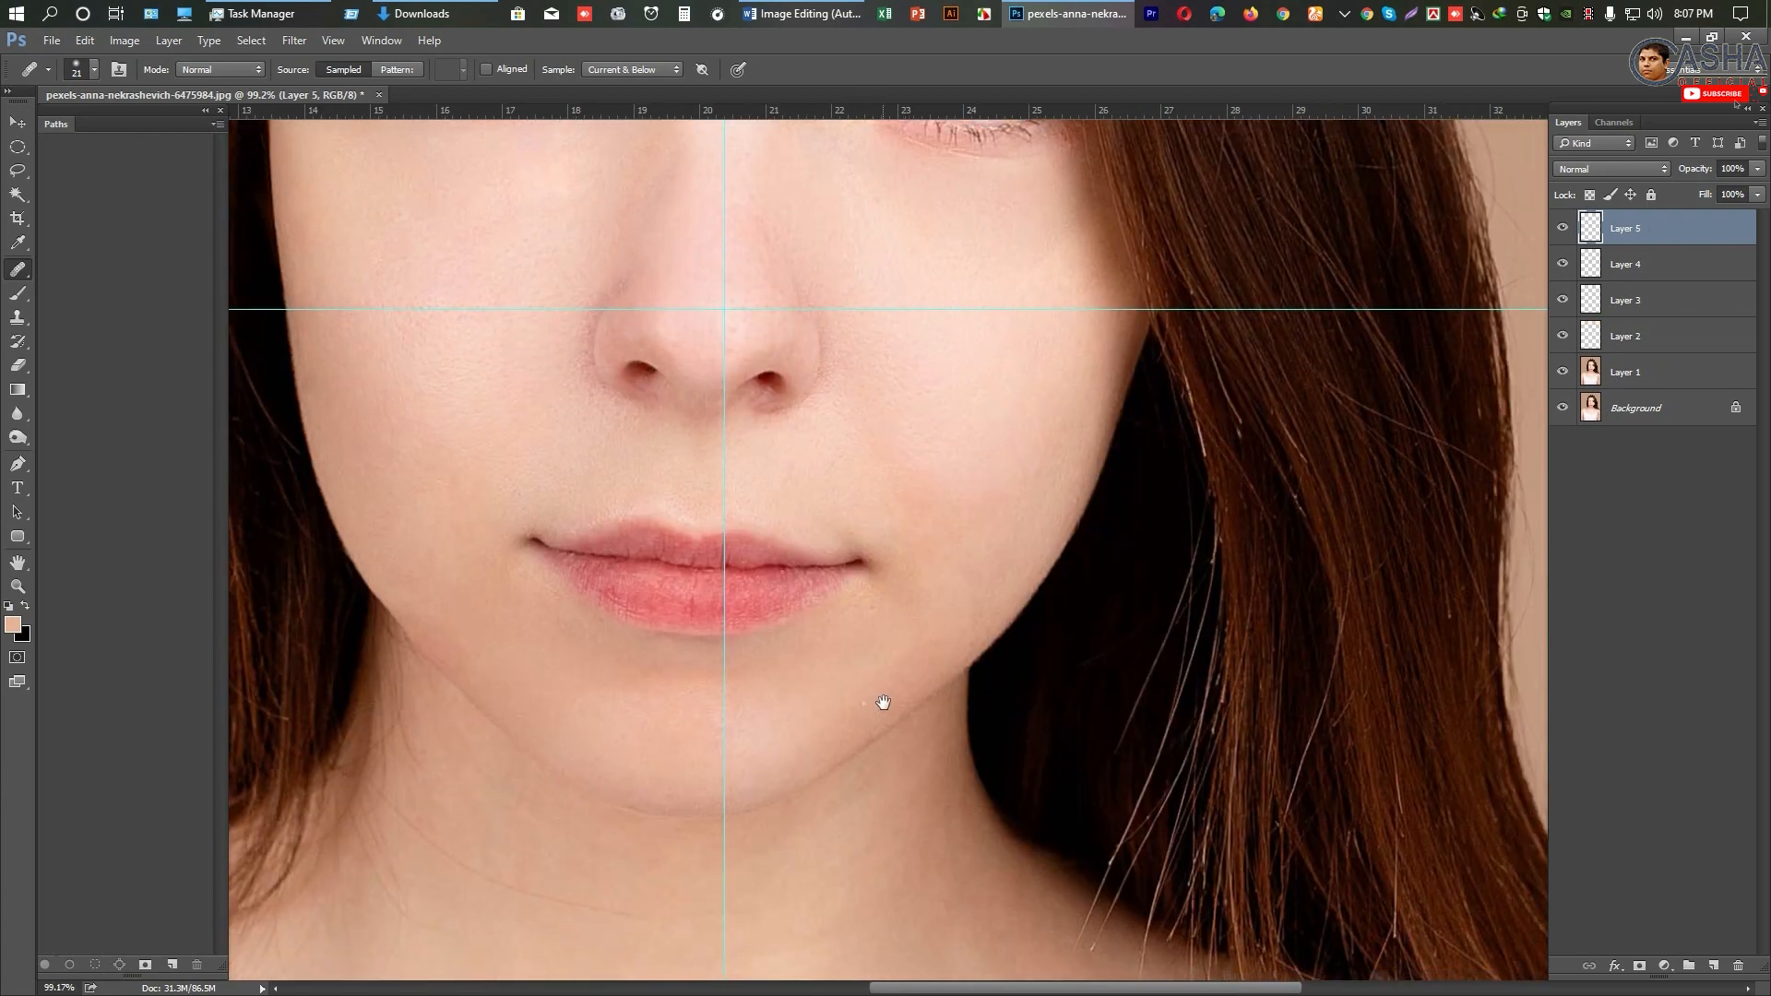
{"action": "scroll", "coordinate": [844, 692], "scroll_direction": "down", "scroll_amount": 1}
{"action": "scroll", "coordinate": [858, 655], "scroll_direction": "up", "scroll_amount": 1}
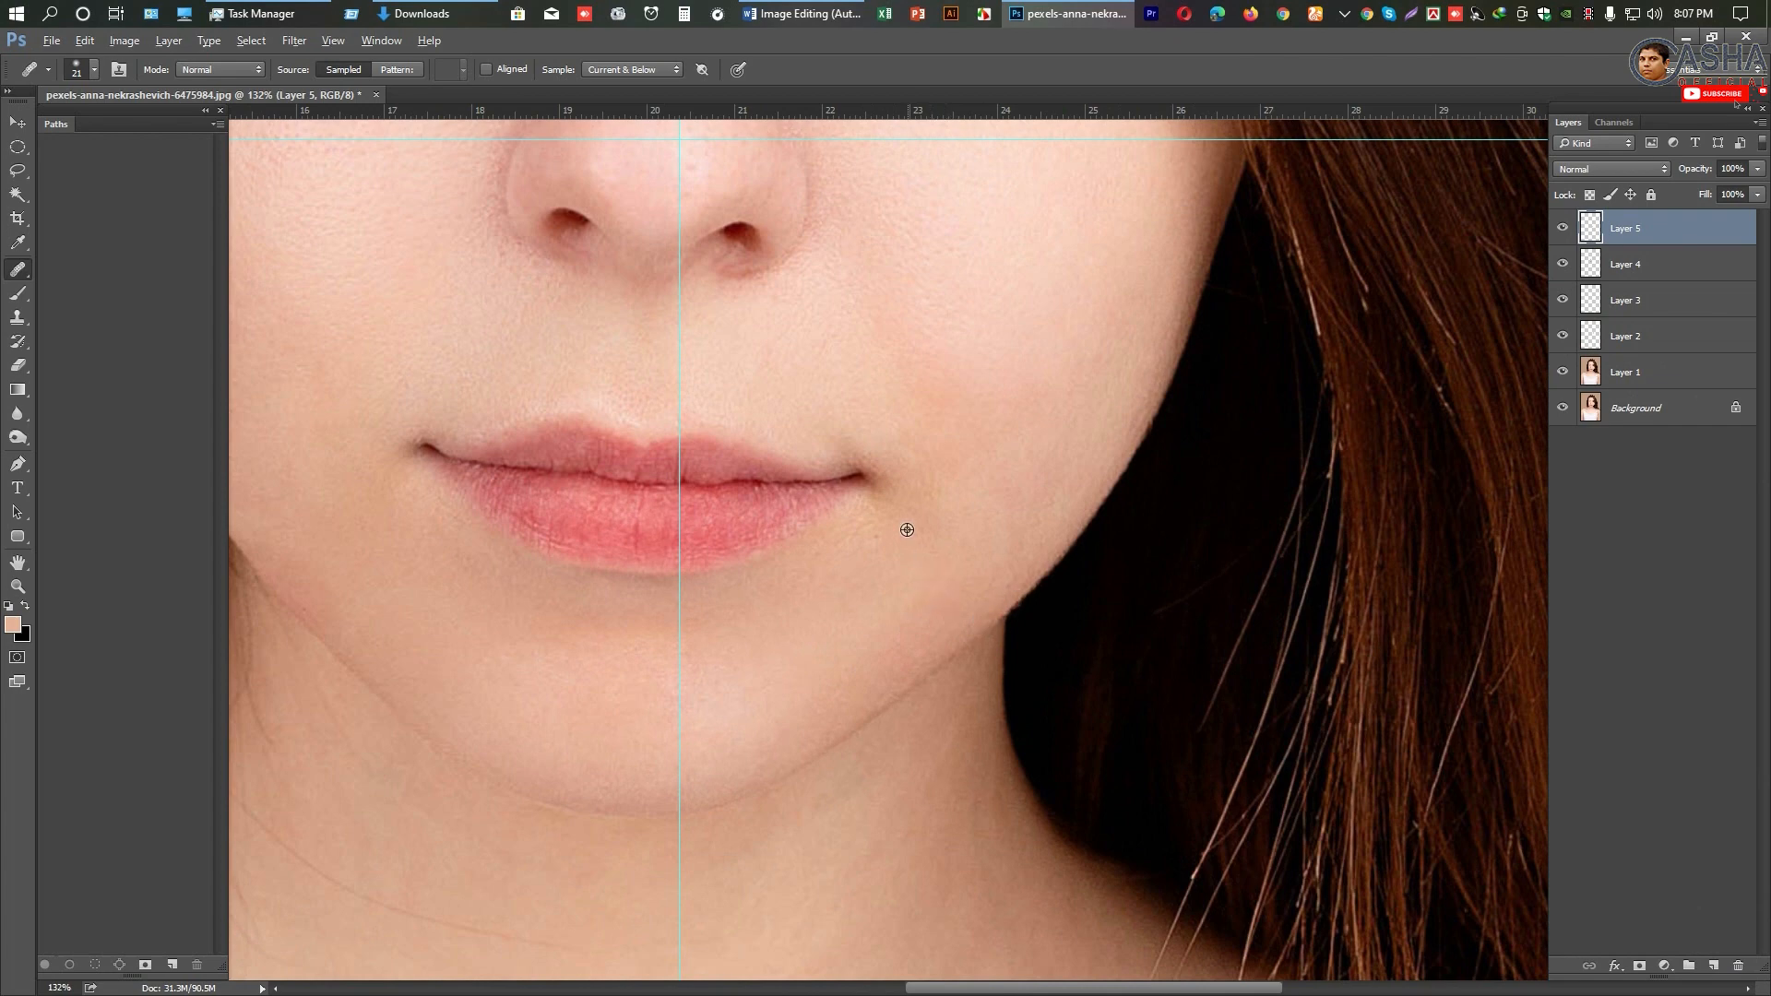
{"action": "scroll", "coordinate": [858, 535], "scroll_direction": "down", "scroll_amount": 2}
{"action": "scroll", "coordinate": [823, 613], "scroll_direction": "down", "scroll_amount": 1}
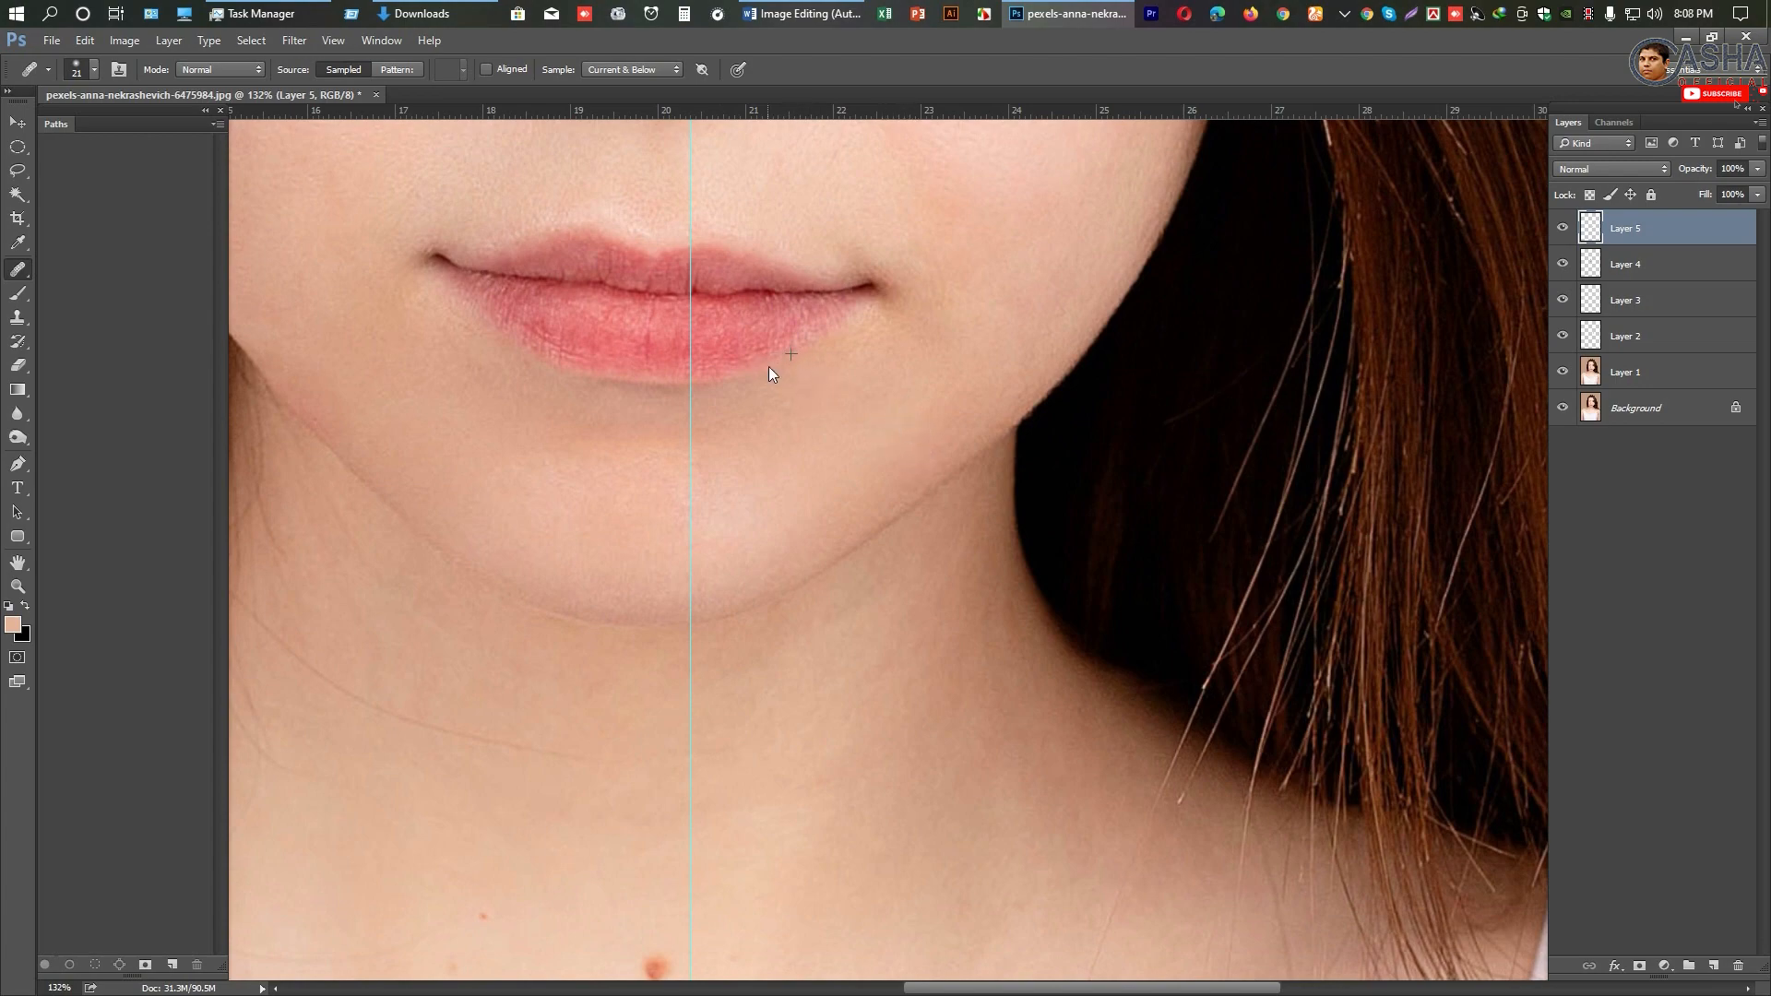
Step: Examine the healed lips, cheeks, nose and chin at several magnifications for remaining blemishes
{"action": "scroll", "coordinate": [771, 372], "scroll_direction": "down", "scroll_amount": 2}
{"action": "scroll", "coordinate": [894, 368], "scroll_direction": "down", "scroll_amount": 1}
{"action": "scroll", "coordinate": [937, 313], "scroll_direction": "up", "scroll_amount": 1}
{"action": "scroll", "coordinate": [937, 459], "scroll_direction": "up", "scroll_amount": 1}
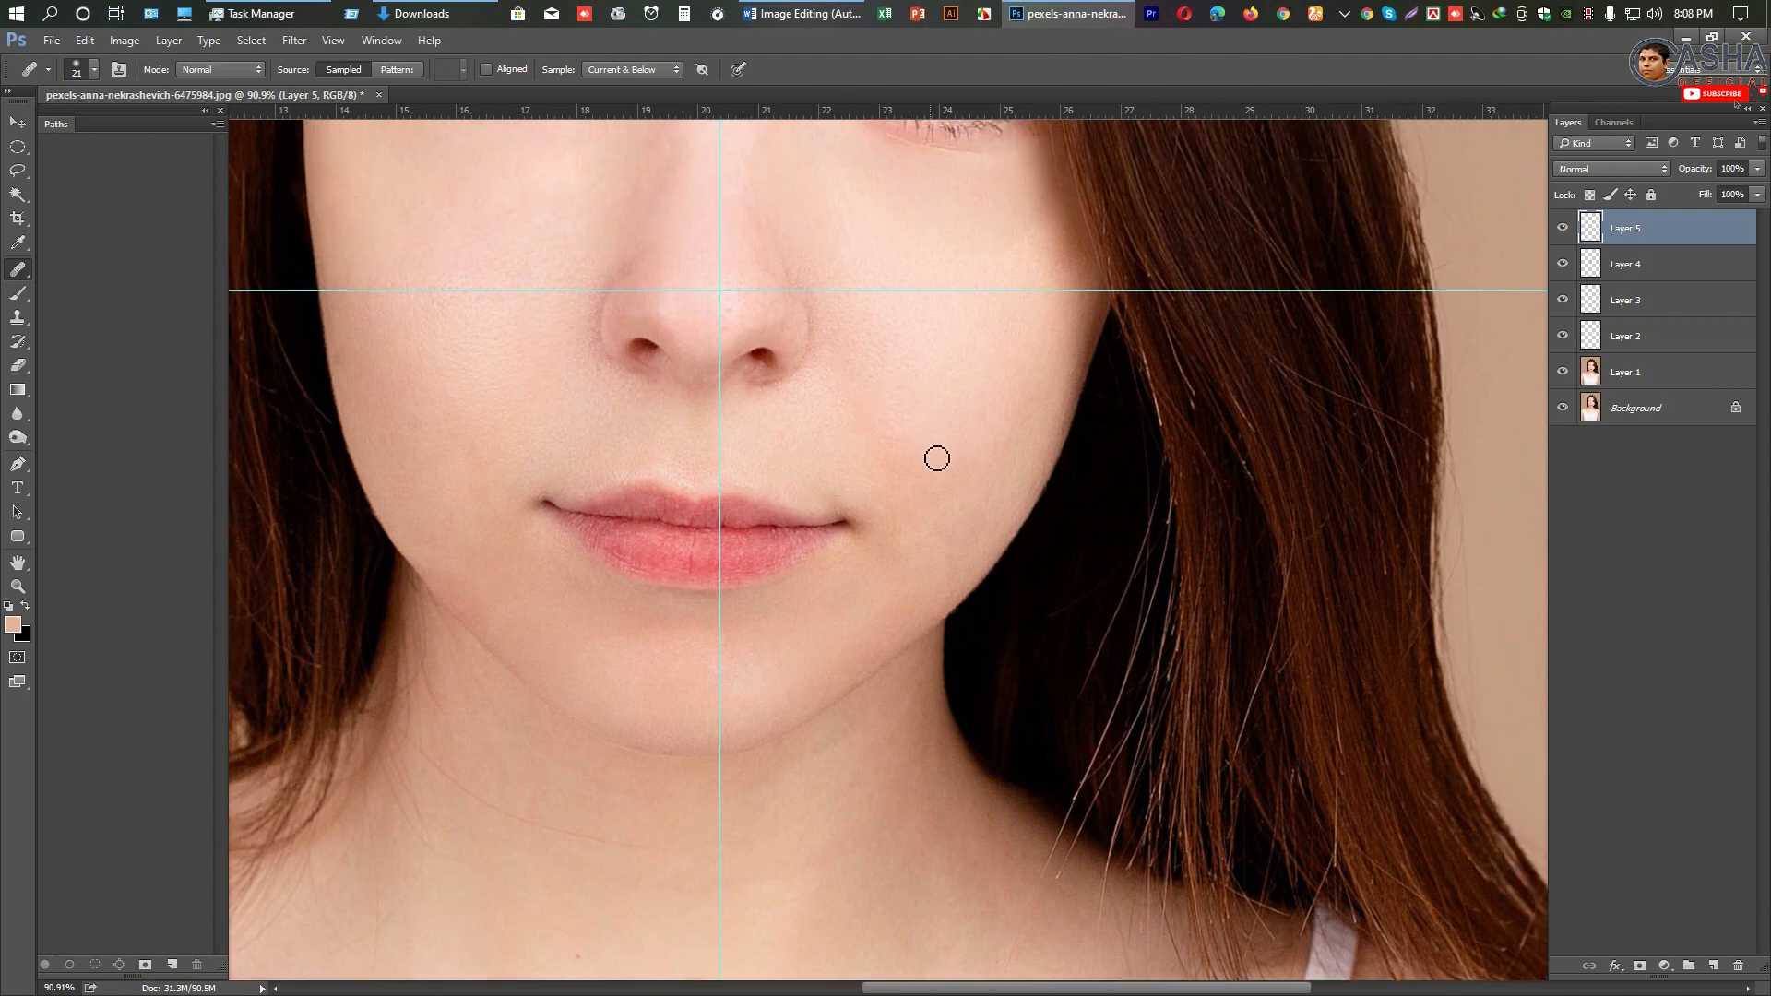
{"action": "scroll", "coordinate": [937, 459], "scroll_direction": "up", "scroll_amount": 2}
{"action": "scroll", "coordinate": [910, 323], "scroll_direction": "up", "scroll_amount": 1}
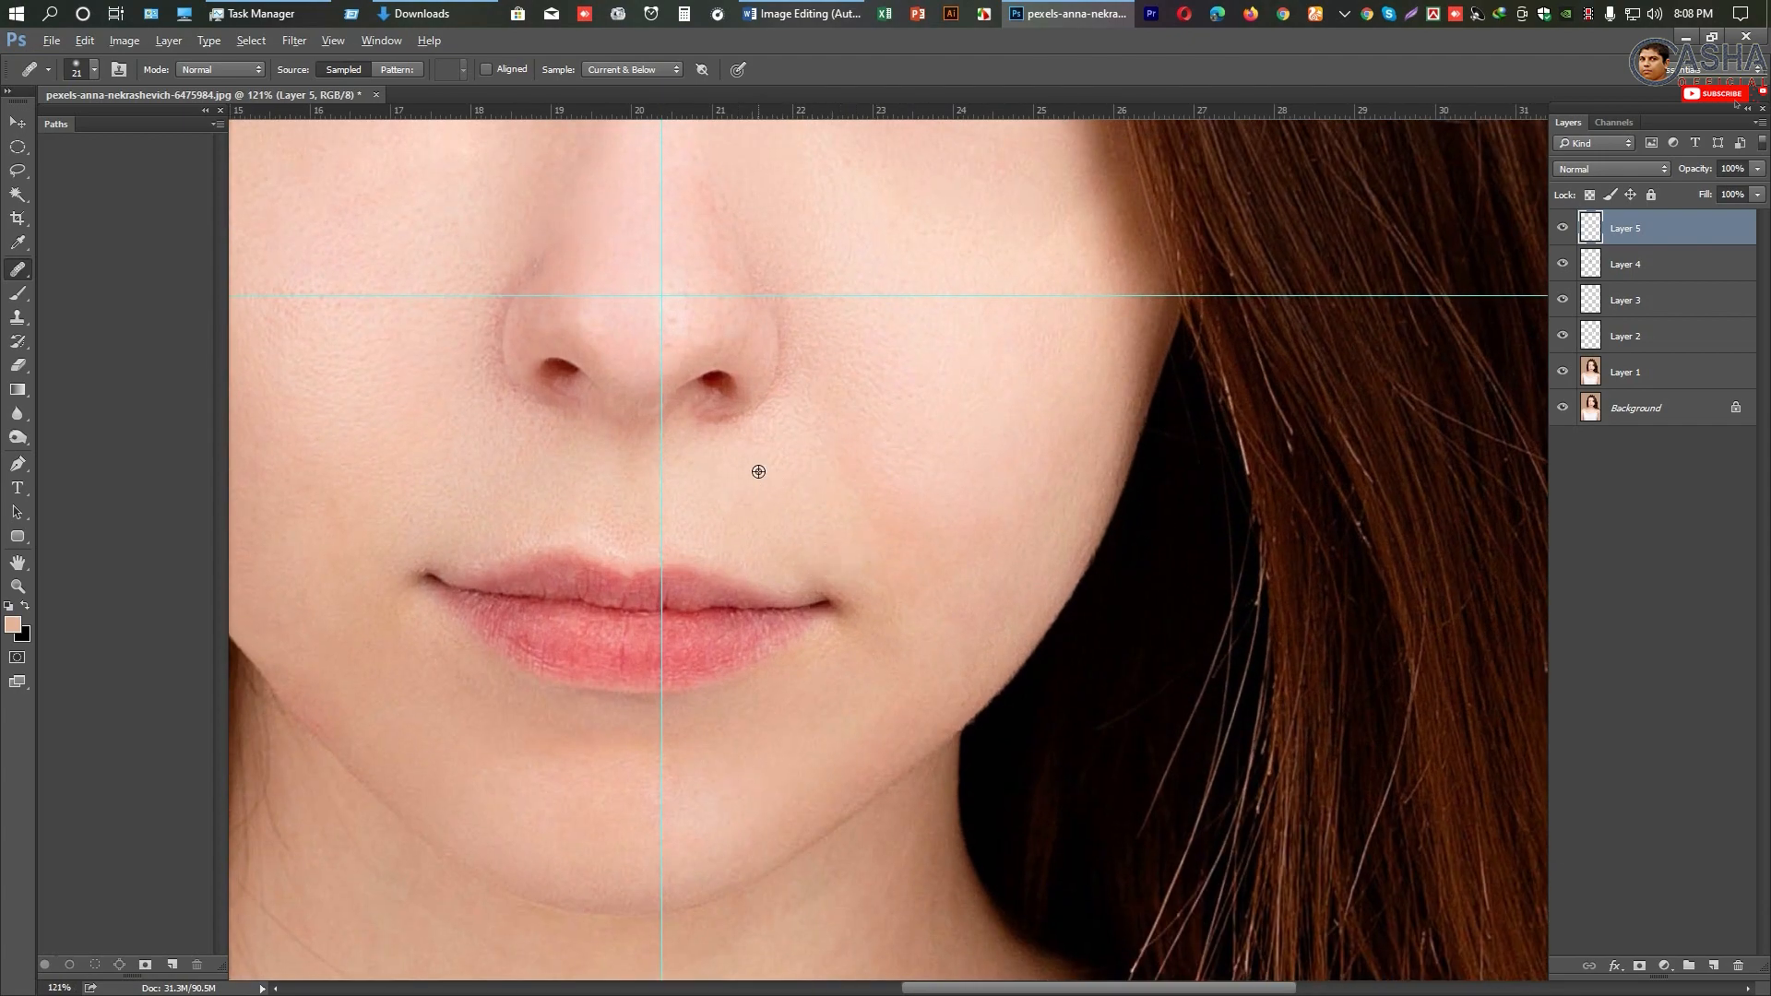
{"action": "scroll", "coordinate": [758, 471], "scroll_direction": "down", "scroll_amount": 5}
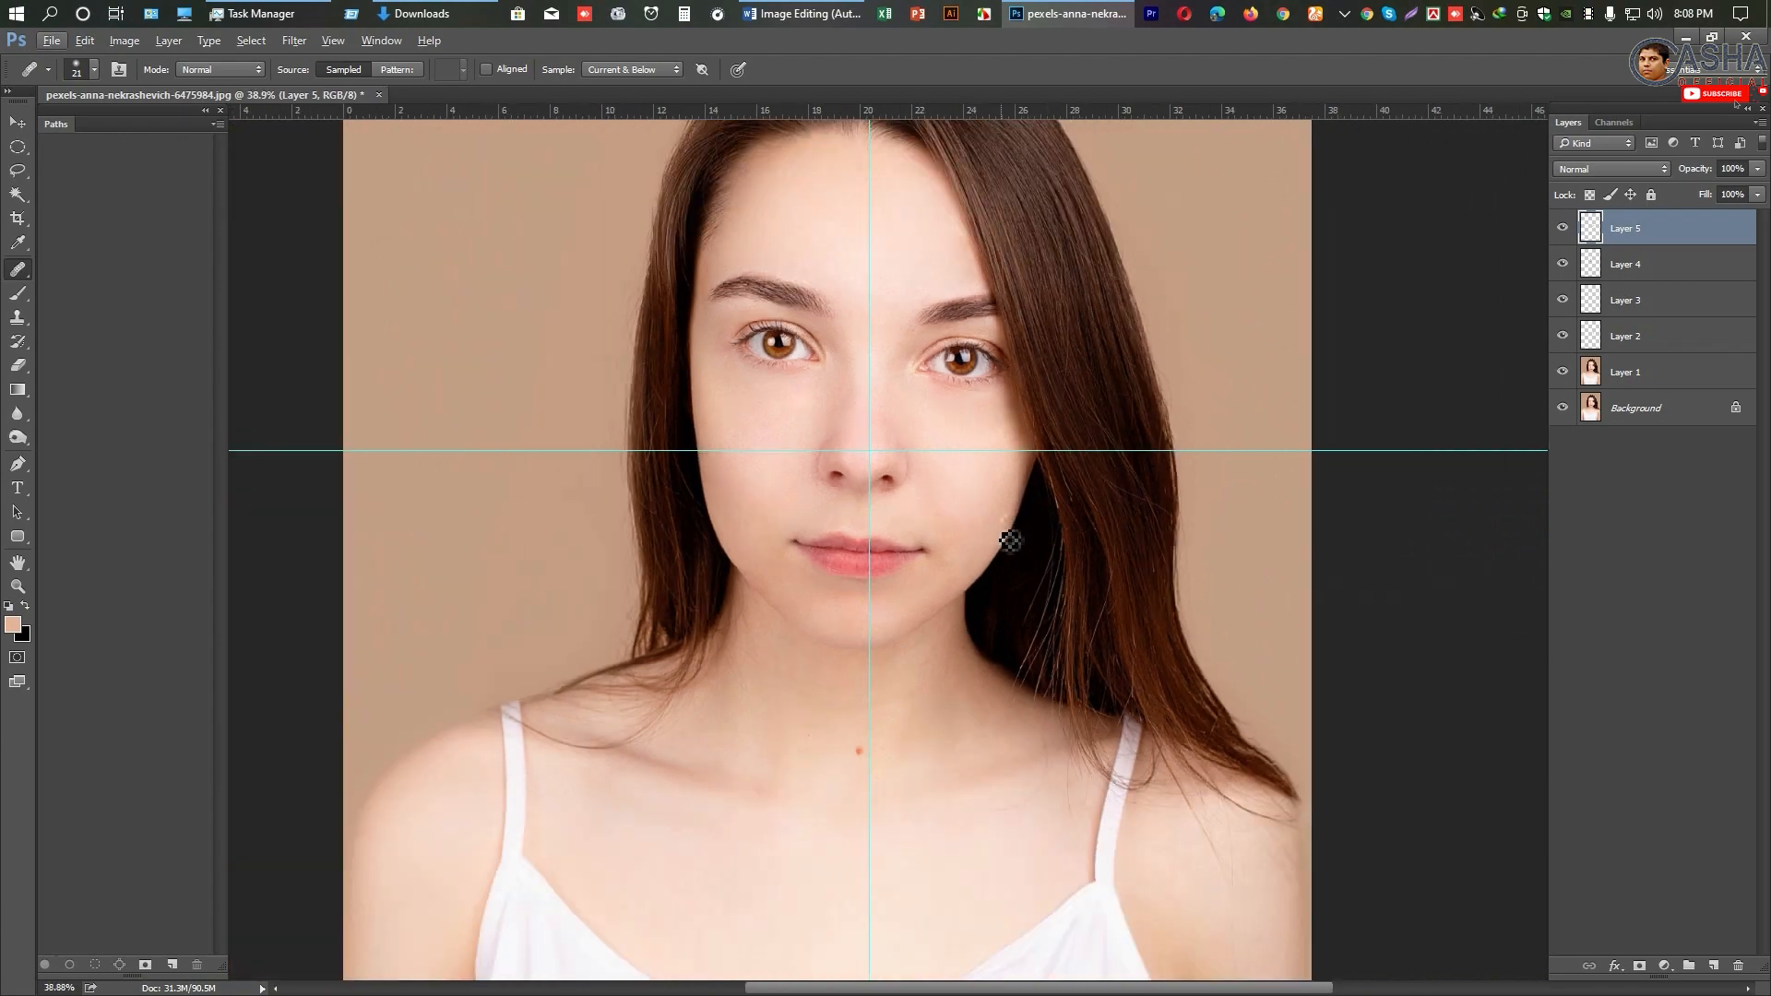
{"action": "scroll", "coordinate": [995, 542], "scroll_direction": "up", "scroll_amount": 1}
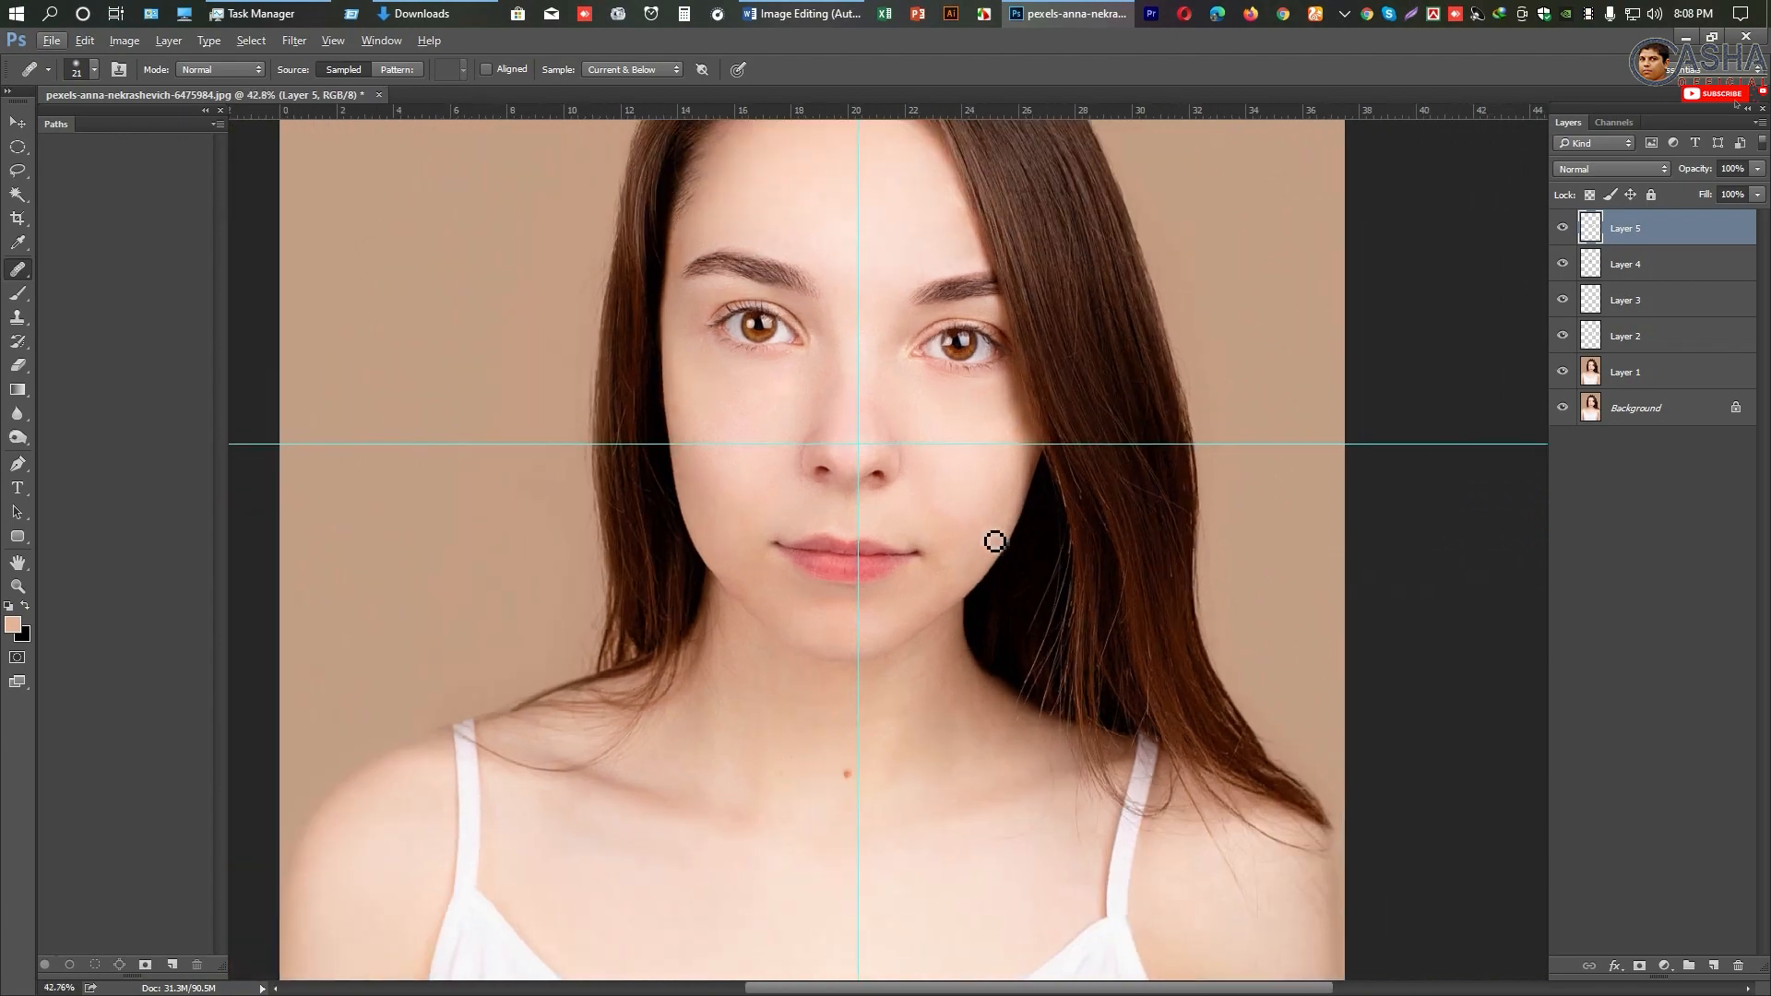
{"action": "scroll", "coordinate": [995, 542], "scroll_direction": "up", "scroll_amount": 1}
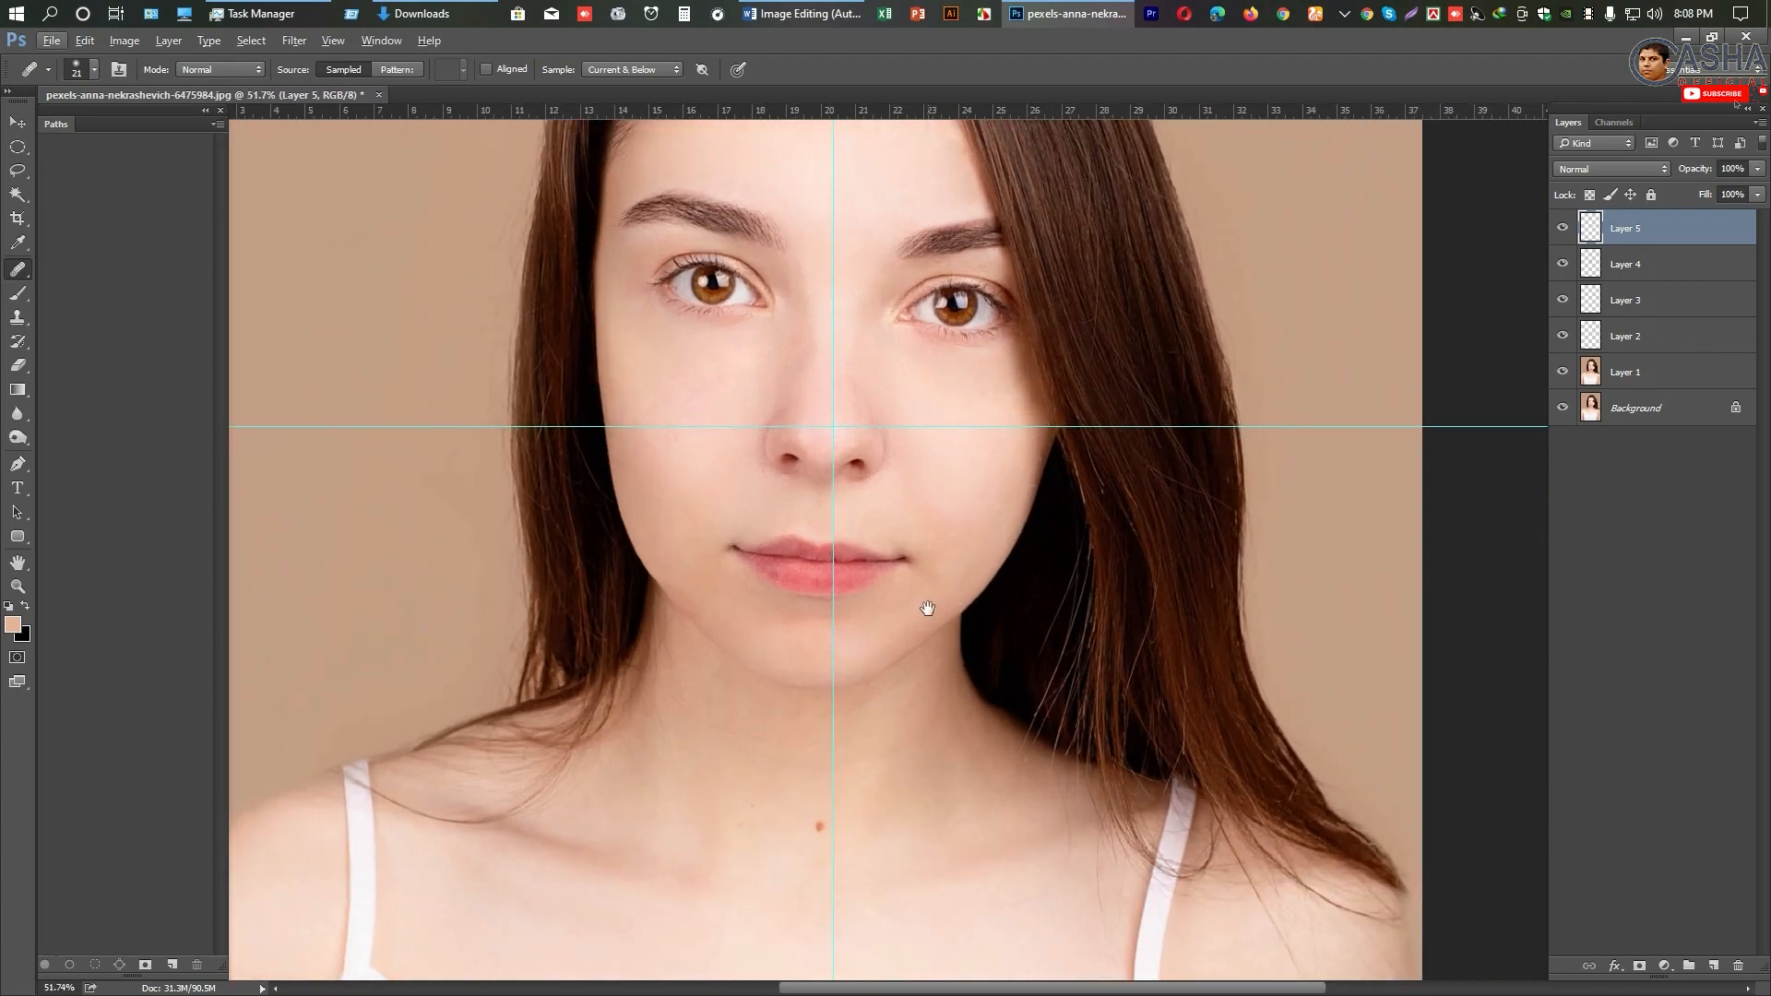
Step: Heal the tiny spot and the mole at the base of the neck with the Healing Brush
{"action": "scroll", "coordinate": [923, 610], "scroll_direction": "down", "scroll_amount": 3}
{"action": "scroll", "coordinate": [794, 569], "scroll_direction": "up", "scroll_amount": 1}
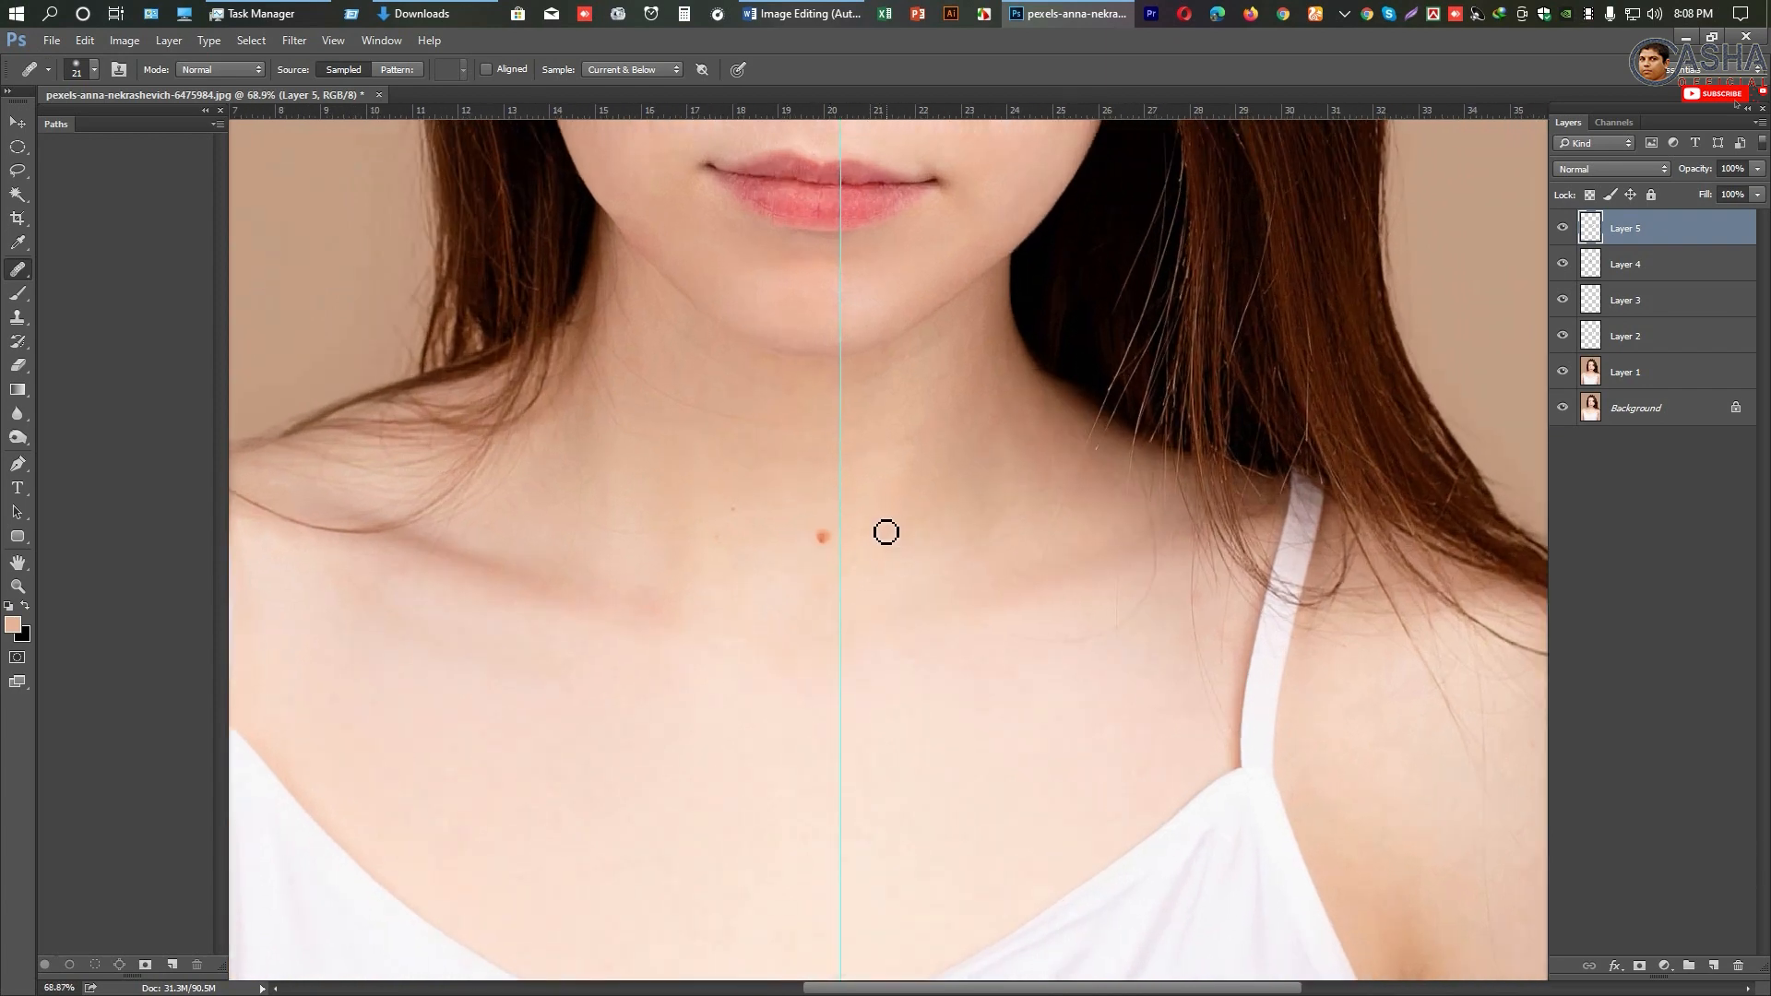
{"action": "scroll", "coordinate": [812, 628], "scroll_direction": "down", "scroll_amount": 1}
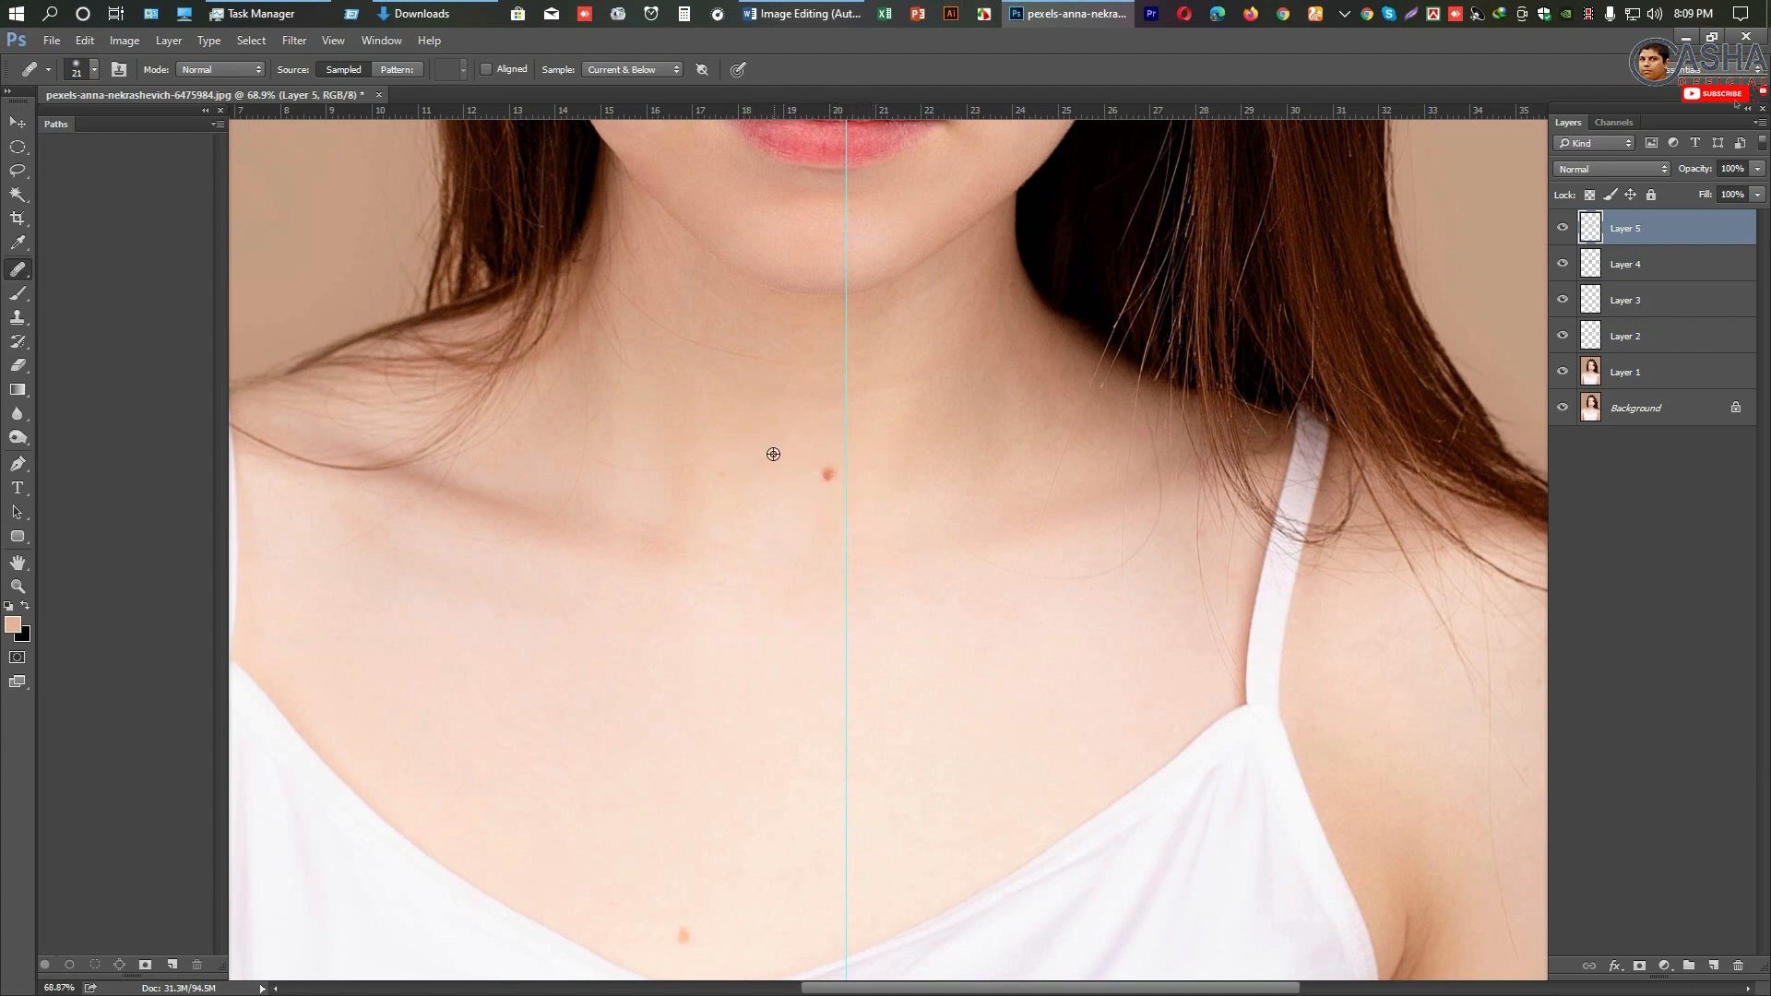
{"action": "left_click_drag", "start_coordinate": [804, 451], "coordinate": [726, 404]}
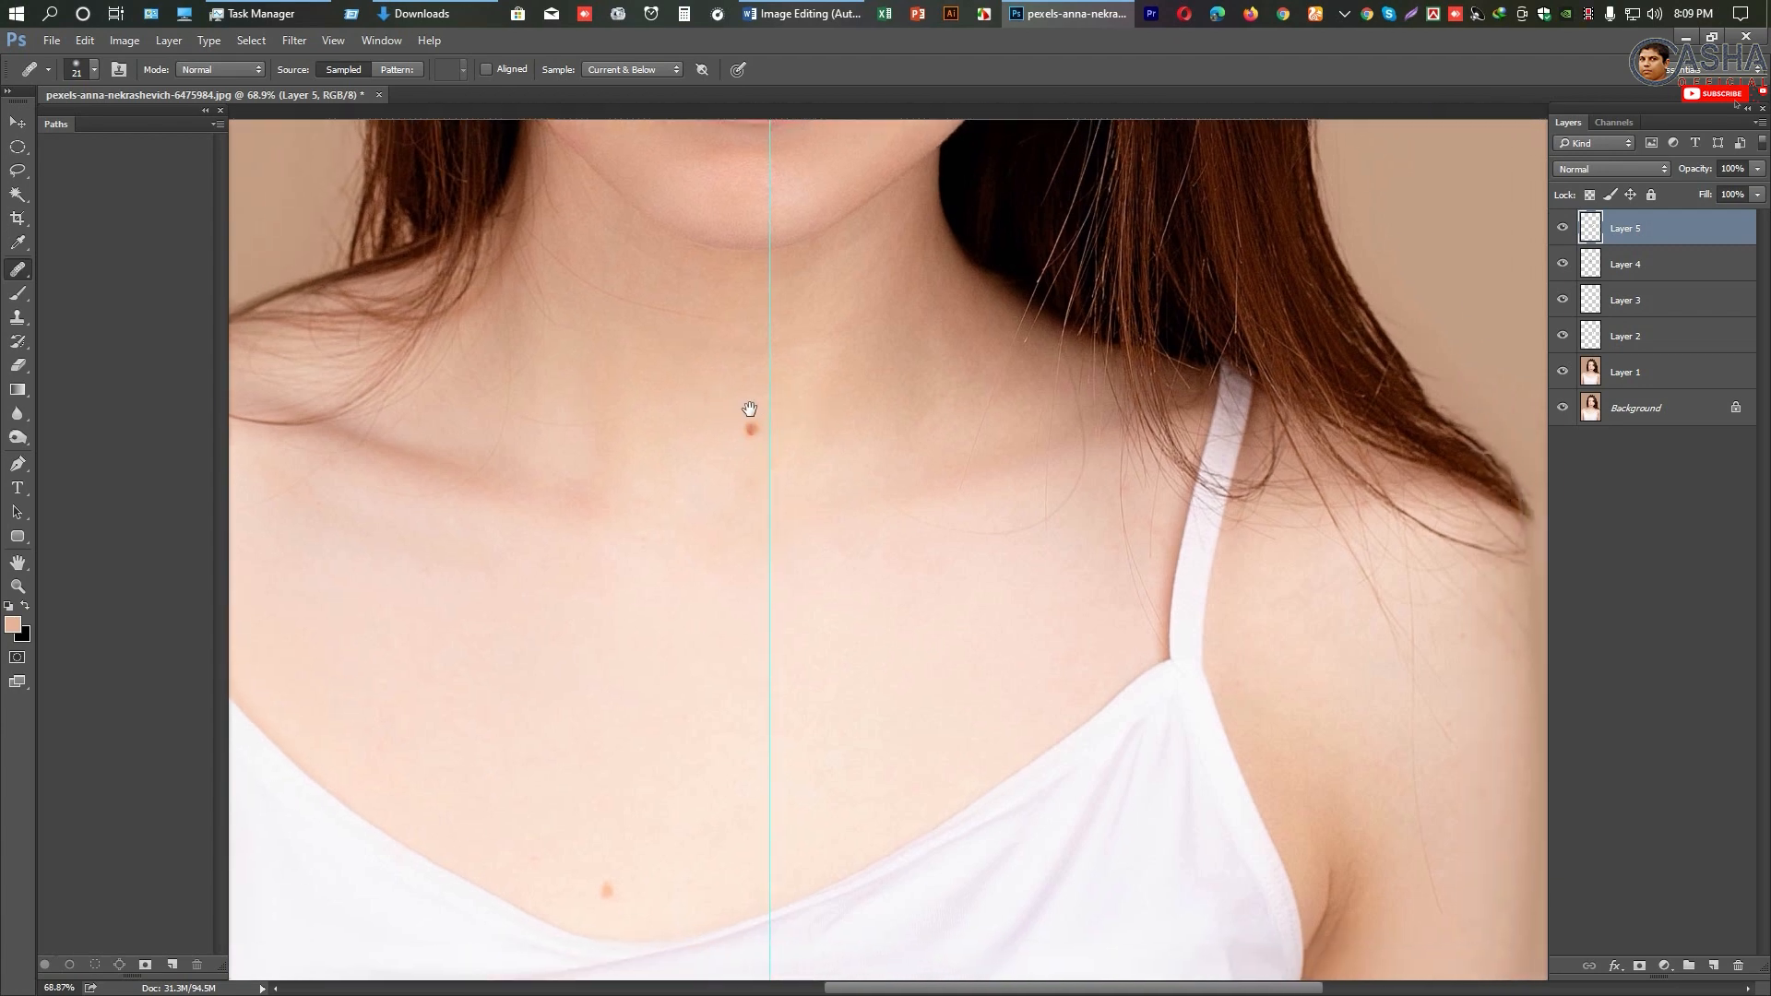
{"action": "left_click_drag", "start_coordinate": [747, 407], "coordinate": [767, 396]}
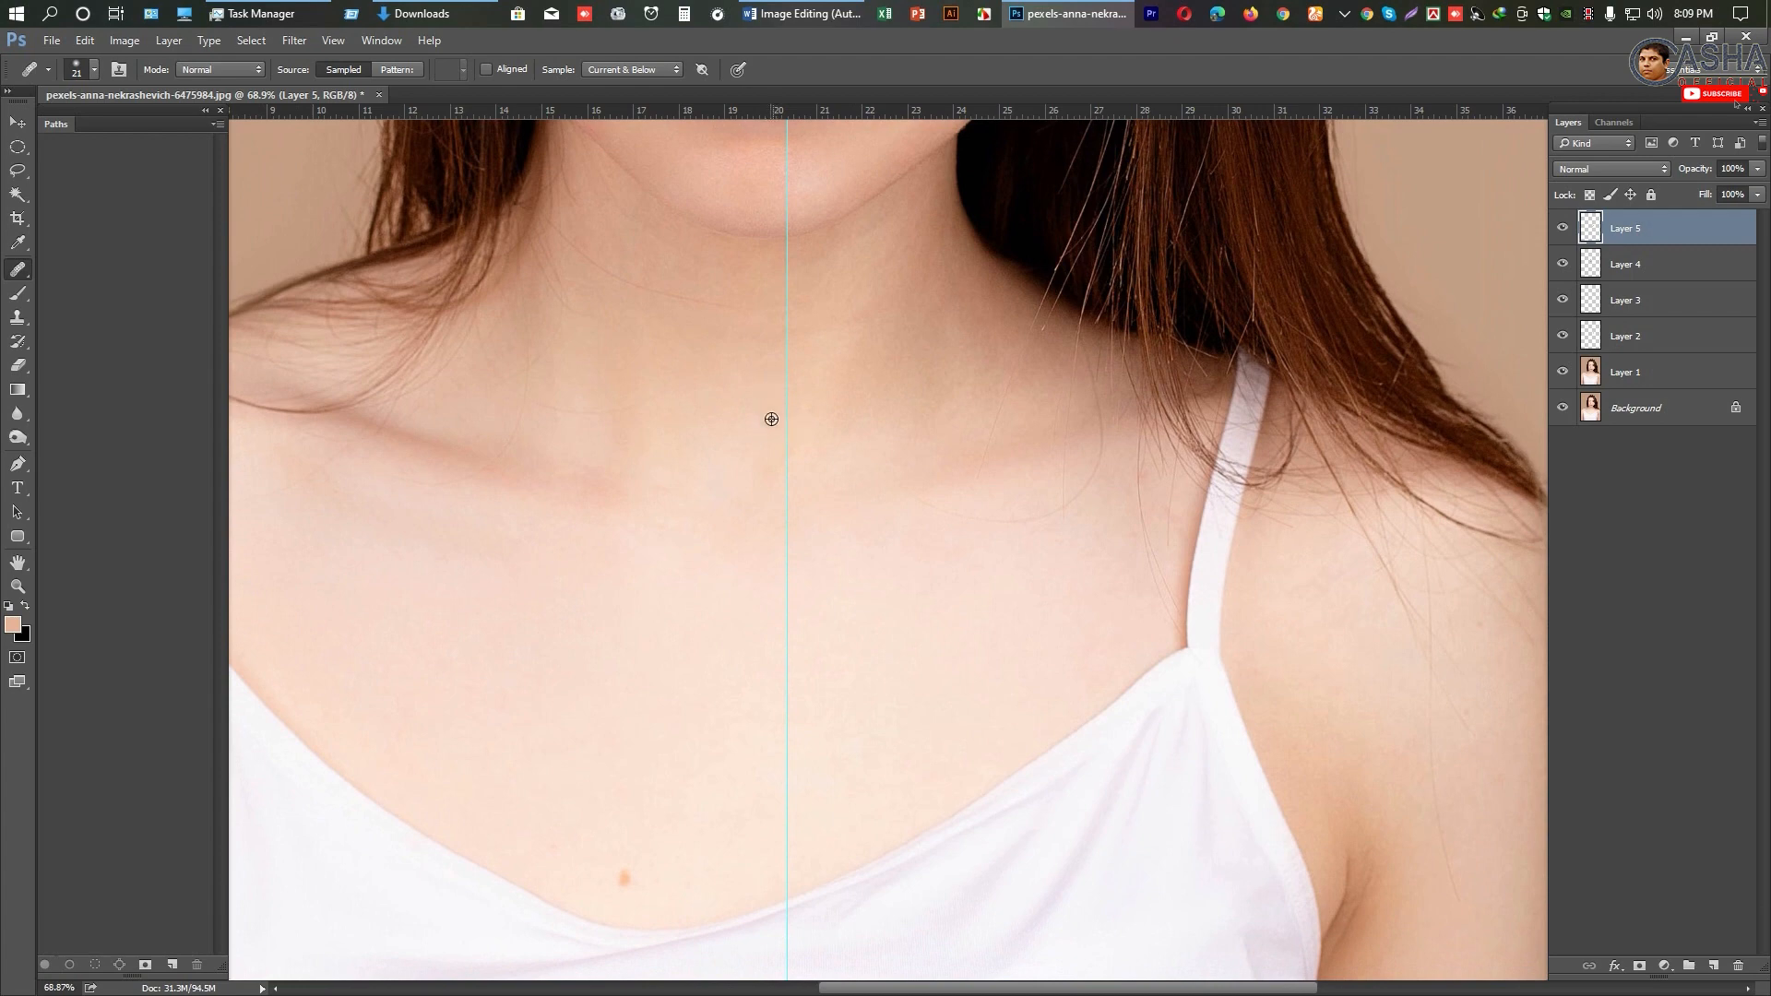
{"action": "left_click", "coordinate": [770, 422]}
Step: Heal the mole on the chest just above the neckline of the top
{"action": "left_click_drag", "start_coordinate": [737, 509], "coordinate": [762, 375]}
{"action": "left_click_drag", "start_coordinate": [716, 625], "coordinate": [743, 473]}
{"action": "left_click", "coordinate": [685, 595]}
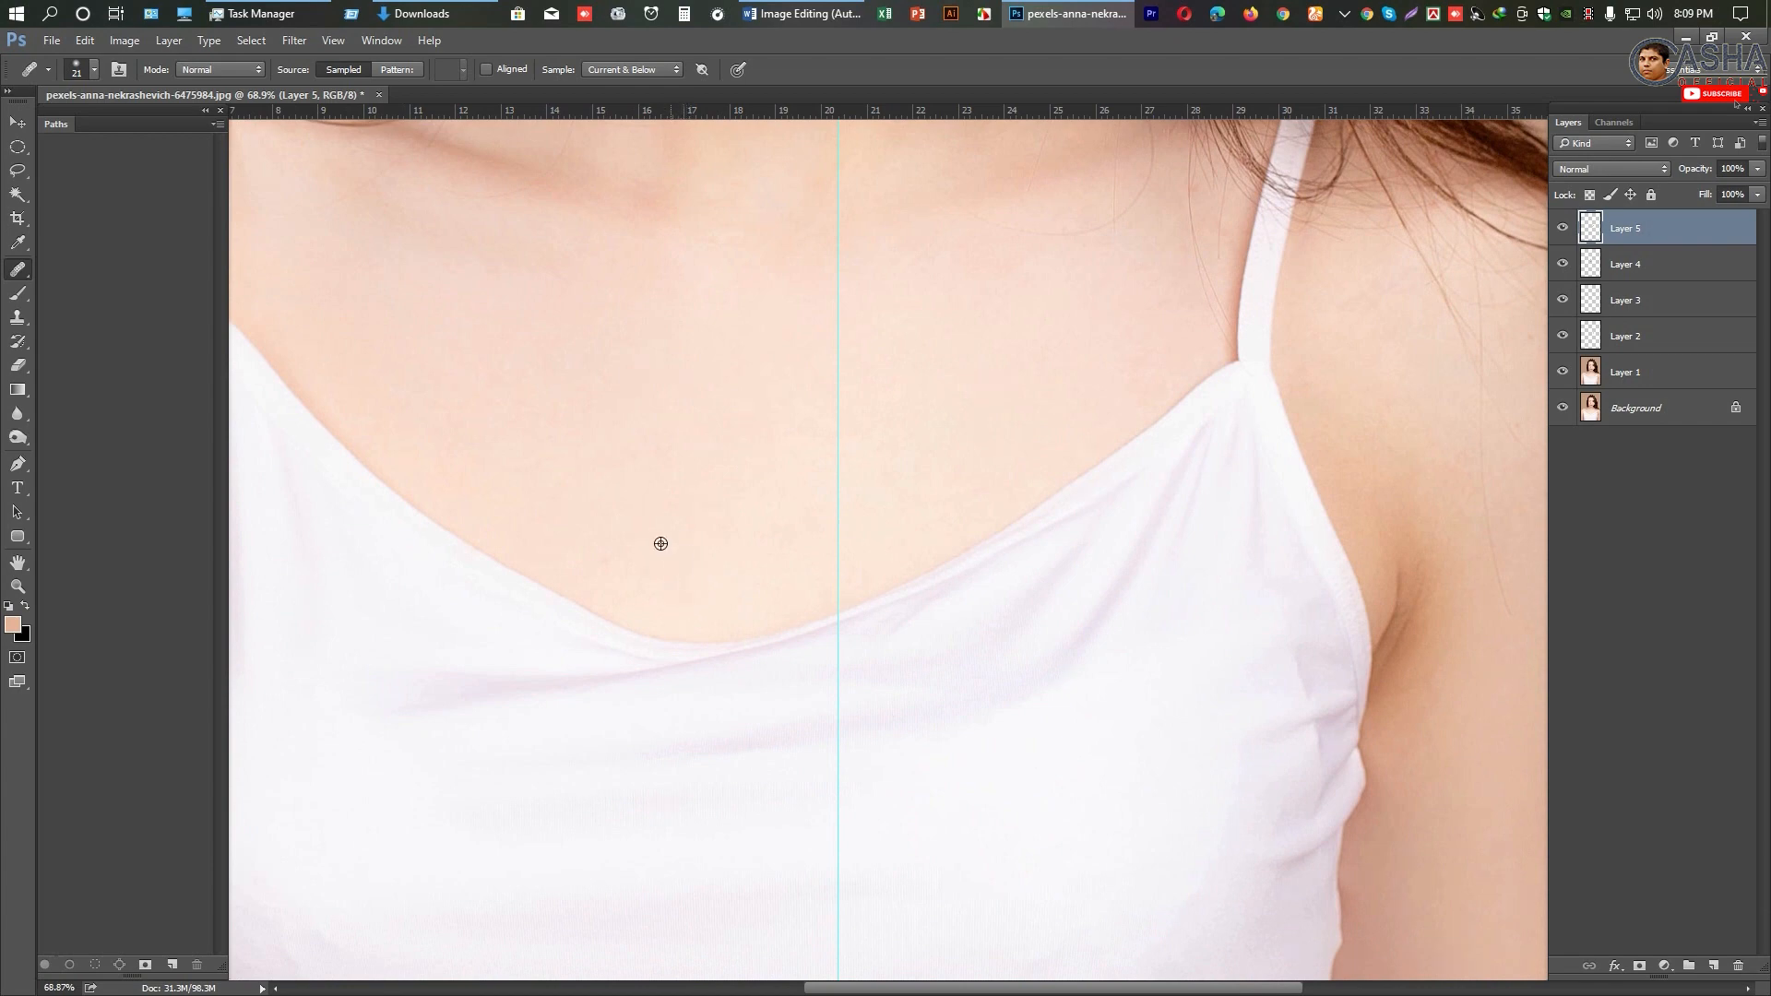
Step: Remove the horizontal and vertical guides from the portrait
{"action": "scroll", "coordinate": [753, 596], "scroll_direction": "down", "scroll_amount": 4}
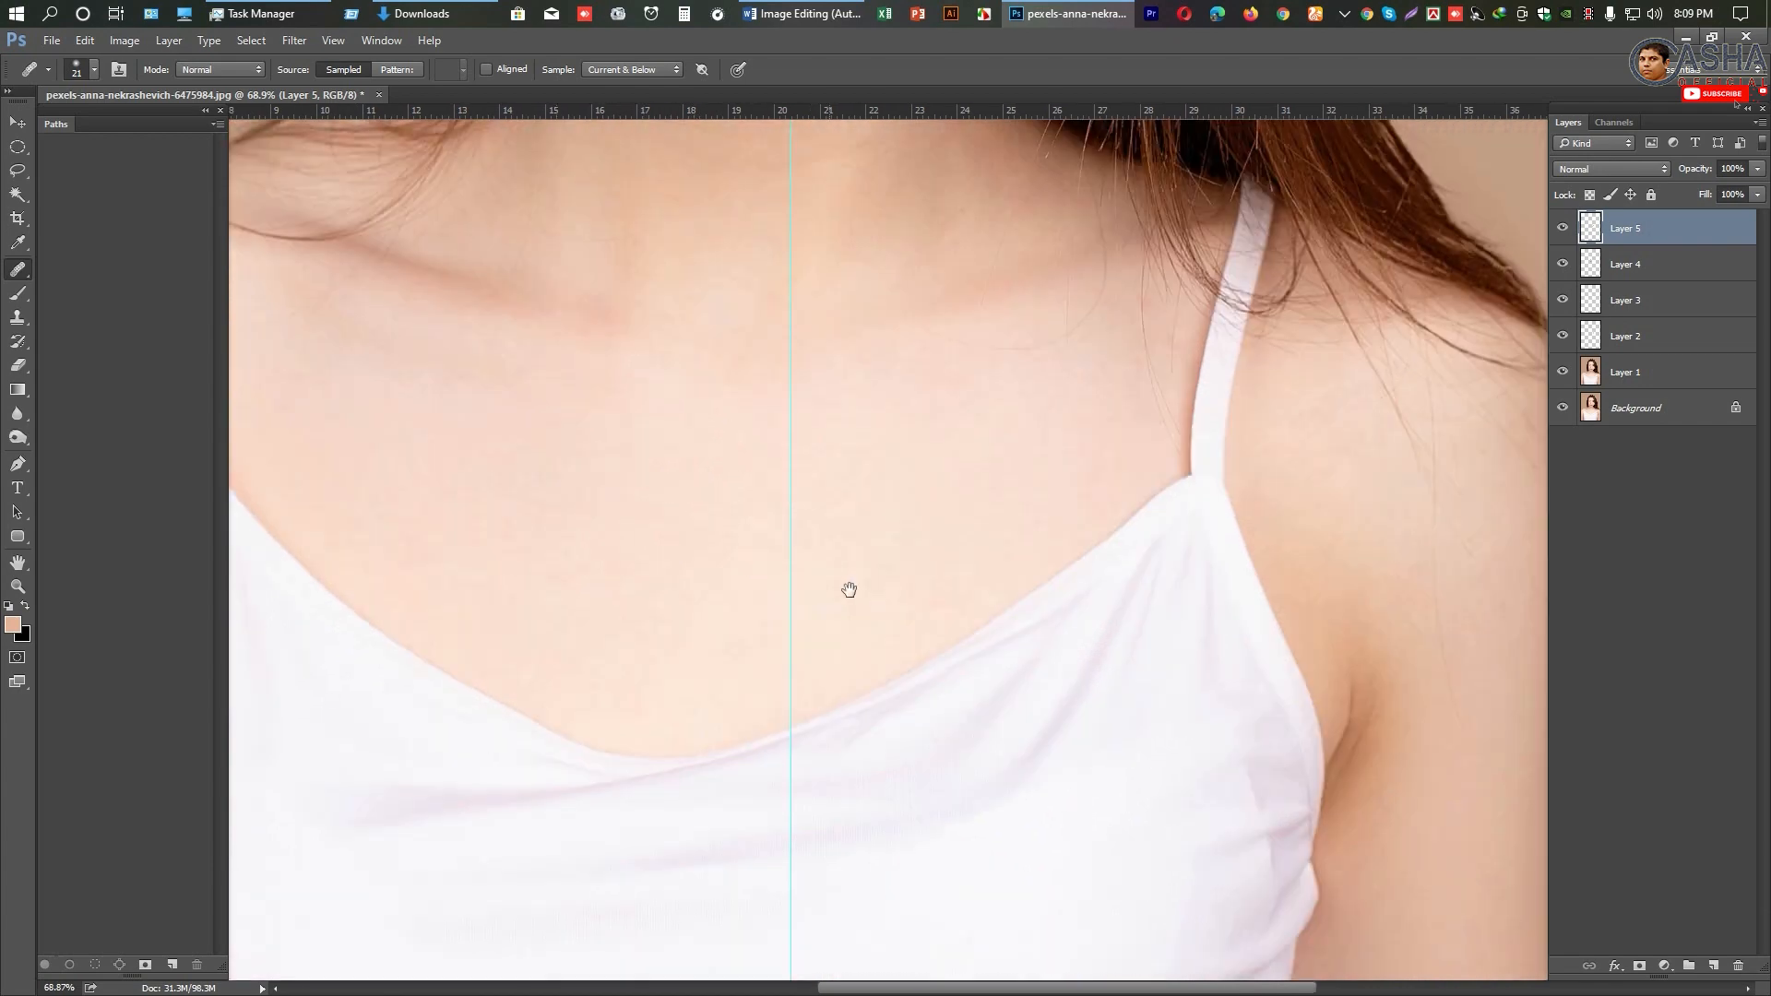
{"action": "scroll", "coordinate": [834, 550], "scroll_direction": "up", "scroll_amount": 2}
{"action": "scroll", "coordinate": [807, 557], "scroll_direction": "down", "scroll_amount": 4}
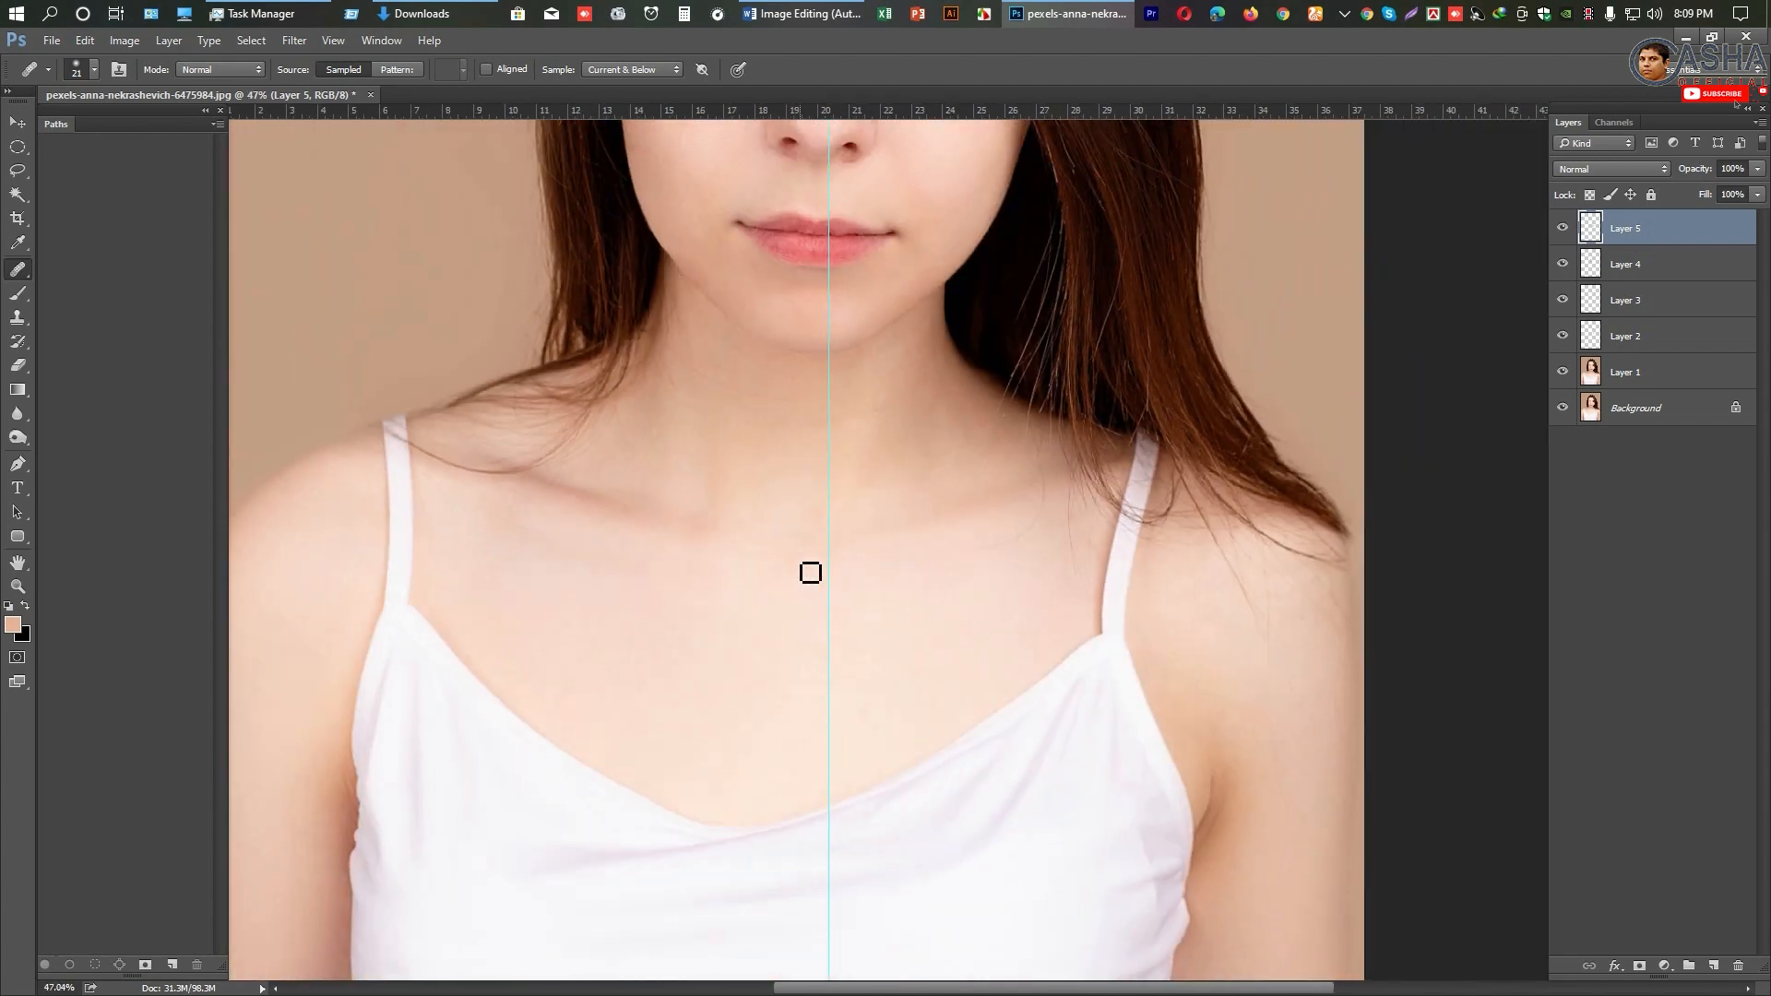
{"action": "scroll", "coordinate": [923, 416], "scroll_direction": "up", "scroll_amount": 2}
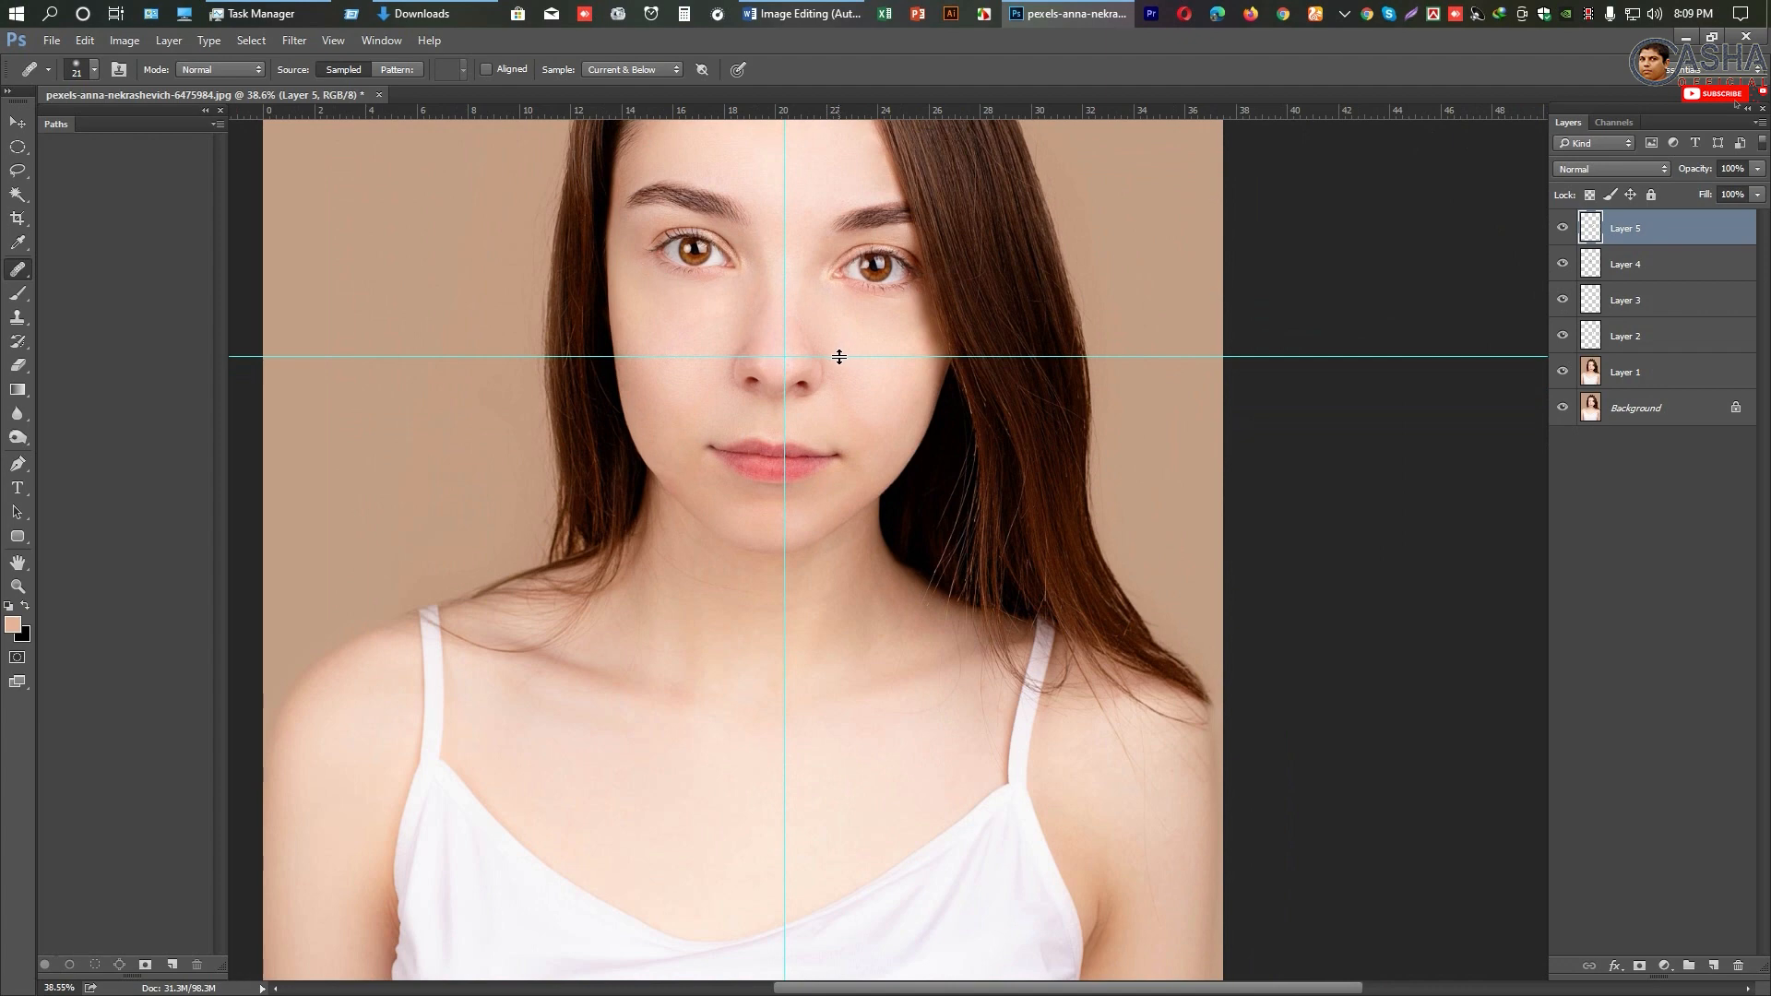
{"action": "left_click_drag", "start_coordinate": [839, 356], "coordinate": [793, 13]}
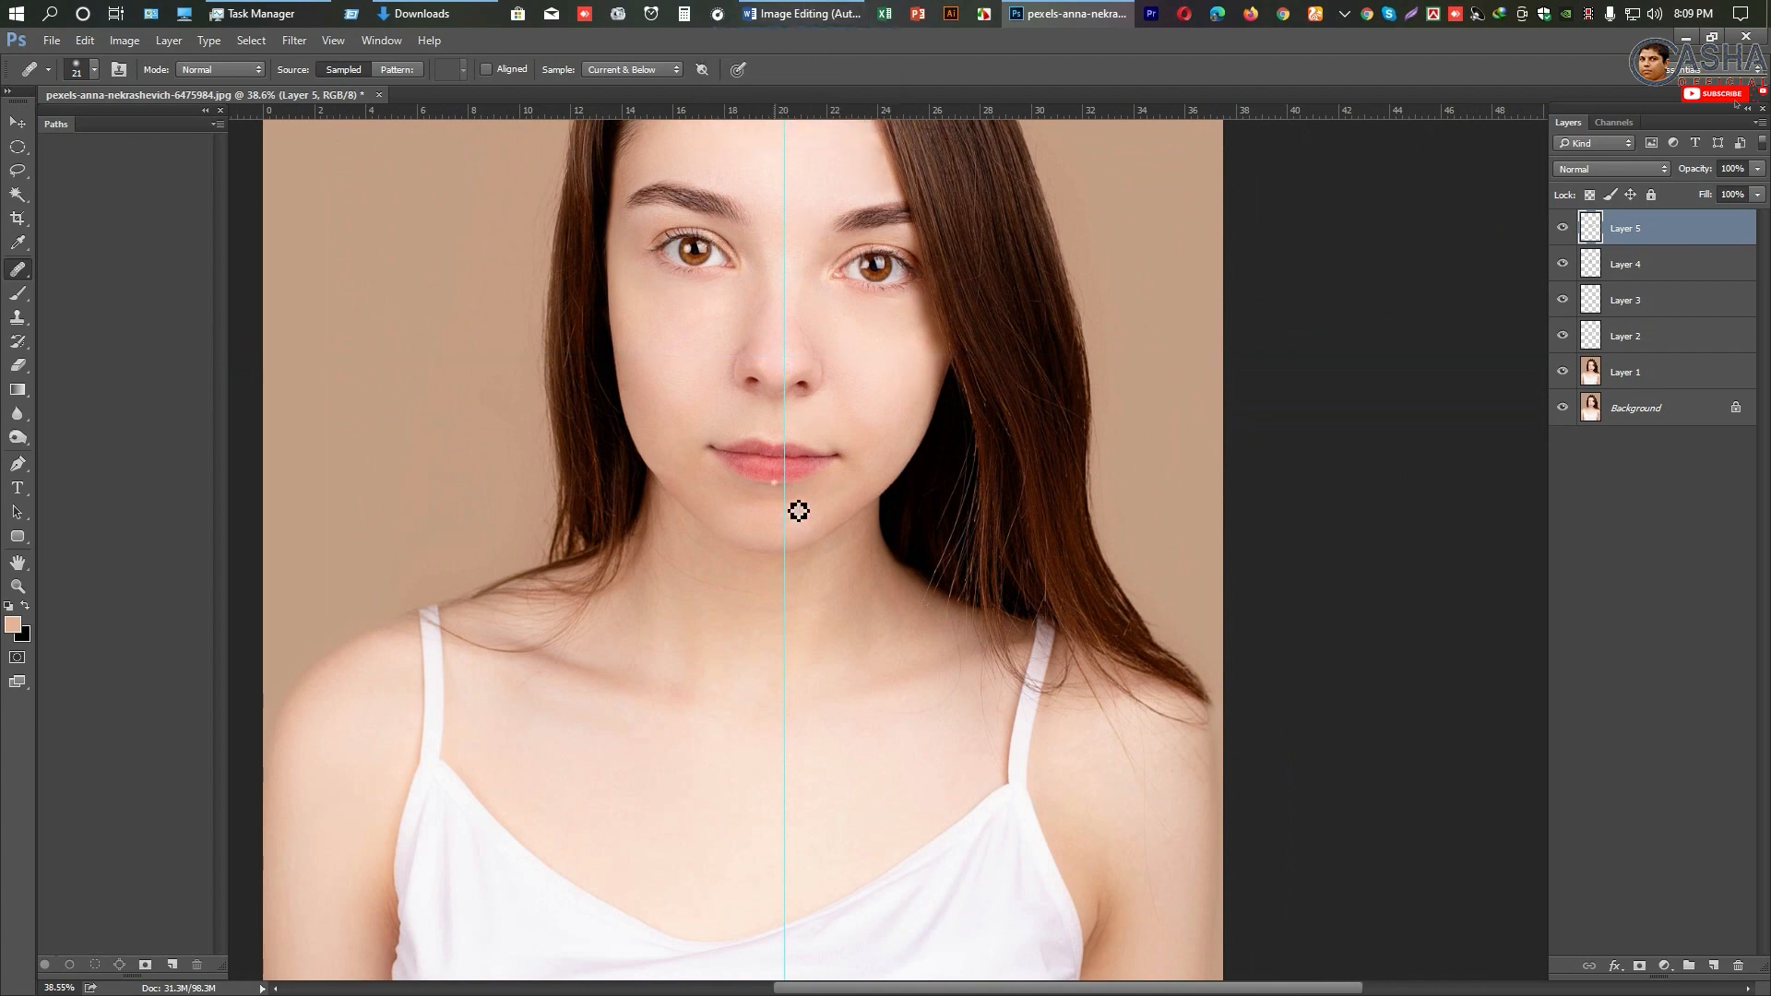
{"action": "left_click_drag", "start_coordinate": [784, 438], "coordinate": [50, 415]}
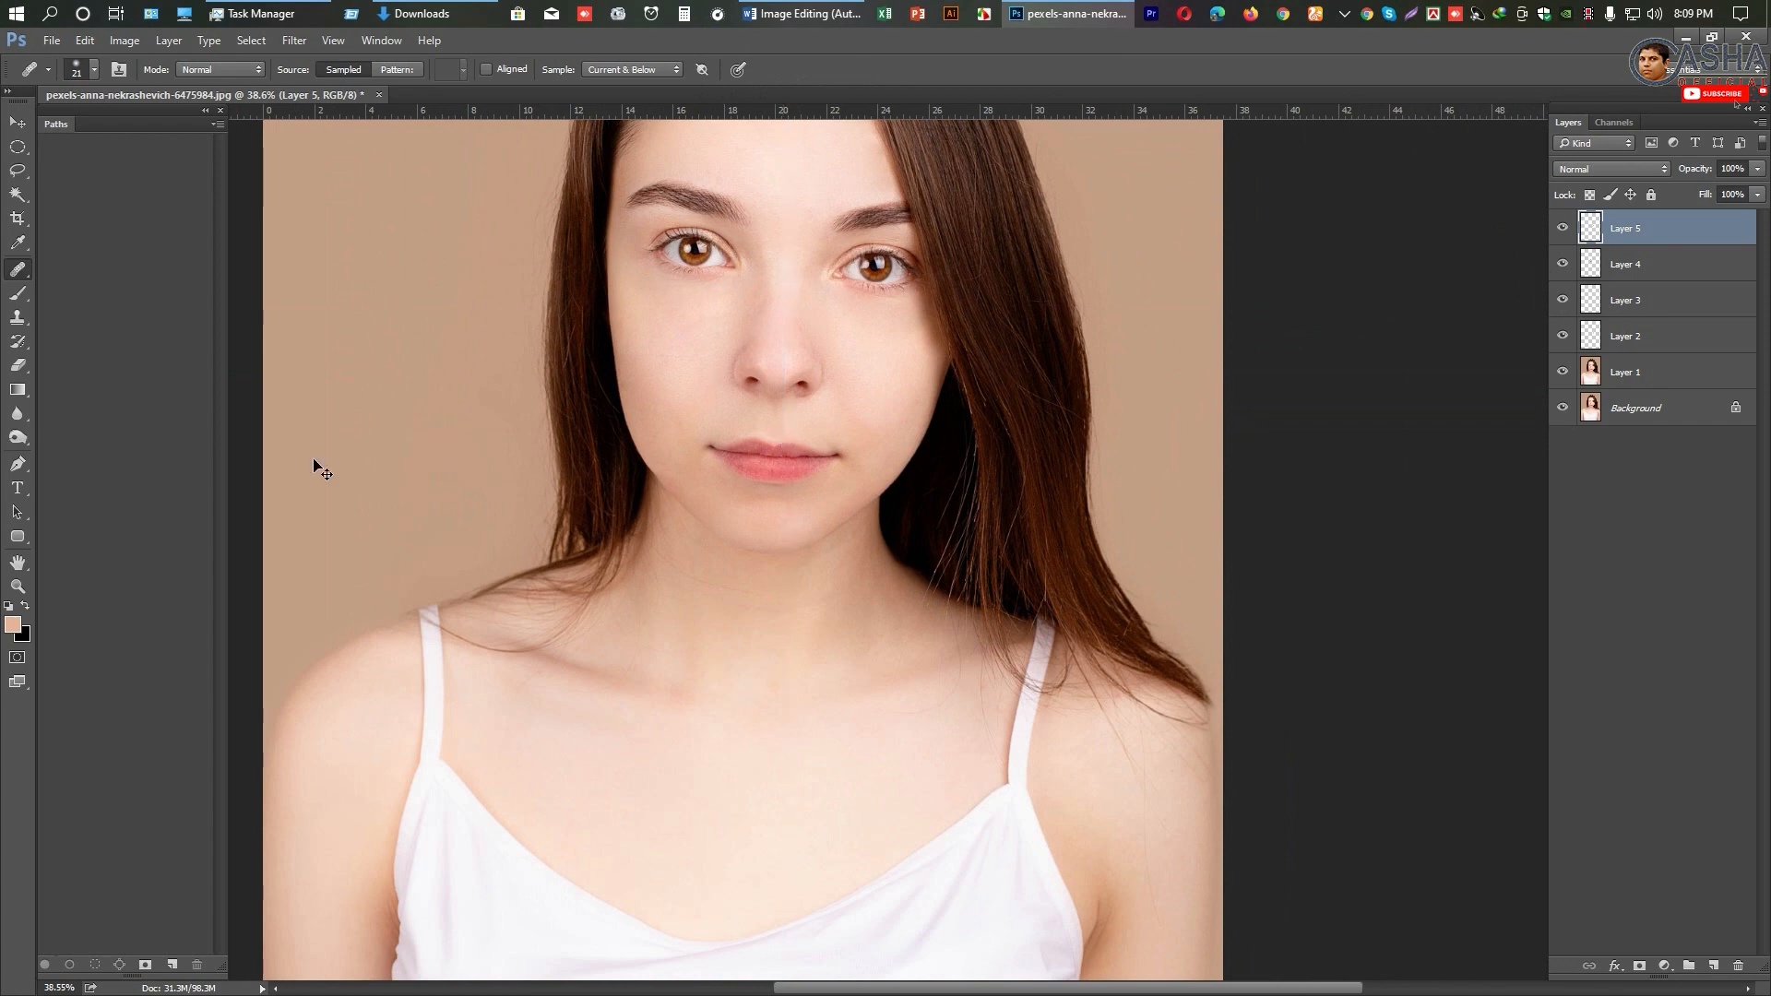
Step: Select Layer 2 through Layer 5 and merge them into a single retouching layer
{"action": "scroll", "coordinate": [706, 368], "scroll_direction": "down", "scroll_amount": 2, "text": "alt"}
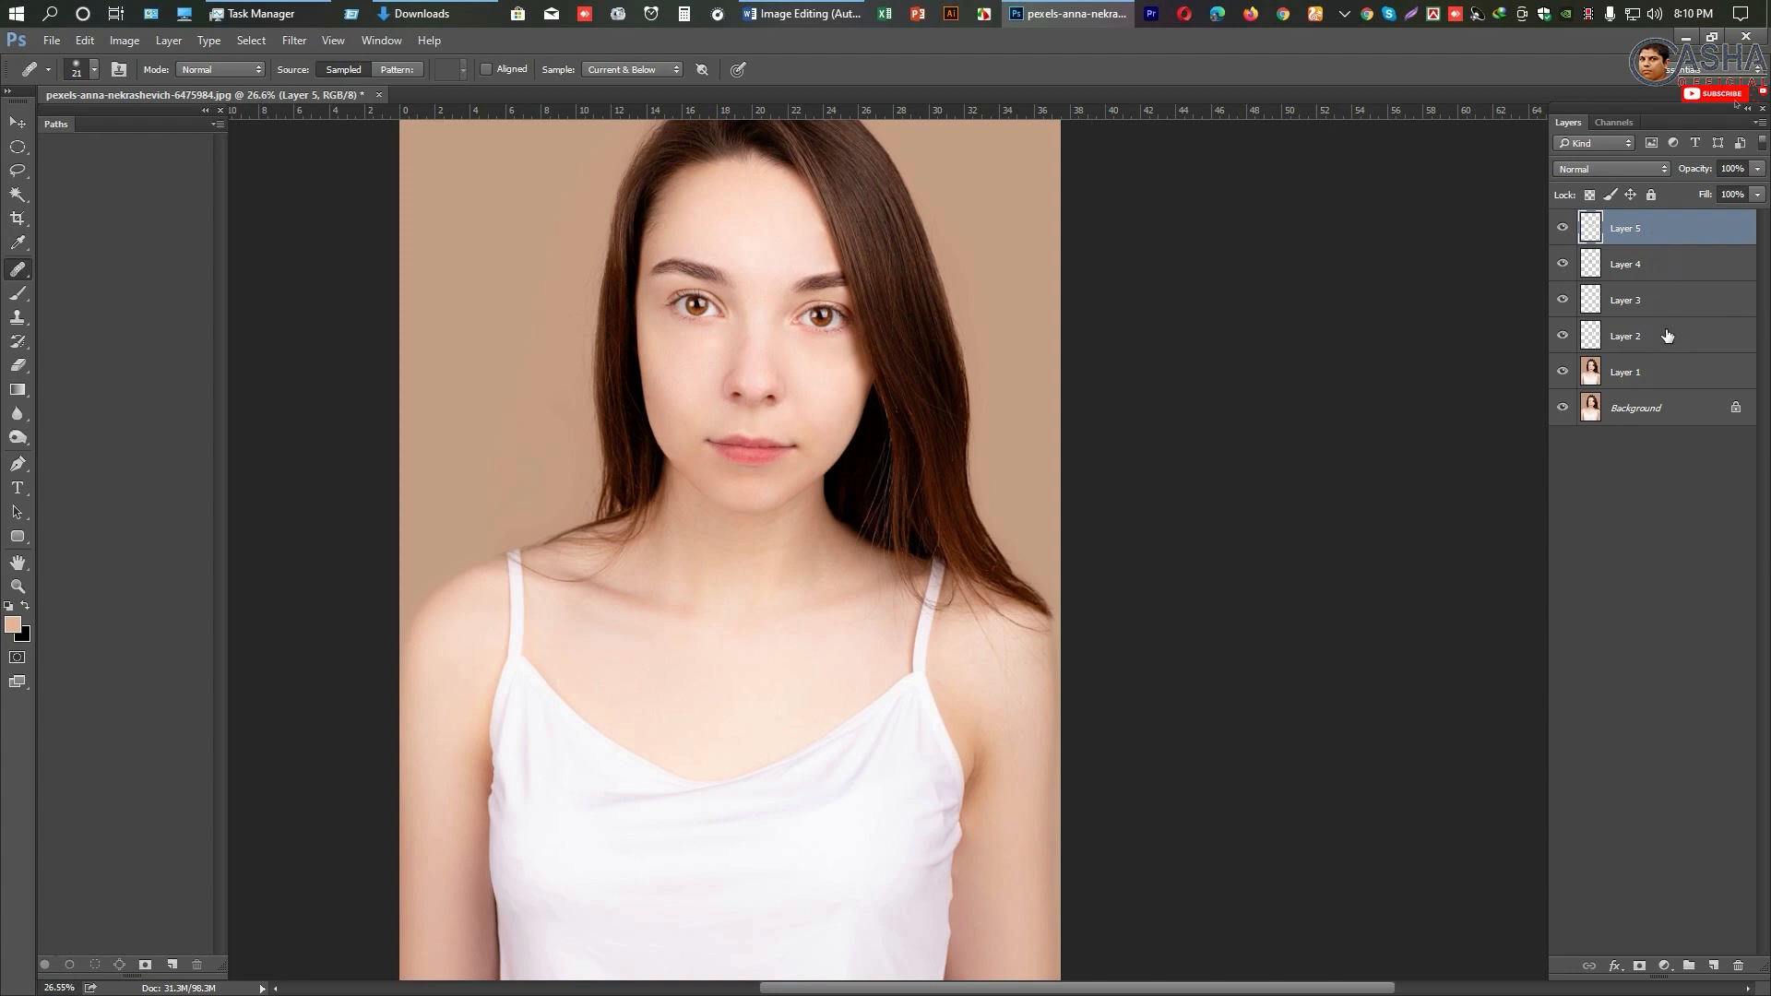
{"action": "left_click", "coordinate": [1667, 336], "text": "ctrl"}
{"action": "left_click", "coordinate": [1669, 302], "text": "ctrl"}
{"action": "left_click", "coordinate": [1669, 268], "text": "ctrl"}
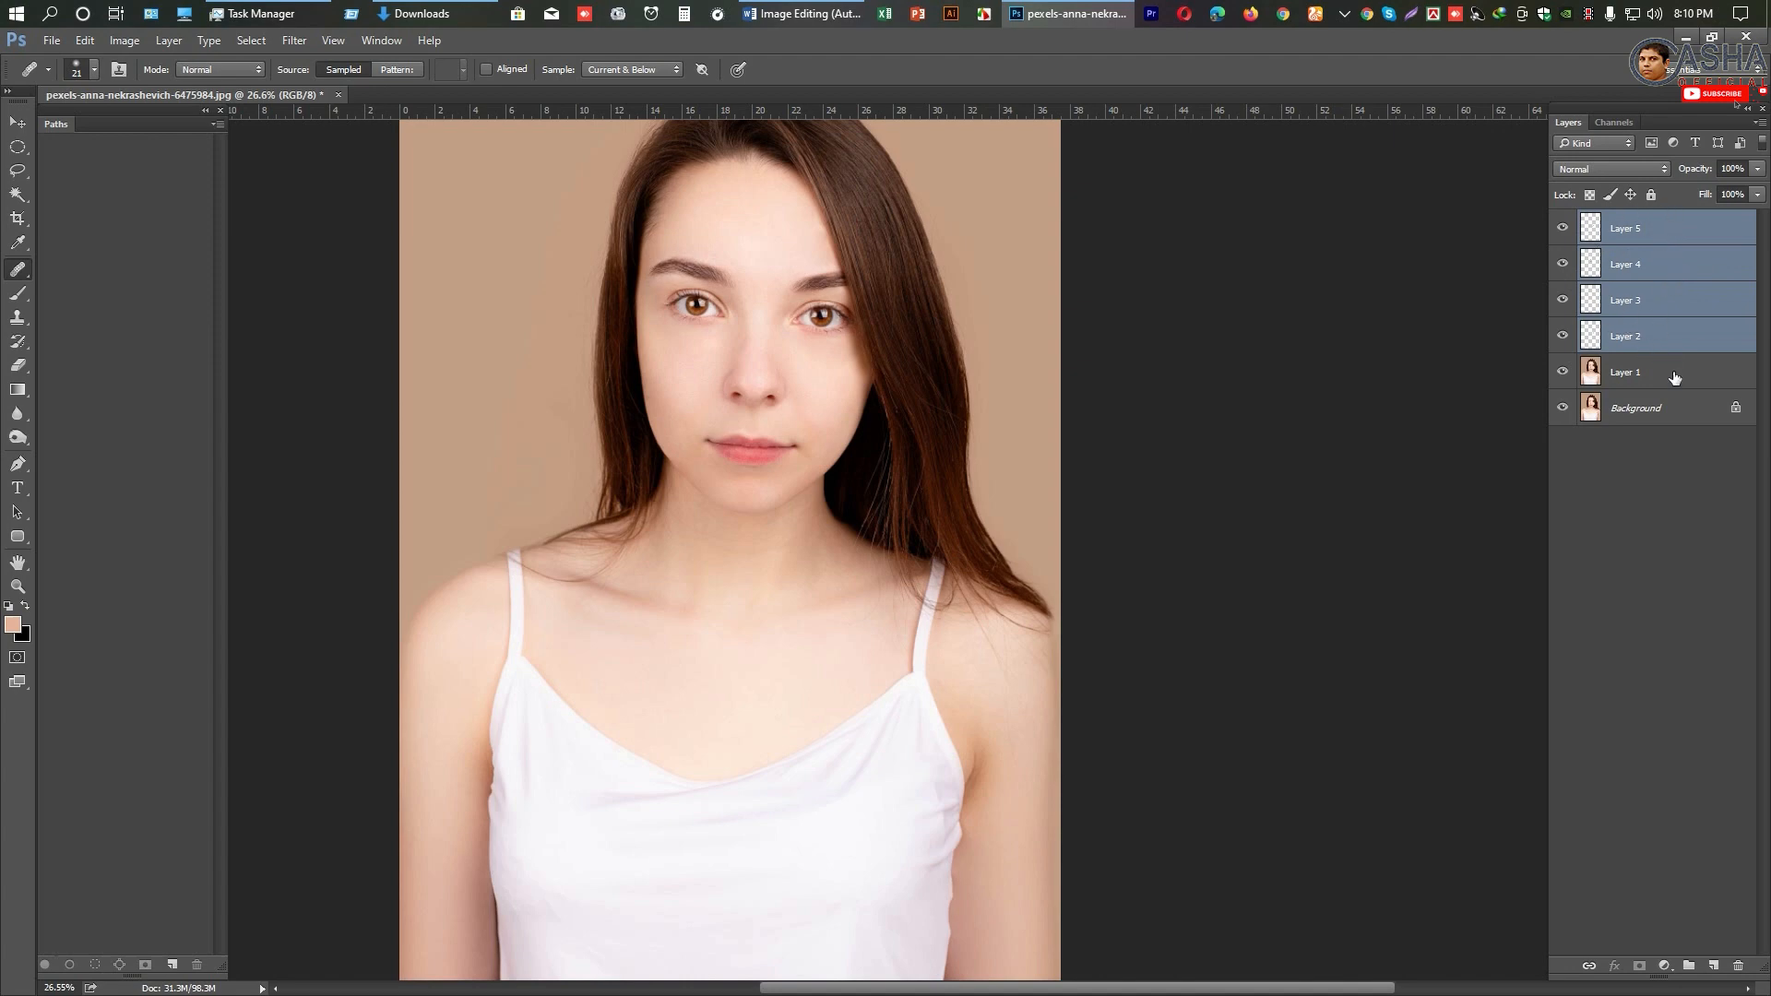
{"action": "left_click", "coordinate": [1669, 336]}
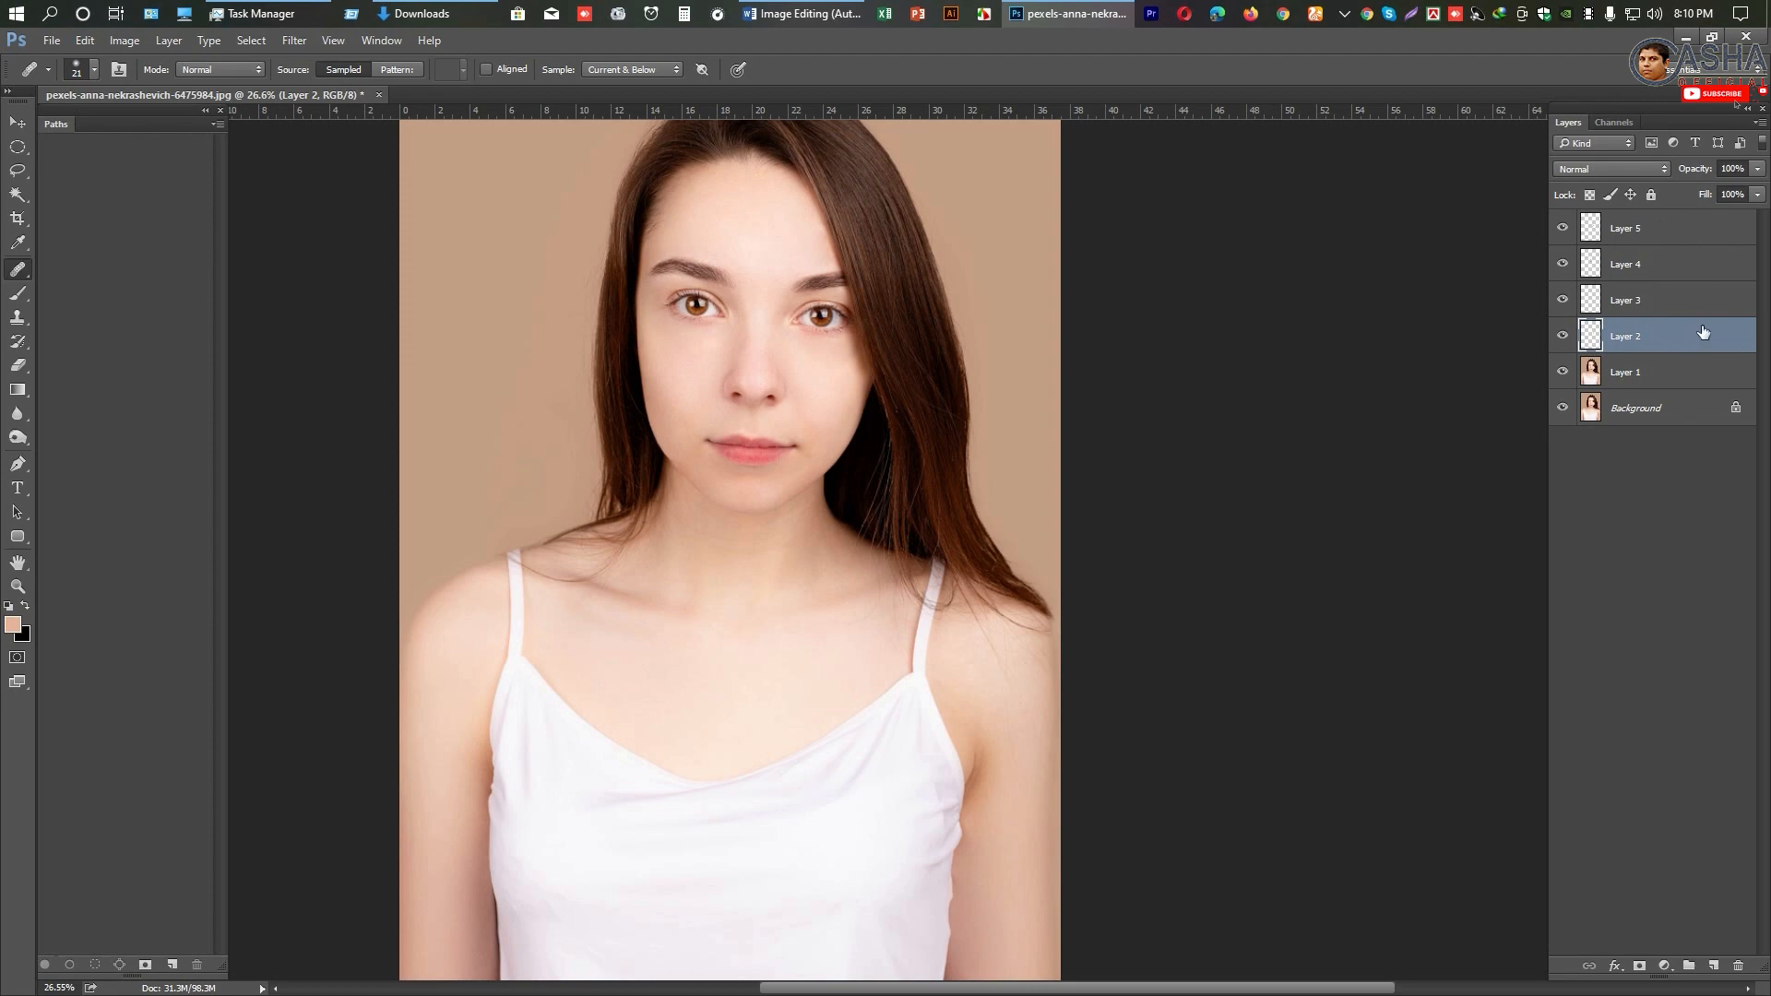
{"action": "left_click", "coordinate": [1658, 231], "text": "shift"}
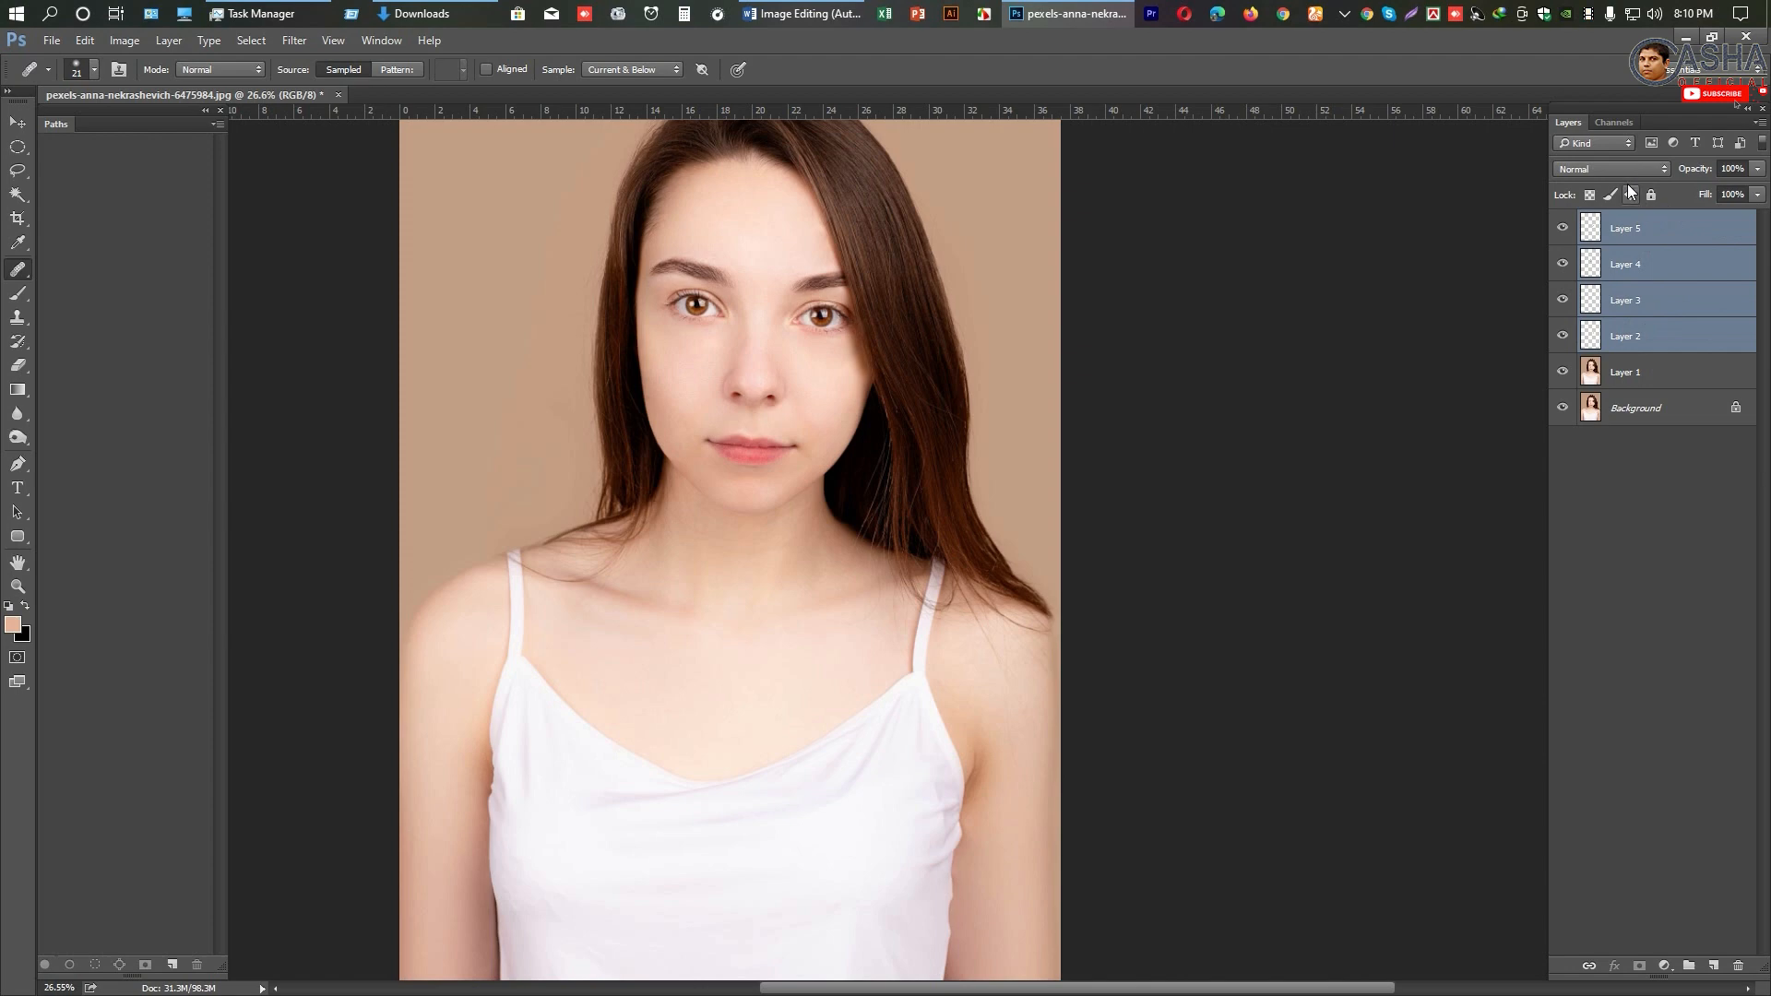
{"action": "key", "text": "ctrl+e"}
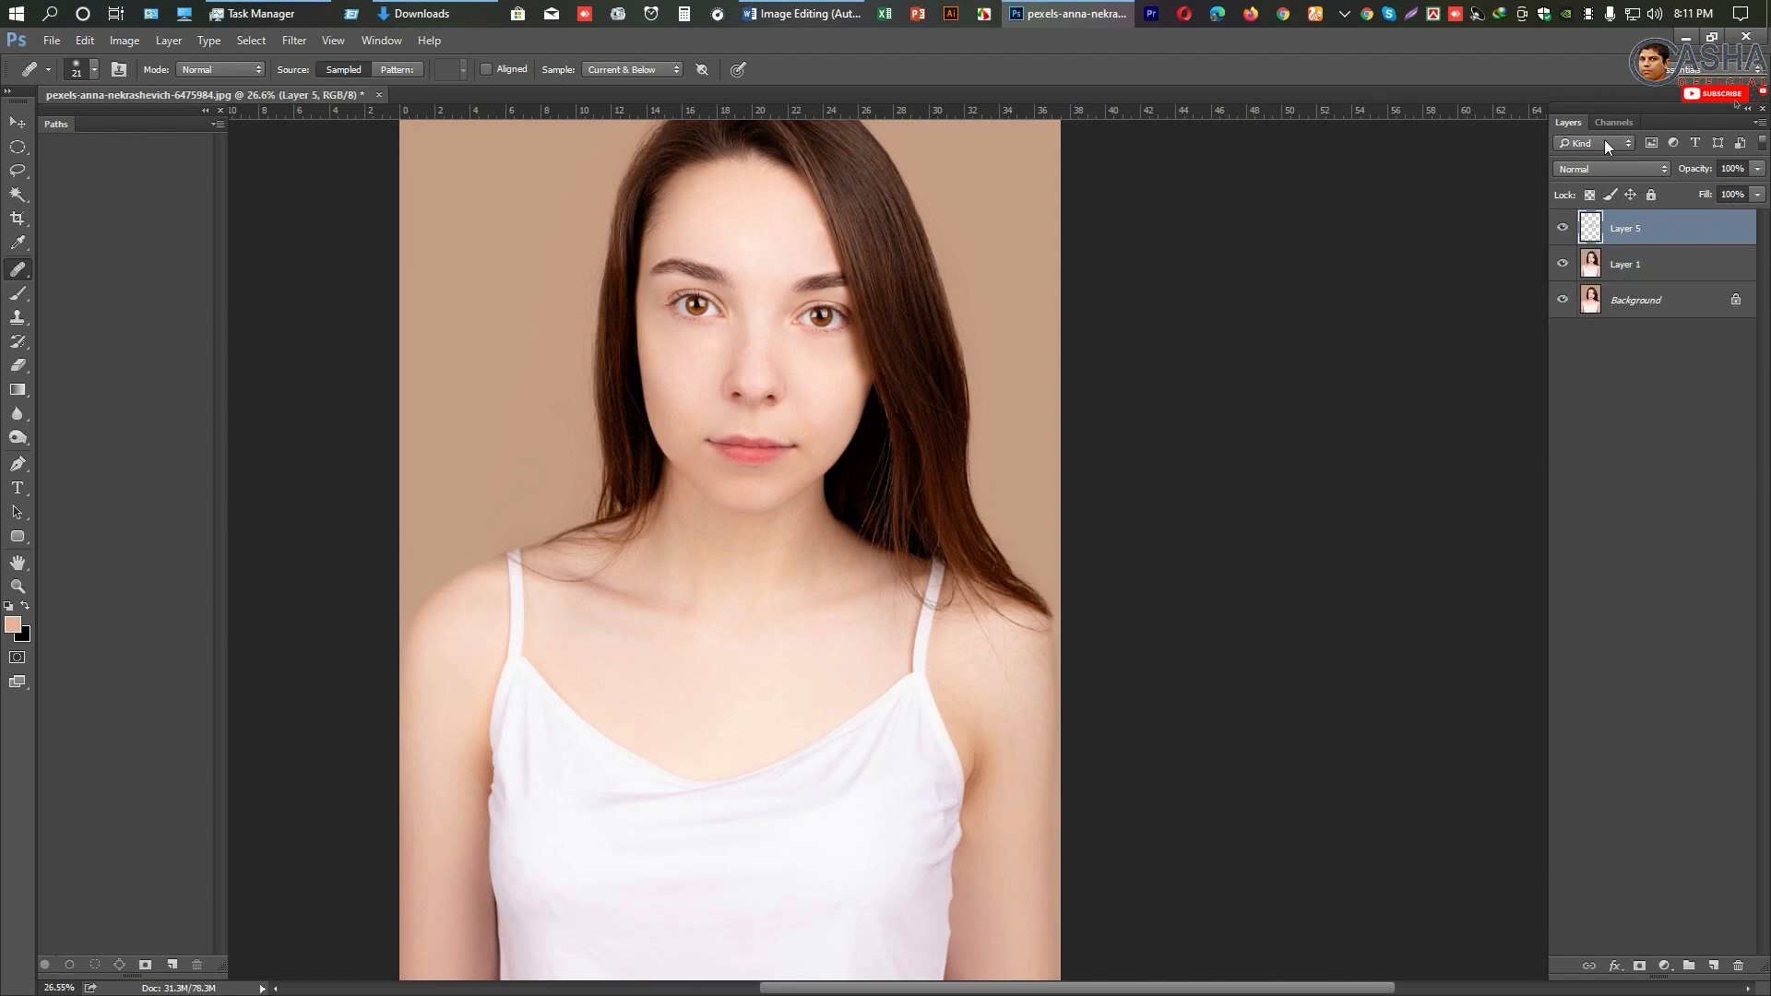
Step: Hide and show the merged retouching layer repeatedly to compare the whole portrait before and after healing
{"action": "left_click", "coordinate": [1564, 229]}
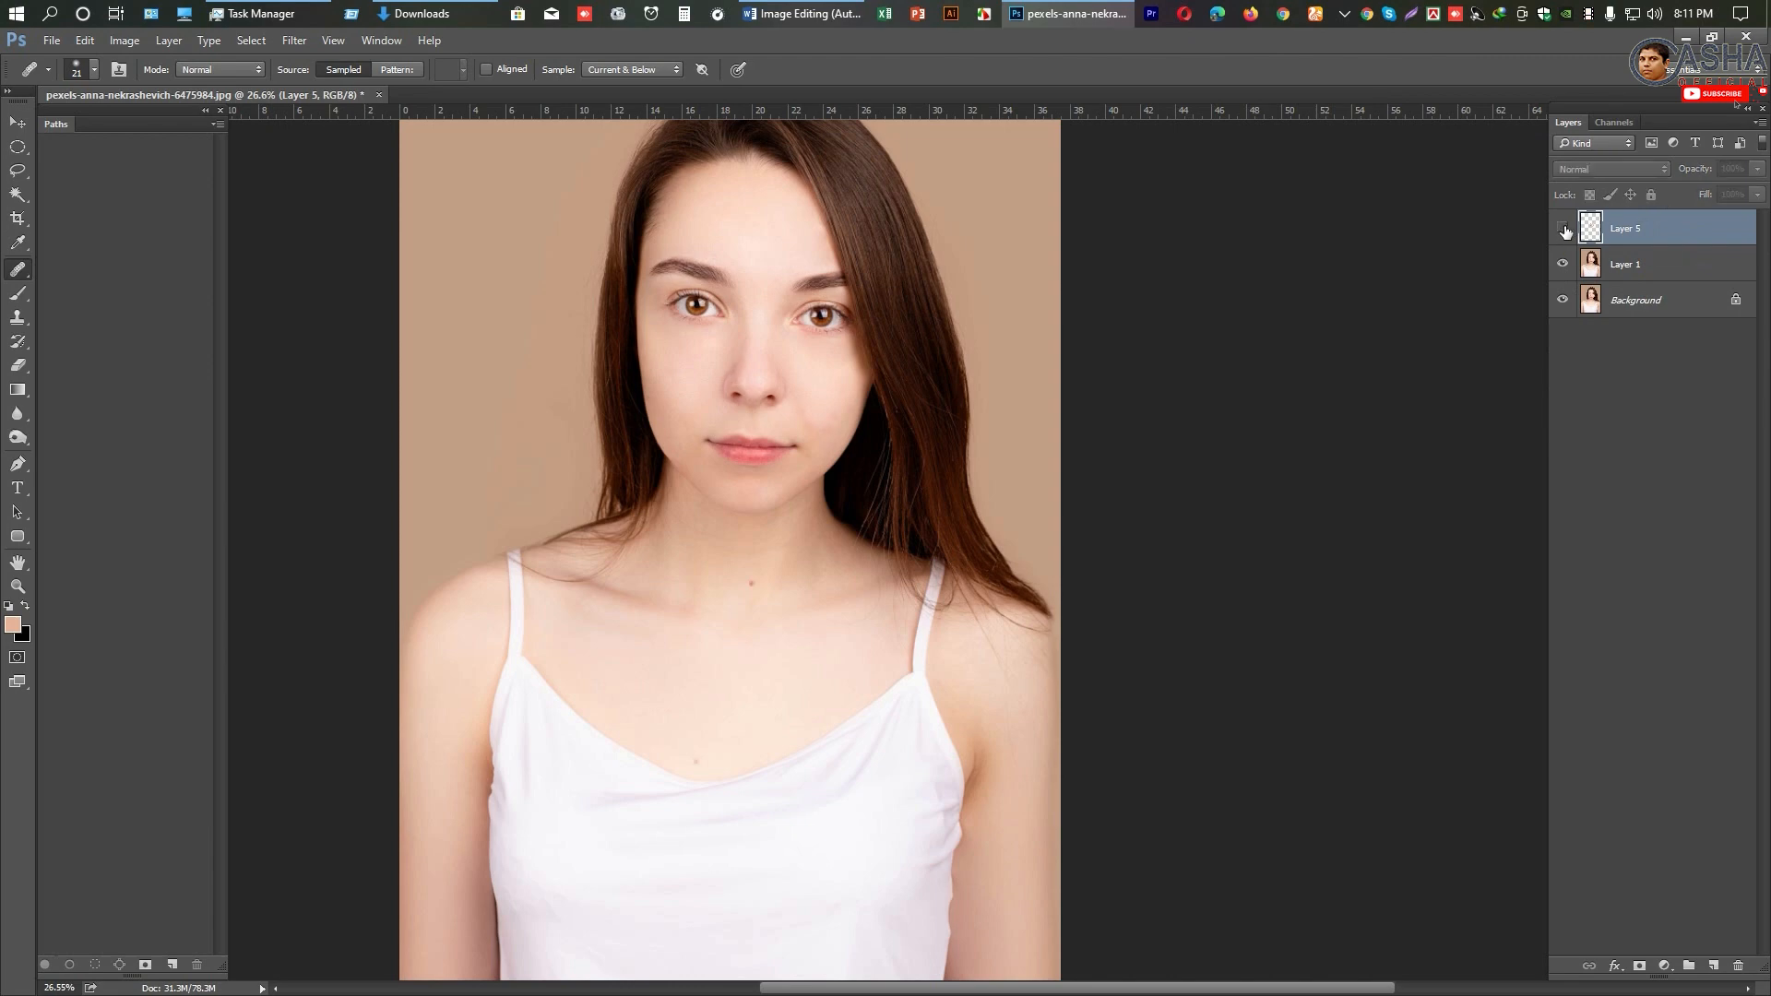
{"action": "left_click", "coordinate": [1563, 229]}
{"action": "left_click", "coordinate": [1564, 229]}
{"action": "left_click", "coordinate": [1564, 230]}
{"action": "left_click", "coordinate": [1563, 230]}
{"action": "left_click", "coordinate": [1564, 229]}
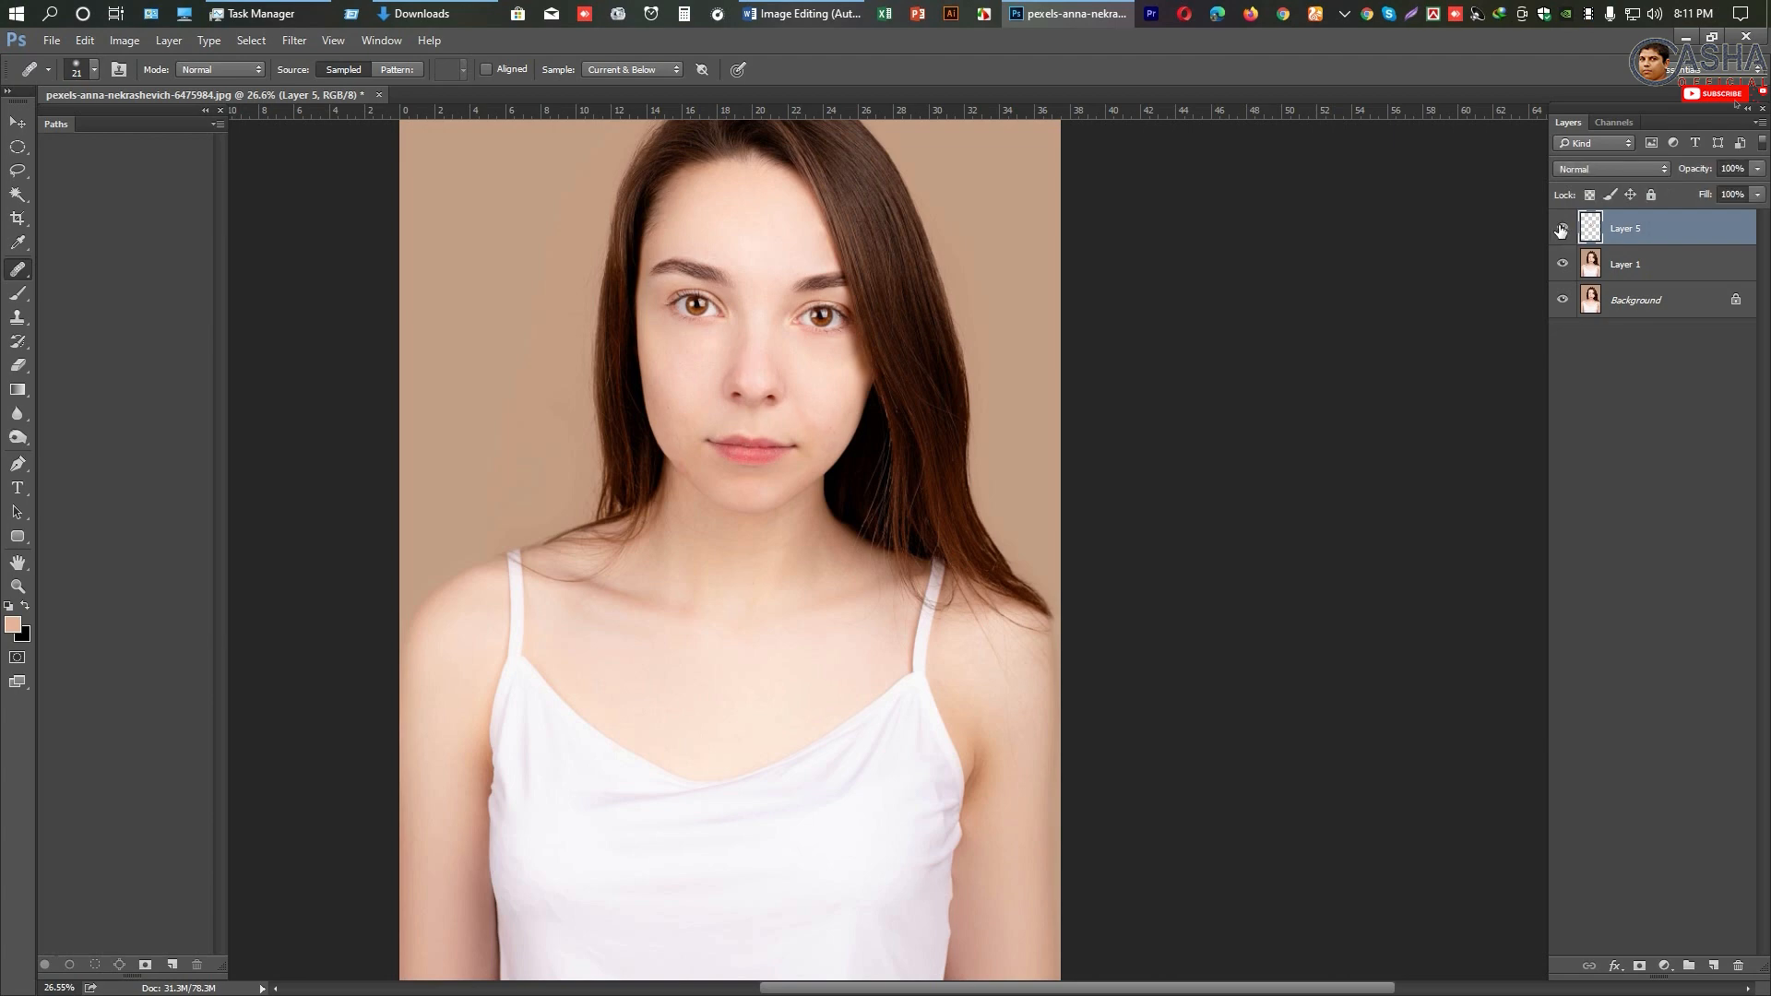
{"action": "left_click", "coordinate": [1564, 230]}
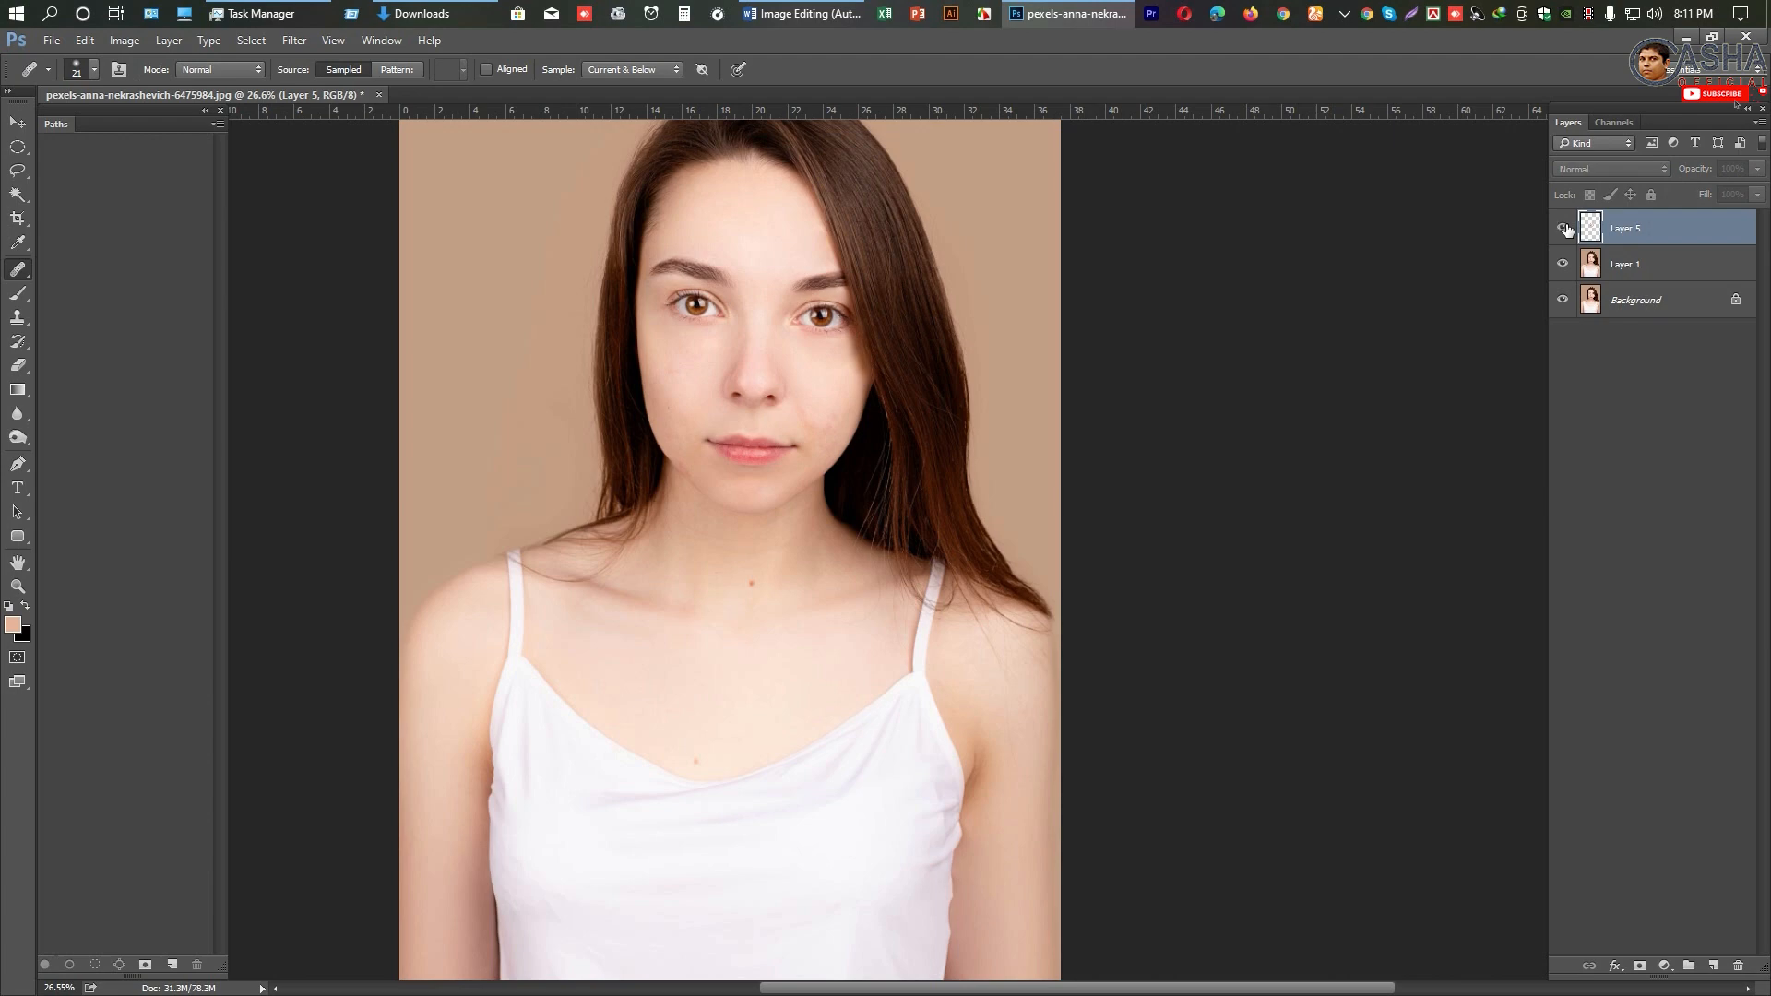
{"action": "left_click", "coordinate": [1564, 230]}
Step: Merge the retouching layer with Layer 1, then toggle the result's visibility to compare it with the original Background
{"action": "left_click", "coordinate": [1564, 230]}
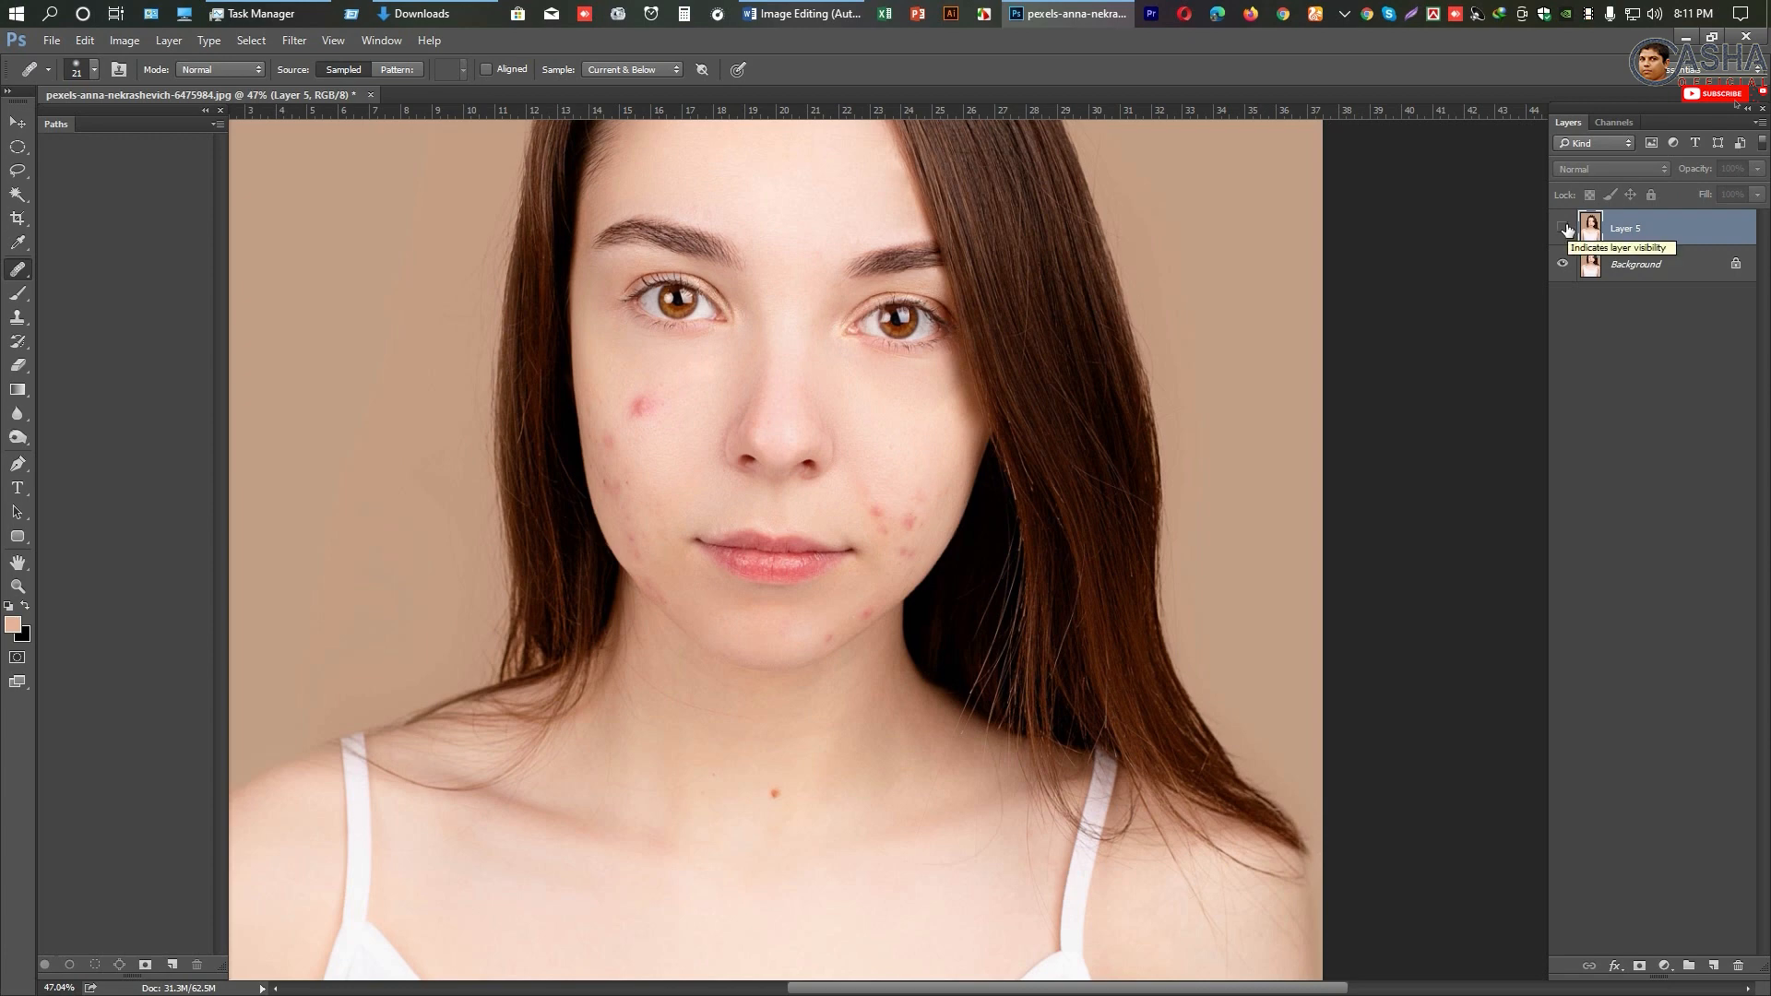
{"action": "left_click", "coordinate": [1564, 229]}
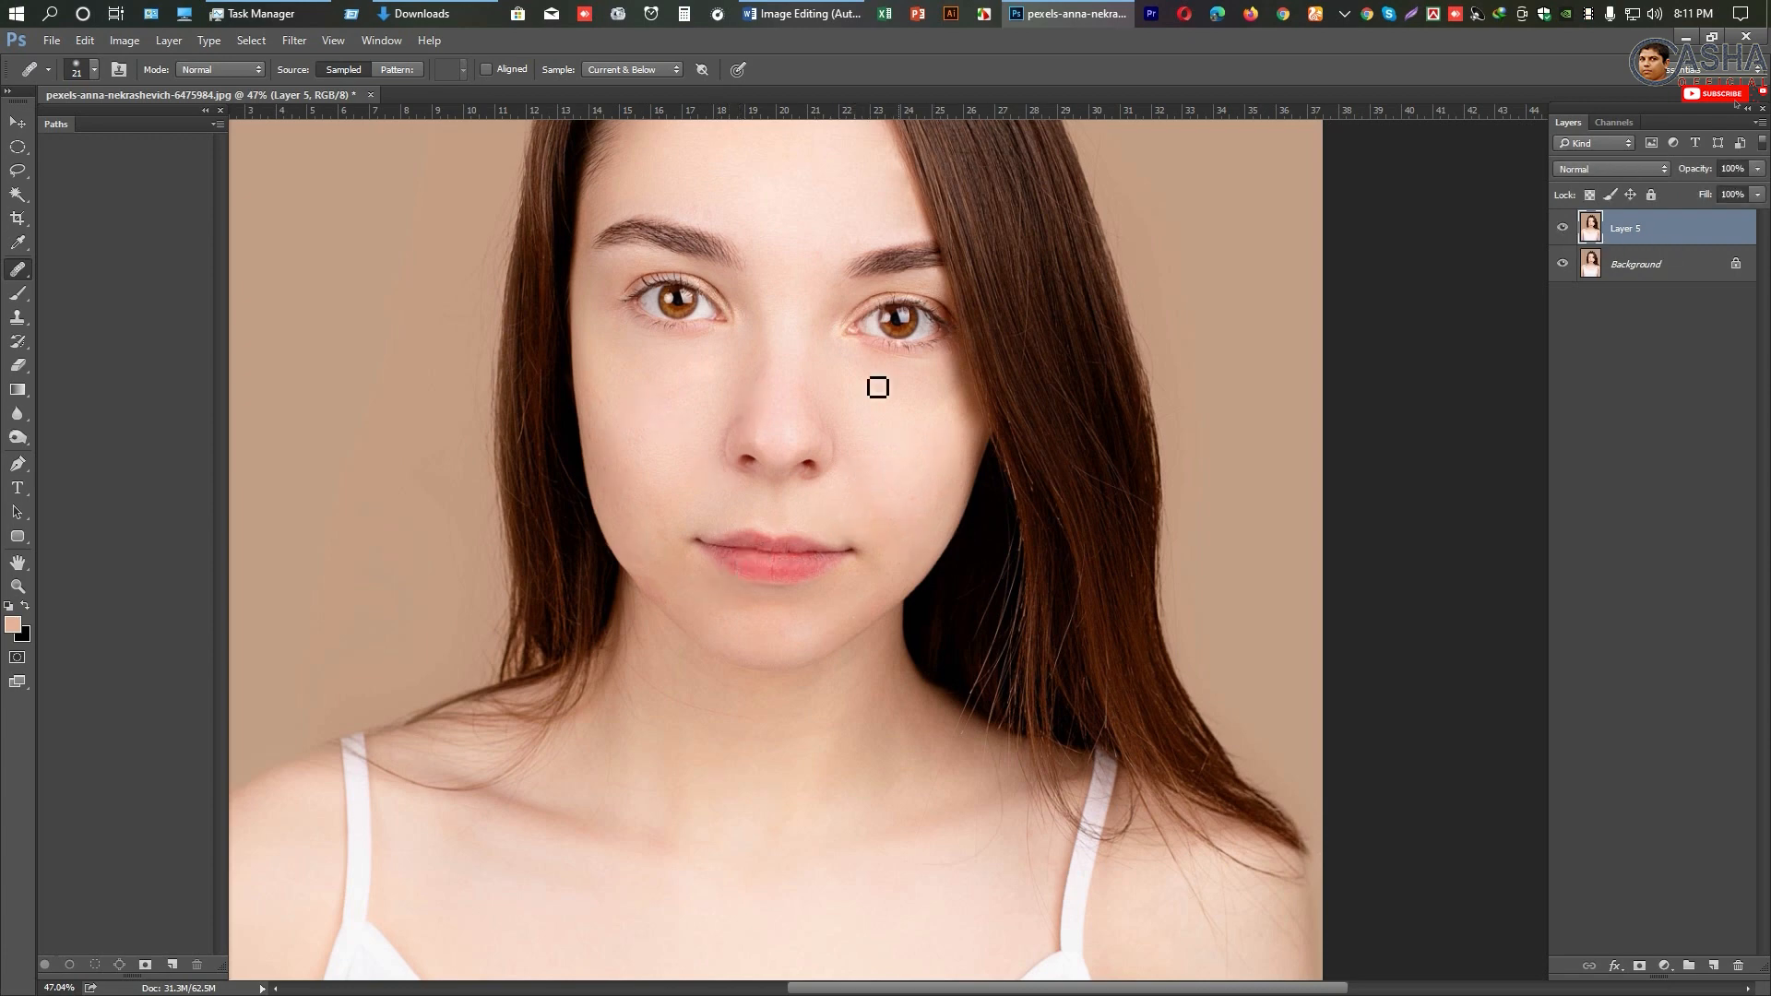
{"action": "scroll", "coordinate": [876, 443], "scroll_direction": "down", "scroll_amount": 3}
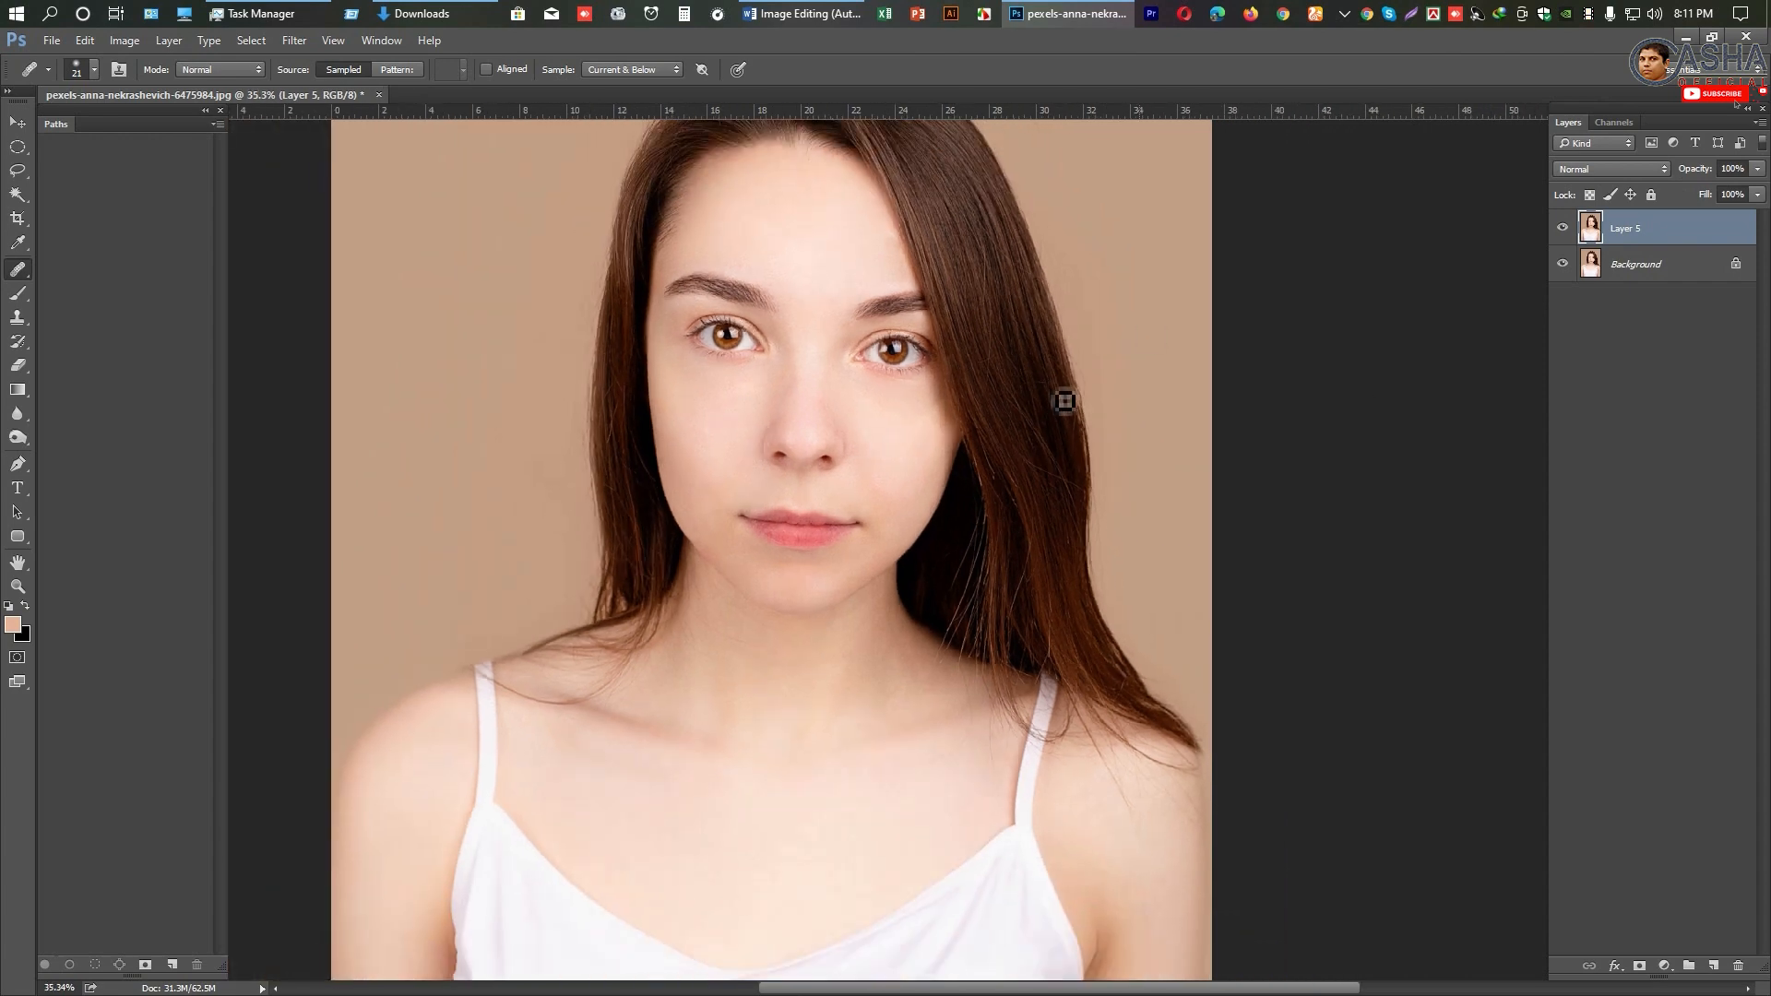
{"action": "scroll", "coordinate": [984, 433], "scroll_direction": "down", "scroll_amount": 3}
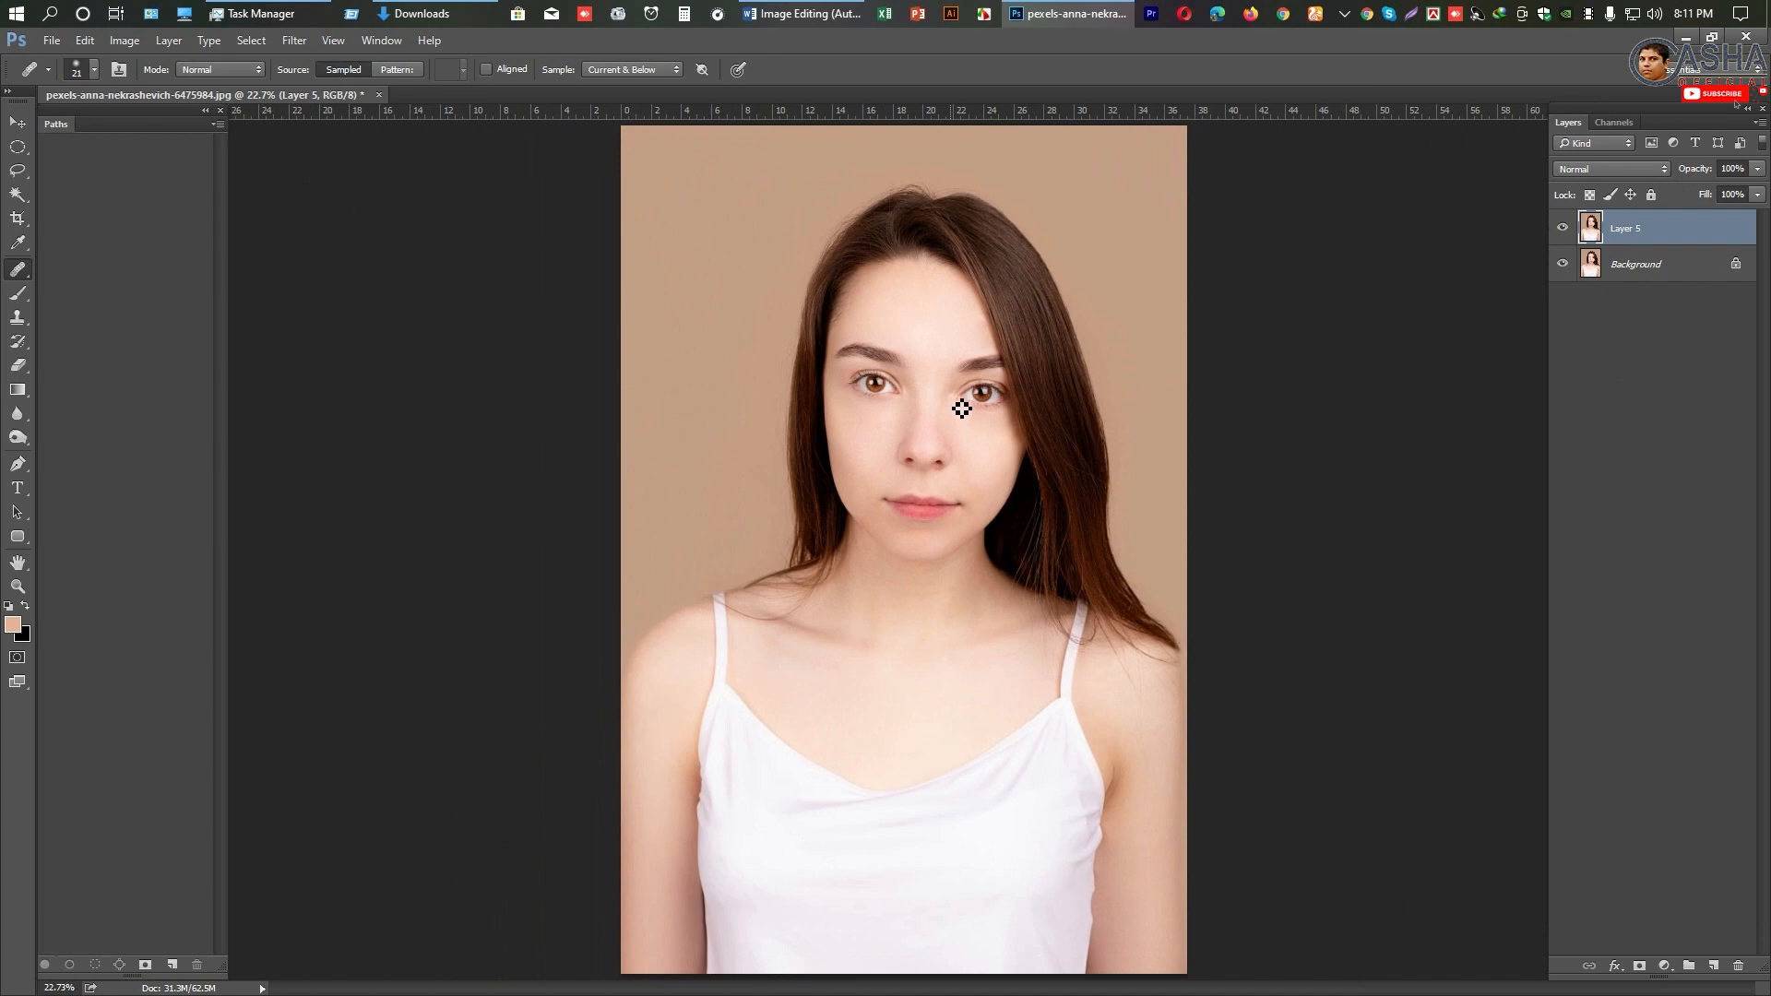
{"action": "scroll", "coordinate": [927, 387], "scroll_direction": "up", "scroll_amount": 2}
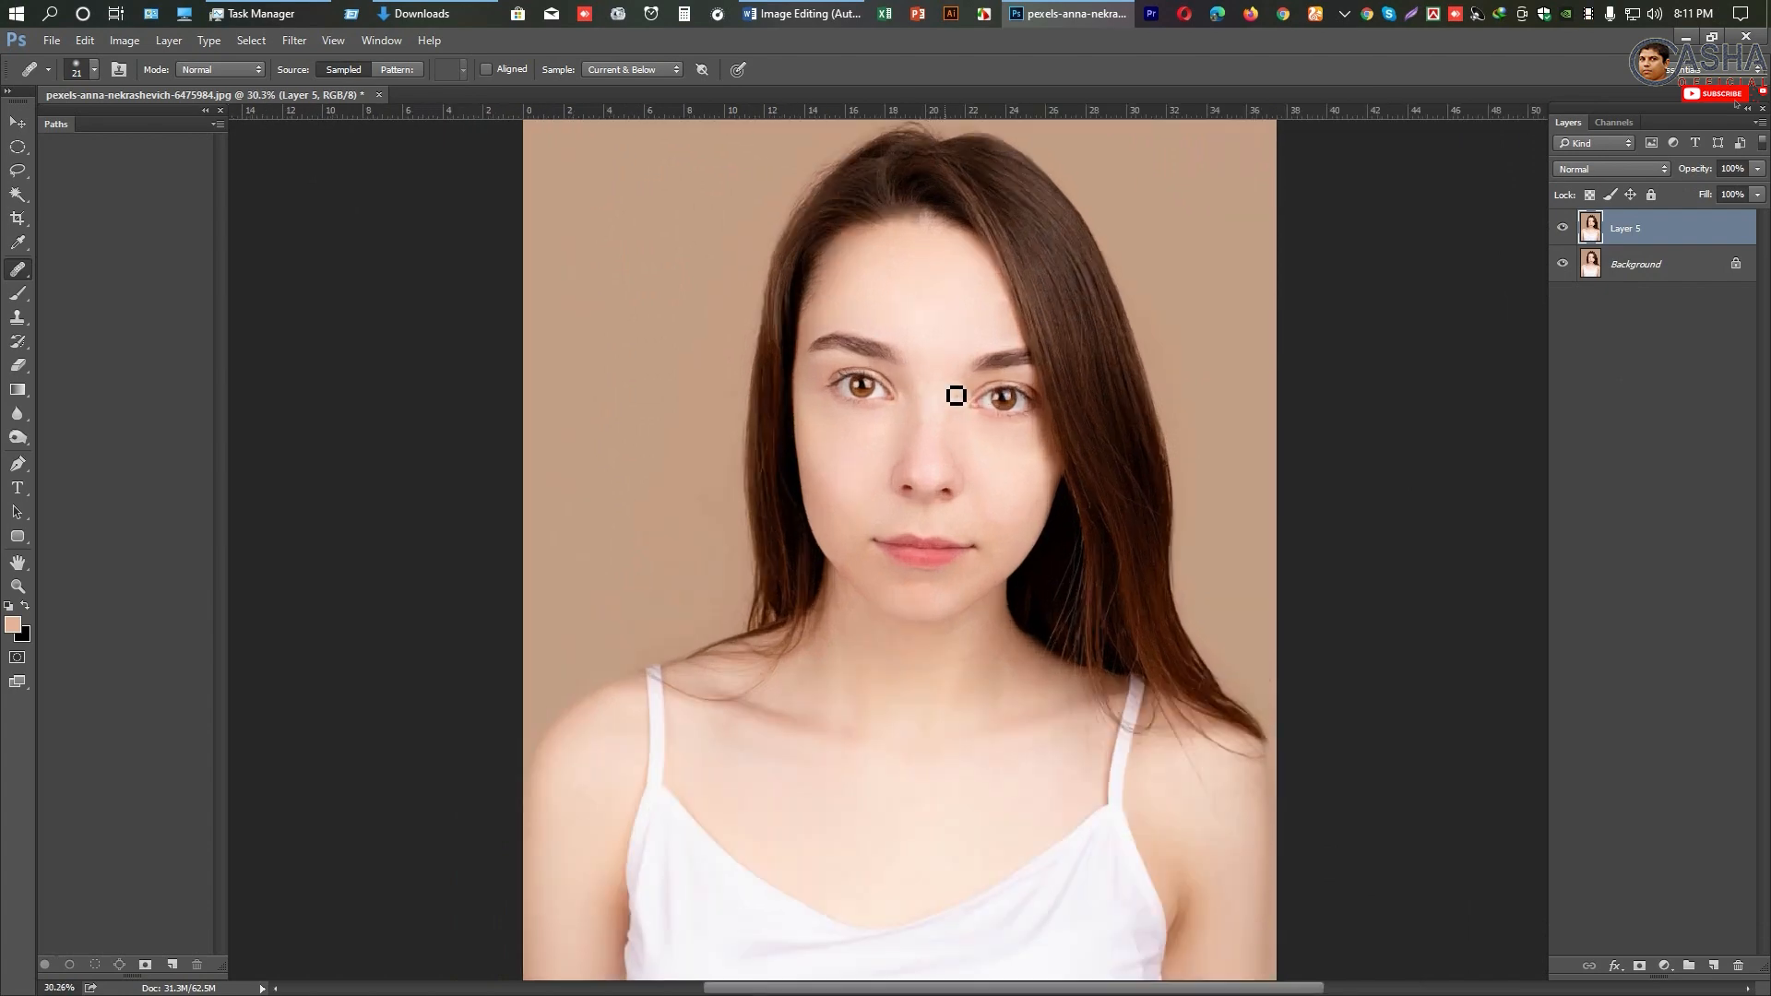